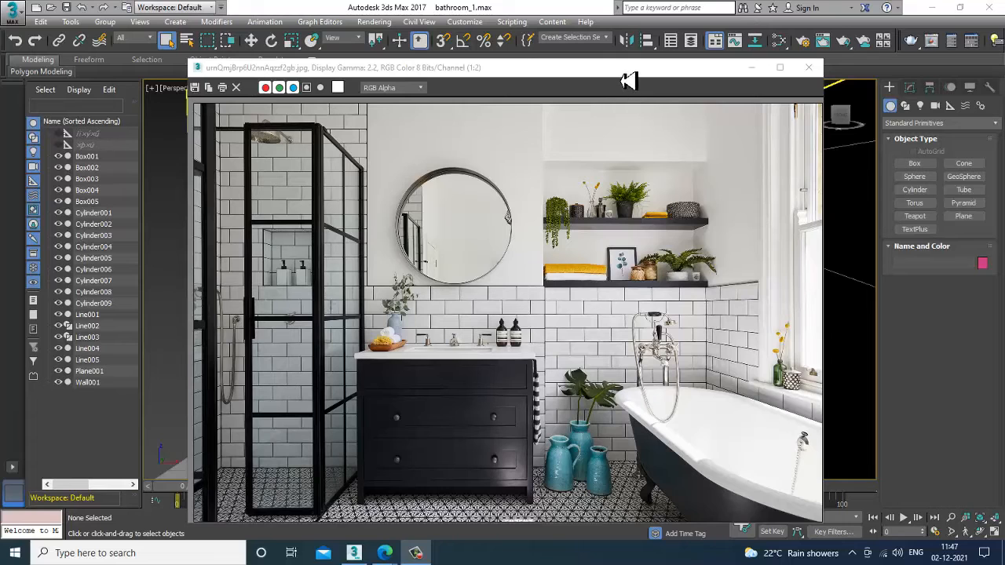
# Step: Move the reference image aside and bring the shower wall of the bathroom model into view
pyautogui.moveTo(629, 81); pyautogui.dragTo(281, 76)
pyautogui.moveTo(554, 274); pyautogui.dragTo(598, 235, button='middle')
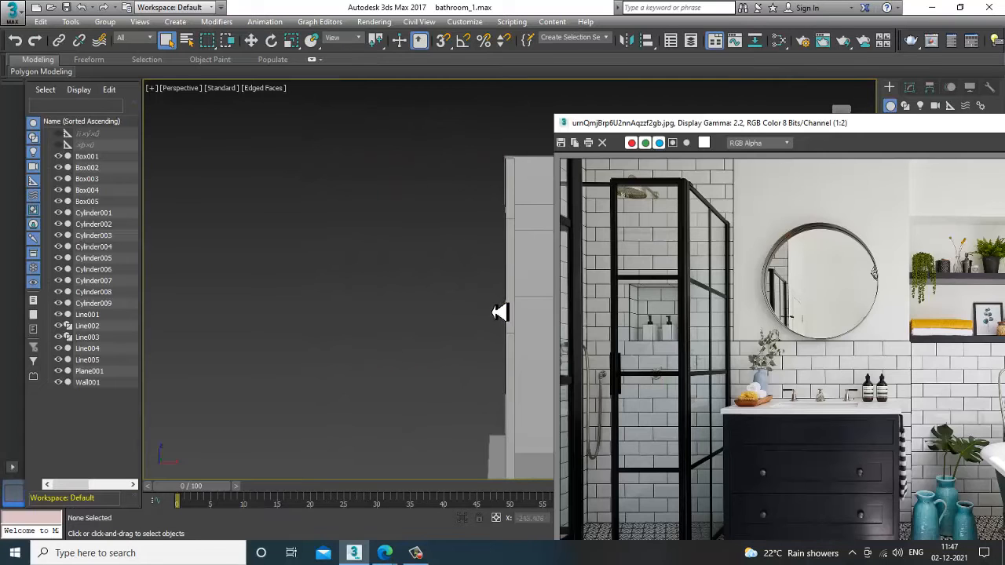
pyautogui.moveTo(498, 314); pyautogui.dragTo(564, 246, button='middle')
pyautogui.scroll(3, 366, 292)
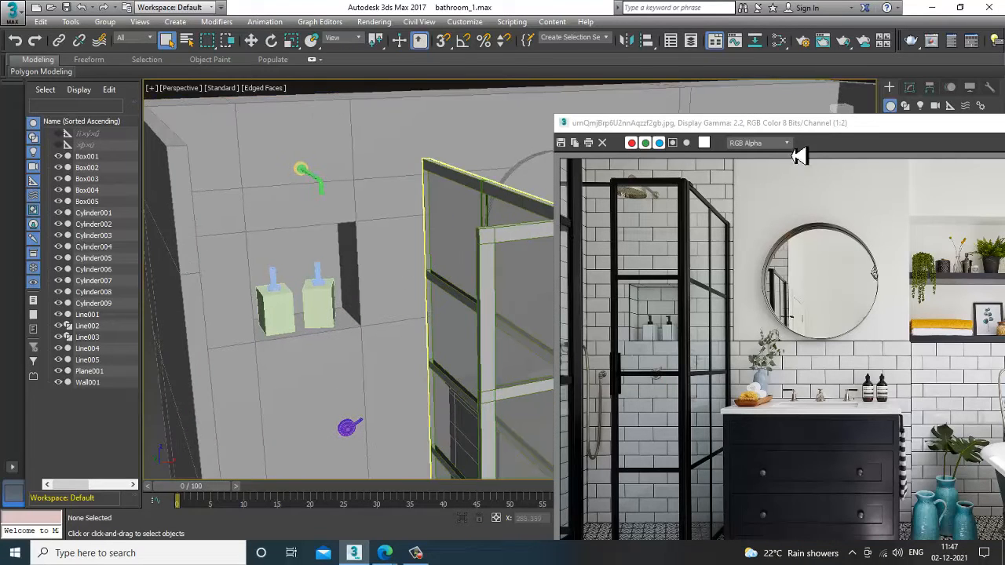
pyautogui.moveTo(864, 126); pyautogui.dragTo(874, 327)
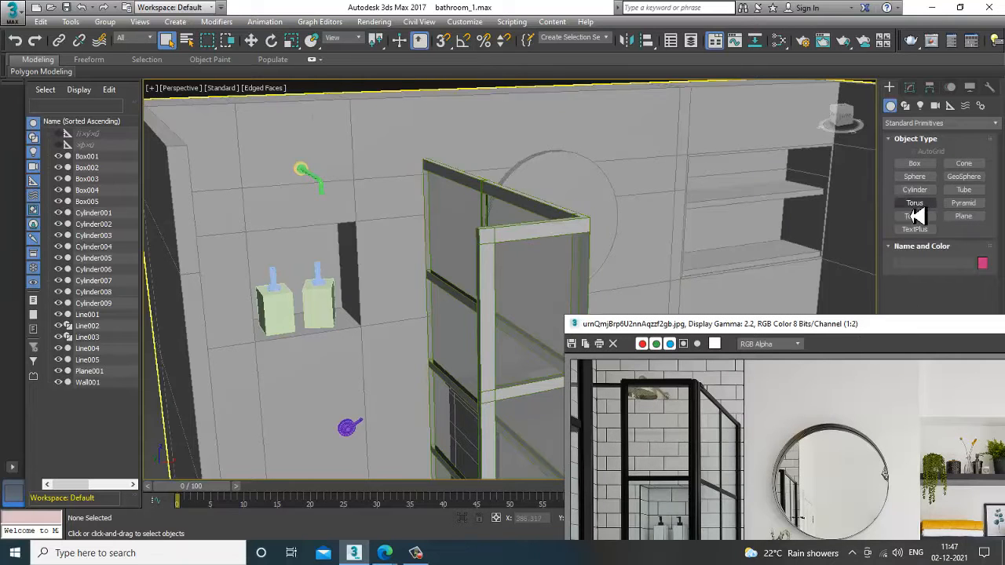
# Step: Create a cylinder of about 3.6 radius and 1.3 height at the open end of the shower arm
pyautogui.click(922, 194)
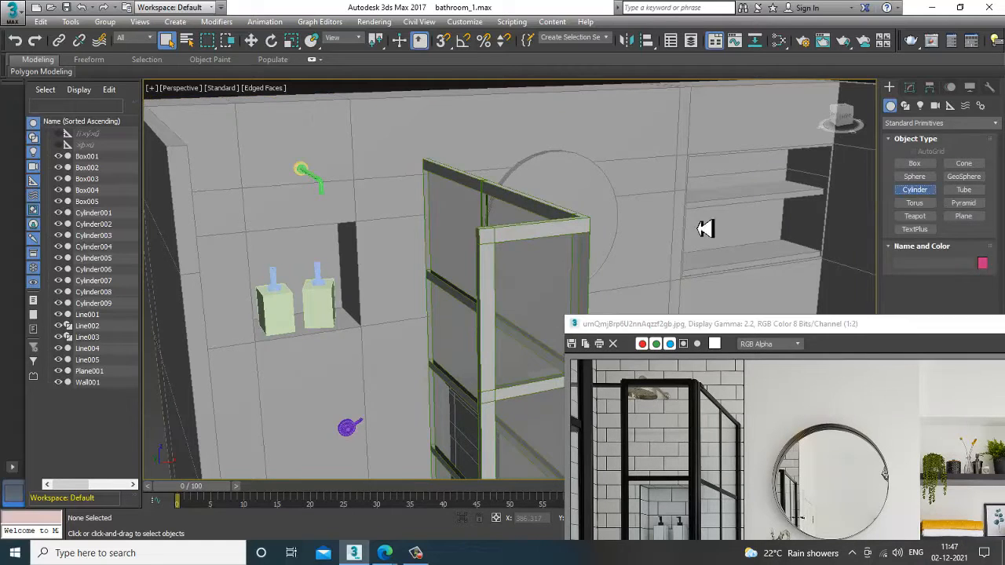
pyautogui.hotkey('alt', 'w')
pyautogui.moveTo(410, 210); pyautogui.dragTo(367, 204, button='middle')
pyautogui.hotkey('alt', 'w')
pyautogui.moveTo(520, 435); pyautogui.dragTo(315, 24, button='middle')
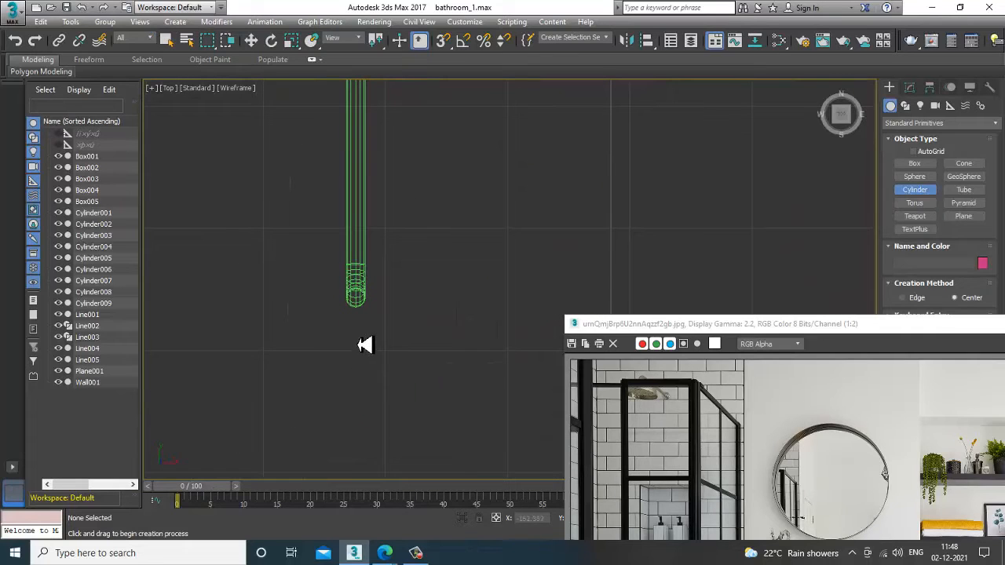
pyautogui.moveTo(357, 335); pyautogui.dragTo(388, 363)
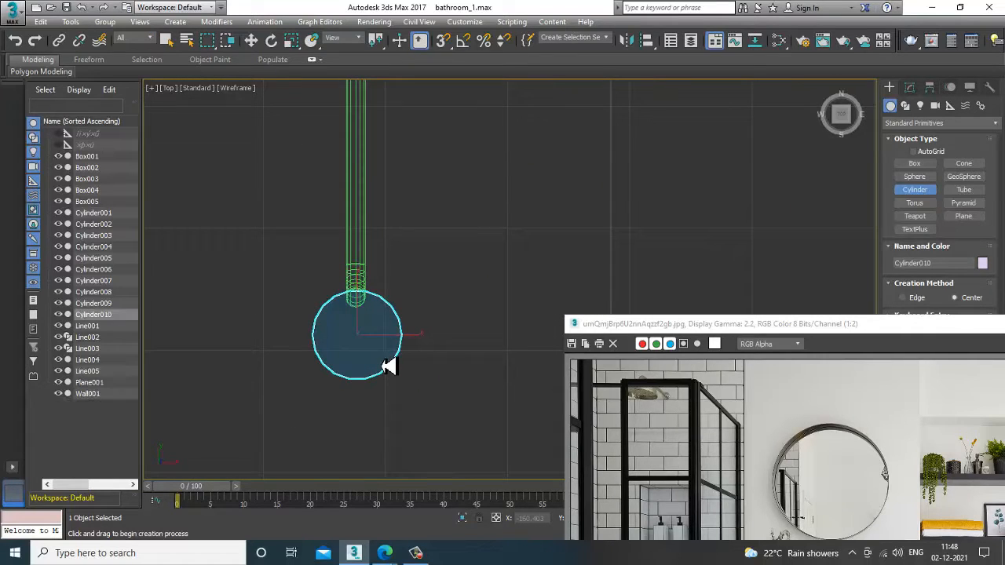
# Step: Raise the new cylinder to just below the outlet of the shower arm
pyautogui.press('w')
pyautogui.hotkey('alt', 'w')
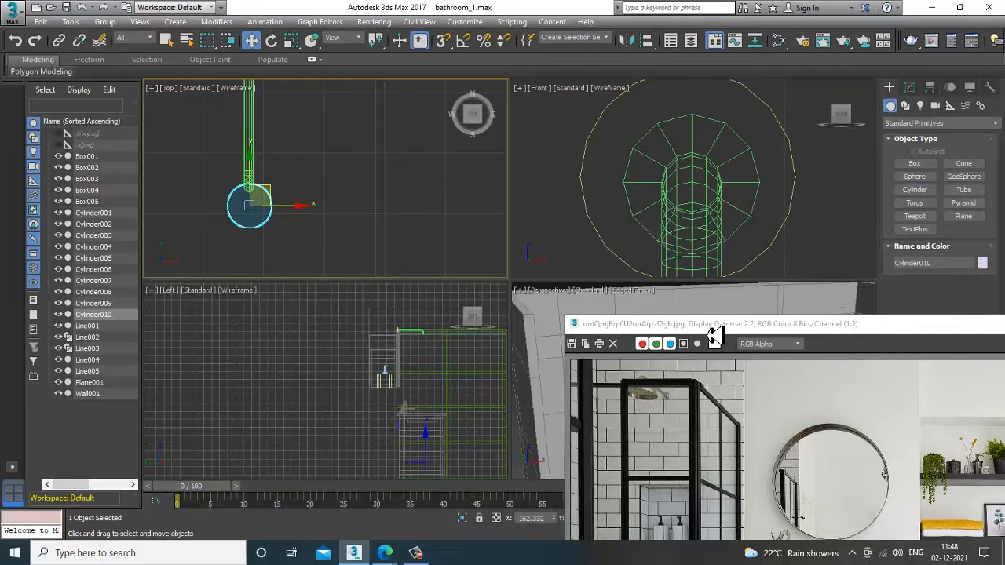
pyautogui.moveTo(713, 329); pyautogui.dragTo(710, 452)
pyautogui.moveTo(646, 362); pyautogui.dragTo(626, 359, button='middle')
pyautogui.hotkey('alt', 'w')
pyautogui.press('z')
pyautogui.scroll(-5, 626, 284)
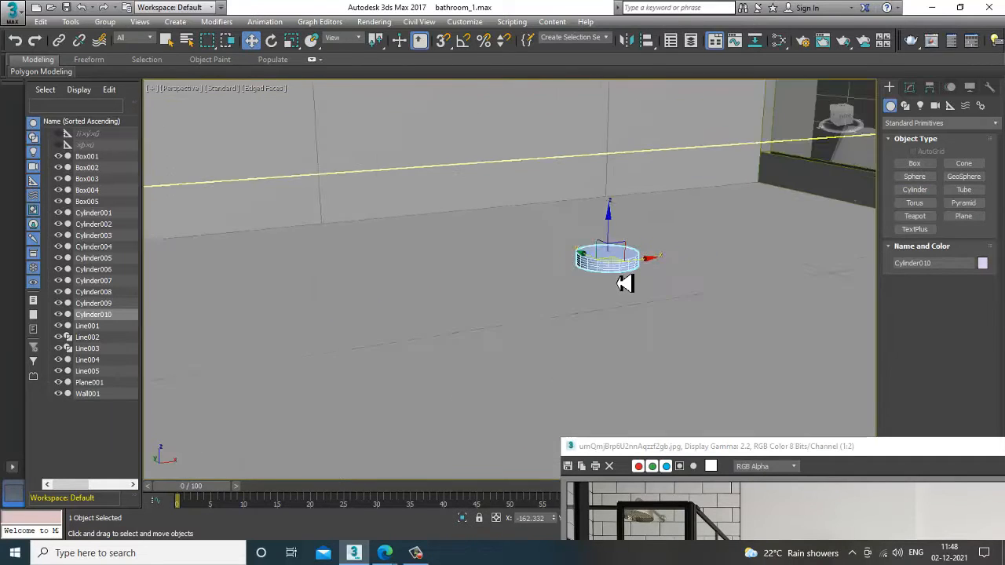
pyautogui.moveTo(626, 283)
pyautogui.keyDown('alt'); pyautogui.mouseDown(button='middle')
pyautogui.moveTo(662, 337)
pyautogui.moveTo(631, 334)
pyautogui.moveTo(610, 186)
pyautogui.moveTo(653, 194)
pyautogui.moveTo(657, 348)
pyautogui.moveTo(631, 284)
pyautogui.mouseUp(button='middle'); pyautogui.keyUp('alt')
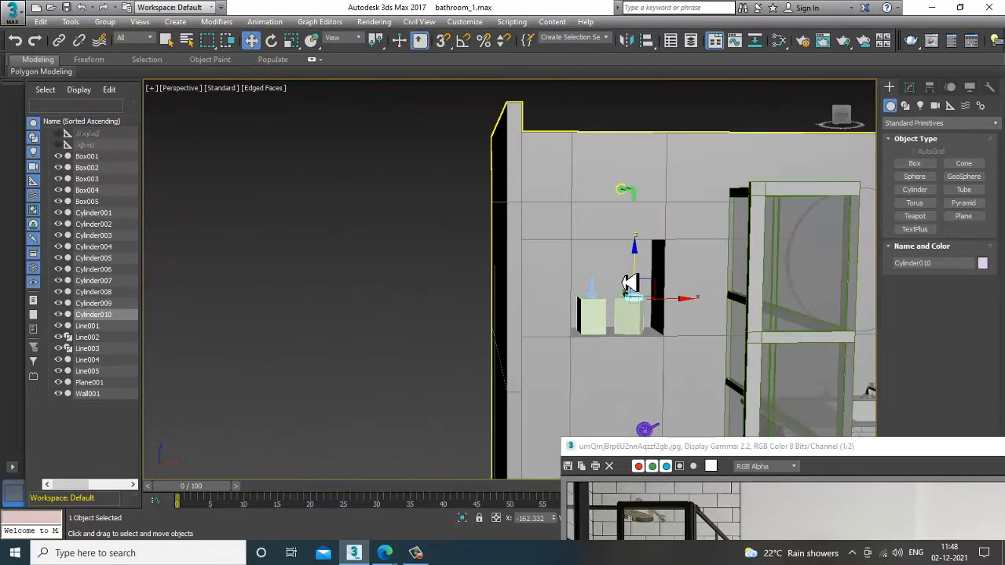
pyautogui.moveTo(630, 284); pyautogui.dragTo(649, 193)
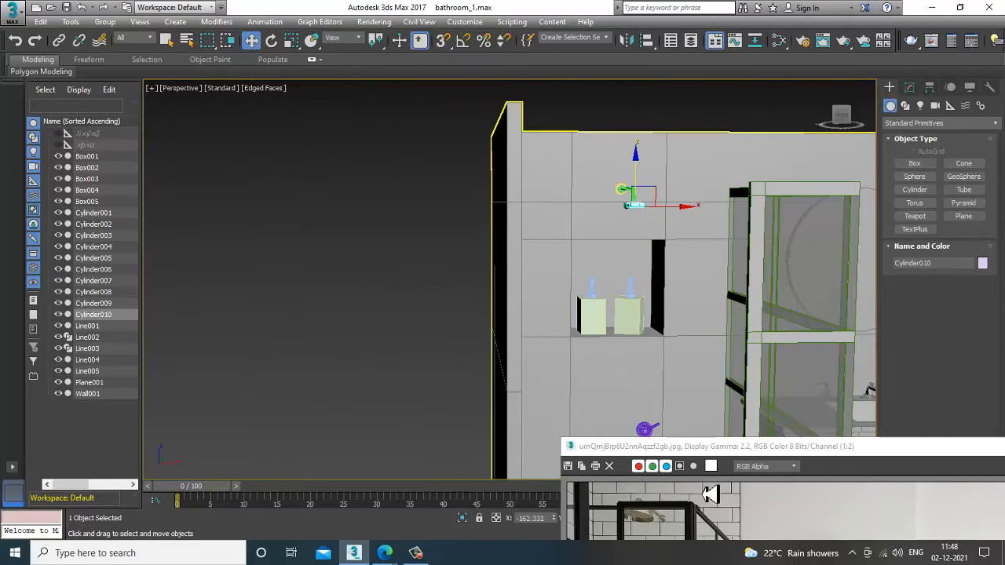
# Step: Set the cylinder's height segments to 3 and convert it to an Editable Poly
pyautogui.moveTo(728, 440); pyautogui.dragTo(727, 359)
pyautogui.keyDown('alt'); pyautogui.moveTo(639, 251); pyautogui.dragTo(620, 204, button='middle'); pyautogui.keyUp('alt')
pyautogui.press('r')
pyautogui.press('w')
pyautogui.scroll(5, 640, 236)
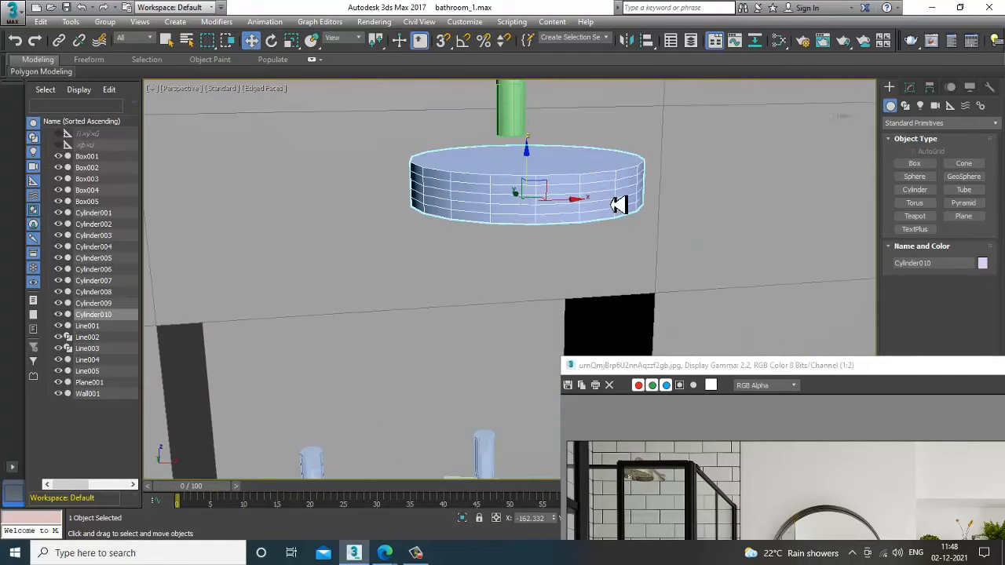
pyautogui.click(910, 88)
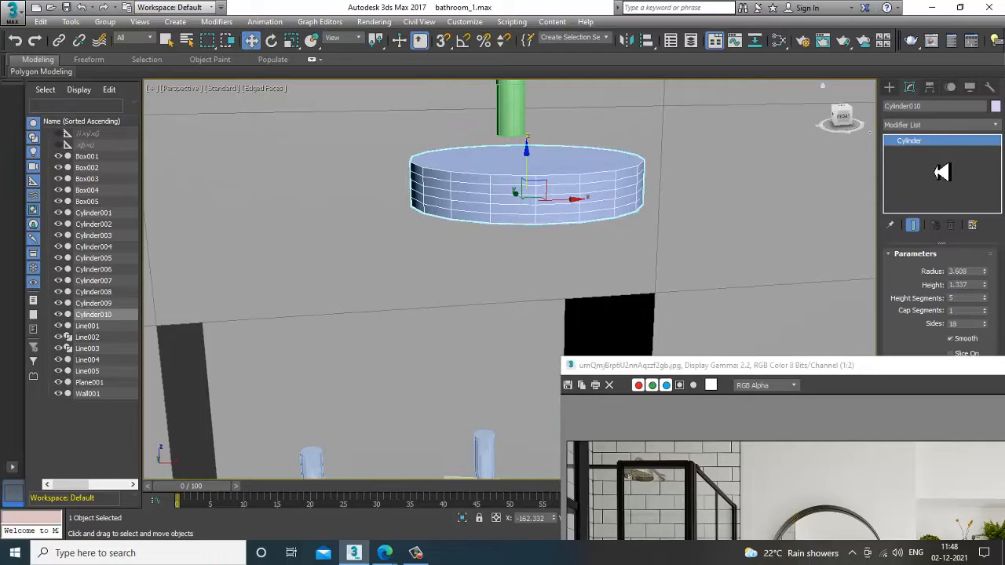
pyautogui.click(986, 300)
pyautogui.click(986, 301)
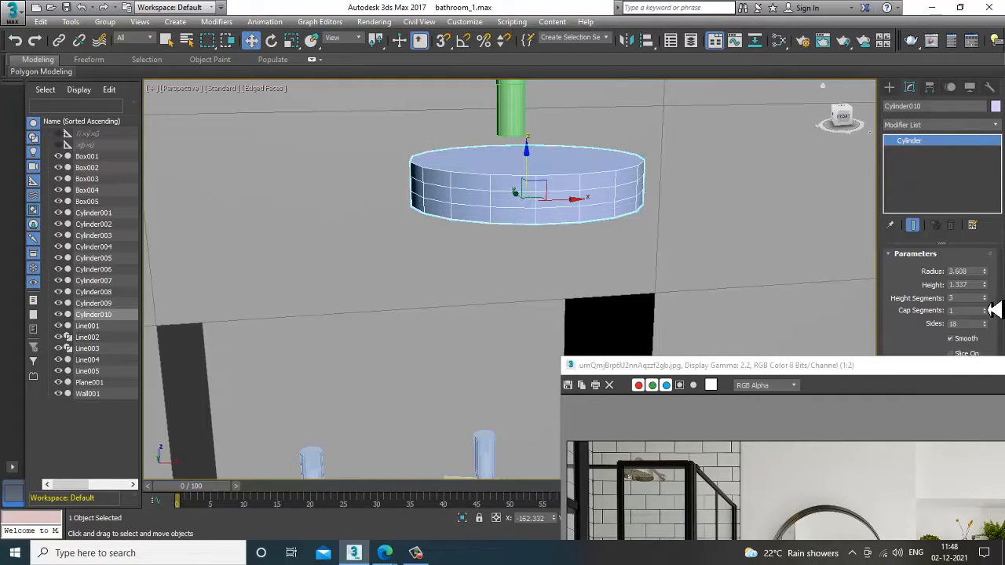
pyautogui.rightClick(577, 188)
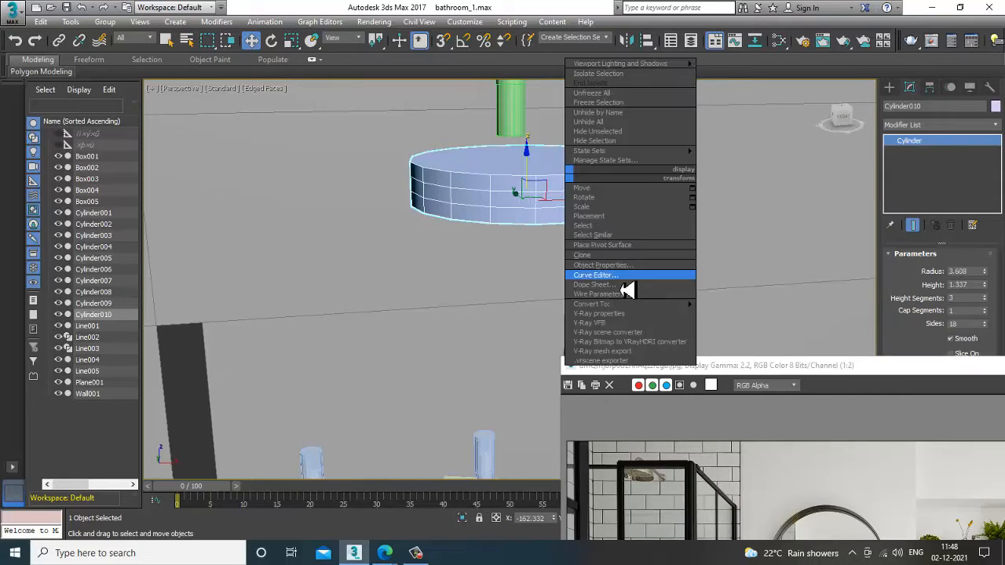
pyautogui.moveTo(637, 307)
pyautogui.click(718, 311)
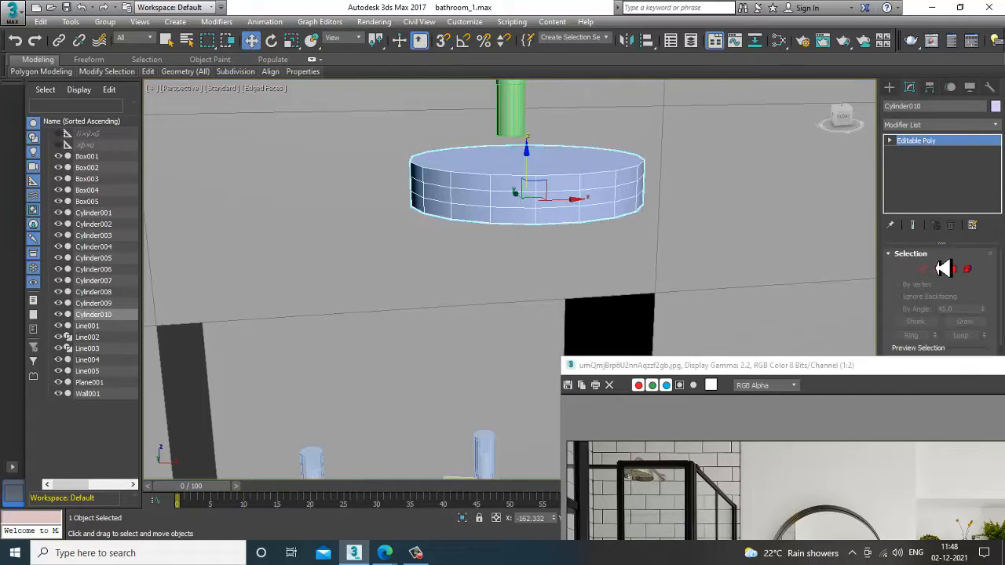
# Step: Chamfer the cylinder's top rim edges by 1.0 with several segments to form a rounded shoulder
pyautogui.click(922, 271)
pyautogui.press('f')
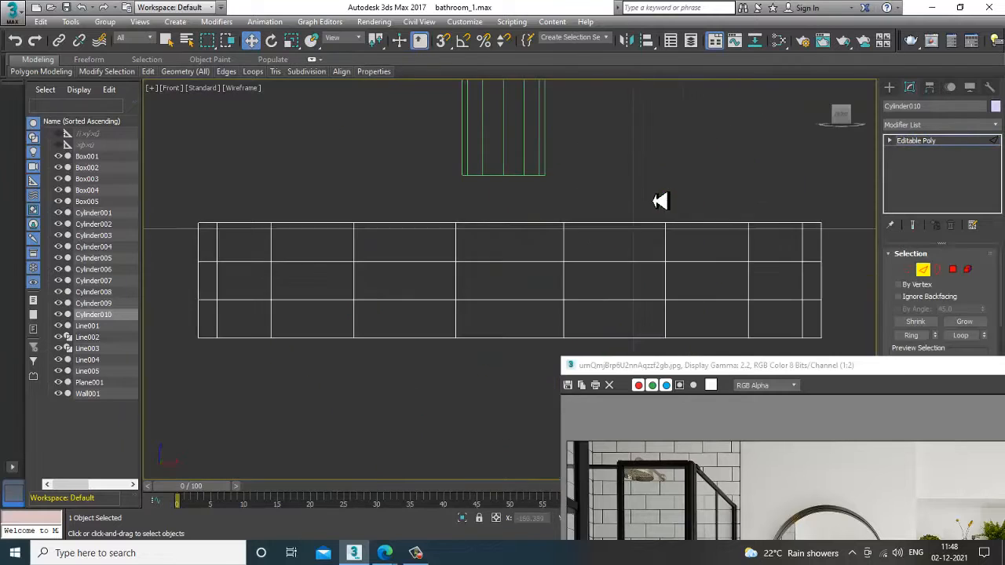
pyautogui.scroll(-5, 597, 228)
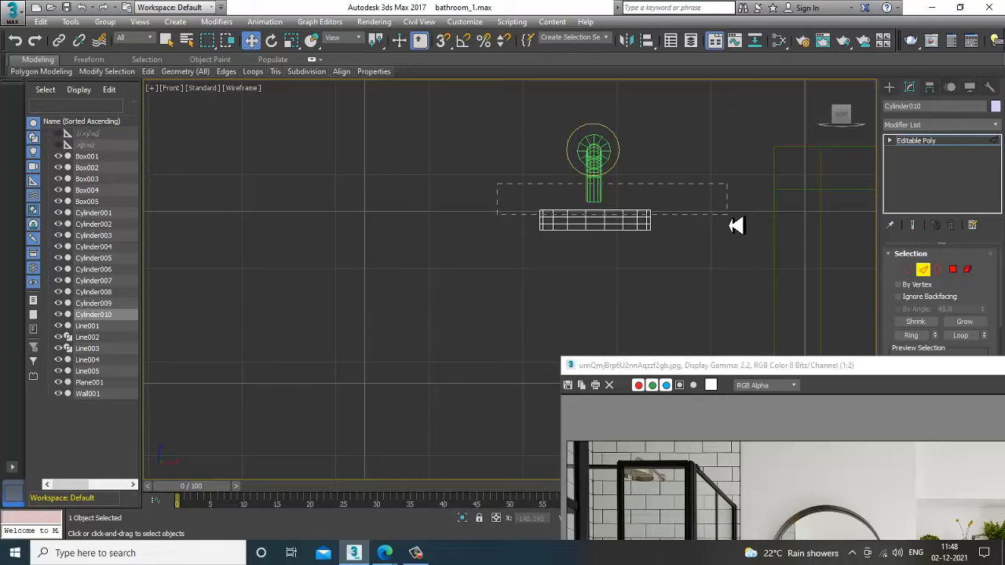
pyautogui.moveTo(736, 226); pyautogui.dragTo(732, 222)
pyautogui.scroll(2, 549, 236)
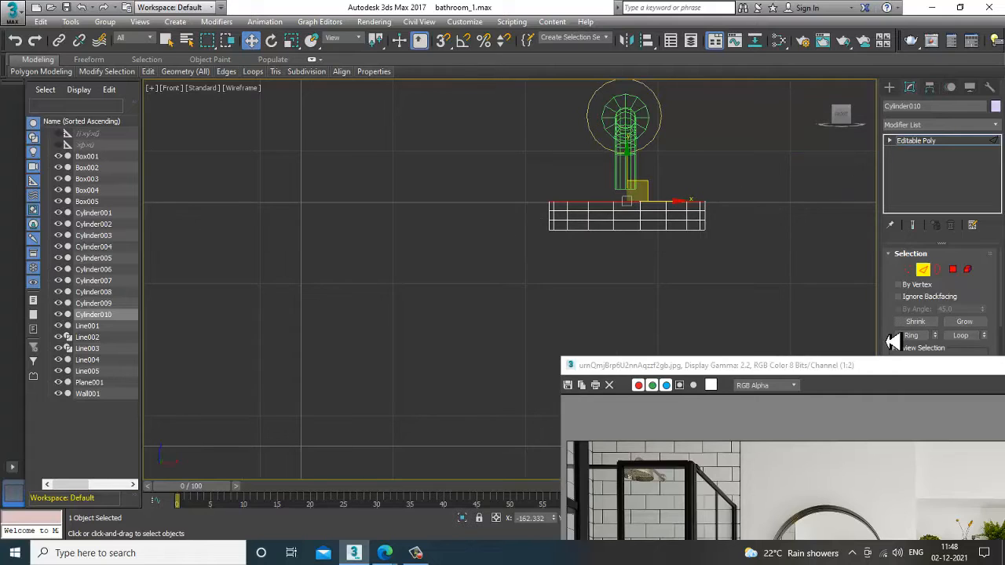
pyautogui.moveTo(894, 342); pyautogui.dragTo(890, 158)
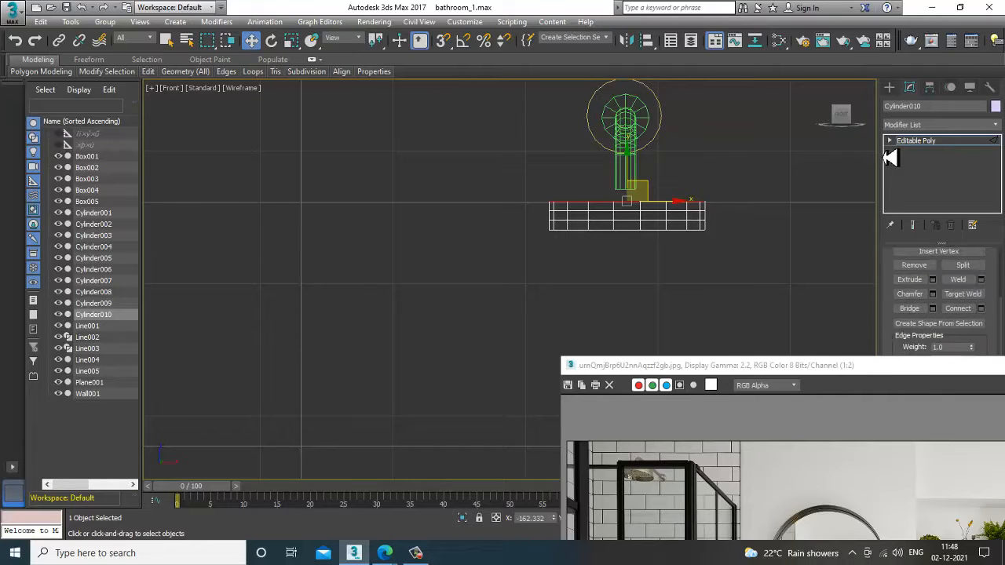
pyautogui.click(933, 294)
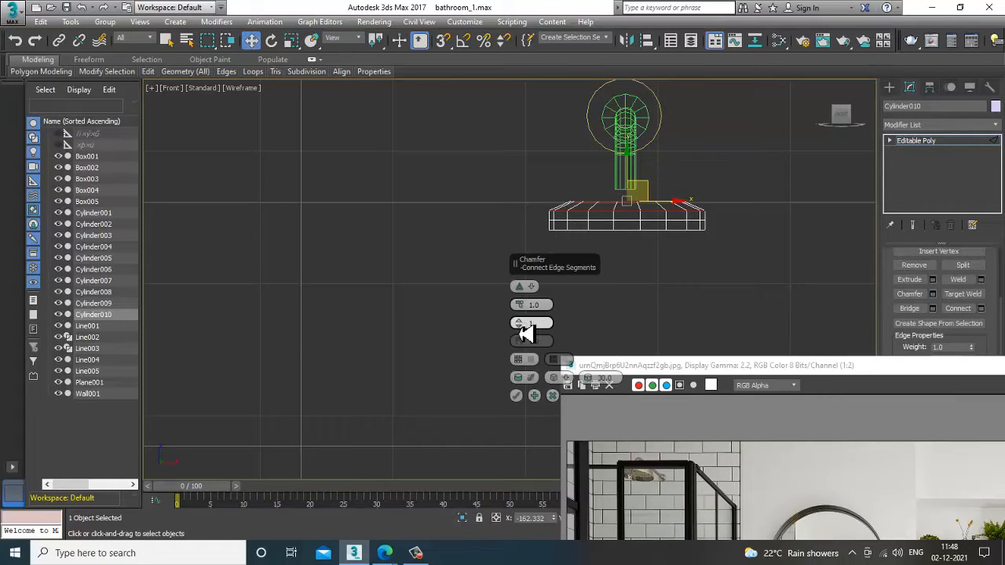
pyautogui.click(518, 396)
# Step: Inset the bottom face of the shower head slightly to leave a thin rim
pyautogui.scroll(2, 696, 288)
pyautogui.moveTo(696, 289); pyautogui.dragTo(682, 235, button='middle')
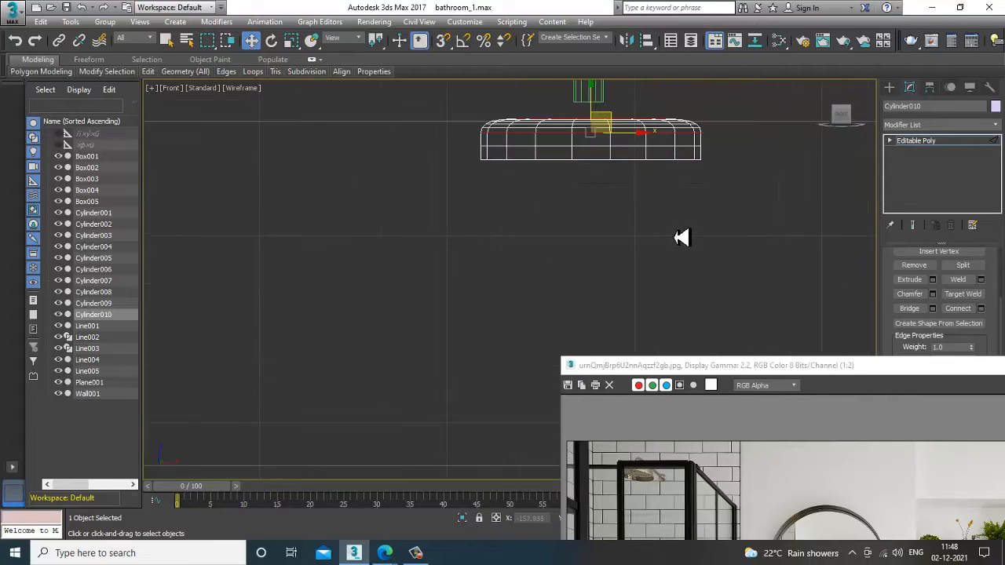
pyautogui.hotkey('alt', 'w')
pyautogui.moveTo(754, 330); pyautogui.dragTo(580, 176, button='middle')
pyautogui.hotkey('alt', 'w')
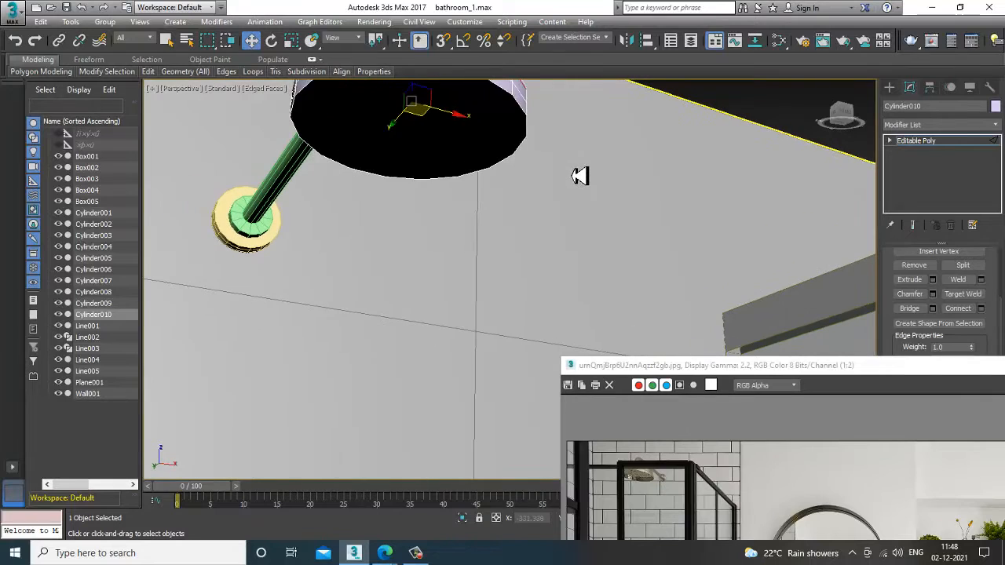
pyautogui.click(544, 175)
pyautogui.press('4')
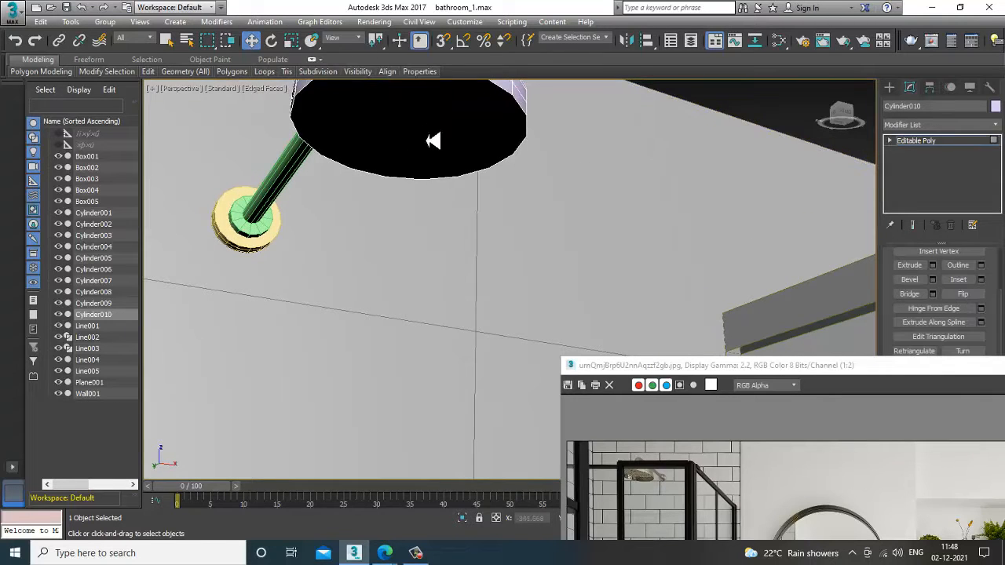
pyautogui.click(435, 139)
pyautogui.keyDown('alt'); pyautogui.moveTo(574, 197); pyautogui.dragTo(1001, 275, button='middle'); pyautogui.keyUp('alt')
pyautogui.click(981, 280)
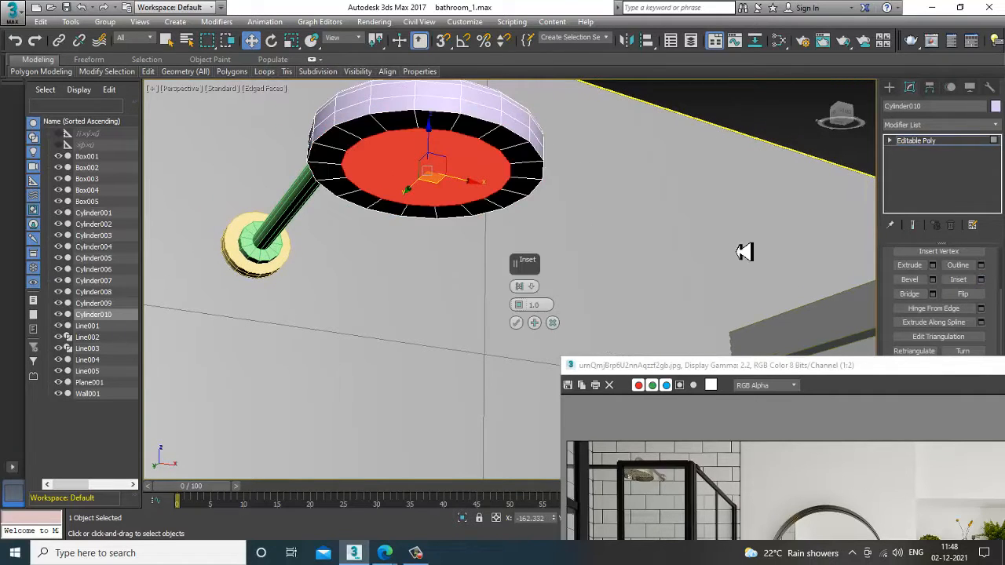
pyautogui.moveTo(526, 307); pyautogui.dragTo(525, 324)
pyautogui.click(517, 323)
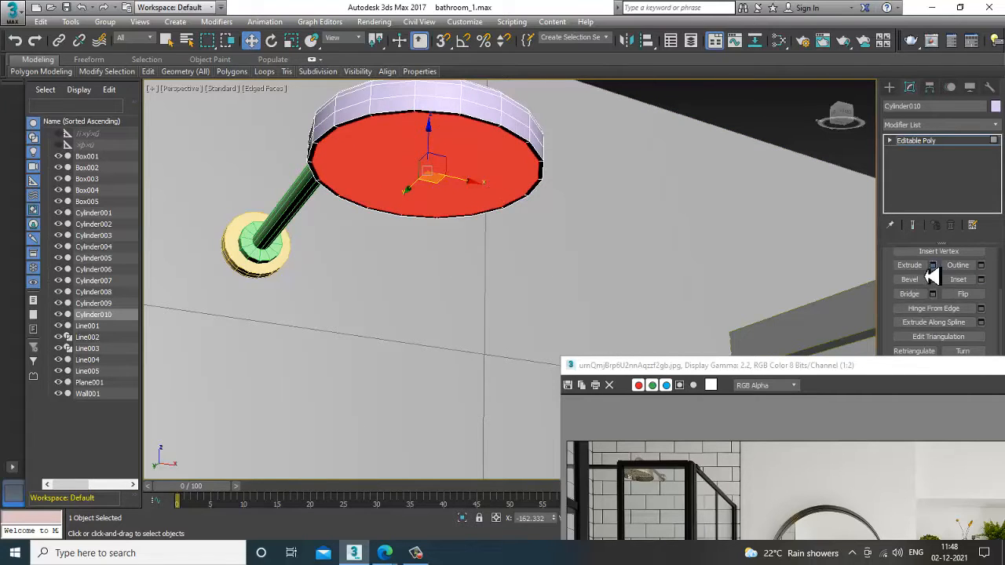
# Step: Extrude the inset bottom face of the shower head by about -0.382 to recess it
pyautogui.click(933, 267)
pyautogui.moveTo(520, 305); pyautogui.dragTo(543, 362)
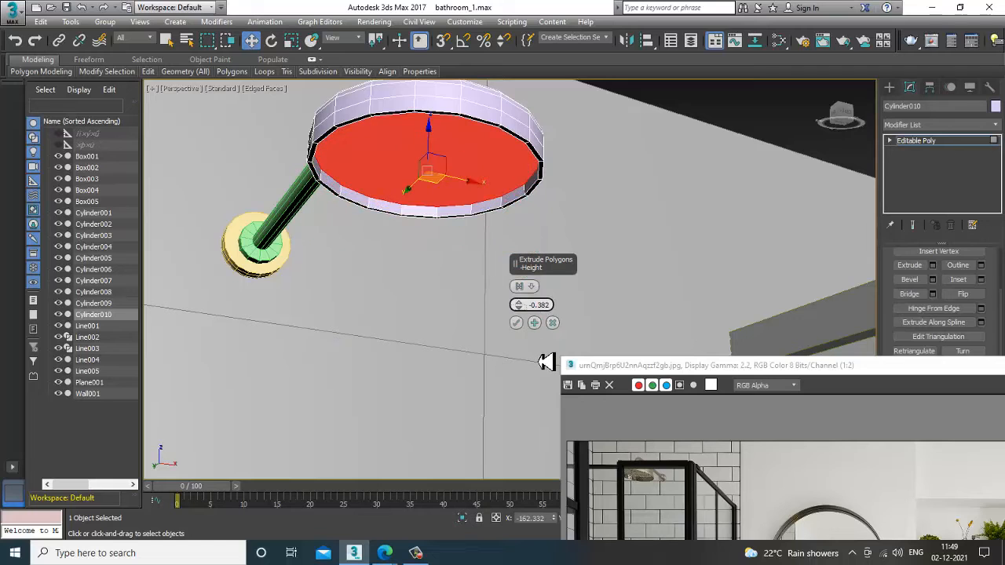
pyautogui.click(516, 323)
pyautogui.keyDown('alt'); pyautogui.moveTo(625, 239); pyautogui.dragTo(591, 251, button='middle'); pyautogui.keyUp('alt')
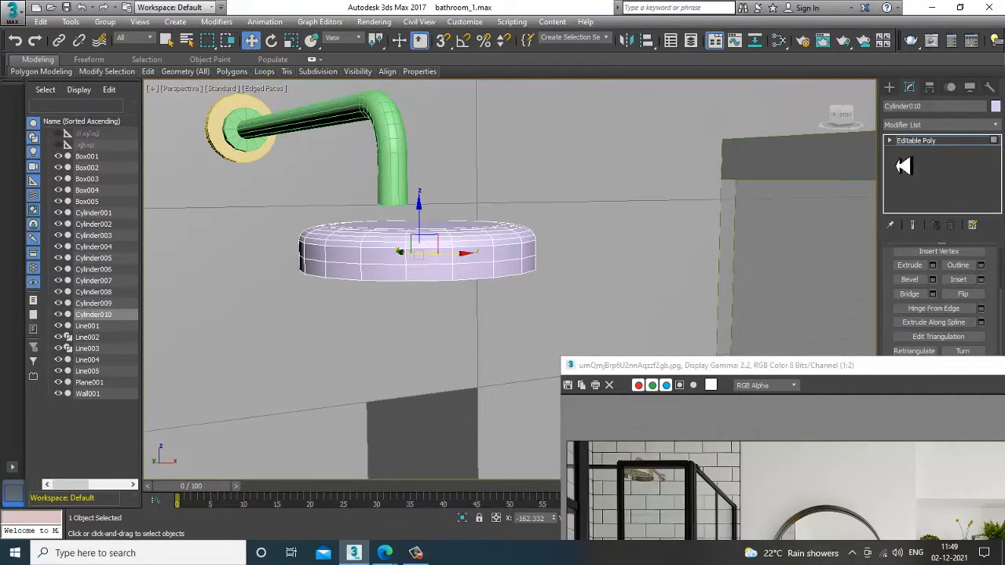
pyautogui.click(931, 142)
# Step: Scale down the shower head's top face and raise it slightly to give the top a sloped profile
pyautogui.keyDown('alt'); pyautogui.moveTo(490, 210); pyautogui.dragTo(477, 241, button='middle'); pyautogui.keyUp('alt')
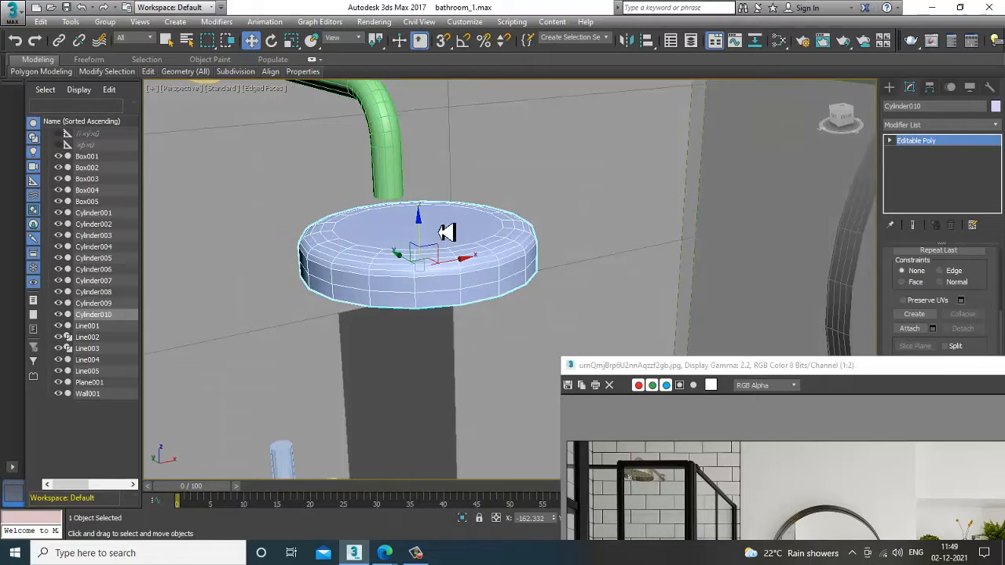
pyautogui.press('4')
pyautogui.click(443, 230)
pyautogui.press('r')
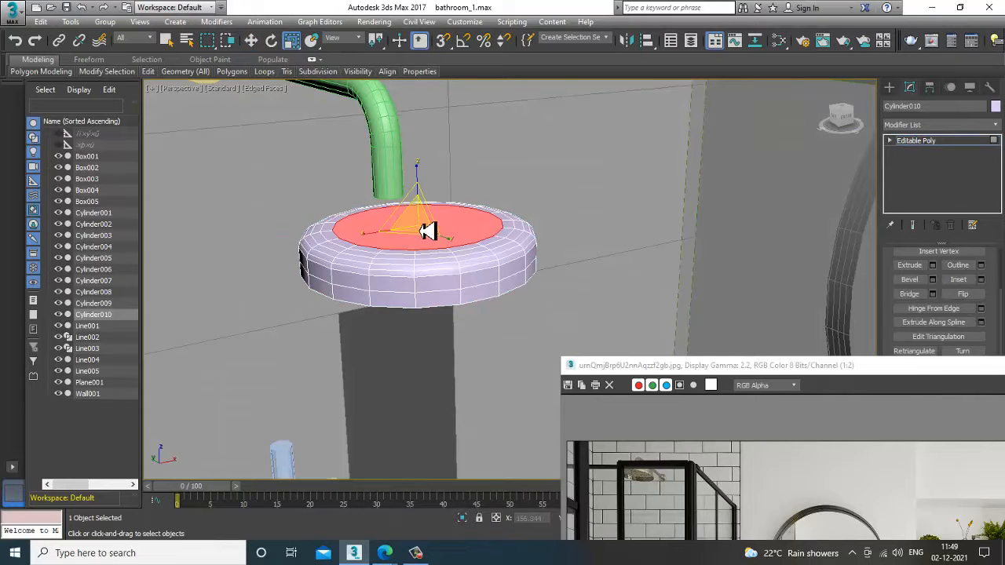
pyautogui.moveTo(420, 231); pyautogui.dragTo(438, 249)
pyautogui.press('w')
pyautogui.moveTo(418, 206)
pyautogui.mouseDown()
pyautogui.moveTo(419, 197)
pyautogui.moveTo(428, 201)
pyautogui.mouseUp()
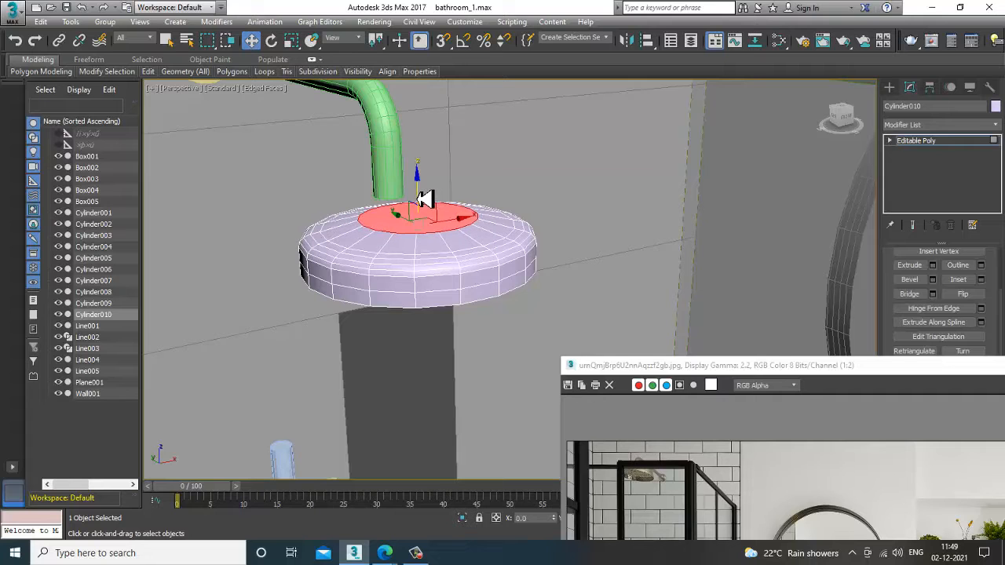
# Step: Centre the shower head under the arm's outlet and raise it to meet the end of the pipe
pyautogui.hotkey('alt', 'w')
pyautogui.moveTo(384, 201); pyautogui.dragTo(354, 201, button='middle')
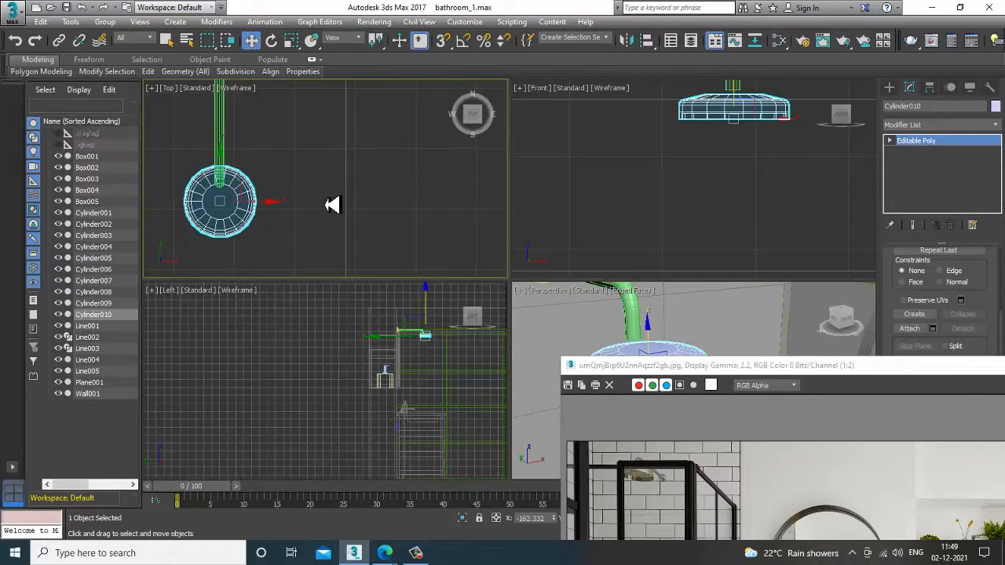
pyautogui.moveTo(228, 189); pyautogui.dragTo(261, 192)
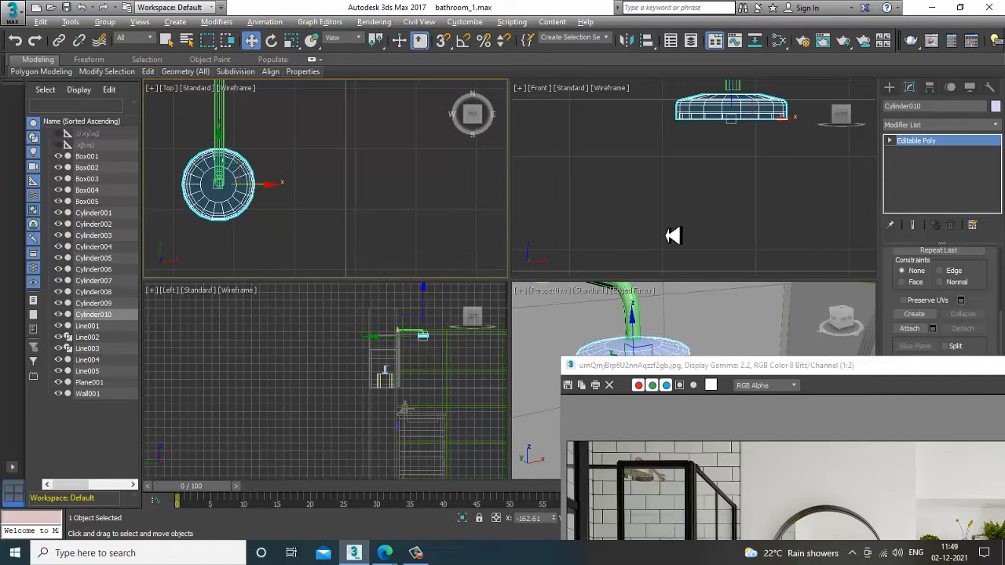
pyautogui.hotkey('alt', 'w')
pyautogui.moveTo(684, 312); pyautogui.dragTo(671, 312, button='middle')
pyautogui.hotkey('alt', 'w')
pyautogui.moveTo(611, 296)
pyautogui.mouseDown(button='middle')
pyautogui.moveTo(671, 322)
pyautogui.moveTo(604, 281)
pyautogui.mouseUp(button='middle')
pyautogui.hotkey('alt', 'w')
pyautogui.scroll(-4, 667, 310)
pyautogui.moveTo(604, 280); pyautogui.dragTo(603, 271)
# Step: Move the shower head's lower rim vertices down slightly in the front view to make the head deeper
pyautogui.scroll(-5, 603, 271)
pyautogui.keyDown('alt'); pyautogui.moveTo(662, 304); pyautogui.dragTo(644, 282, button='middle'); pyautogui.keyUp('alt')
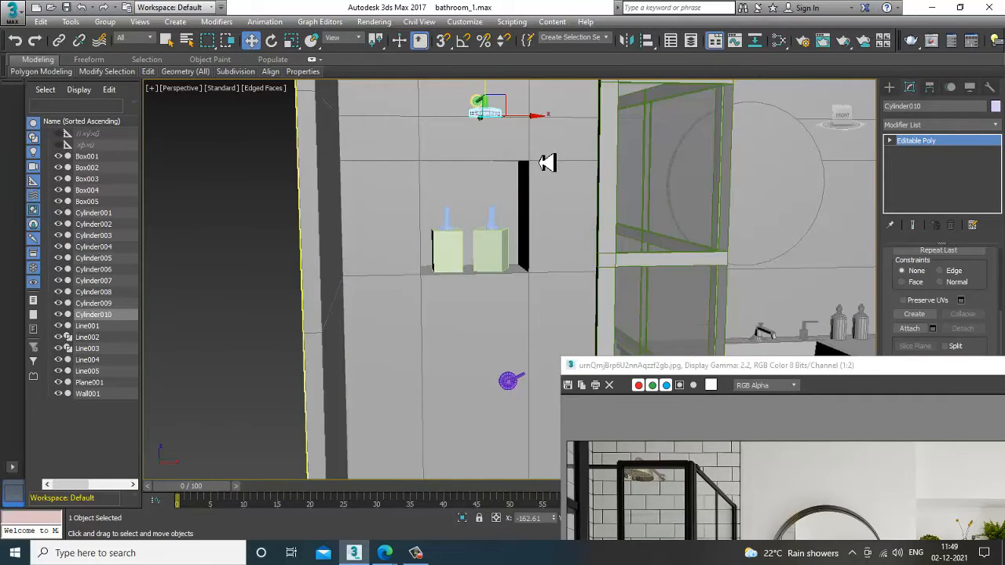
pyautogui.moveTo(547, 175); pyautogui.dragTo(545, 233, button='middle')
pyautogui.scroll(5, 542, 212)
pyautogui.hotkey('alt', 'w')
pyautogui.moveTo(688, 197); pyautogui.dragTo(646, 196, button='middle')
pyautogui.hotkey('alt', 'w')
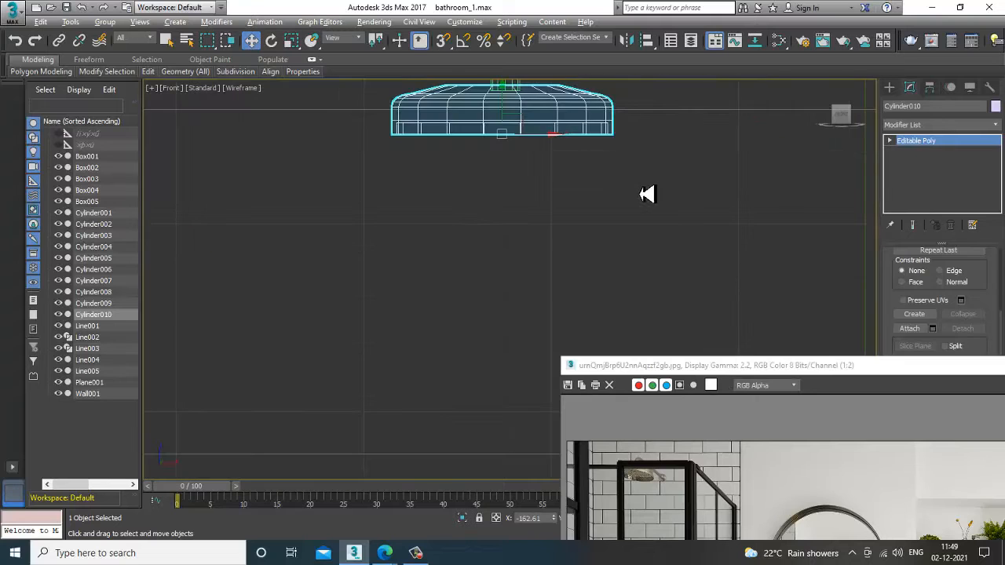
pyautogui.moveTo(542, 167); pyautogui.dragTo(563, 293, button='middle')
pyautogui.press('1')
pyautogui.moveTo(681, 252); pyautogui.dragTo(680, 250)
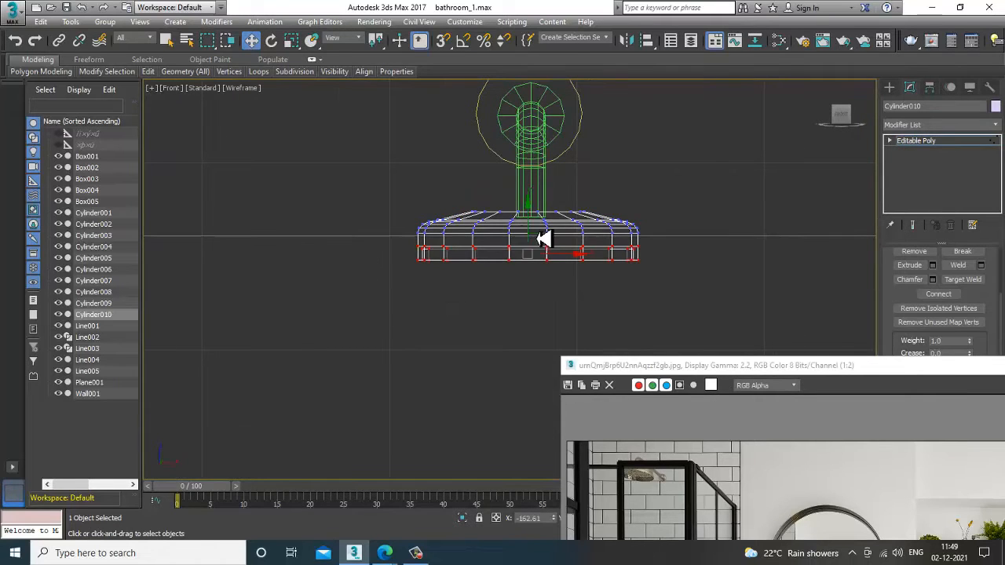
pyautogui.moveTo(534, 231)
pyautogui.mouseDown()
pyautogui.moveTo(537, 244)
pyautogui.moveTo(536, 233)
pyautogui.mouseUp()
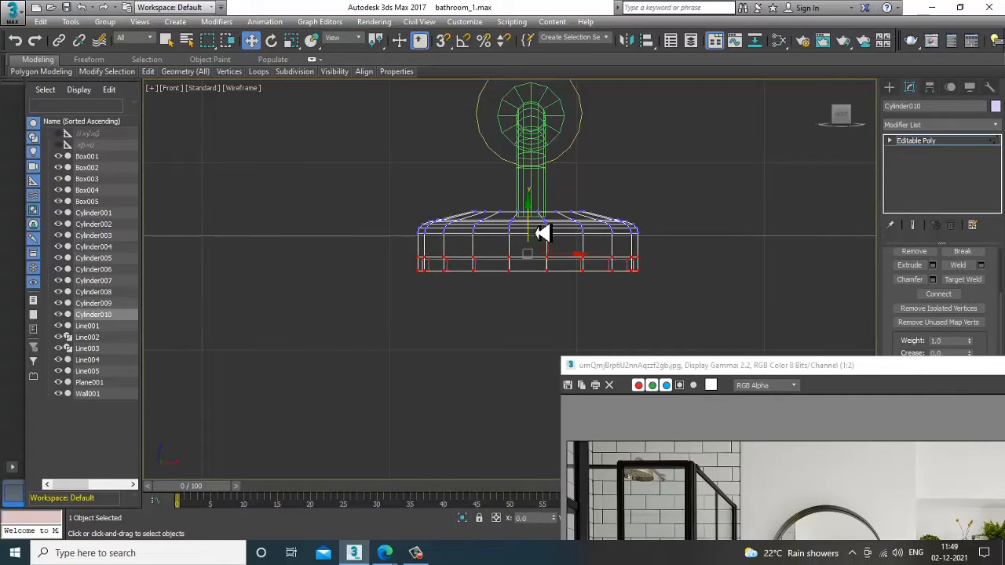
# Step: Inspect the deepened shower head in perspective, close up and in relation to the shower enclosure and wall niche
pyautogui.hotkey('alt', 'w')
pyautogui.moveTo(749, 328); pyautogui.dragTo(709, 321, button='middle')
pyautogui.hotkey('alt', 'w')
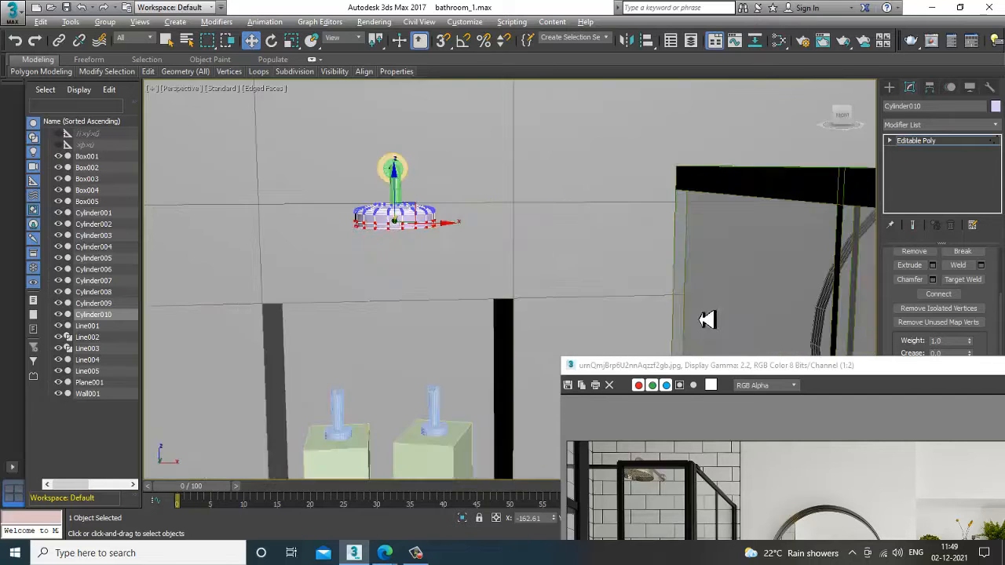
pyautogui.scroll(4, 550, 274)
pyautogui.moveTo(456, 220); pyautogui.dragTo(562, 216, button='middle')
pyautogui.scroll(-2, 582, 316)
pyautogui.scroll(-5, 563, 216)
pyautogui.keyDown('alt'); pyautogui.moveTo(635, 246); pyautogui.dragTo(637, 231, button='middle'); pyautogui.keyUp('alt')
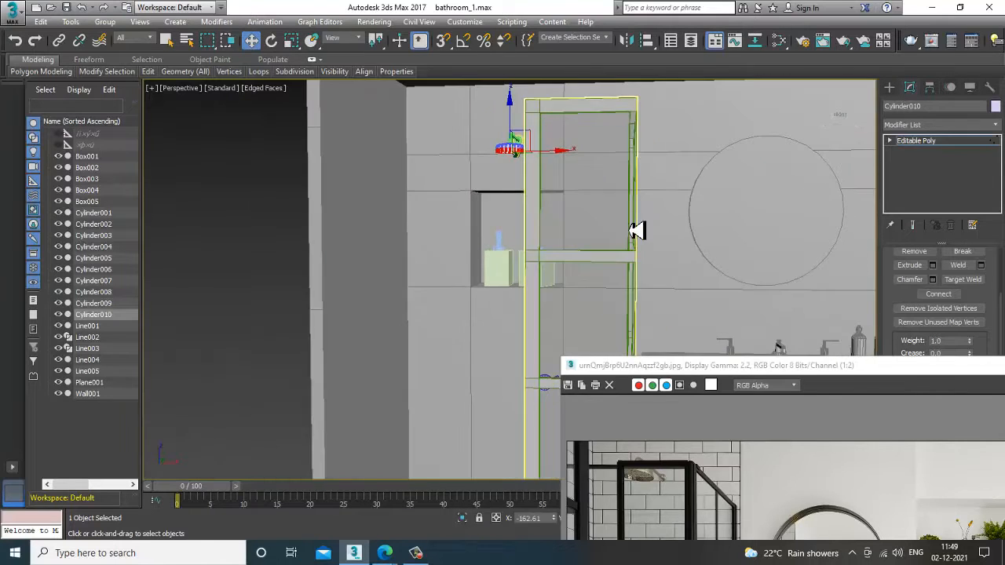
pyautogui.scroll(-1, 693, 250)
pyautogui.moveTo(693, 249); pyautogui.dragTo(638, 166, button='middle')
# Step: Following the reference photo's hose outlet, create a small, thin cylinder with AutoGrid on the shower wall beside the purple valve
pyautogui.moveTo(729, 371); pyautogui.dragTo(704, 154)
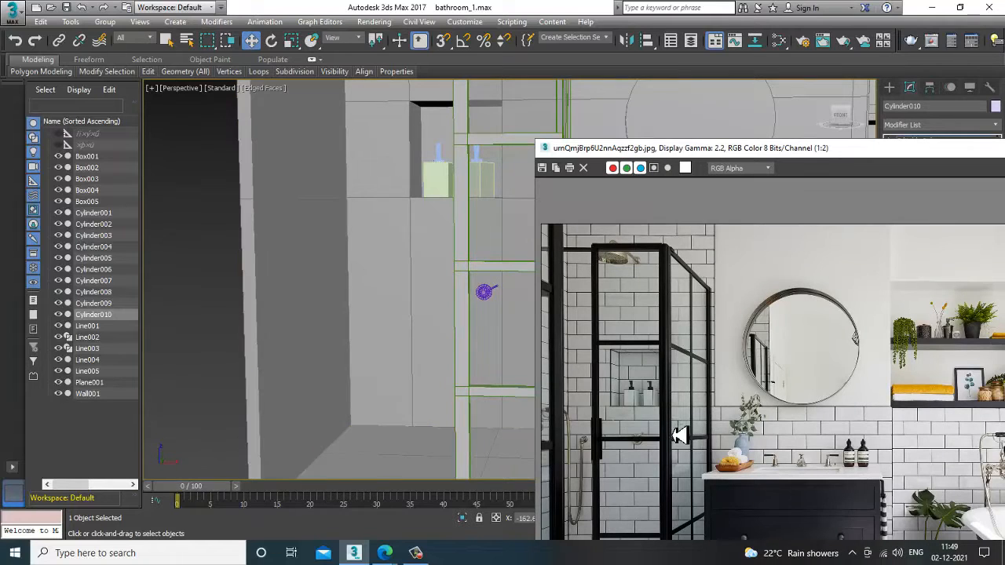
pyautogui.keyDown('alt'); pyautogui.moveTo(437, 282); pyautogui.dragTo(406, 282, button='middle'); pyautogui.keyUp('alt')
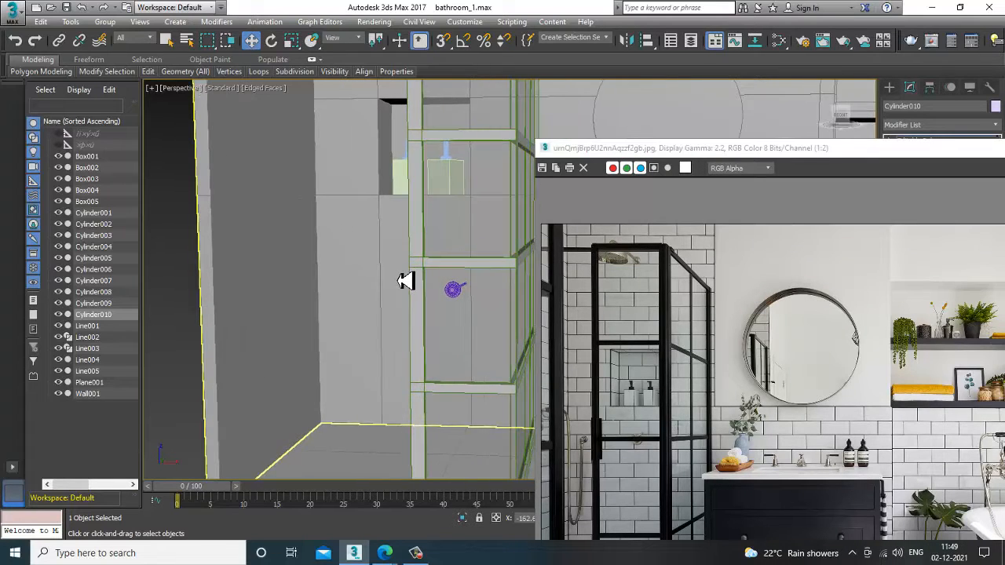
pyautogui.click(585, 440)
pyautogui.scroll(1, 589, 442)
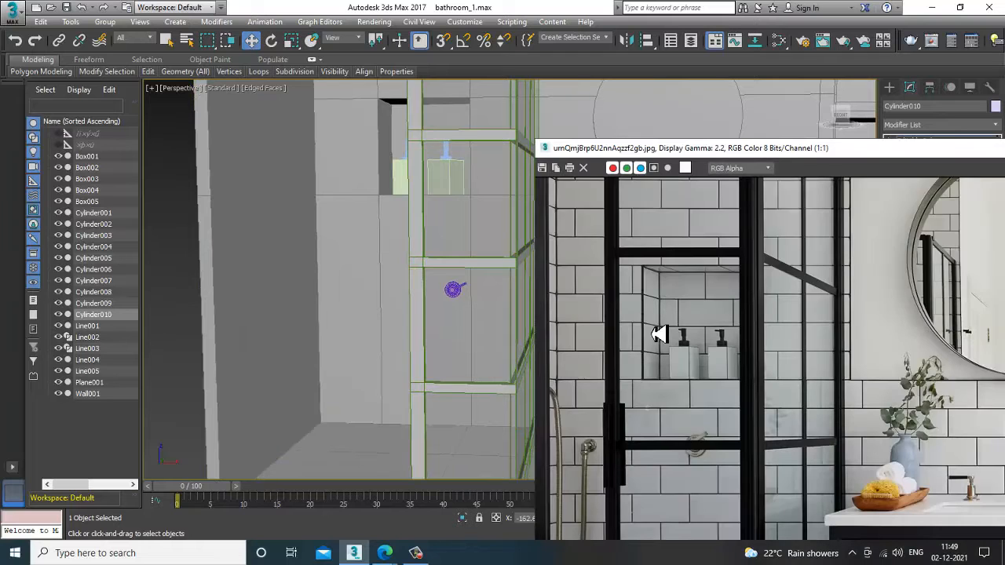
pyautogui.moveTo(629, 464); pyautogui.dragTo(660, 336, button='middle')
pyautogui.keyDown('alt'); pyautogui.moveTo(395, 264); pyautogui.dragTo(395, 326, button='middle'); pyautogui.keyUp('alt')
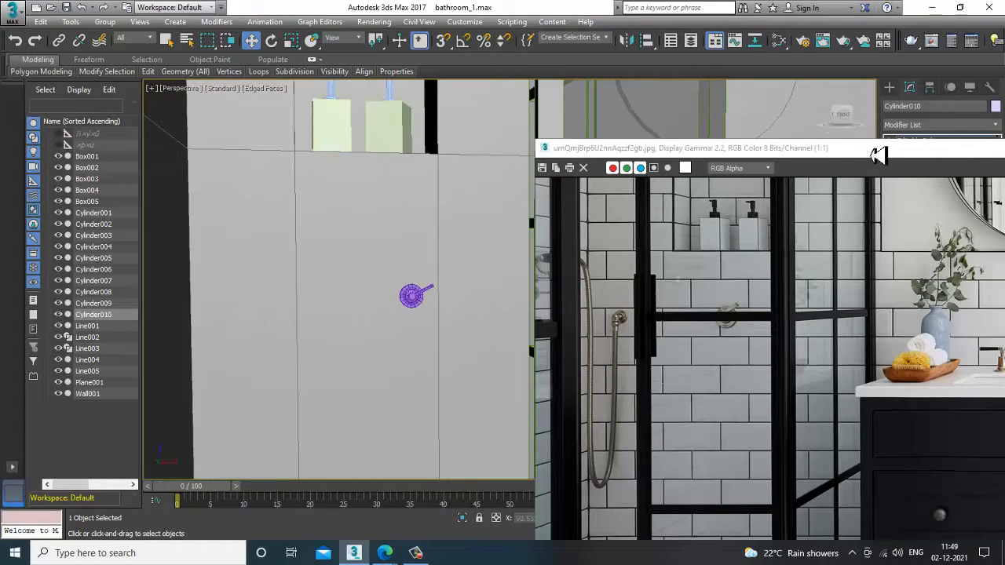
pyautogui.click(888, 88)
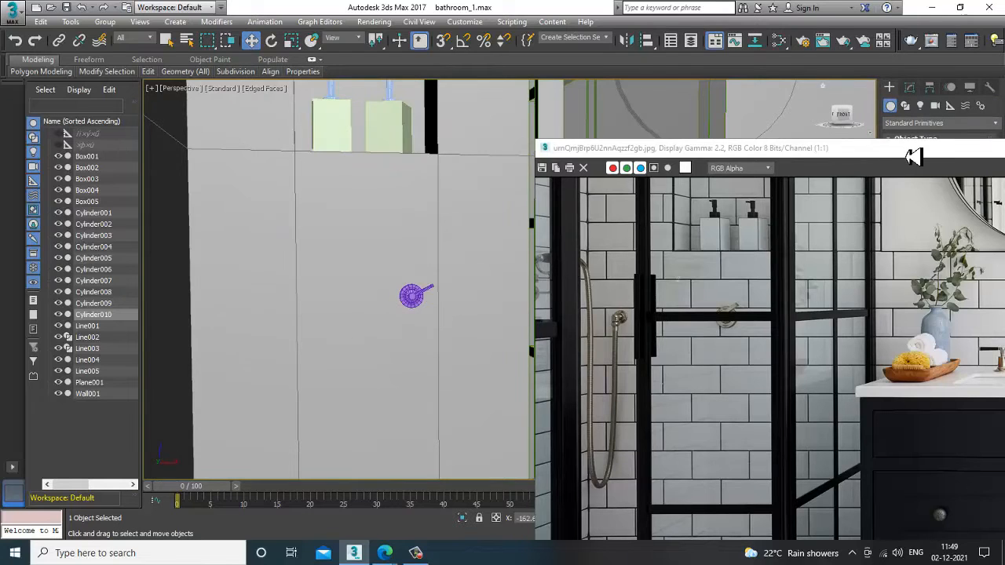
pyautogui.moveTo(913, 156); pyautogui.dragTo(958, 254)
pyautogui.click(915, 189)
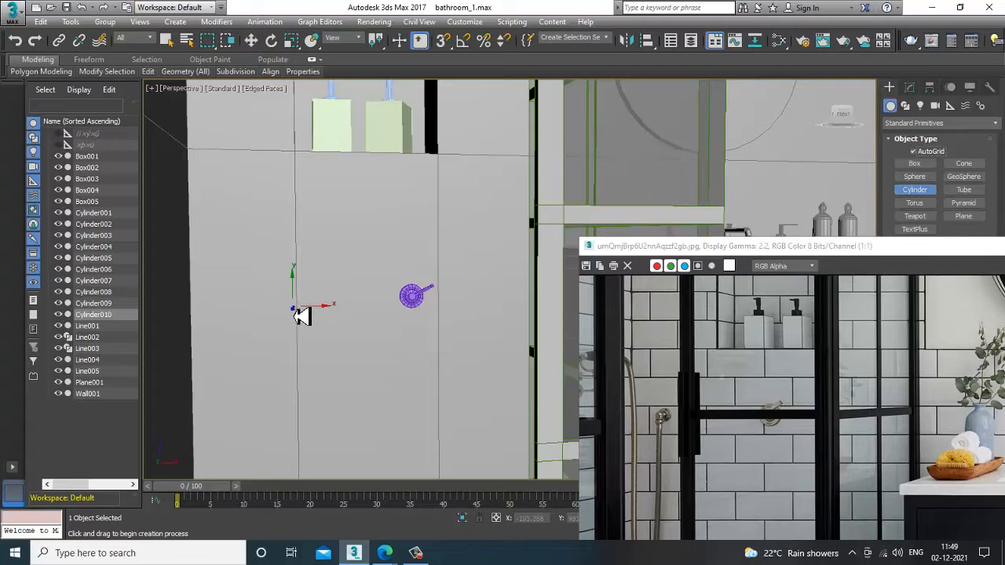
pyautogui.moveTo(297, 303); pyautogui.dragTo(307, 308)
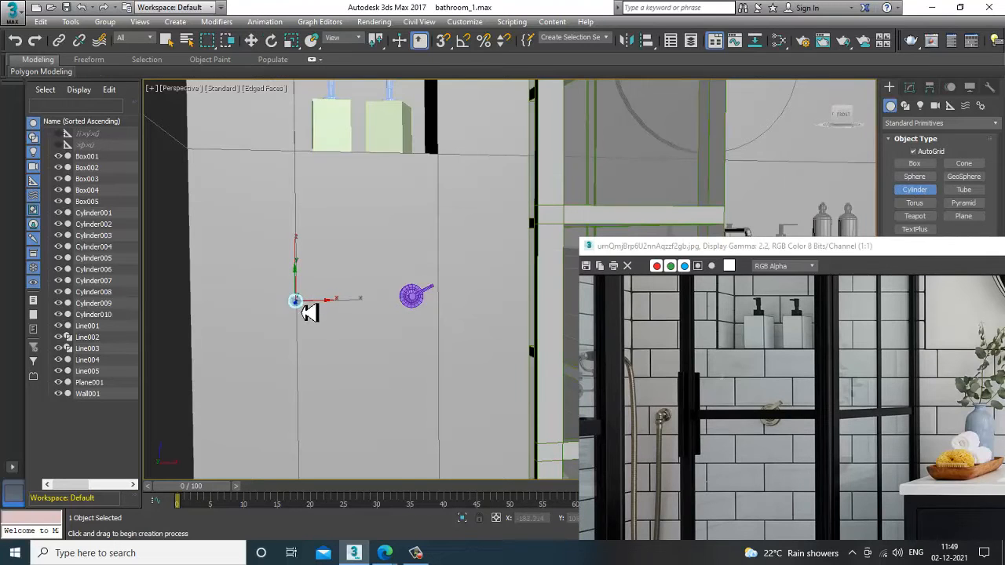
pyautogui.click(307, 312)
# Step: Convert the new small wall cylinder to an Editable Poly
pyautogui.press('w')
pyautogui.press('z')
pyautogui.hotkey('alt', 'w')
pyautogui.middleClick(382, 317)
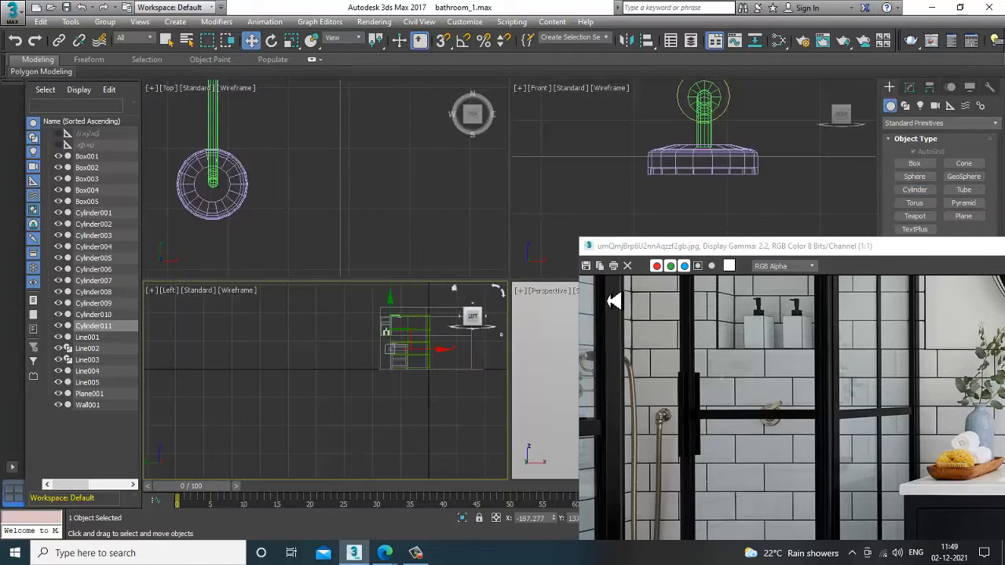
pyautogui.middleClick(566, 361)
pyautogui.hotkey('alt', 'w')
pyautogui.press('z')
pyautogui.scroll(-2, 483, 316)
pyautogui.keyDown('alt'); pyautogui.moveTo(483, 316); pyautogui.dragTo(406, 287, button='middle'); pyautogui.keyUp('alt')
pyautogui.rightClick(381, 244)
pyautogui.moveTo(451, 376)
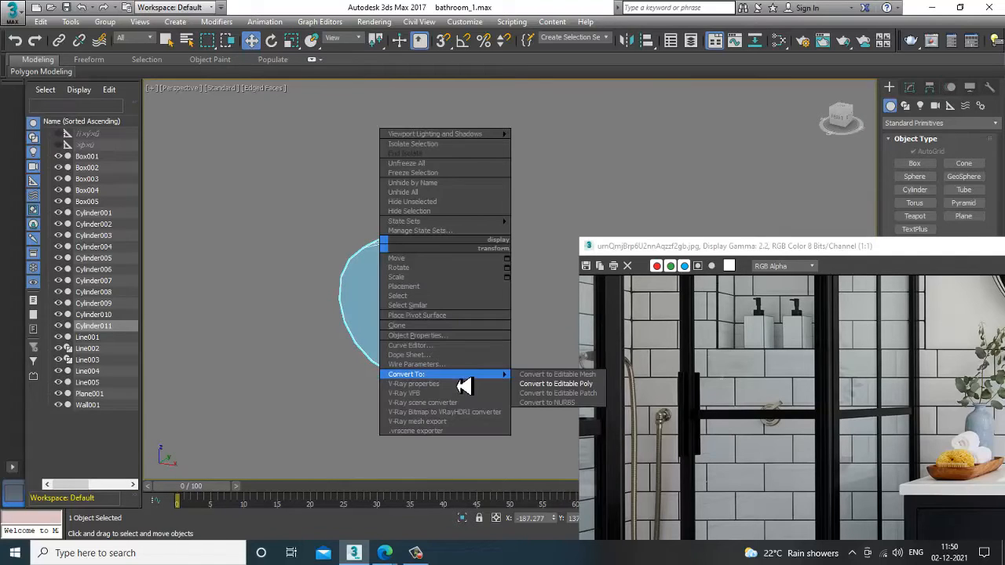
pyautogui.click(571, 384)
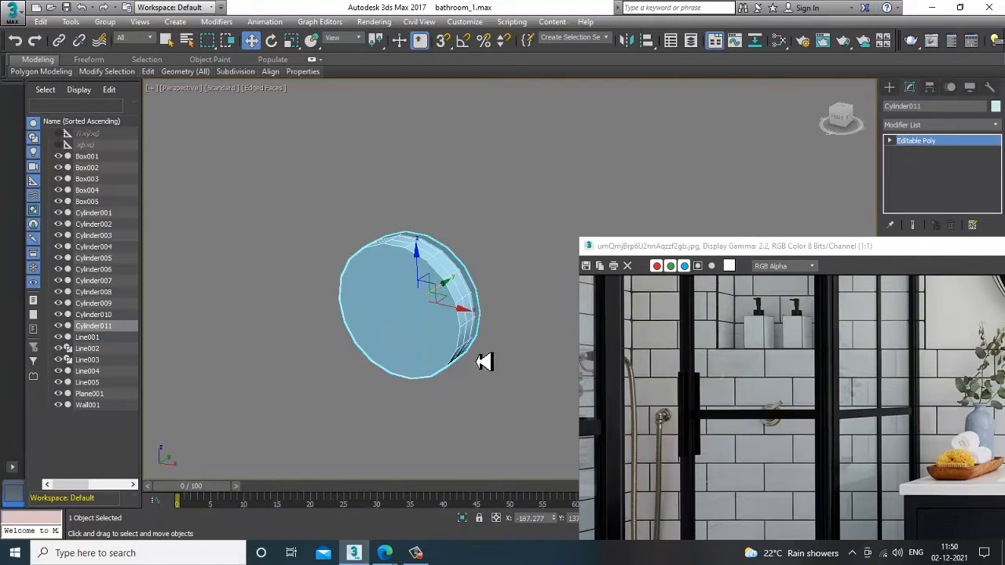
# Step: Inset the wall cylinder's front face by about 0.289
pyautogui.press('4')
pyautogui.click(416, 331)
pyautogui.moveTo(915, 257); pyautogui.dragTo(925, 341)
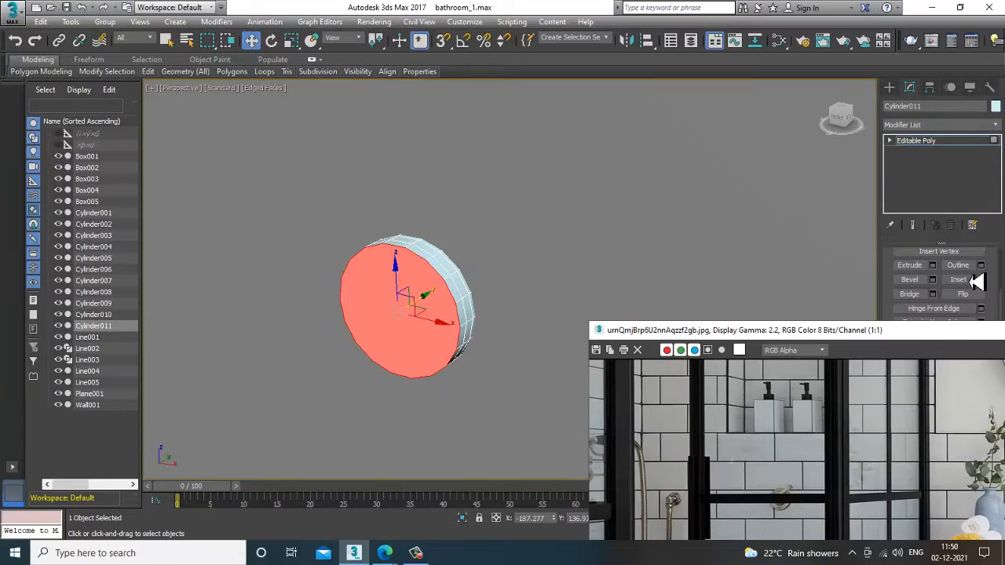
pyautogui.click(980, 281)
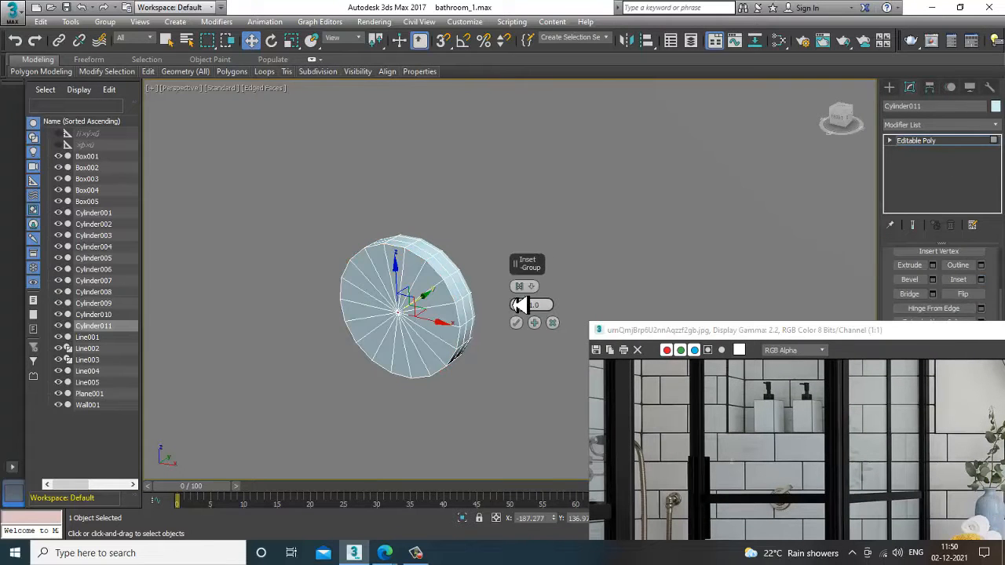
pyautogui.moveTo(526, 314); pyautogui.dragTo(536, 319)
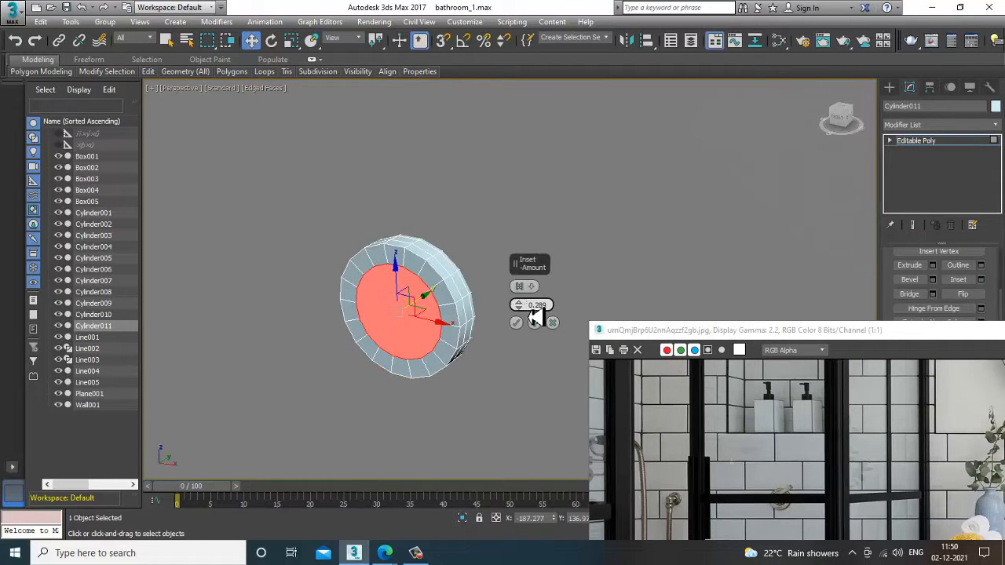
pyautogui.click(516, 322)
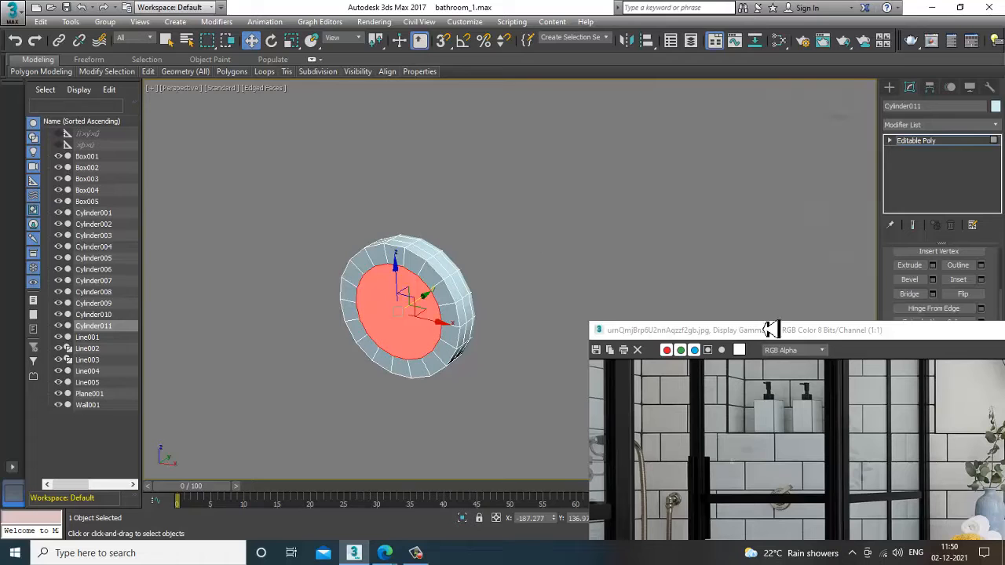
# Step: Bevel the inset front face with a height of 0.187 and an outline of -0.147
pyautogui.click(934, 281)
pyautogui.moveTo(536, 318)
pyautogui.mouseDown()
pyautogui.moveTo(545, 351)
pyautogui.moveTo(530, 324)
pyautogui.mouseUp()
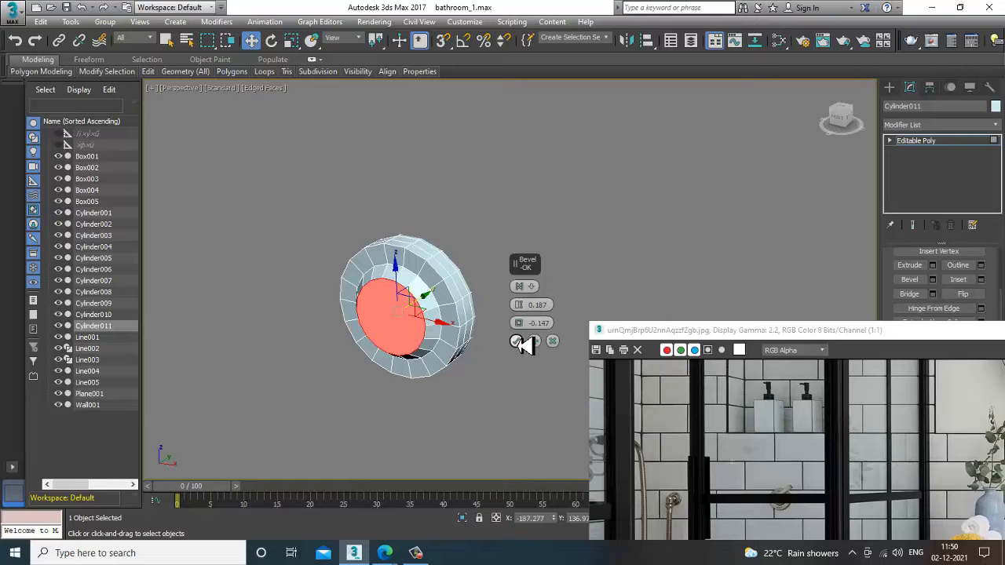
pyautogui.click(517, 341)
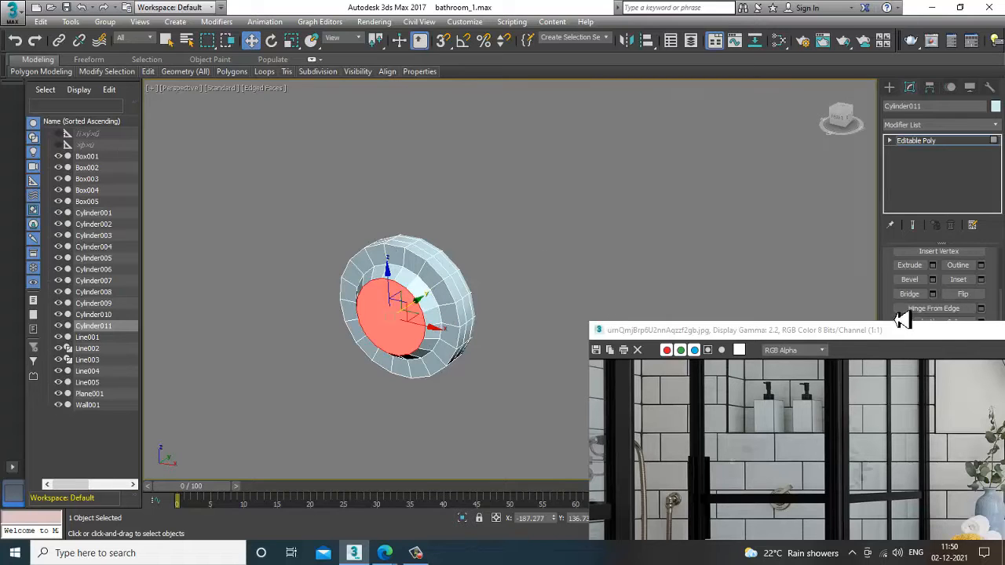
# Step: Inset the bevelled face slightly to leave a narrow ring around the smaller central circle
pyautogui.click(981, 279)
pyautogui.moveTo(523, 308); pyautogui.dragTo(528, 314)
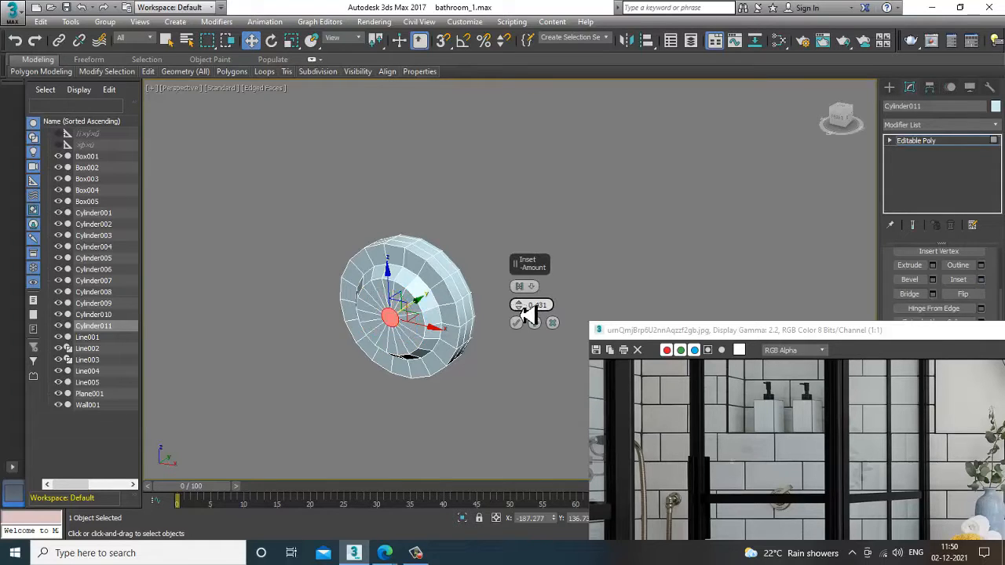
pyautogui.click(517, 323)
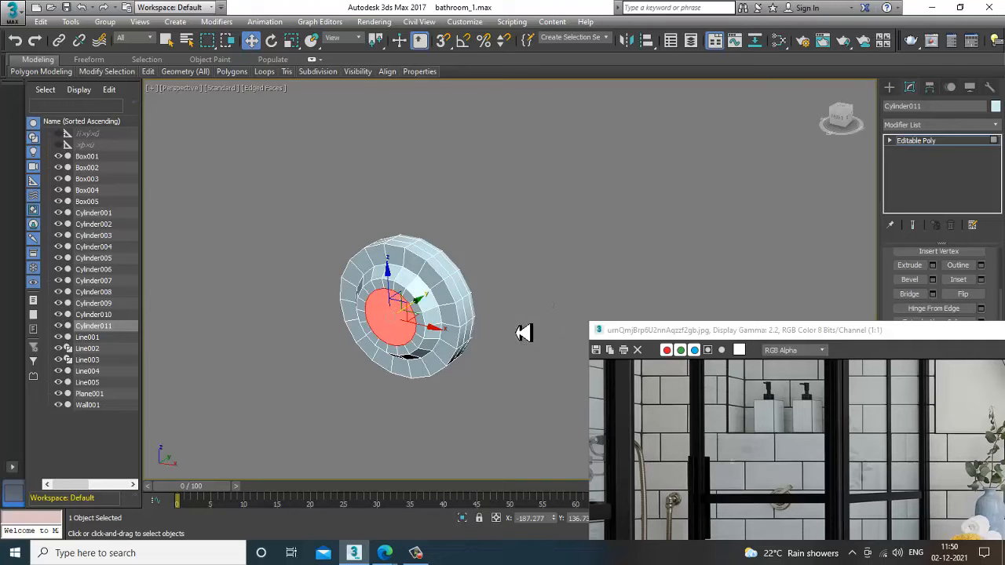
# Step: In the Left view, start a spline line at the small wall outlet with a short horizontal segment running out from the wall
pyautogui.hotkey('alt', 'w')
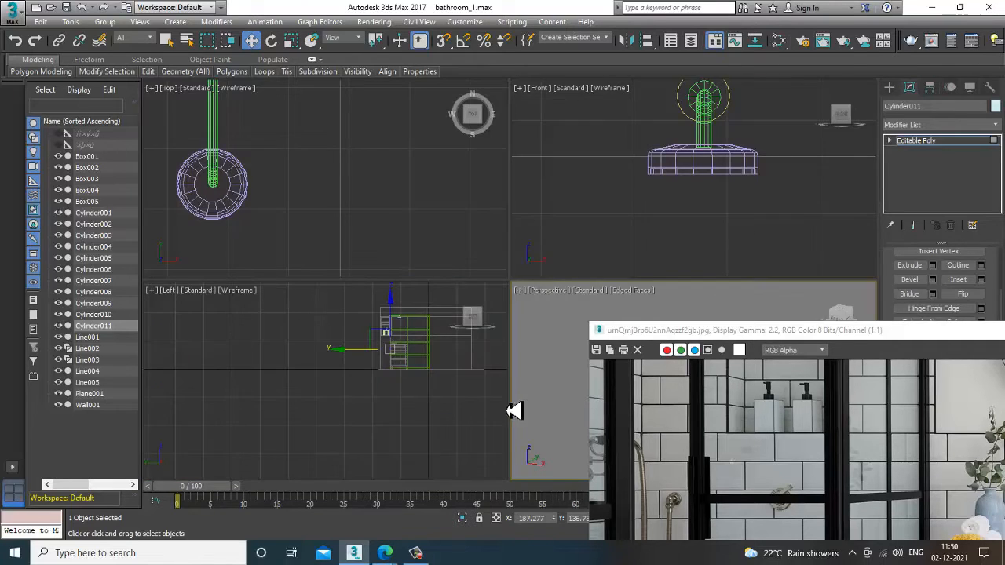
pyautogui.moveTo(433, 390); pyautogui.dragTo(381, 373, button='middle')
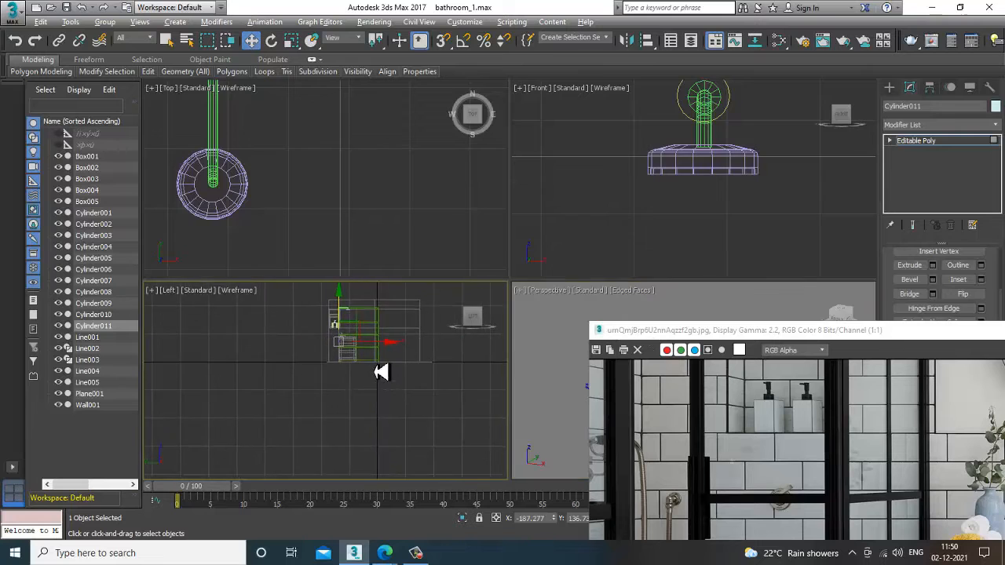
pyautogui.hotkey('alt', 'w')
pyautogui.press('z')
pyautogui.scroll(-10, 419, 290)
pyautogui.moveTo(370, 274); pyautogui.dragTo(395, 165, button='middle')
pyautogui.scroll(-10, 427, 228)
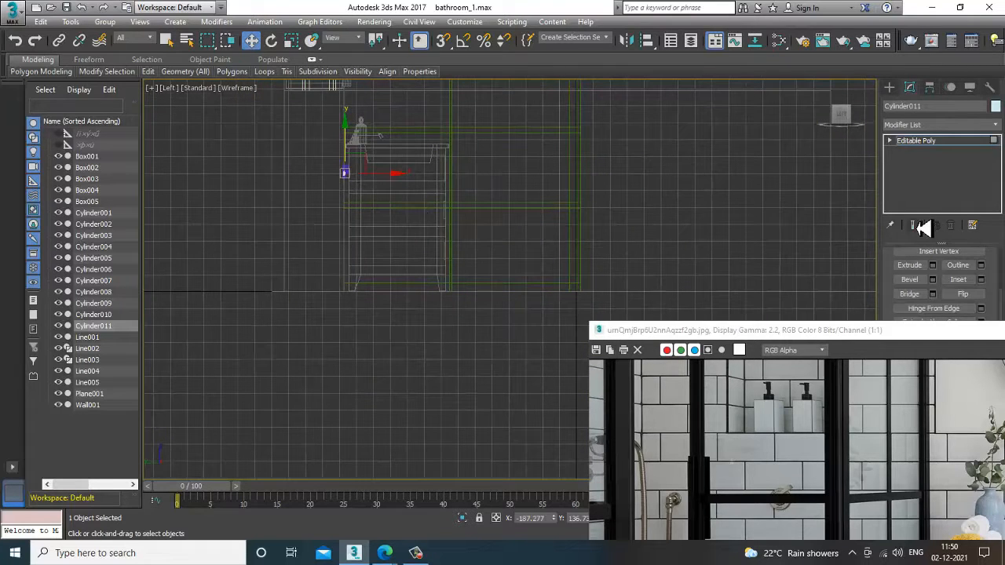
pyautogui.click(890, 87)
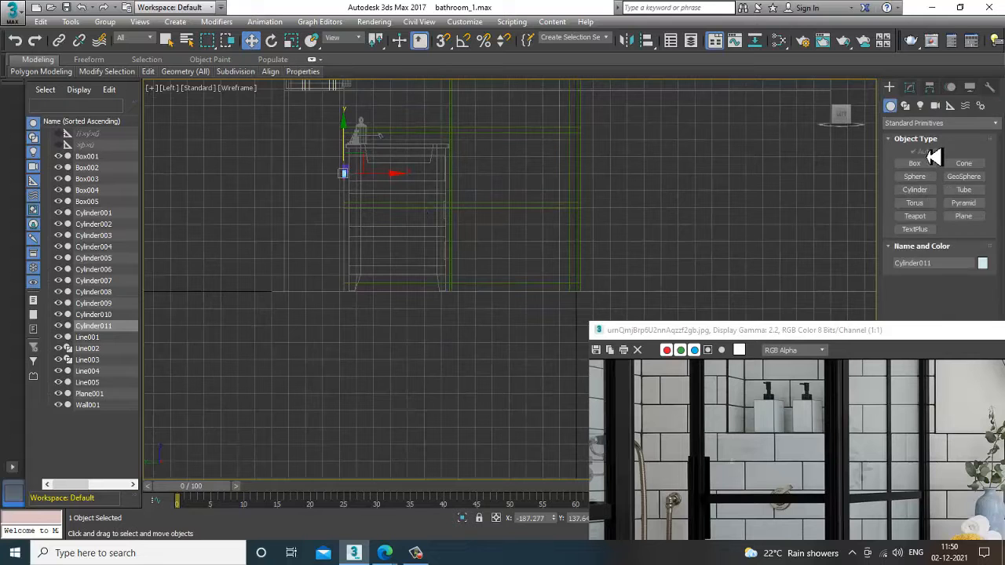
pyautogui.click(906, 105)
pyautogui.click(915, 174)
pyautogui.scroll(4, 403, 227)
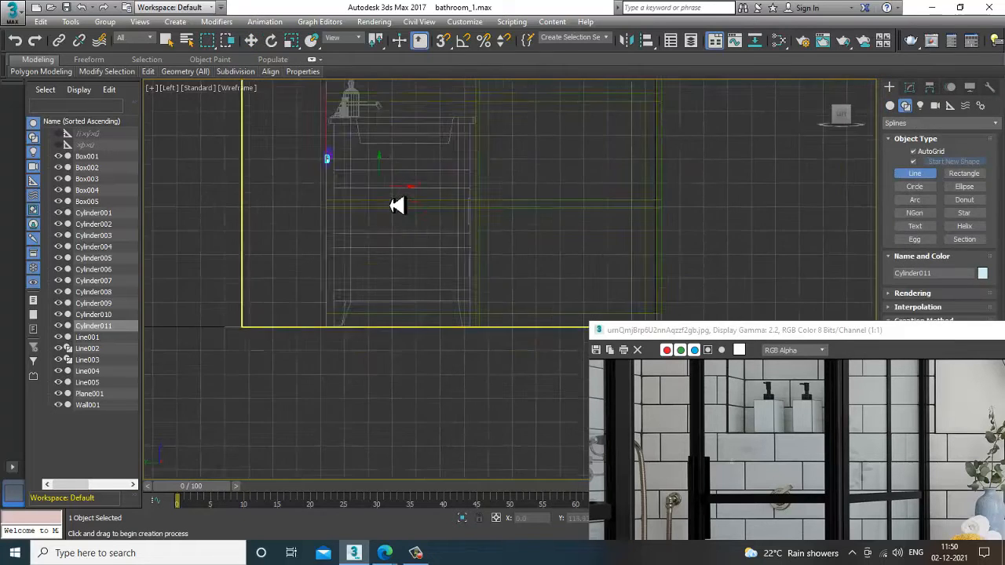
pyautogui.scroll(8, 417, 206)
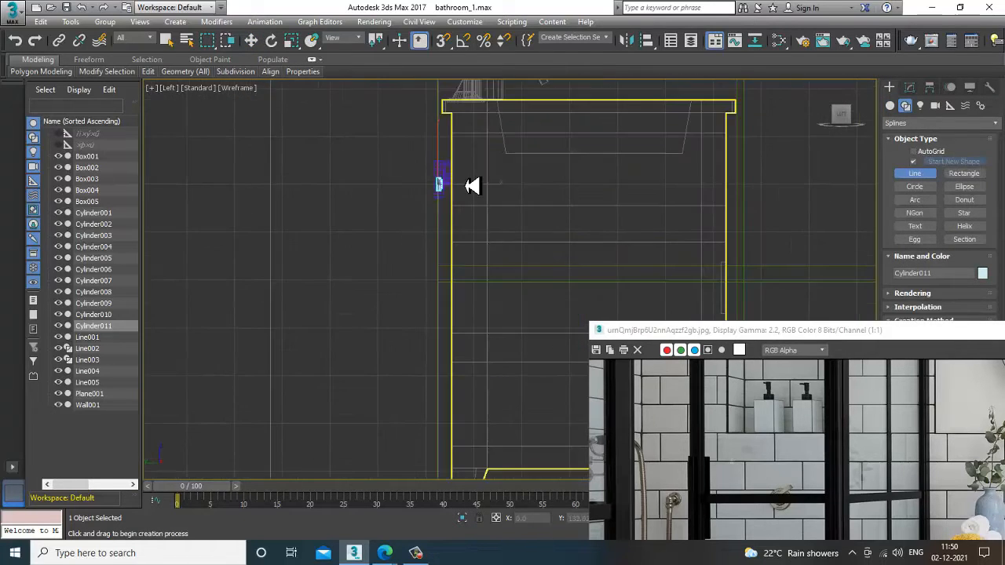
pyautogui.click(430, 186)
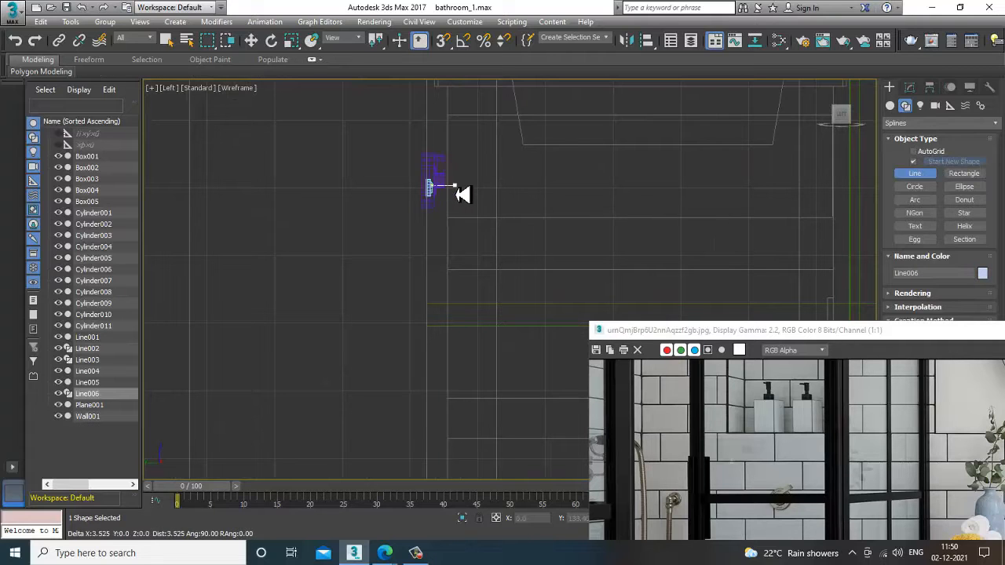
pyautogui.click(446, 186)
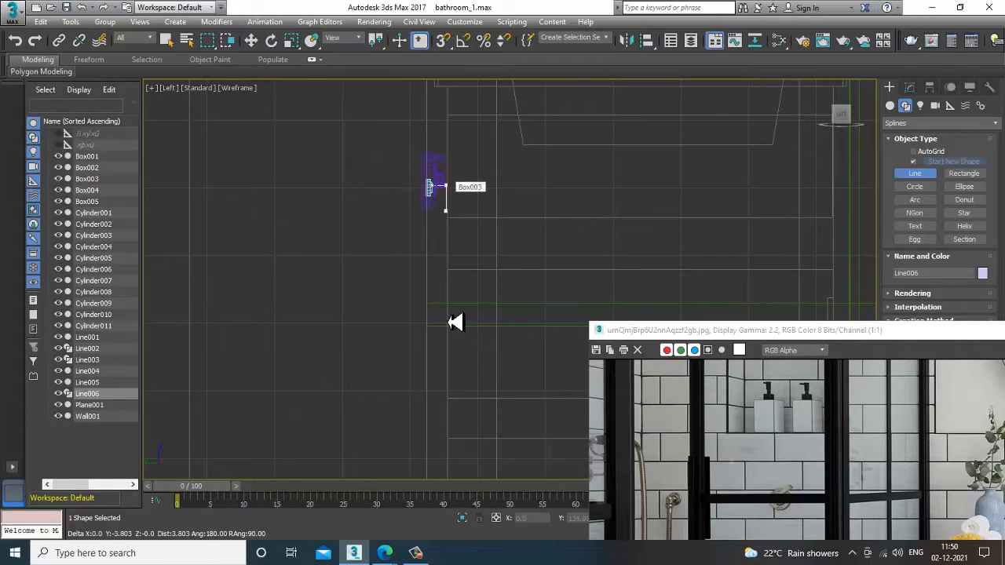
# Step: Extend the hose line straight down from the short segment by about 40 units and finish it there
pyautogui.moveTo(460, 362); pyautogui.dragTo(449, 254, button='middle')
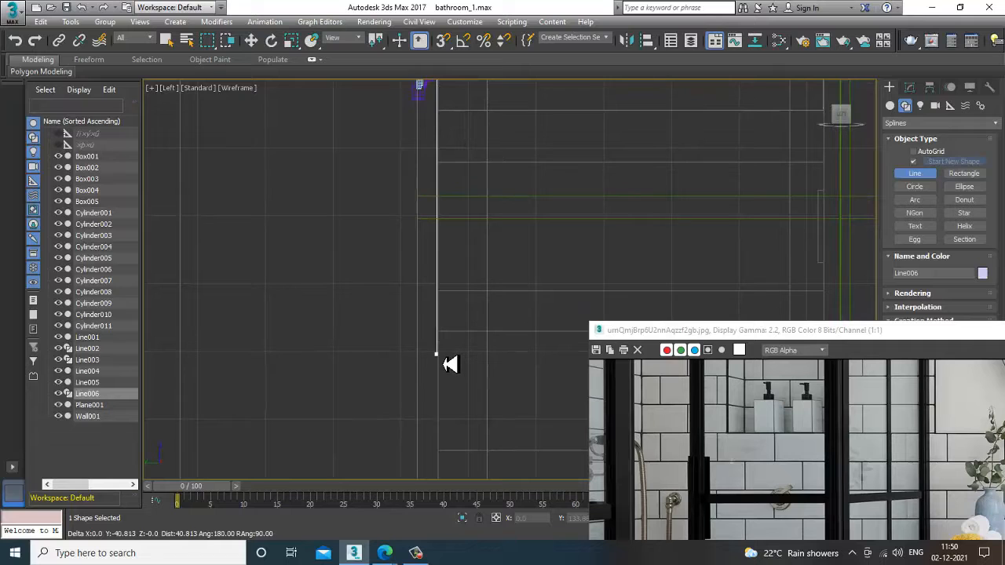
pyautogui.scroll(-1, 685, 508)
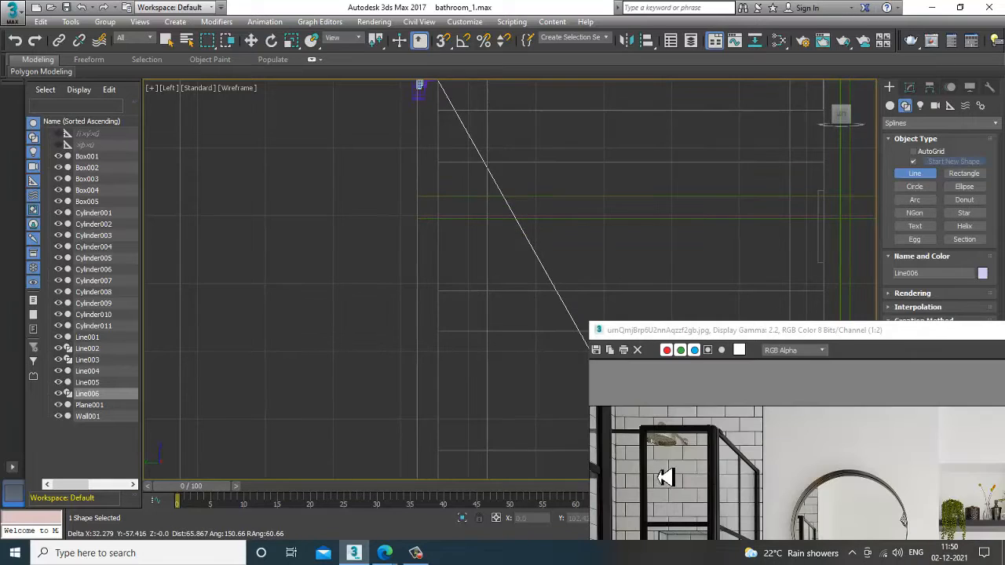
pyautogui.moveTo(690, 333); pyautogui.dragTo(676, 245)
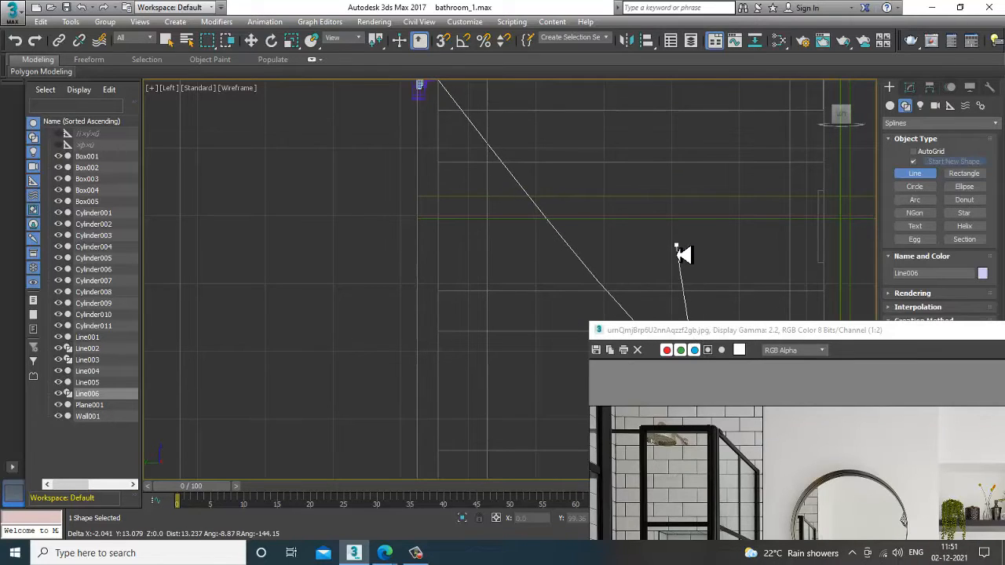
pyautogui.press('BackSpace')
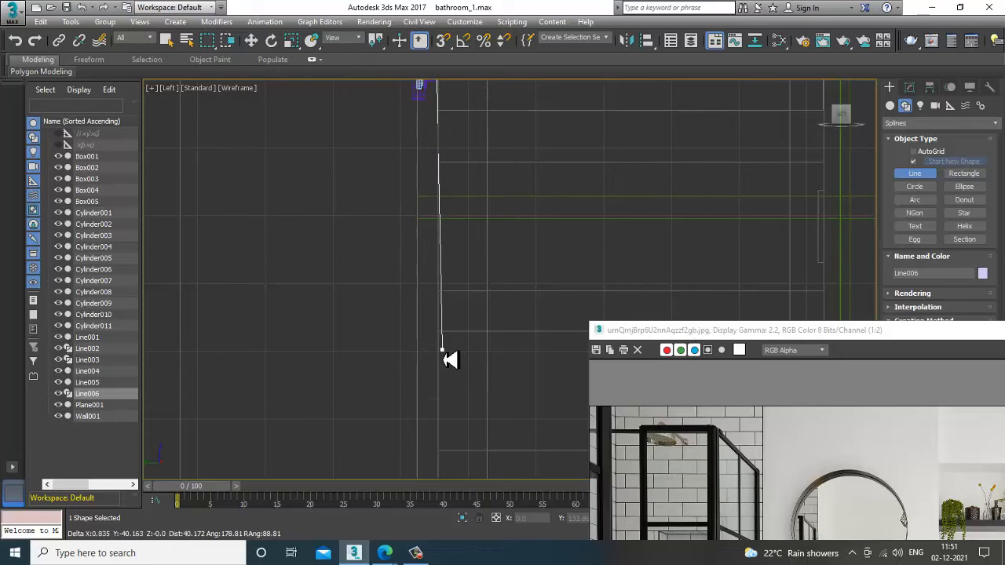
pyautogui.rightClick(444, 358)
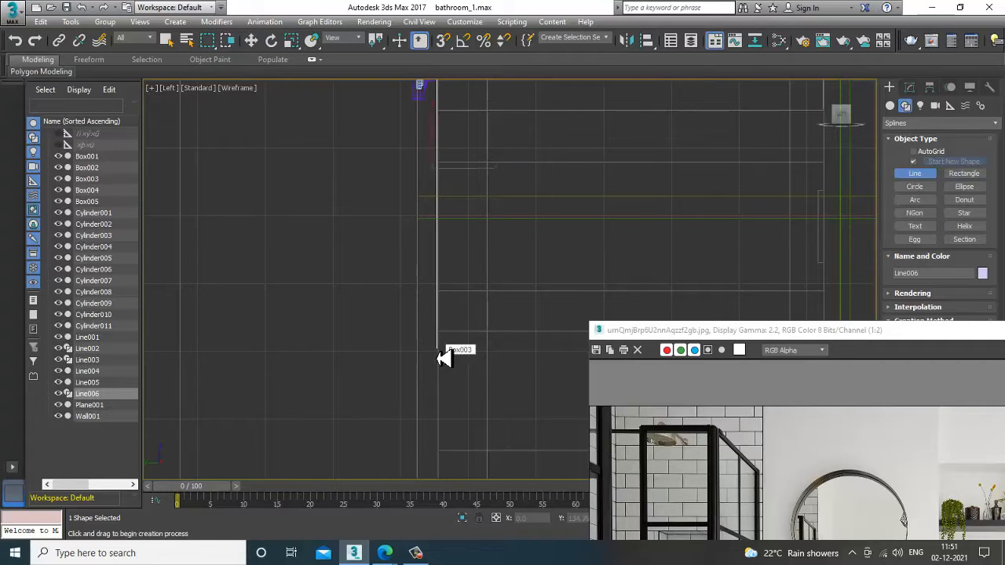
pyautogui.press('w')
# Step: In the Perspective view, shift the hose line along X until it lines up with the wall outlet cylinder
pyautogui.moveTo(675, 336); pyautogui.dragTo(654, 196)
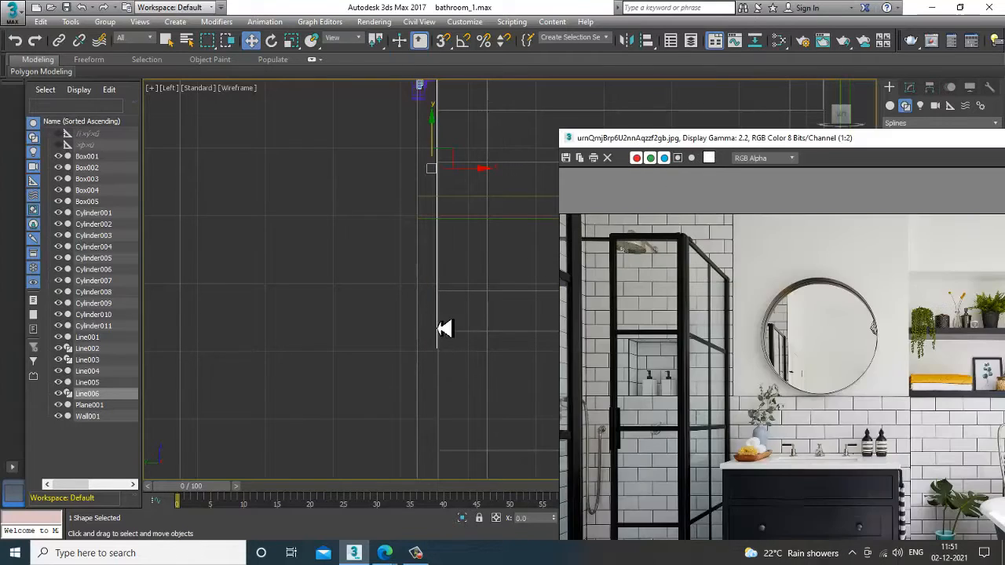
pyautogui.hotkey('alt', 'w')
pyautogui.hotkey('alt', 'w')
pyautogui.hotkey('alt', 'w')
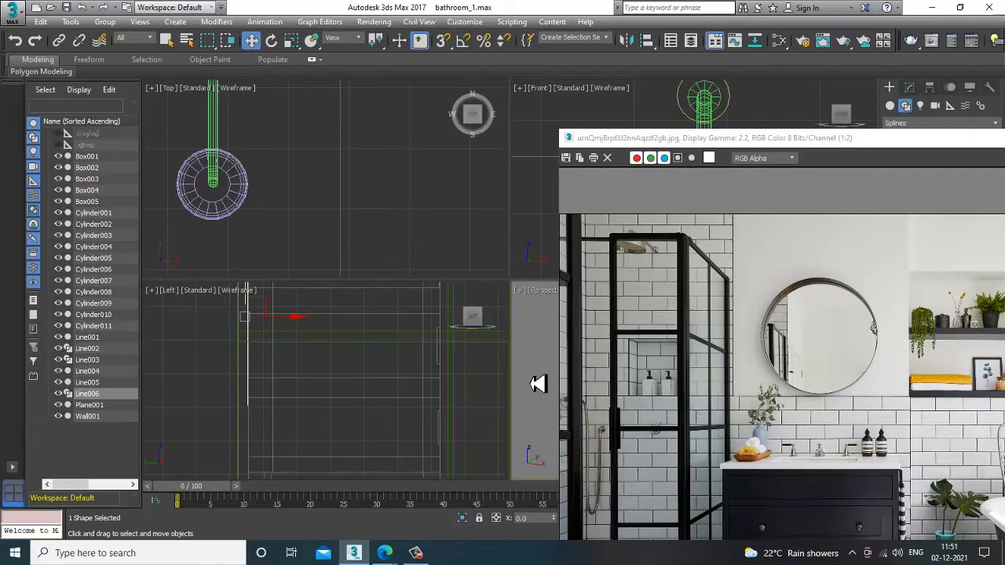
pyautogui.hotkey('alt', 'w')
pyautogui.press('z')
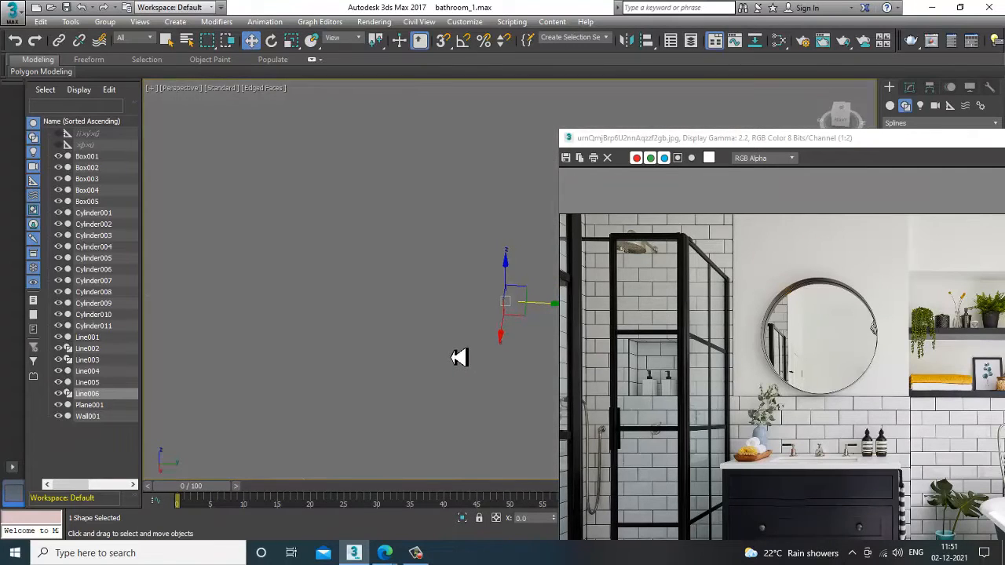
pyautogui.scroll(-10, 485, 311)
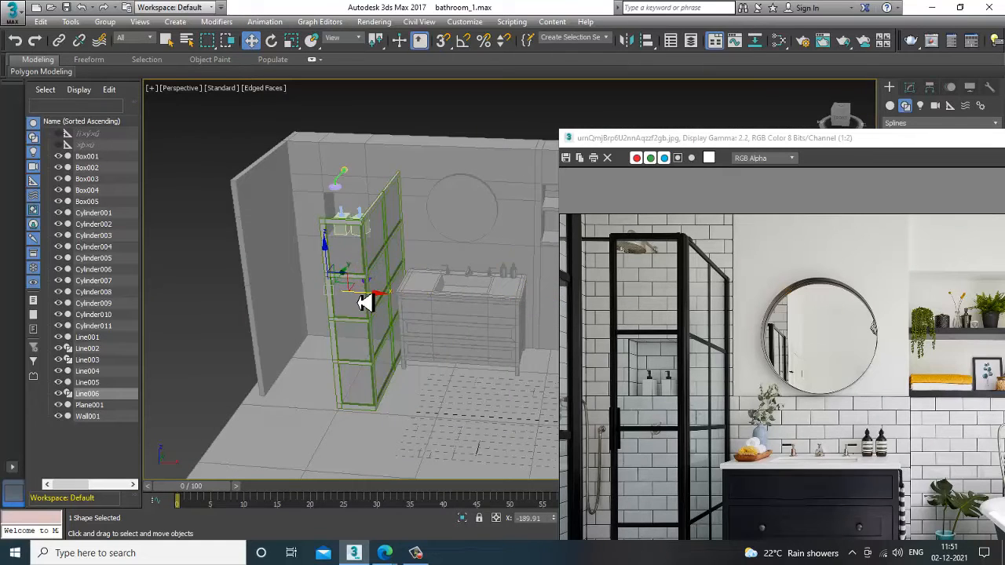
pyautogui.scroll(6, 370, 297)
pyautogui.keyDown('alt'); pyautogui.moveTo(457, 286); pyautogui.dragTo(530, 276, button='middle'); pyautogui.keyUp('alt')
pyautogui.moveTo(518, 269); pyautogui.dragTo(540, 272)
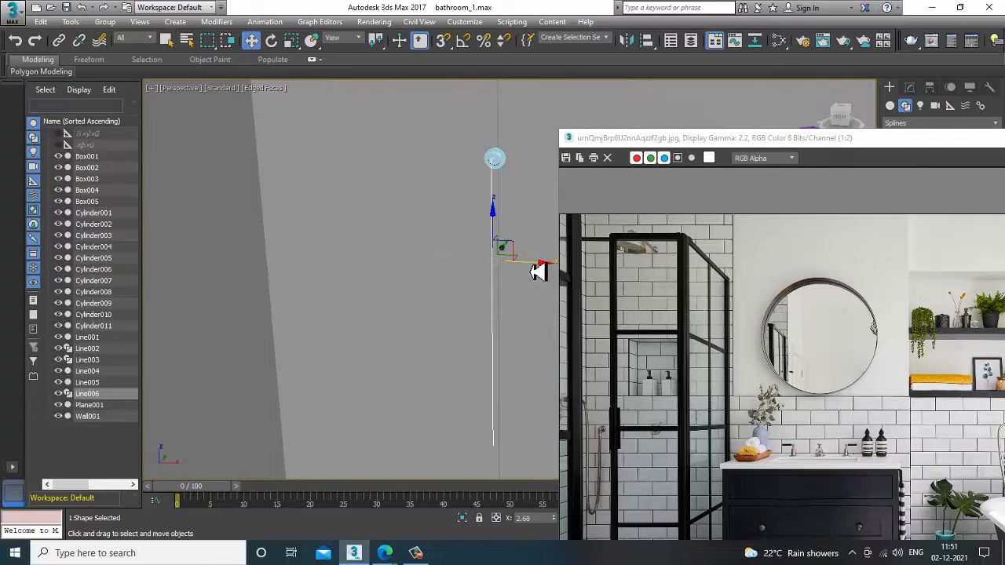
# Step: Select the outlet cylinder together with the hose line and move both along X toward the room's corner
pyautogui.scroll(-4, 539, 272)
pyautogui.keyDown('alt'); pyautogui.moveTo(530, 269); pyautogui.dragTo(488, 243, button='middle'); pyautogui.keyUp('alt')
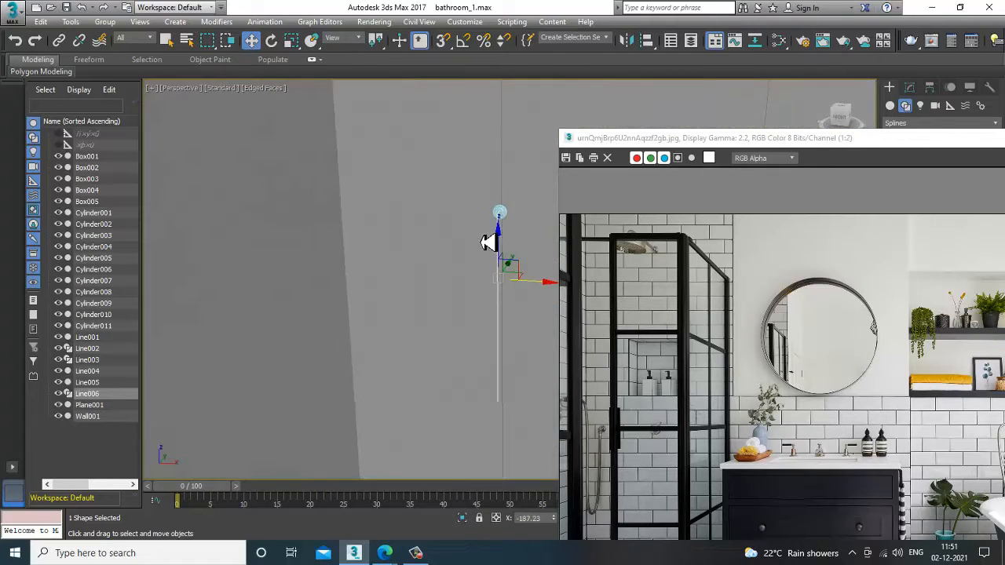
pyautogui.keyDown('ctrl'); pyautogui.click(503, 219); pyautogui.keyUp('ctrl')
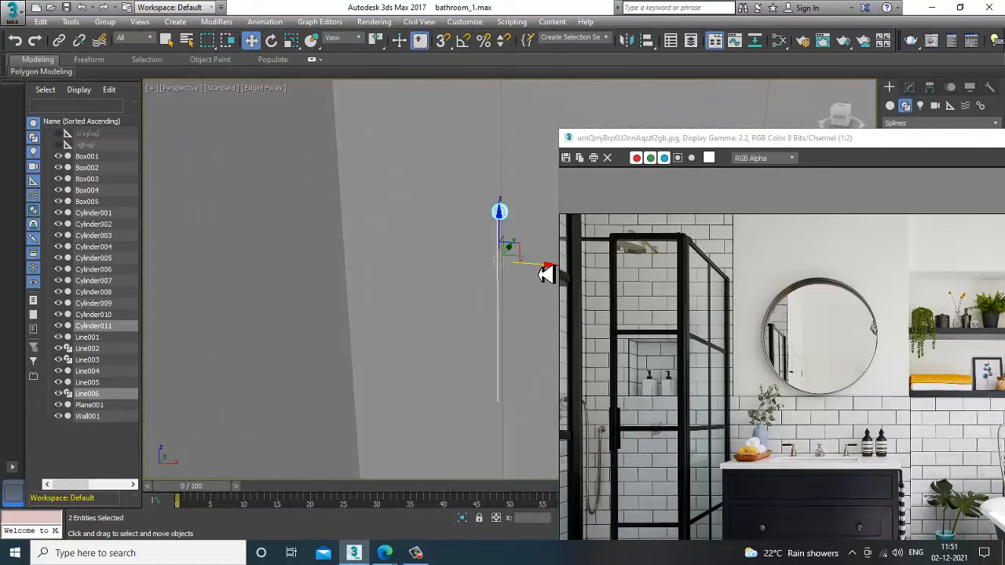
pyautogui.moveTo(545, 273); pyautogui.dragTo(496, 276)
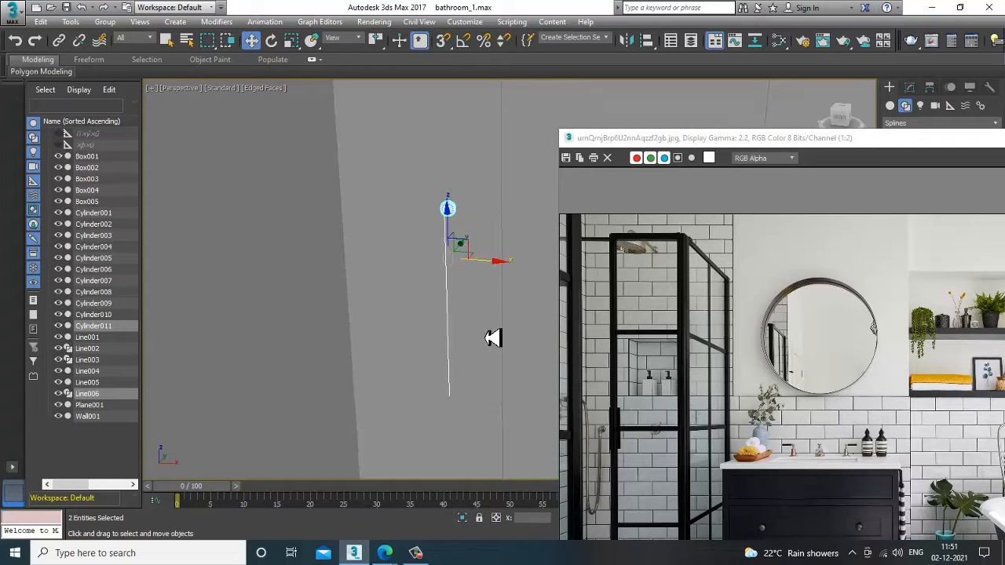
pyautogui.moveTo(492, 338); pyautogui.dragTo(496, 269, button='middle')
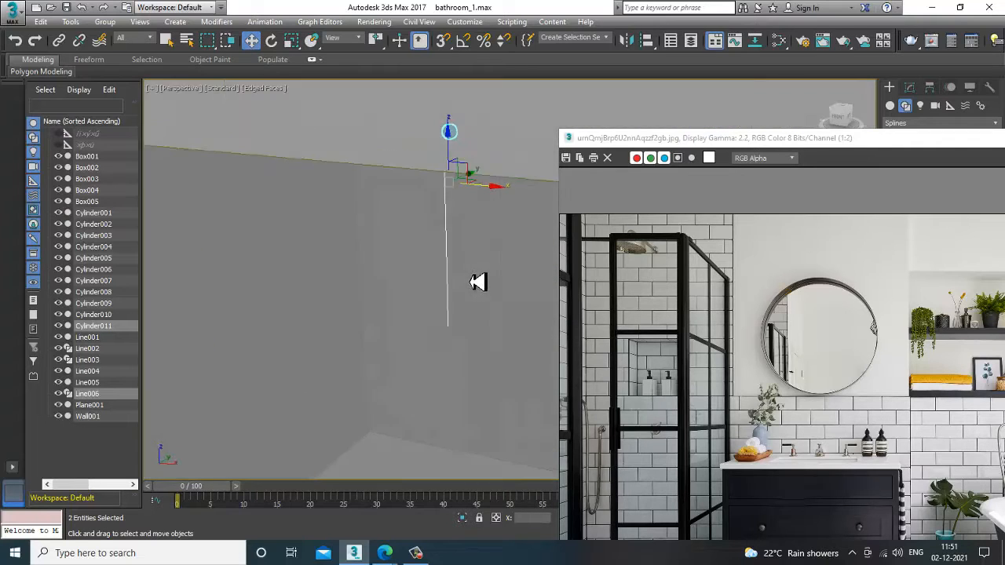
# Step: Bring up the Front view around the hose and start the Line tool
pyautogui.hotkey('alt', 'w')
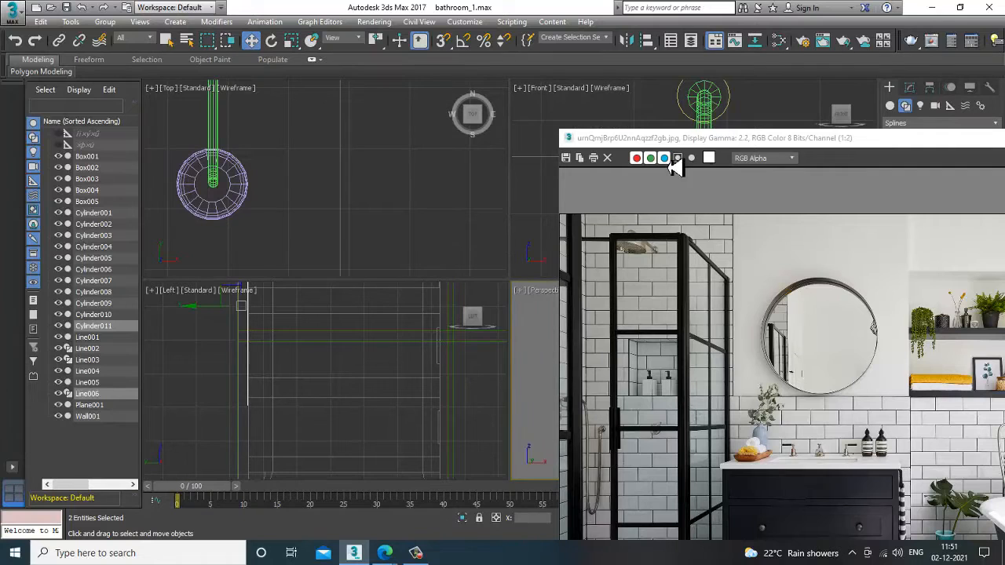
pyautogui.moveTo(714, 147); pyautogui.dragTo(734, 341)
pyautogui.hotkey('alt', 'w')
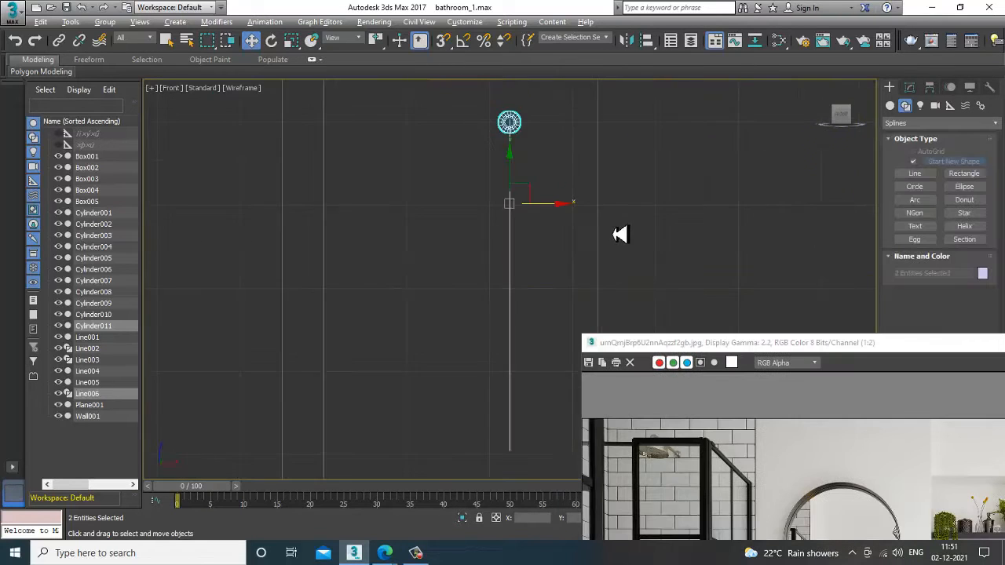
pyautogui.scroll(2, 481, 221)
pyautogui.click(916, 170)
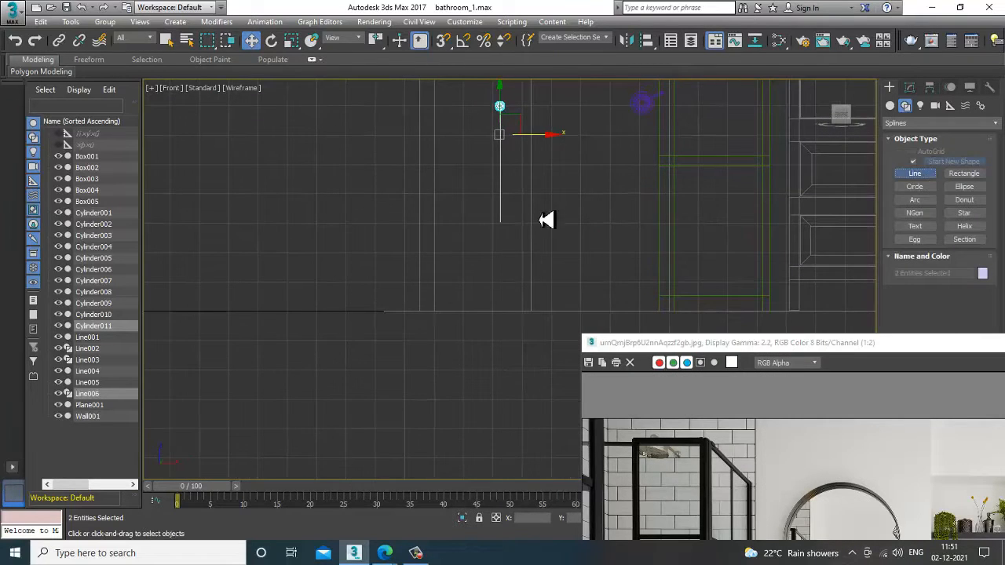
pyautogui.scroll(3, 521, 272)
pyautogui.moveTo(707, 353); pyautogui.dragTo(707, 208)
pyautogui.click(699, 101)
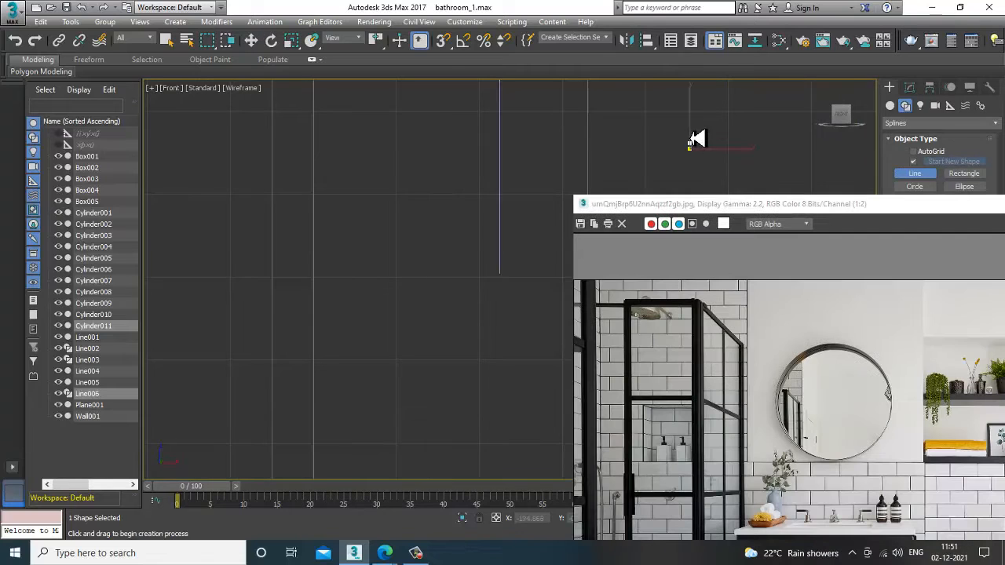
pyautogui.click(691, 148)
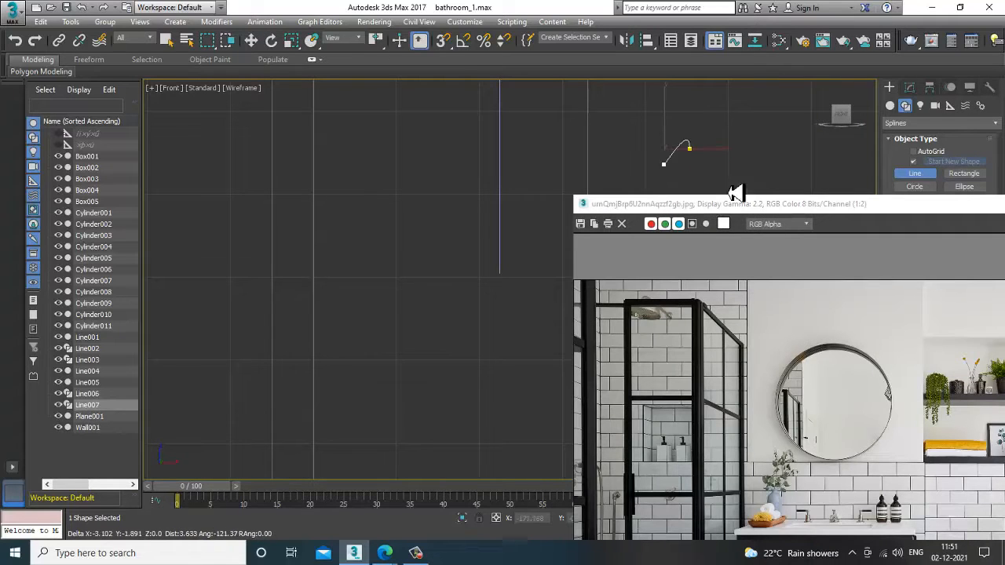
pyautogui.rightClick(761, 194)
pyautogui.moveTo(704, 206); pyautogui.dragTo(730, 114)
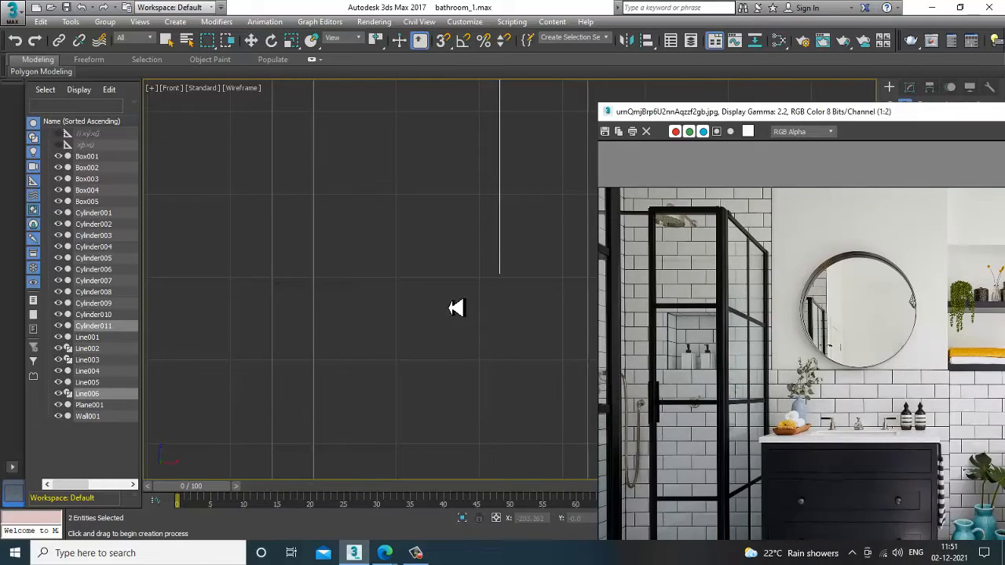
# Step: Draw a line from the hose's lower end about 16 units left, 47 units up and a short way left again
pyautogui.click(499, 274)
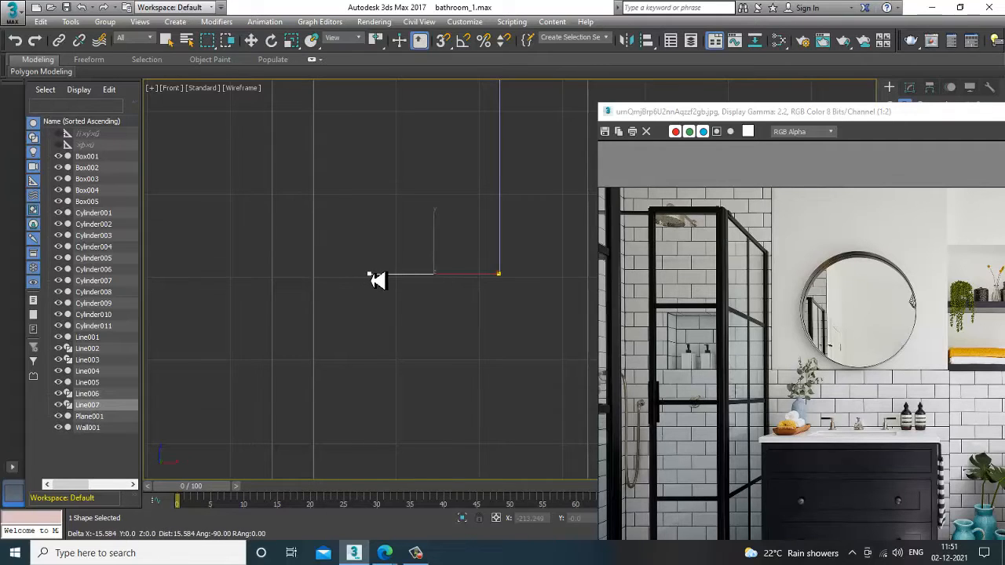
pyautogui.click(370, 274)
pyautogui.moveTo(377, 113); pyautogui.dragTo(354, 260, button='middle')
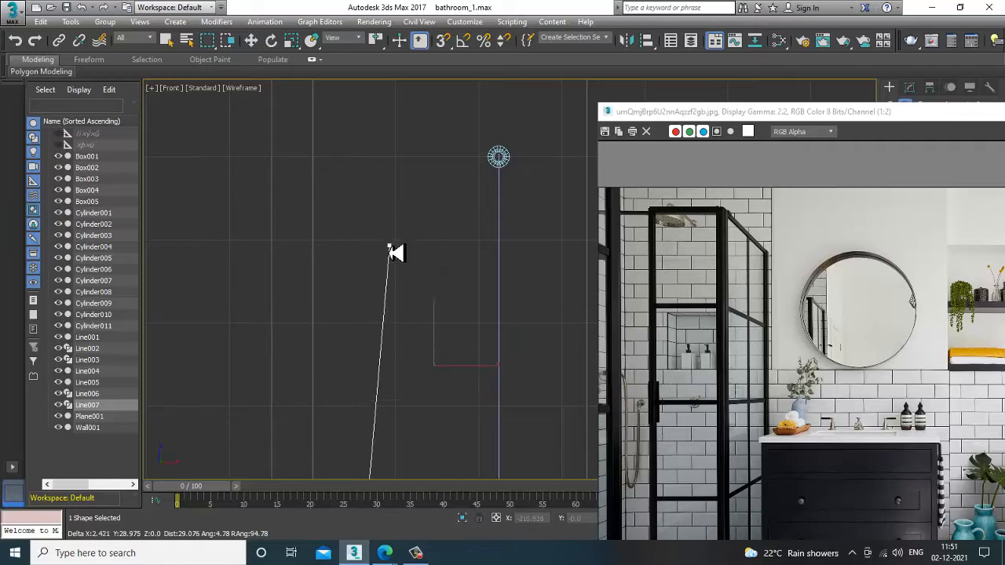
pyautogui.press('shift')
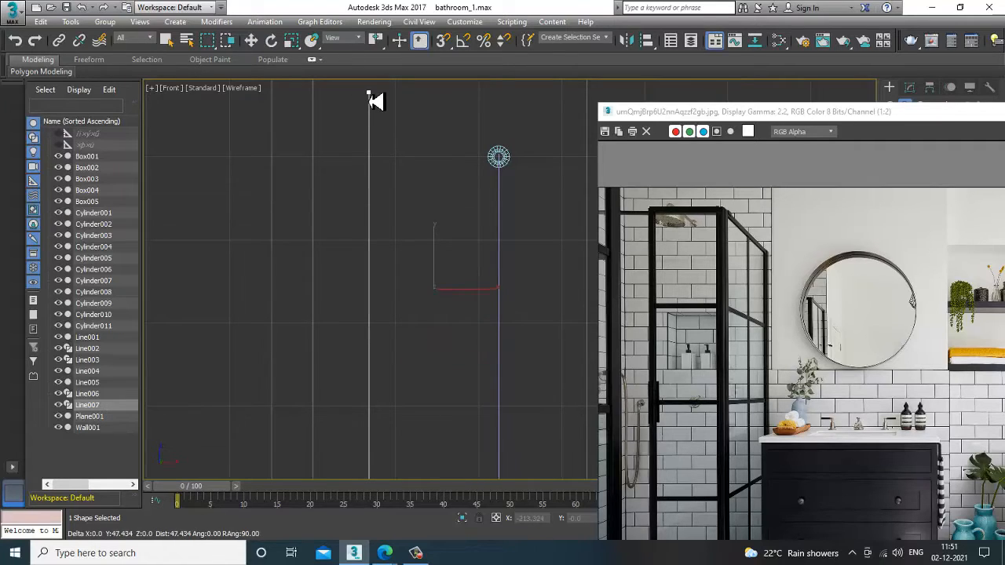
pyautogui.click(370, 93)
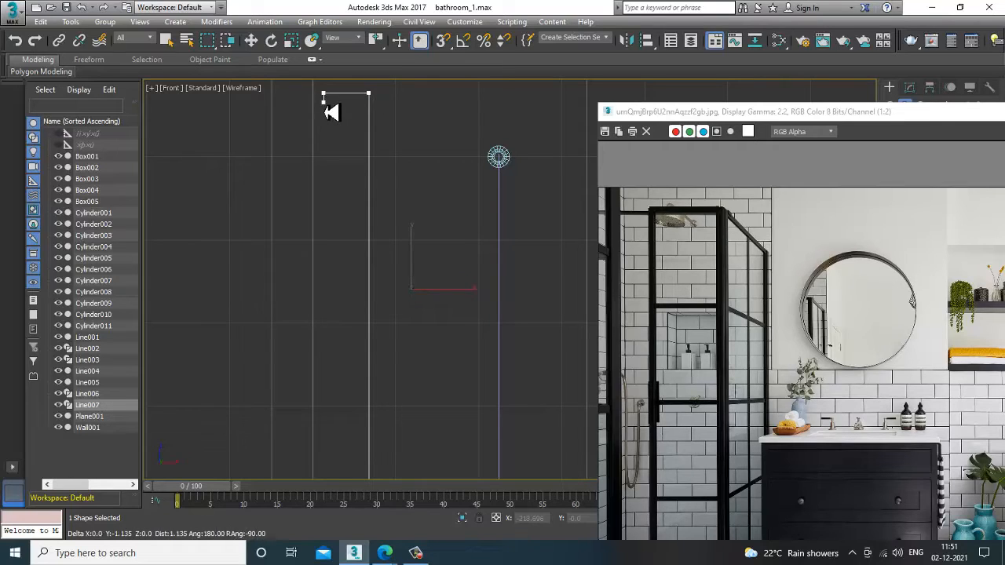
pyautogui.rightClick(325, 104)
pyautogui.press('w')
pyautogui.moveTo(517, 308); pyautogui.dragTo(478, 181, button='middle')
pyautogui.scroll(-2, 483, 283)
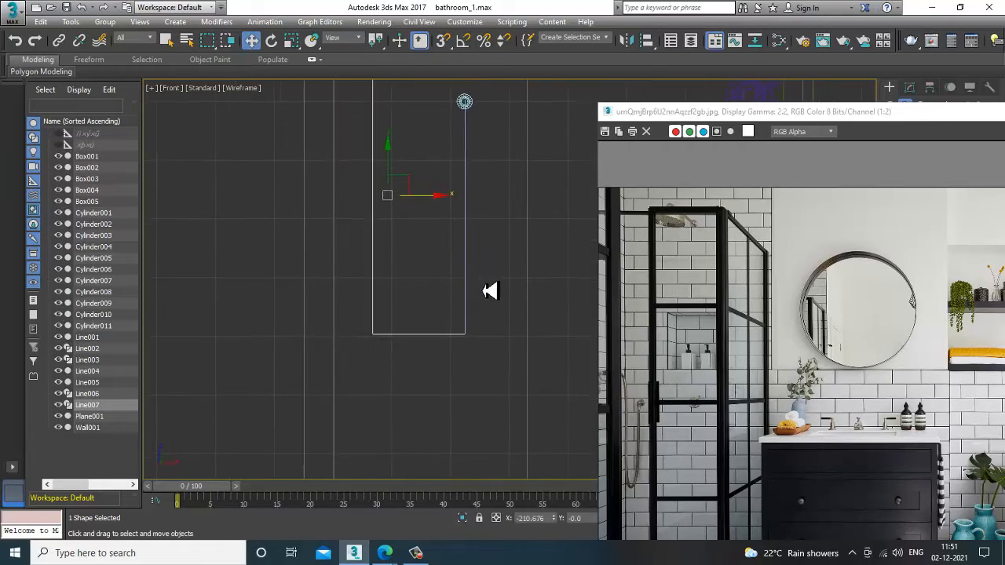
# Step: In the Perspective view, move the new line along Y to the wall so it meets the outlet hose's lower end
pyautogui.hotkey('alt', 'w')
pyautogui.rightClick(566, 411)
pyautogui.hotkey('alt', 'w')
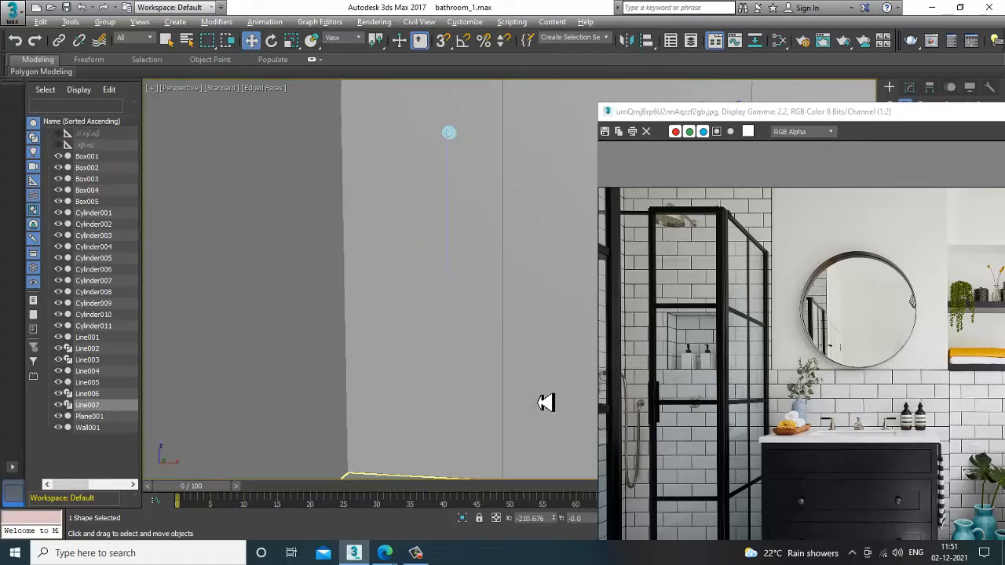
pyautogui.scroll(-5, 546, 402)
pyautogui.keyDown('alt'); pyautogui.moveTo(489, 375); pyautogui.dragTo(707, 173, button='middle'); pyautogui.keyUp('alt')
pyautogui.scroll(4, 388, 362)
pyautogui.keyDown('alt'); pyautogui.moveTo(388, 361); pyautogui.dragTo(385, 399, button='middle'); pyautogui.keyUp('alt')
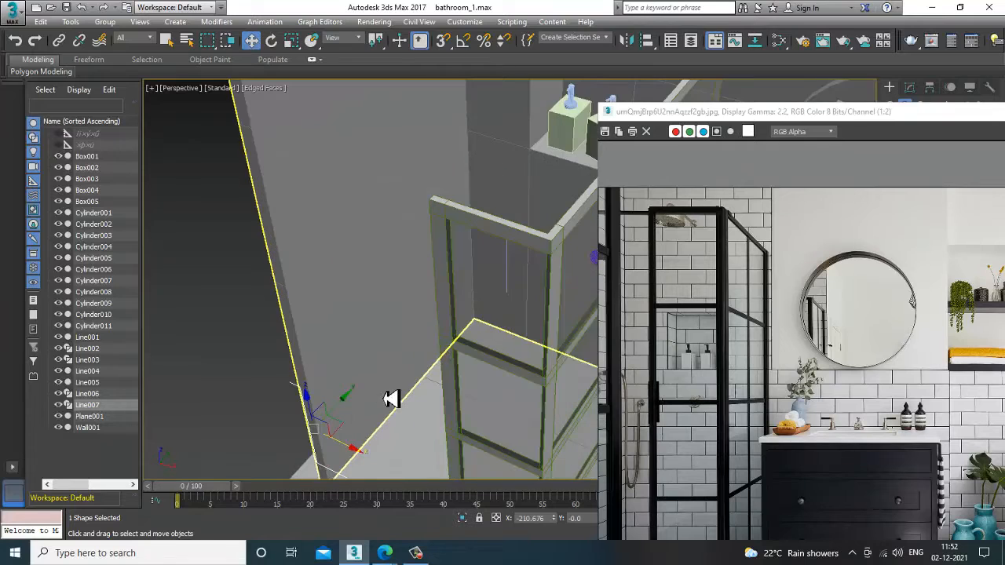
pyautogui.moveTo(353, 410); pyautogui.dragTo(588, 251)
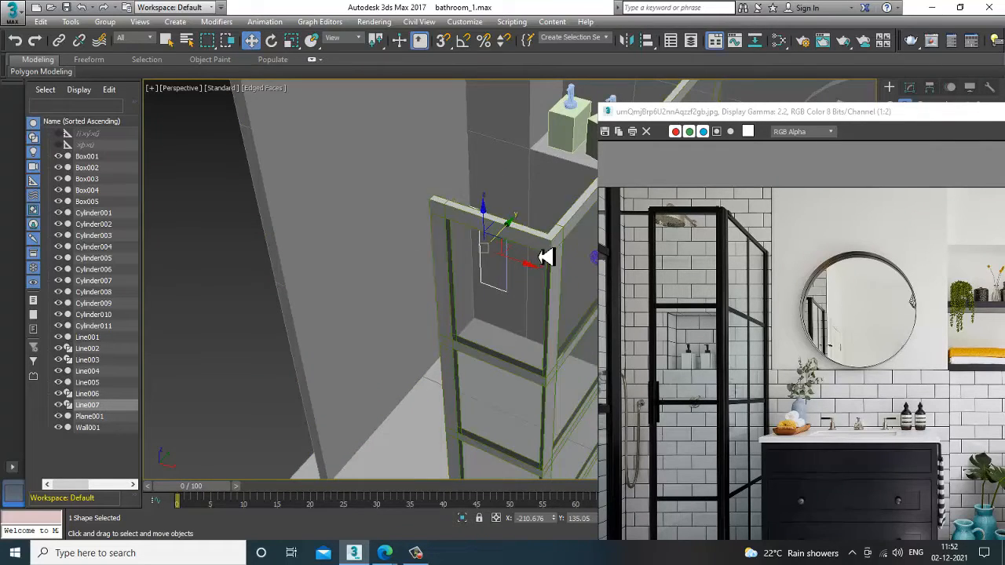
pyautogui.scroll(8, 538, 257)
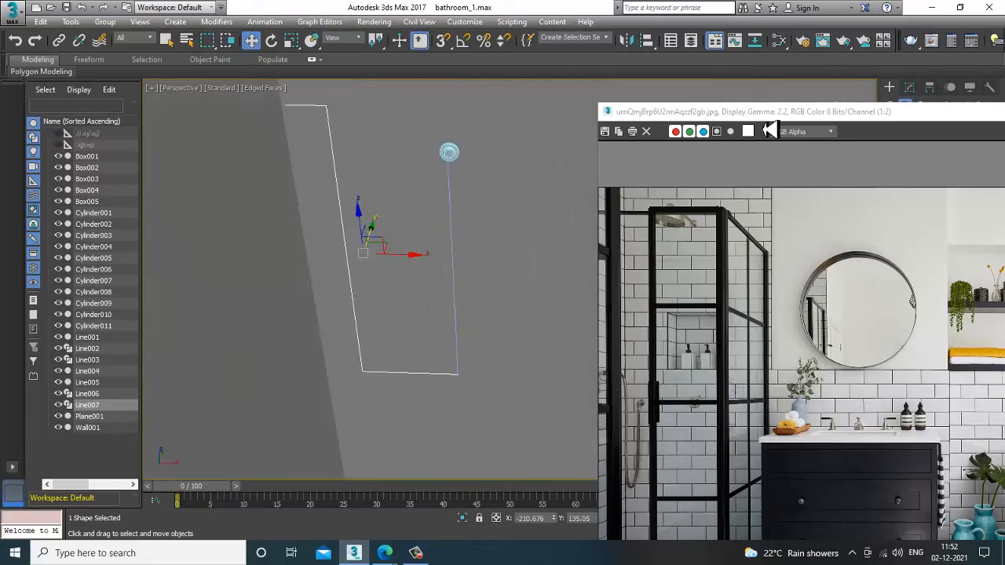
# Step: Move the reference photo aside and attach the vertical outlet hose line to the new line
pyautogui.moveTo(770, 128); pyautogui.dragTo(755, 425)
pyautogui.click(911, 89)
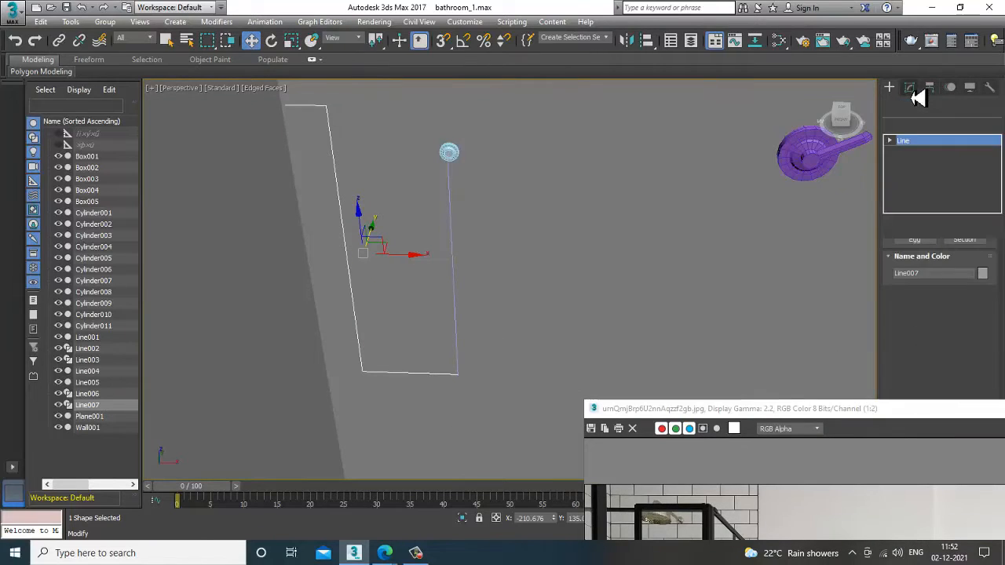
pyautogui.click(914, 366)
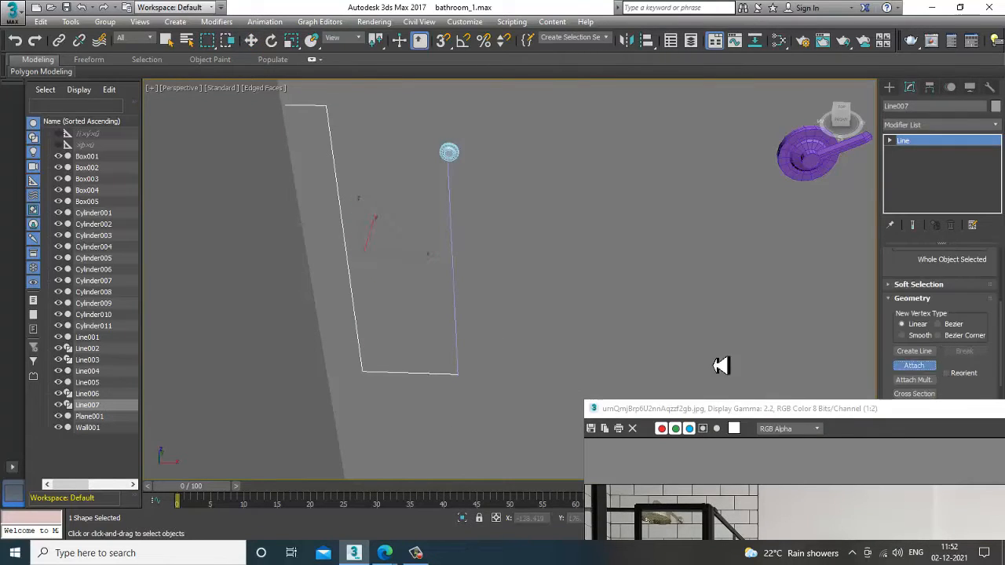
pyautogui.click(459, 354)
pyautogui.rightClick(501, 382)
# Step: Fuse and weld the two overlapping vertices where the attached lines meet below the wall outlet
pyautogui.press('1')
pyautogui.moveTo(502, 363); pyautogui.dragTo(446, 404)
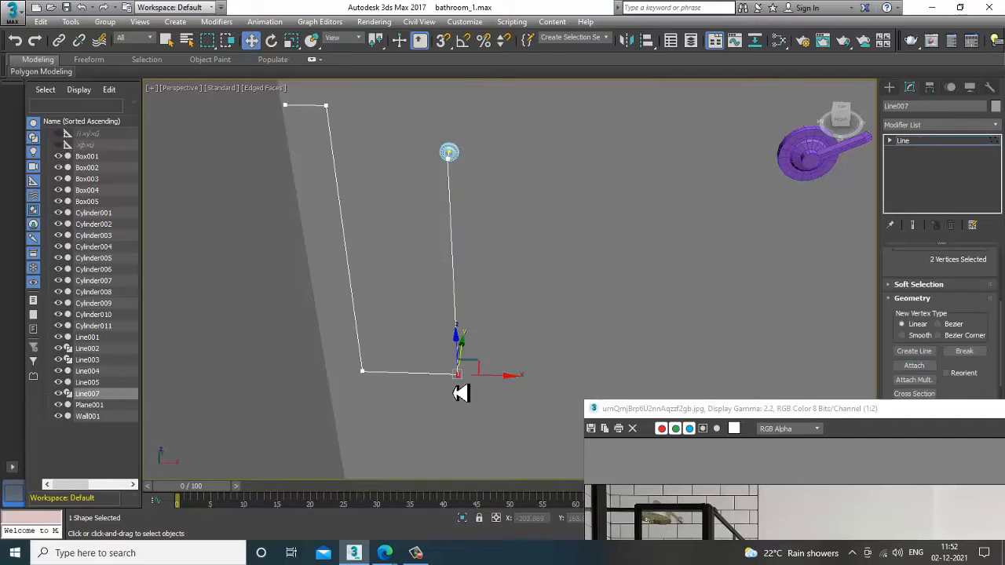
pyautogui.rightClick(457, 351)
pyautogui.click(448, 454)
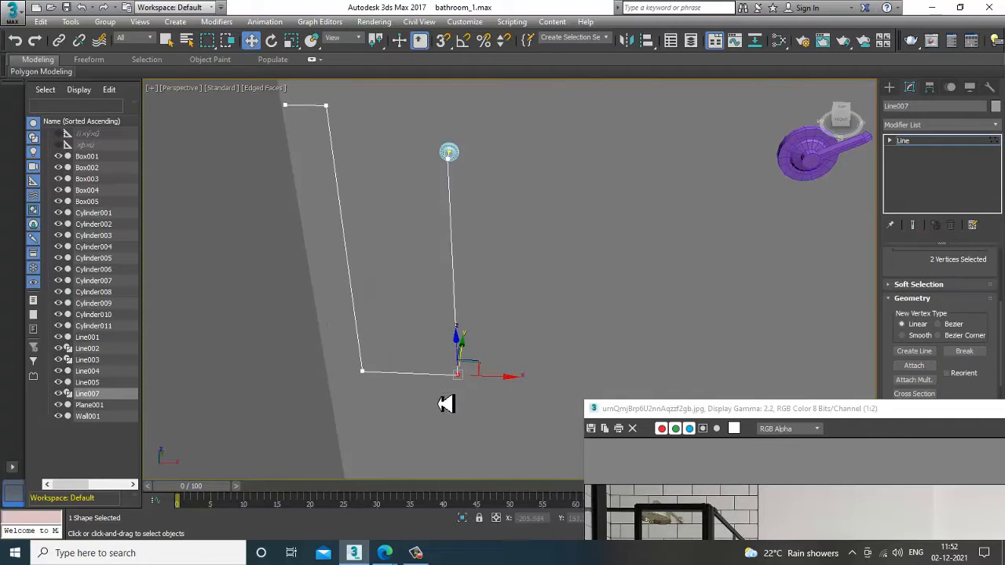
pyautogui.rightClick(454, 351)
pyautogui.click(445, 443)
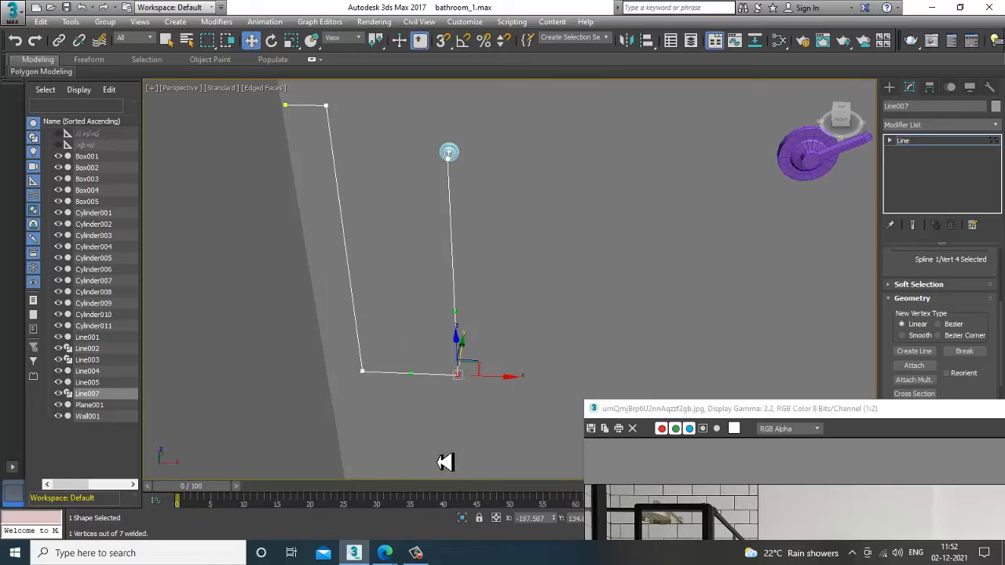
# Step: Try to weld the vertex at the hose's other lower corner
pyautogui.click(362, 369)
pyautogui.rightClick(359, 349)
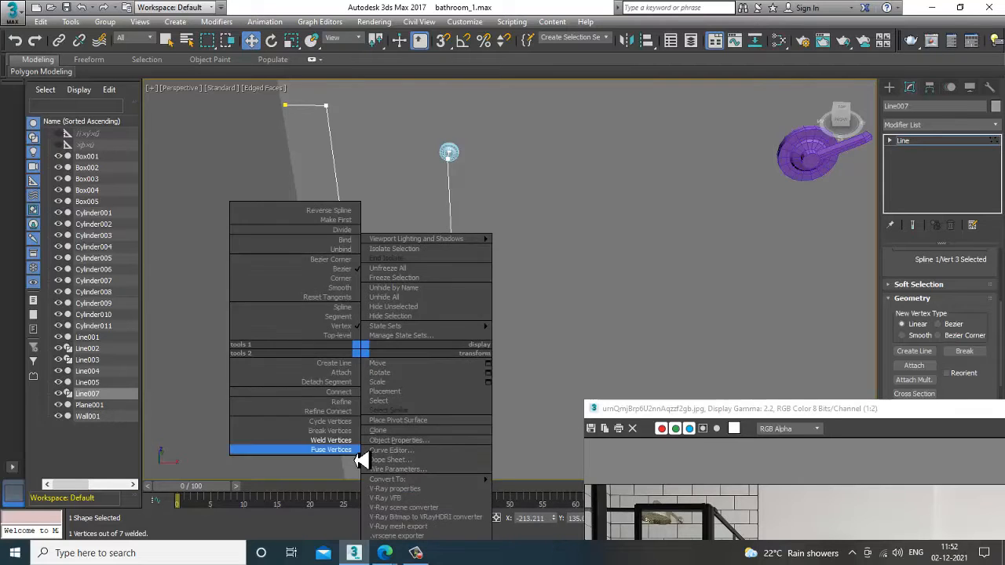
pyautogui.click(359, 451)
pyautogui.rightClick(359, 349)
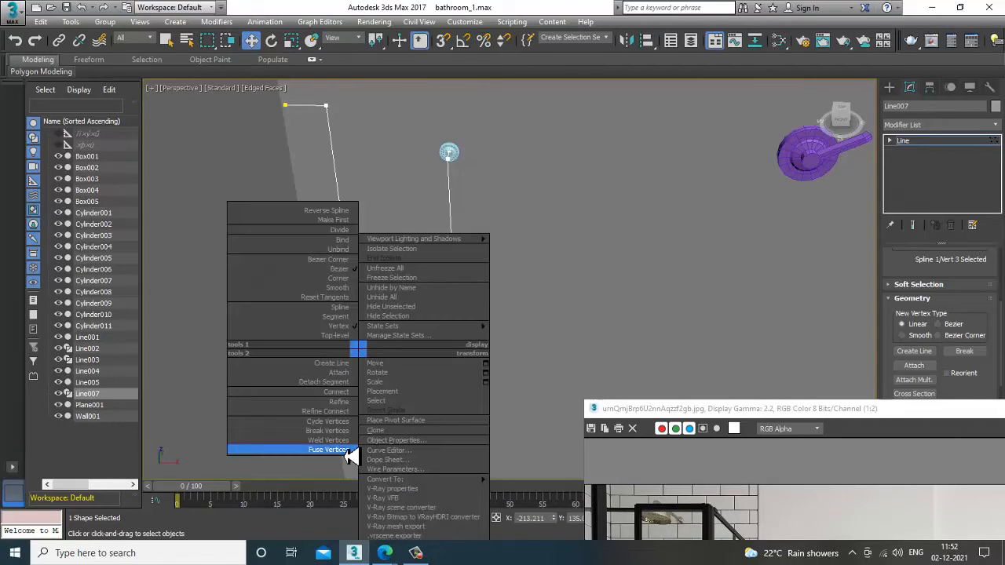
pyautogui.click(359, 449)
# Step: Try a fillet on the hose's lower corner vertices and undo it
pyautogui.moveTo(378, 415); pyautogui.dragTo(304, 431)
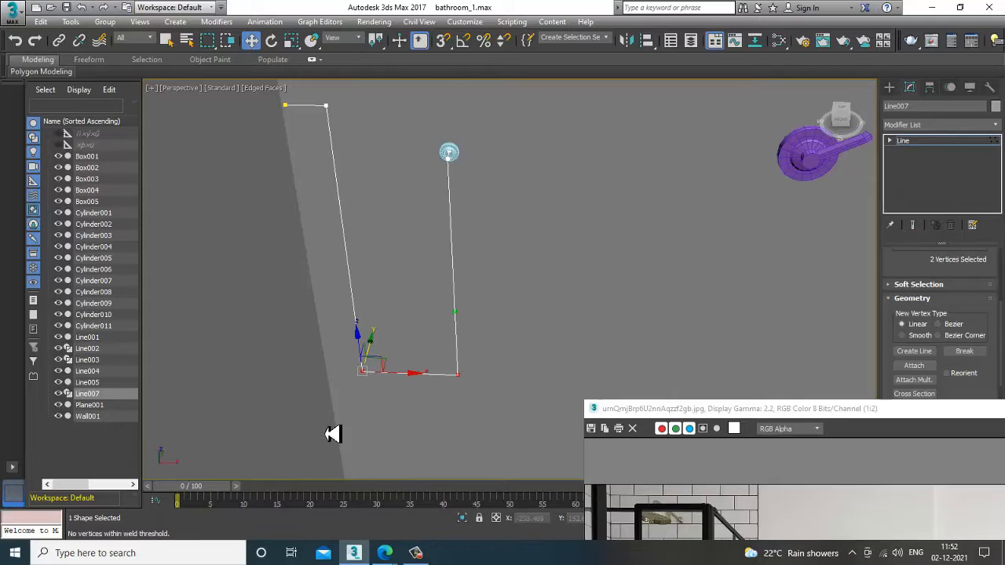
pyautogui.moveTo(961, 399); pyautogui.dragTo(949, 202)
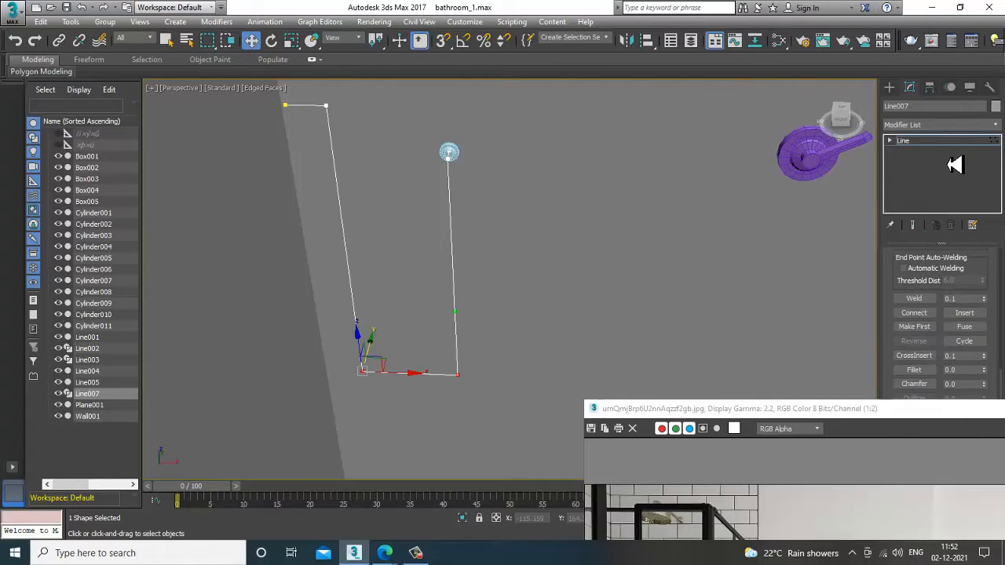
pyautogui.click(914, 370)
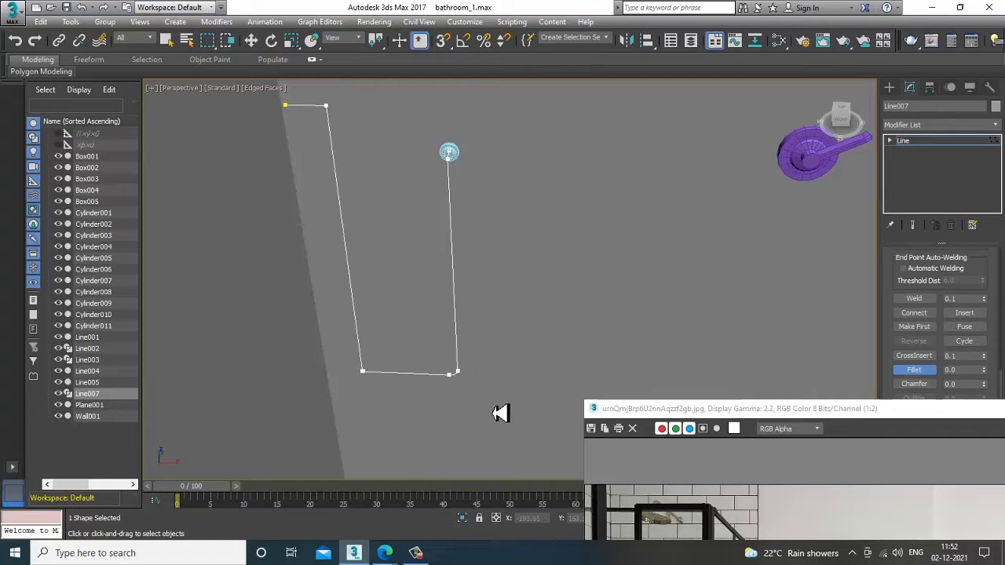
pyautogui.hotkey('ctrl', 'z')
pyautogui.rightClick(485, 401)
pyautogui.hotkey('ctrl', 'z')
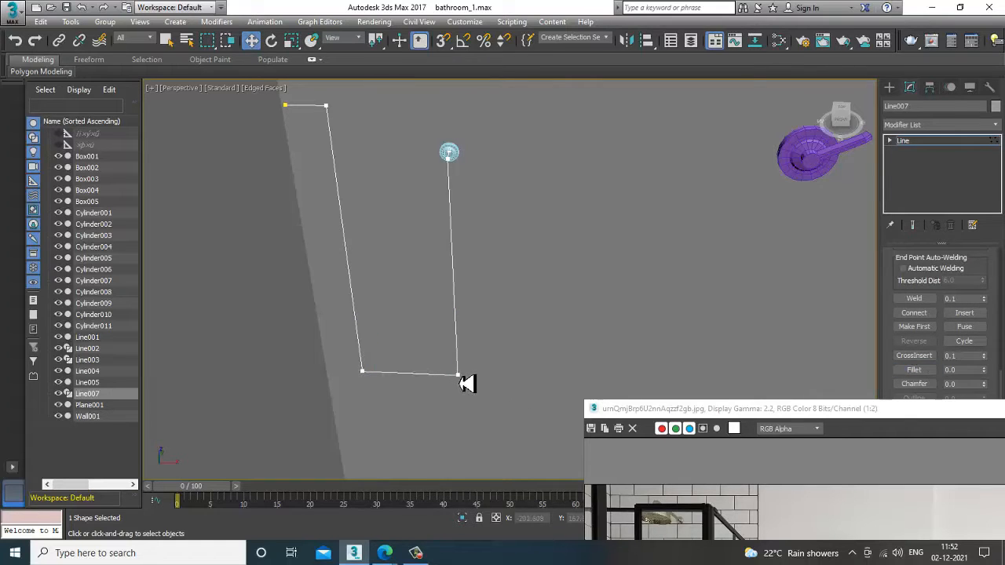
# Step: Fillet the hose's two lower corners and round its upper corner by about 1.45 units
pyautogui.click(458, 375)
pyautogui.click(898, 374)
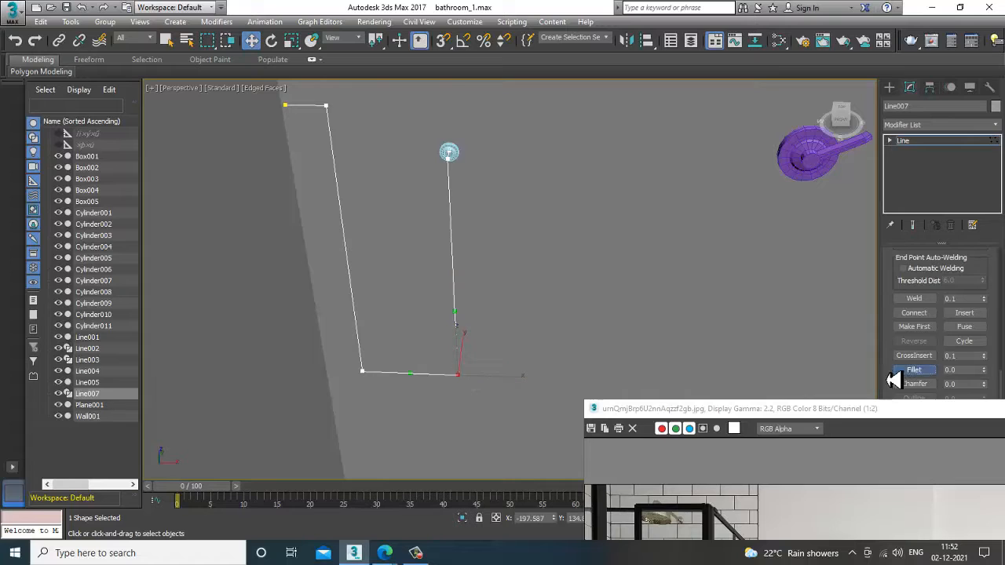
pyautogui.moveTo(463, 385); pyautogui.dragTo(463, 373)
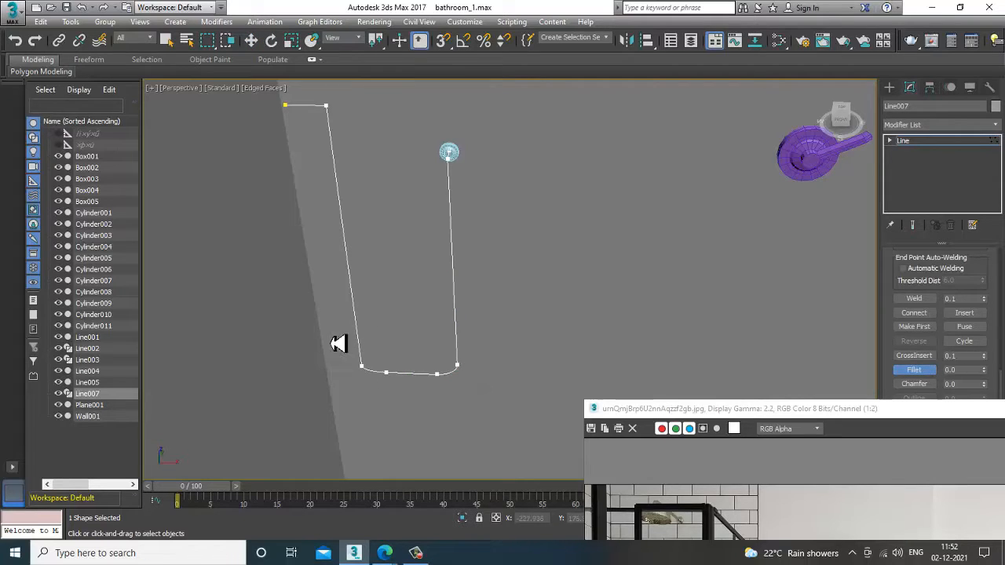
pyautogui.moveTo(334, 114)
pyautogui.mouseDown()
pyautogui.moveTo(330, 99)
pyautogui.moveTo(340, 111)
pyautogui.mouseUp()
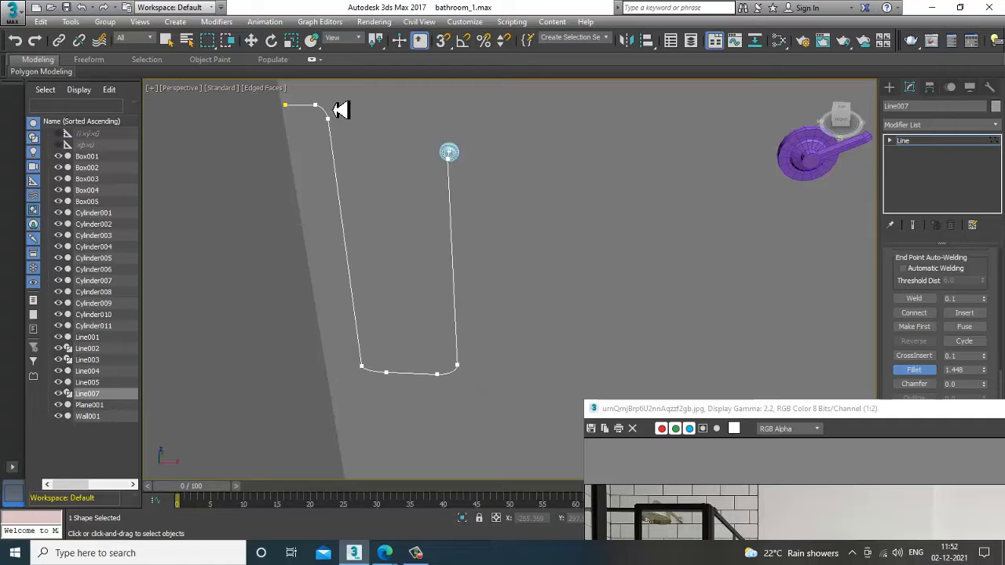
# Step: Enable the hose line's radial thickness in the viewport and set the thickness to 1.25
pyautogui.scroll(-5, 477, 288)
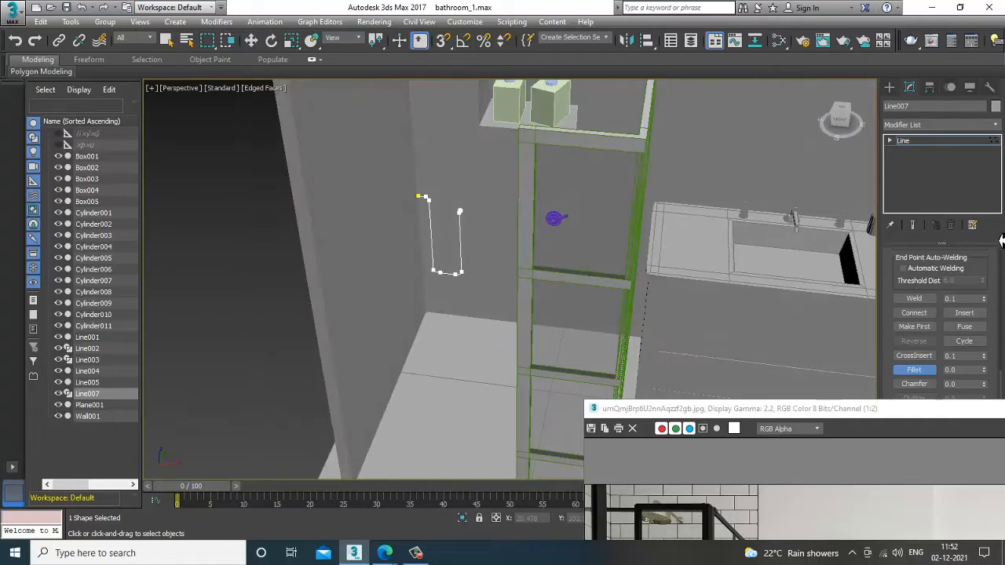
pyautogui.moveTo(996, 281); pyautogui.dragTo(990, 514)
pyautogui.moveTo(895, 270); pyautogui.dragTo(908, 465)
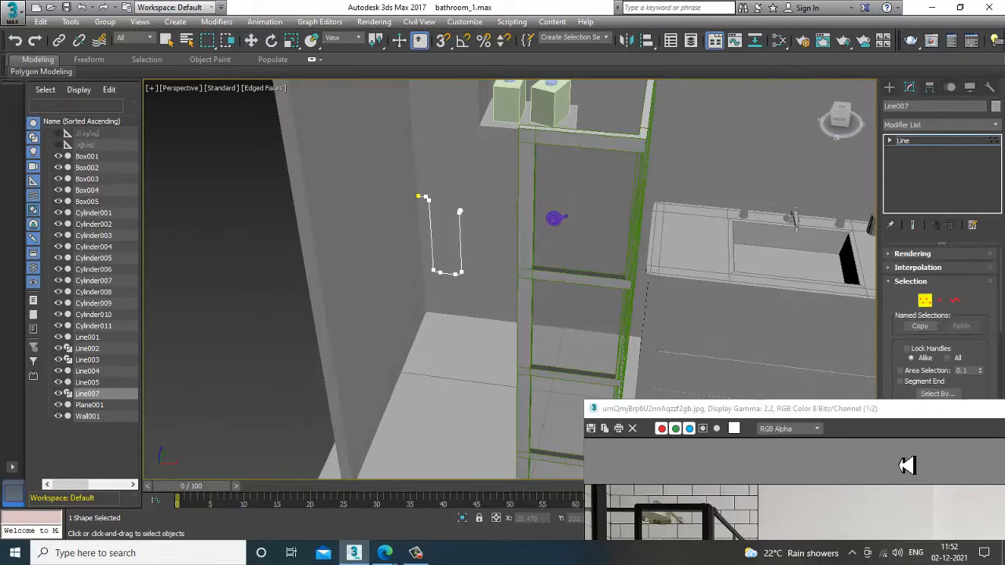
pyautogui.click(915, 255)
pyautogui.click(896, 277)
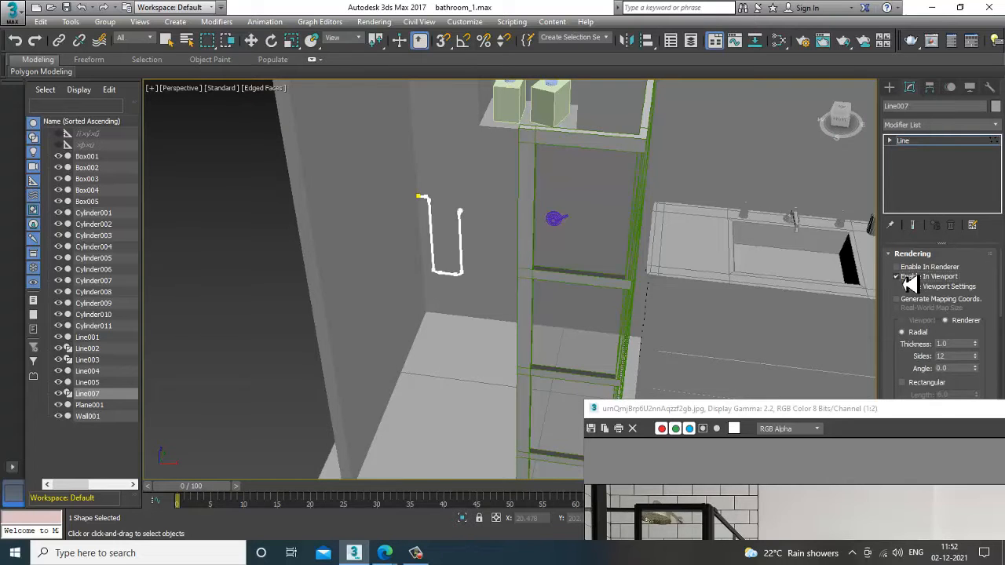
pyautogui.moveTo(981, 350); pyautogui.dragTo(981, 335)
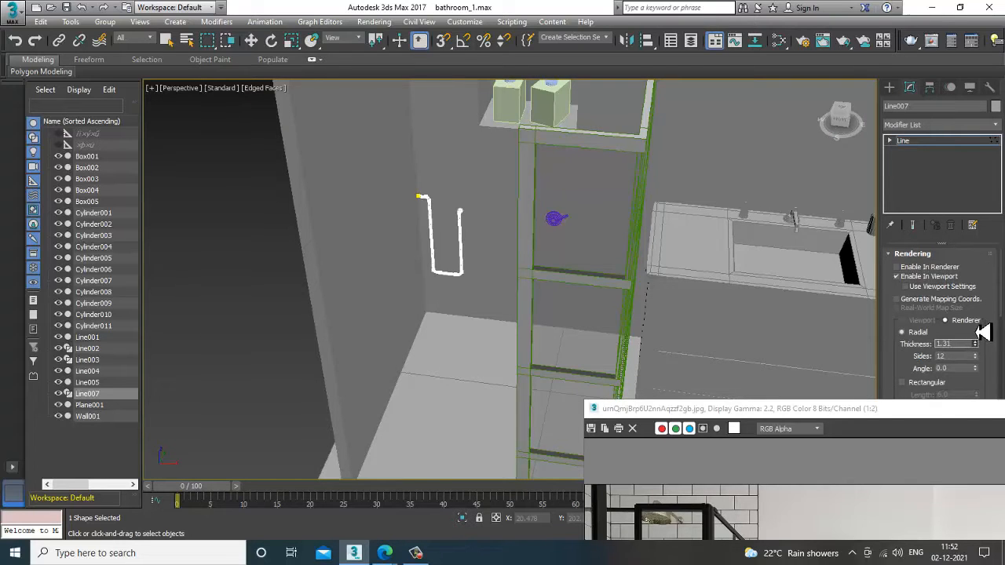
pyautogui.press('z')
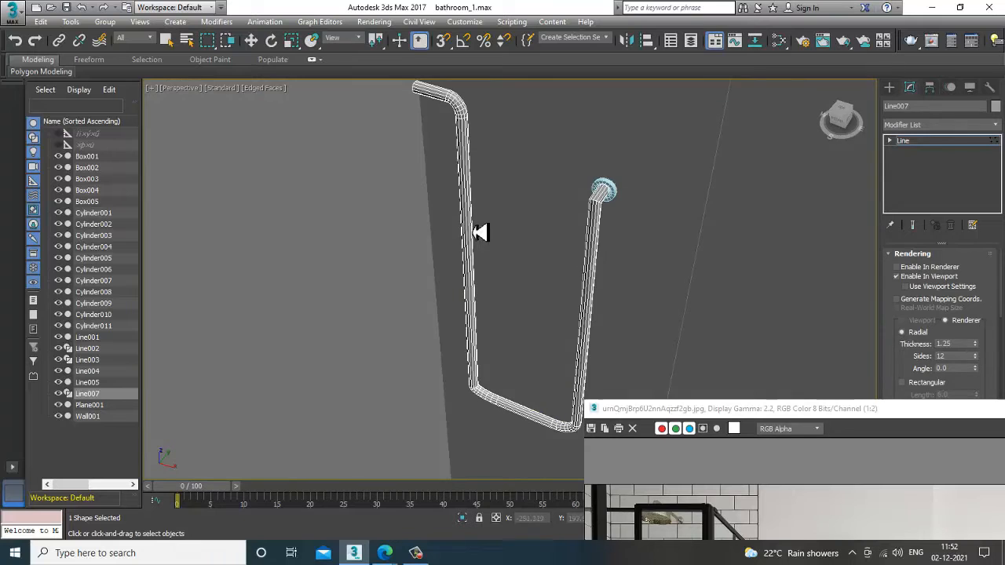
pyautogui.keyDown('alt'); pyautogui.moveTo(541, 240); pyautogui.dragTo(558, 258, button='middle'); pyautogui.keyUp('alt')
pyautogui.scroll(-3, 527, 274)
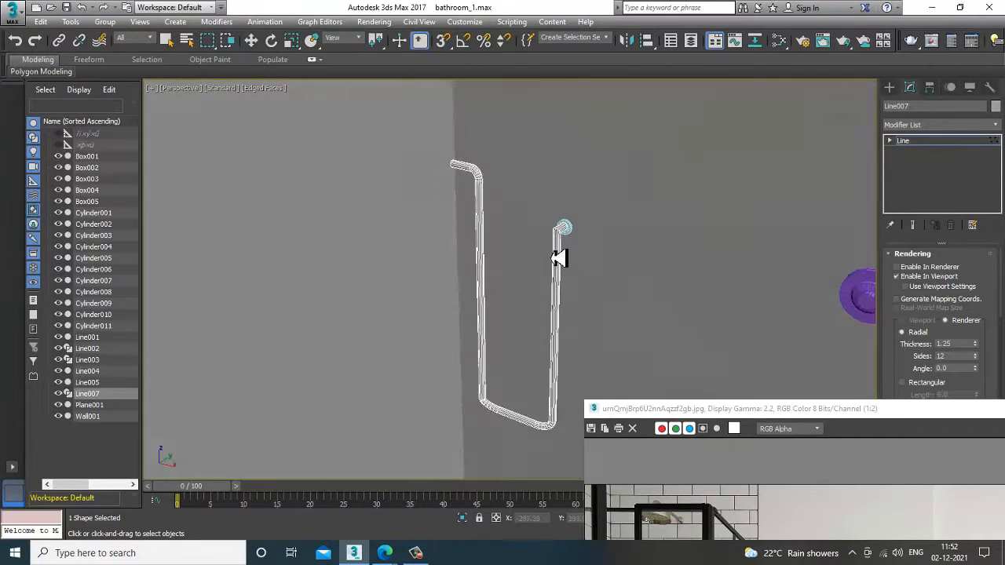
# Step: Bring the reference photo beside the model and examine the bathtub's hand-shower hose and mixer against the modelled hose
pyautogui.moveTo(753, 424); pyautogui.dragTo(673, 146)
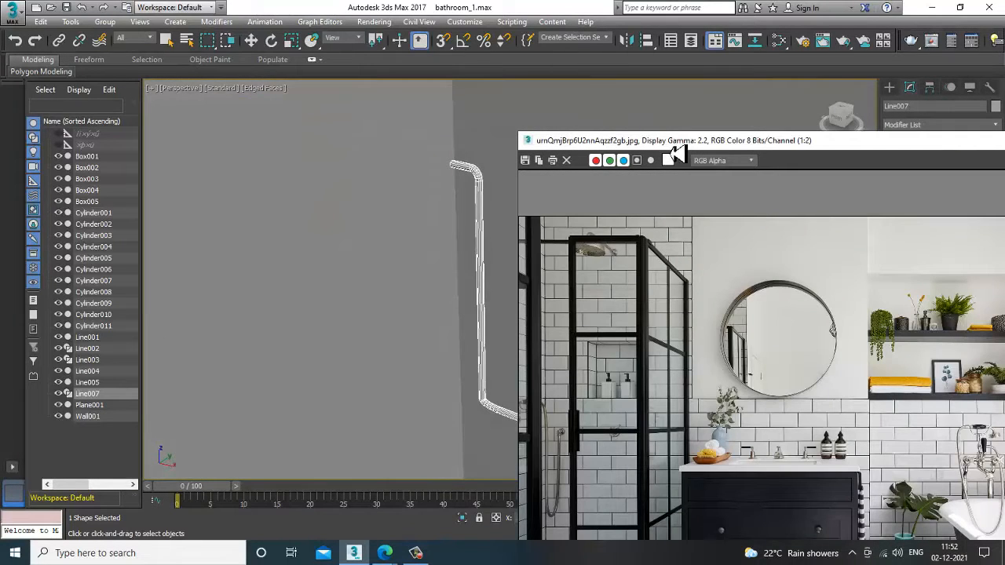
pyautogui.scroll(1, 533, 454)
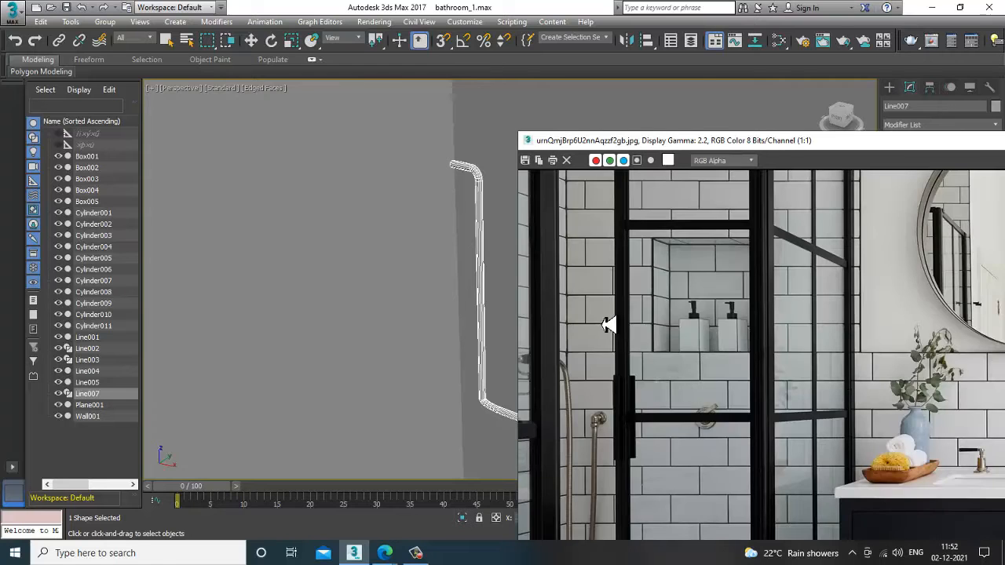
pyautogui.moveTo(999, 455); pyautogui.dragTo(691, 371, button='middle')
pyautogui.moveTo(765, 157); pyautogui.dragTo(15, 183)
pyautogui.moveTo(271, 170); pyautogui.dragTo(224, 86)
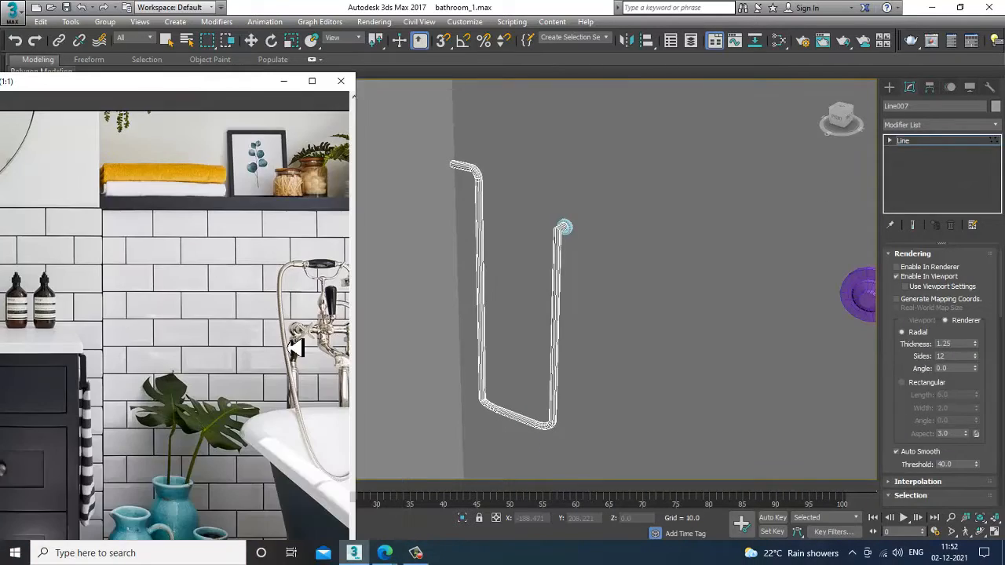
pyautogui.moveTo(217, 311); pyautogui.dragTo(246, 281, button='middle')
pyautogui.moveTo(544, 267)
pyautogui.mouseDown(button='middle')
pyautogui.moveTo(655, 288)
pyautogui.moveTo(589, 265)
pyautogui.moveTo(602, 298)
pyautogui.mouseUp(button='middle')
pyautogui.scroll(3, 581, 280)
pyautogui.scroll(-2, 605, 299)
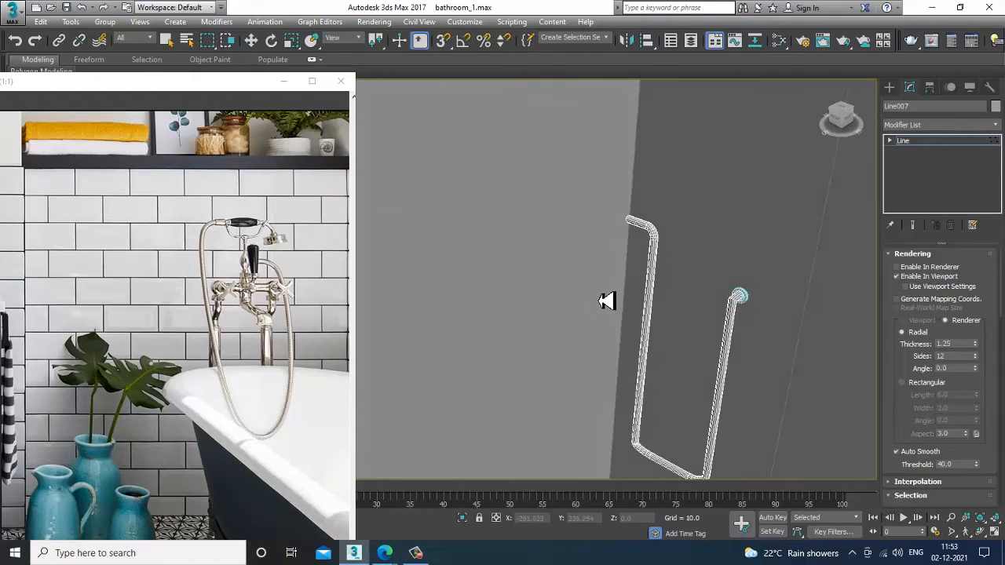
pyautogui.scroll(2, 567, 282)
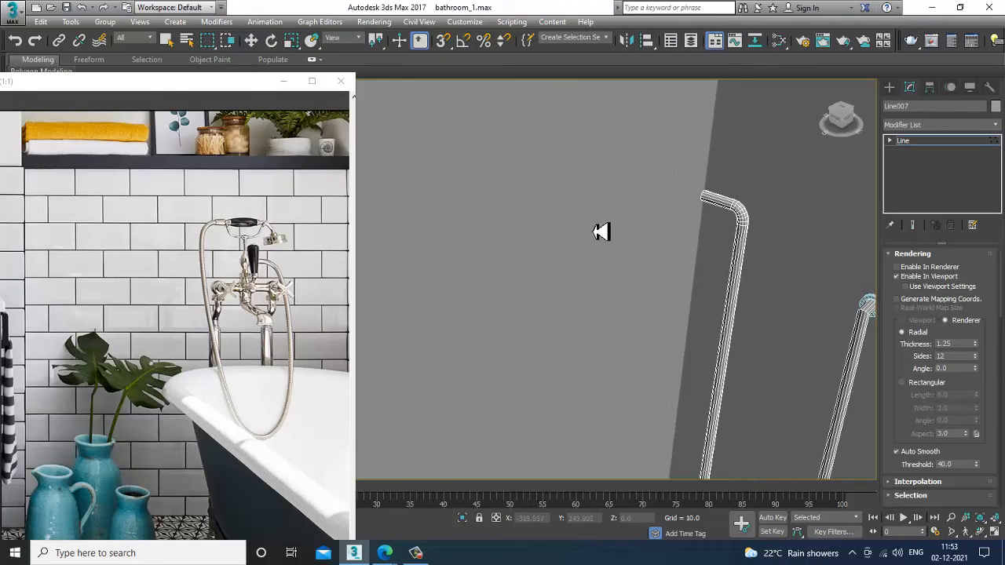
pyautogui.moveTo(601, 231); pyautogui.dragTo(621, 240, button='middle')
# Step: Leave the hose's vertex editing and examine the shower enclosure's hose and wall outlet in the reference photo
pyautogui.press('w')
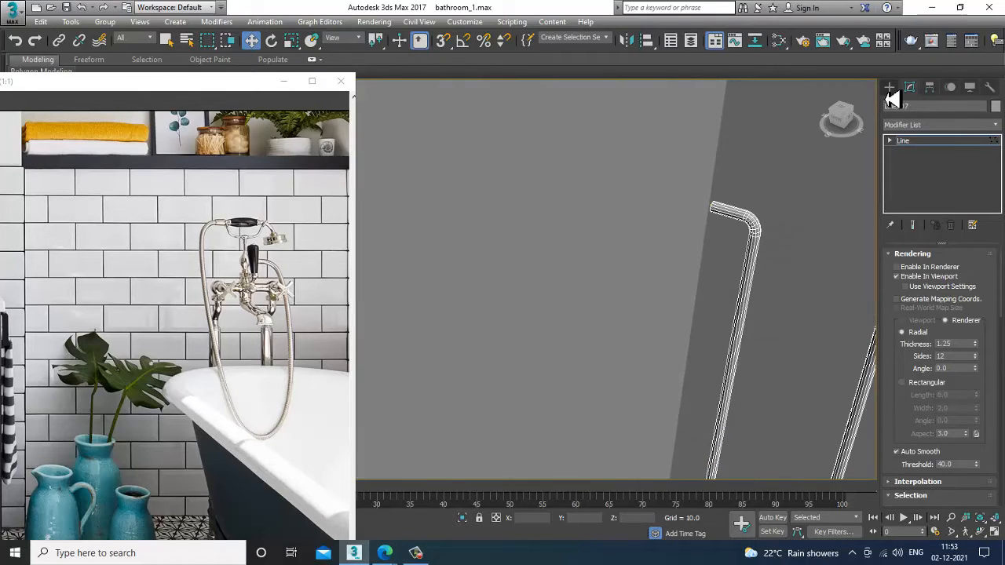
pyautogui.click(889, 88)
pyautogui.scroll(-3, 794, 220)
pyautogui.keyDown('alt'); pyautogui.moveTo(794, 220); pyautogui.dragTo(793, 251, button='middle'); pyautogui.keyUp('alt')
pyautogui.moveTo(174, 89); pyautogui.dragTo(823, 26)
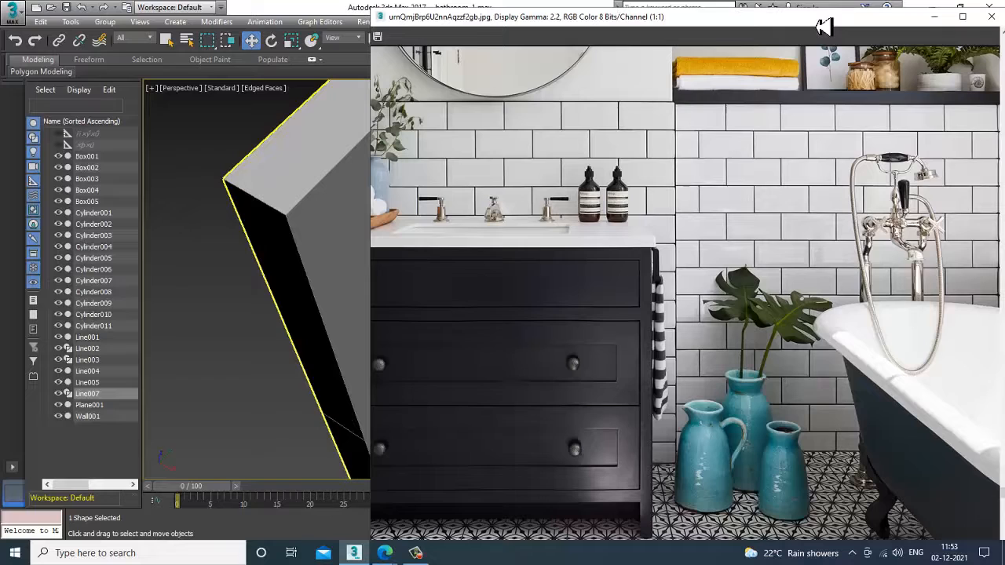
pyautogui.moveTo(654, 244); pyautogui.dragTo(595, 273, button='middle')
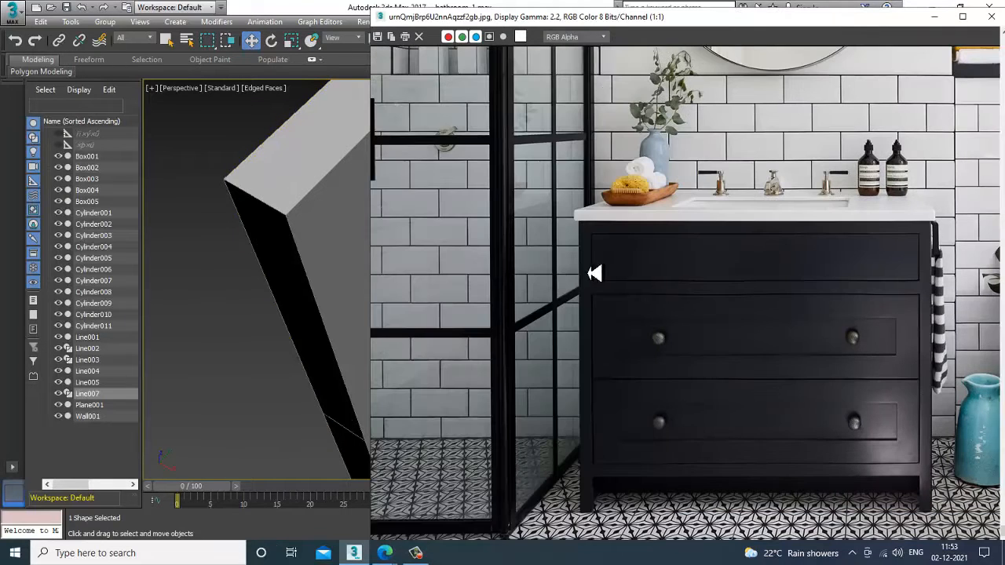
pyautogui.moveTo(466, 205); pyautogui.dragTo(517, 254, button='middle')
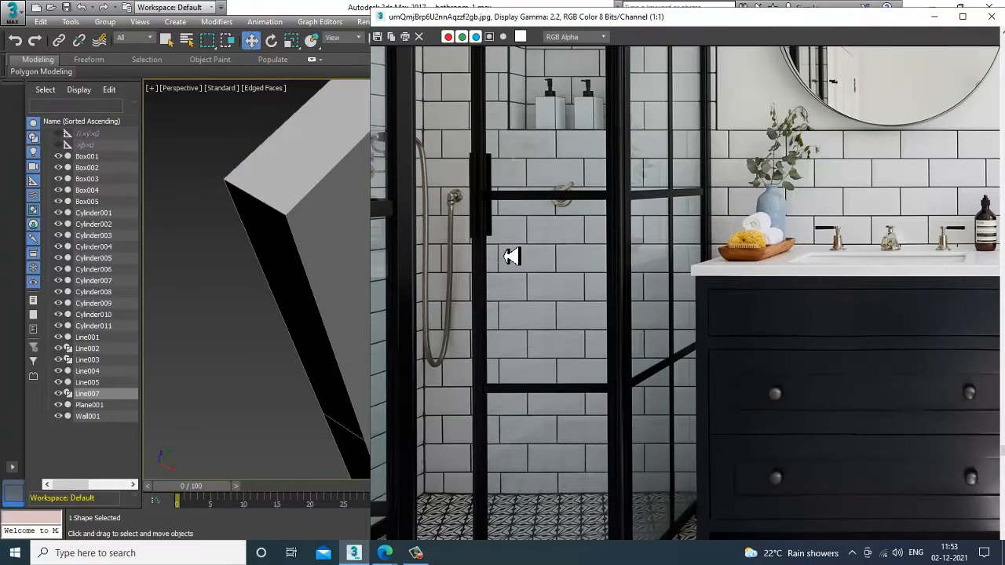
# Step: Put the reference photo away and move the hose's free leg and upper-end vertices outward from the wall
pyautogui.click(929, 23)
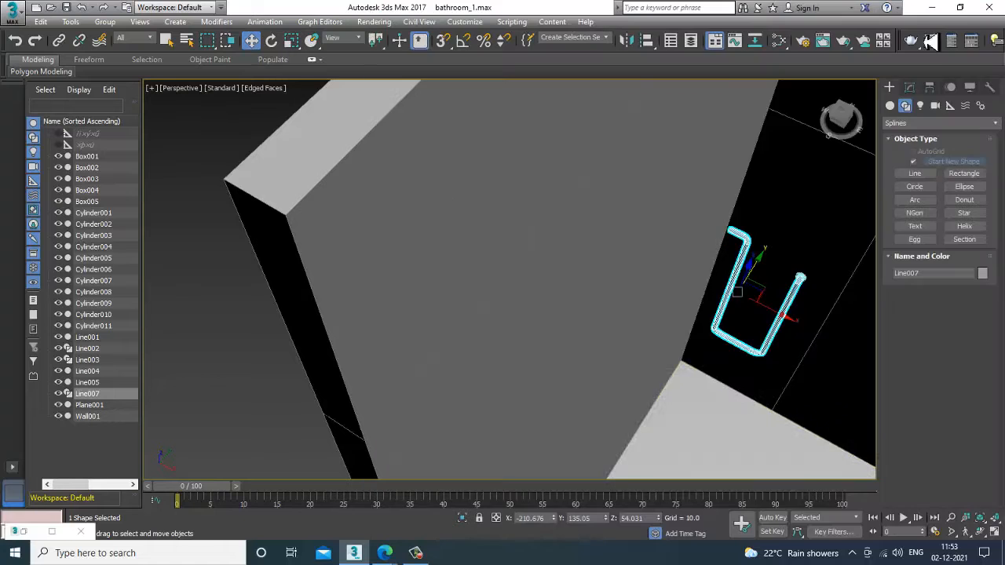
pyautogui.keyDown('alt'); pyautogui.moveTo(826, 332); pyautogui.dragTo(754, 330, button='middle'); pyautogui.keyUp('alt')
pyautogui.press('1')
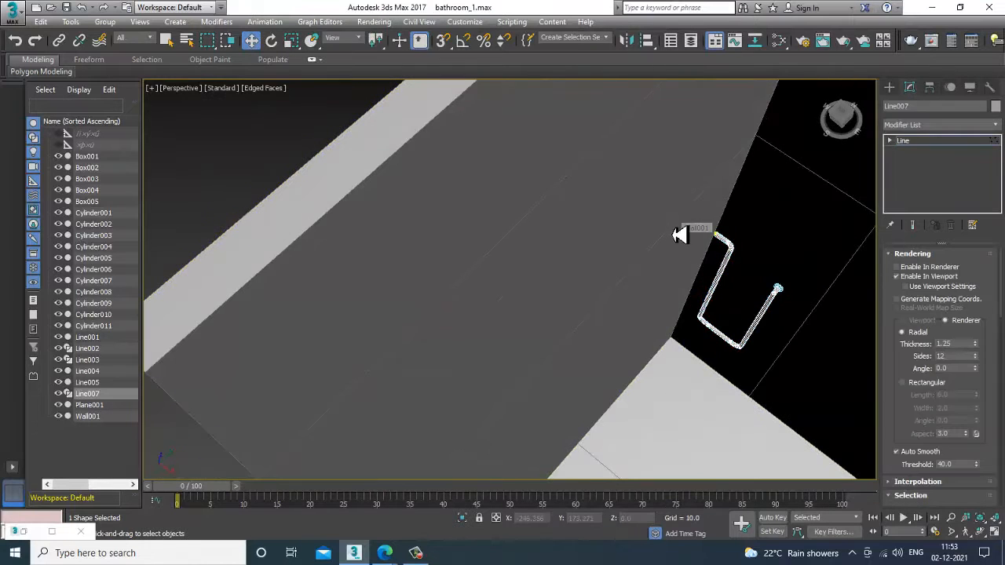
pyautogui.moveTo(669, 207); pyautogui.dragTo(721, 301)
pyautogui.moveTo(742, 368); pyautogui.dragTo(742, 369)
pyautogui.keyDown('alt'); pyautogui.moveTo(729, 306); pyautogui.dragTo(767, 359, button='middle'); pyautogui.keyUp('alt')
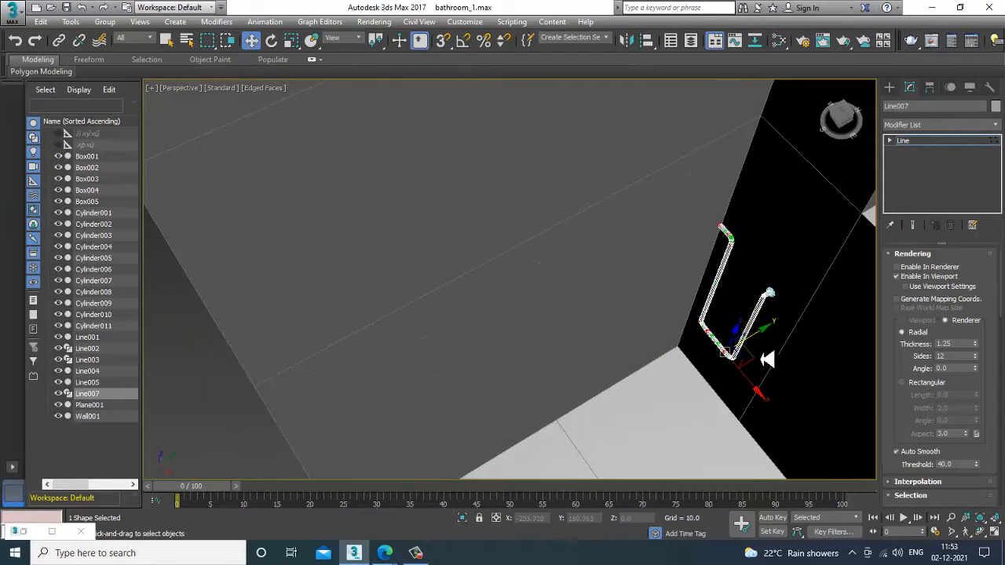
pyautogui.moveTo(741, 406); pyautogui.dragTo(716, 411)
pyautogui.press('1')
pyautogui.scroll(5, 718, 353)
pyautogui.moveTo(765, 260); pyautogui.dragTo(671, 348, button='middle')
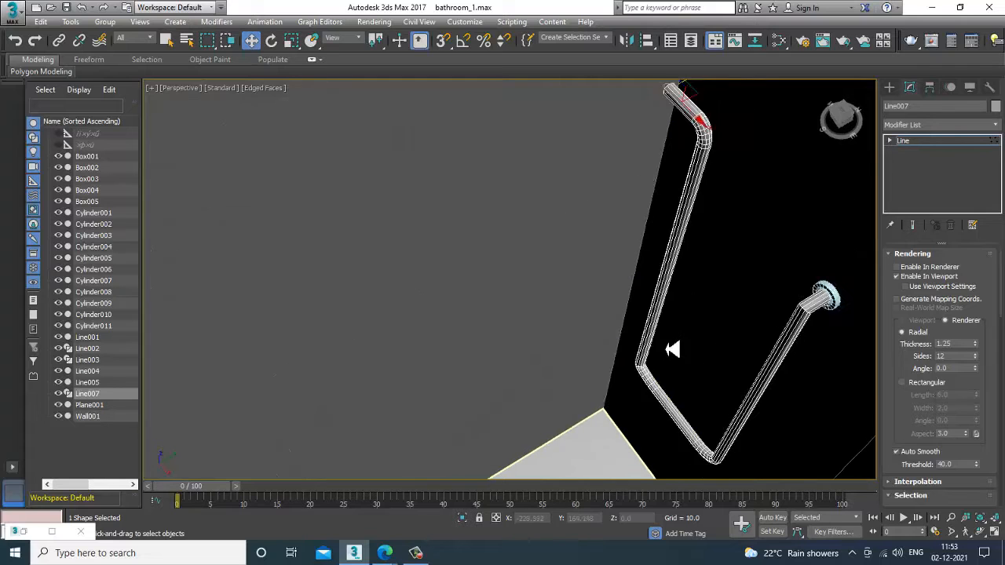
pyautogui.moveTo(655, 134); pyautogui.dragTo(555, 147)
pyautogui.keyDown('alt'); pyautogui.moveTo(554, 147); pyautogui.dragTo(599, 291, button='middle'); pyautogui.keyUp('alt')
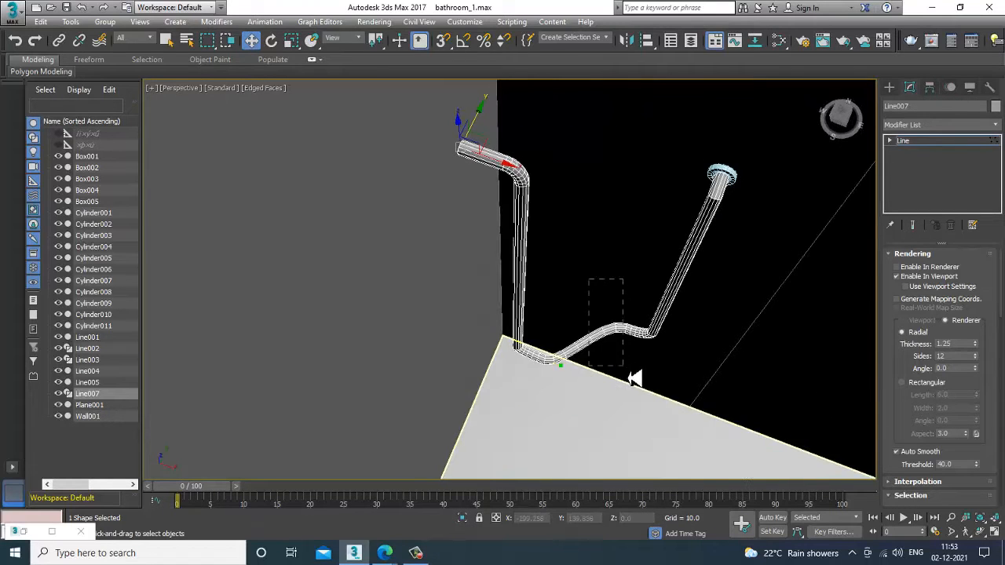
# Step: Reposition the hose's lower bend vertices so the bottom curves from the outer leg back to the wall-side leg
pyautogui.moveTo(634, 379); pyautogui.dragTo(634, 377)
pyautogui.keyDown('alt'); pyautogui.moveTo(633, 377); pyautogui.dragTo(664, 310, button='middle'); pyautogui.keyUp('alt')
pyautogui.moveTo(655, 306); pyautogui.dragTo(545, 337)
pyautogui.keyDown('alt'); pyautogui.moveTo(545, 337); pyautogui.dragTo(585, 355, button='middle'); pyautogui.keyUp('alt')
pyautogui.keyDown('alt'); pyautogui.moveTo(438, 330); pyautogui.dragTo(597, 214, button='middle'); pyautogui.keyUp('alt')
# Step: Place the reference photo alongside the hose and examine the bathtub's hand shower, its handle and hose closely
pyautogui.click(30, 535)
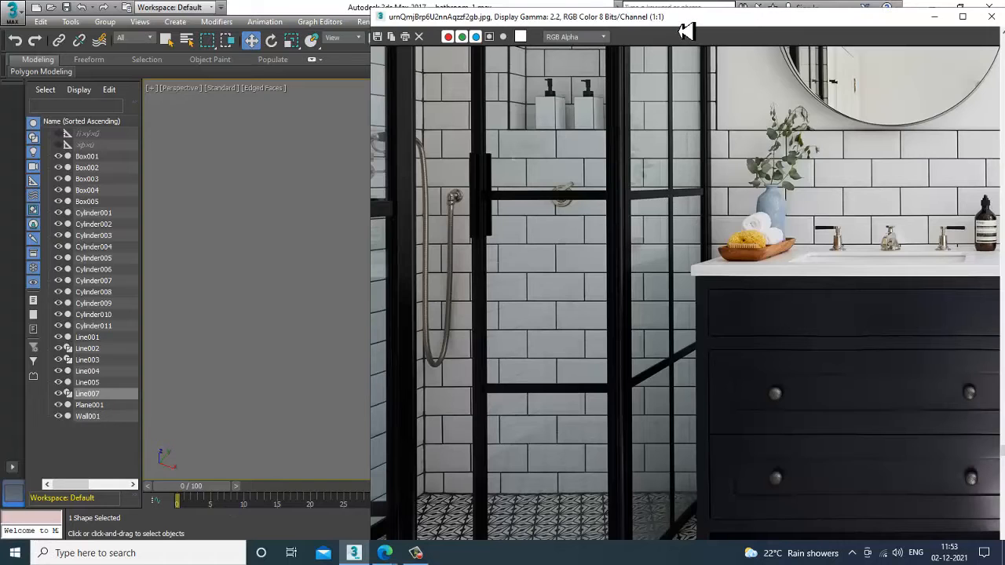
pyautogui.moveTo(685, 30); pyautogui.dragTo(281, 90)
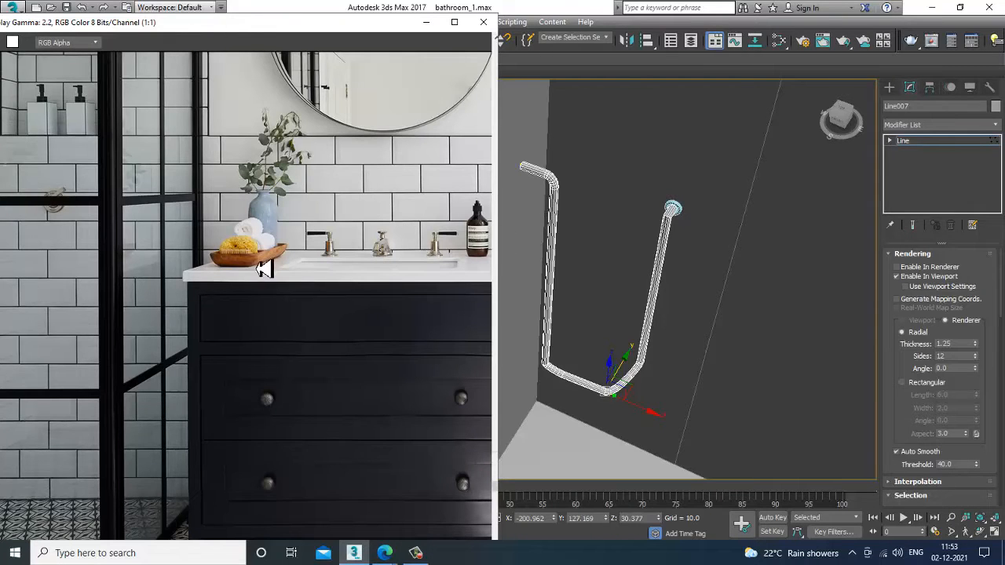
pyautogui.moveTo(265, 269); pyautogui.dragTo(212, 259, button='middle')
pyautogui.moveTo(390, 292)
pyautogui.mouseDown(button='middle')
pyautogui.moveTo(291, 281)
pyautogui.moveTo(181, 247)
pyautogui.mouseUp(button='middle')
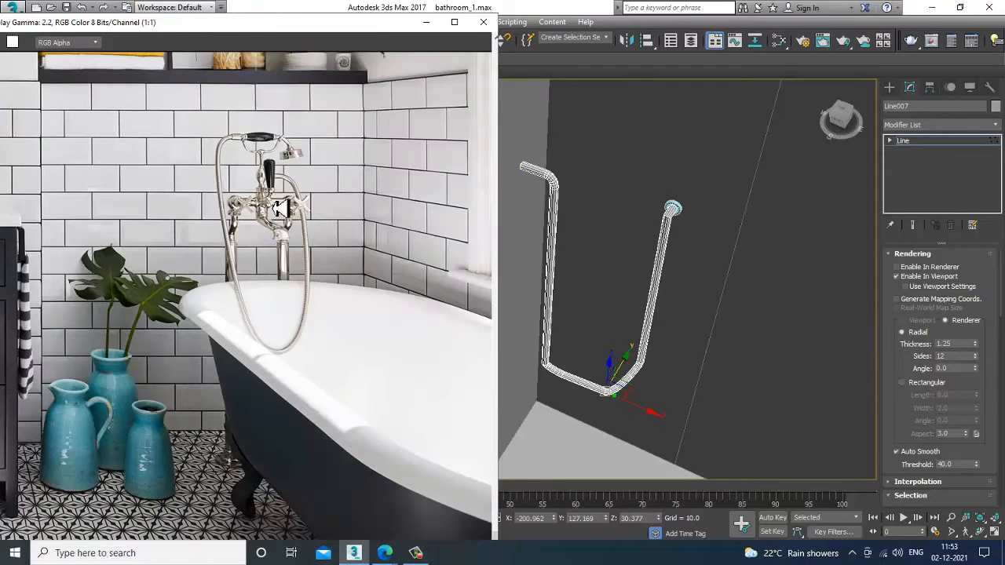
pyautogui.scroll(1, 280, 207)
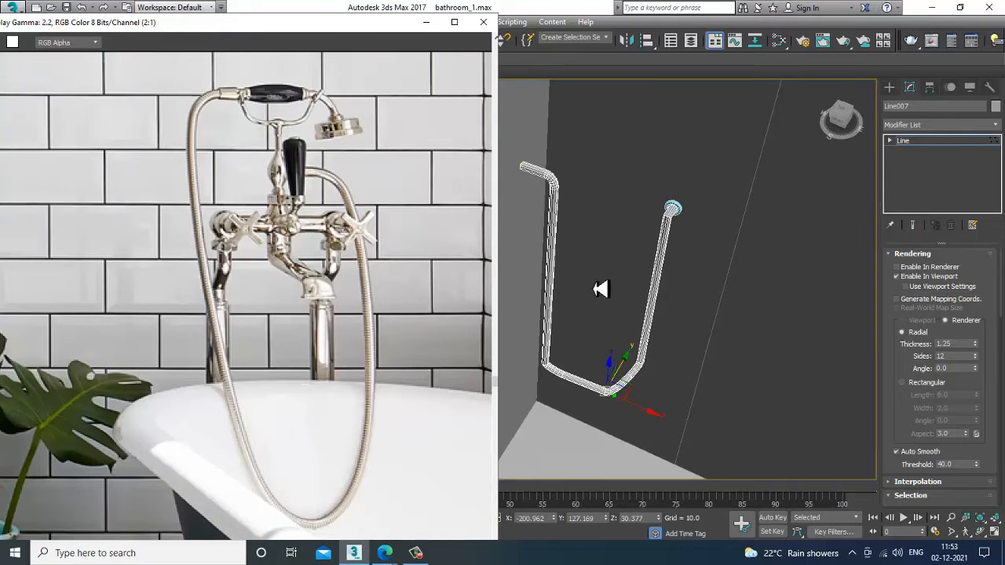
pyautogui.moveTo(600, 289); pyautogui.dragTo(658, 284, button='middle')
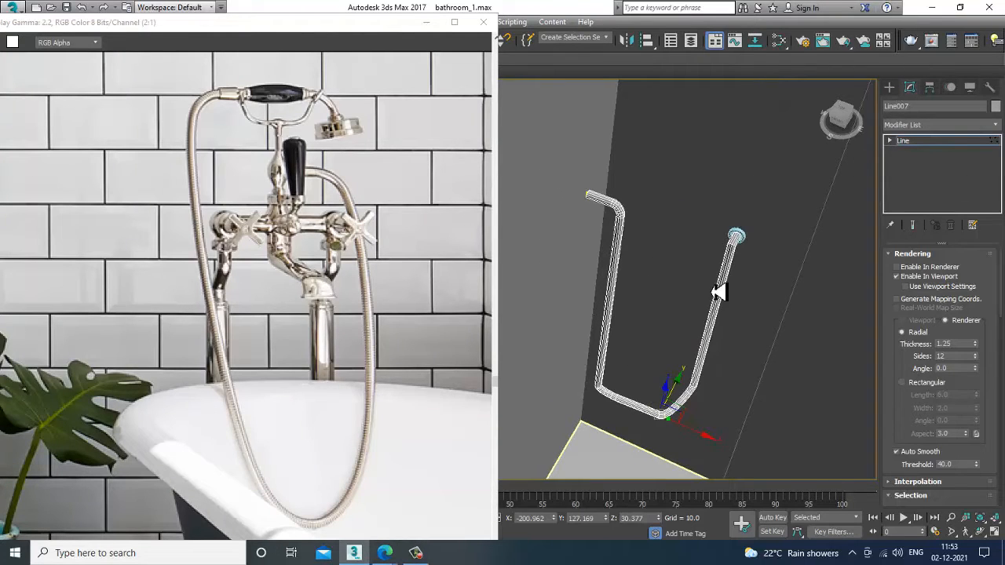
pyautogui.hotkey('alt', 'w')
pyautogui.moveTo(358, 29); pyautogui.dragTo(165, 34)
# Step: Draw an L-shaped line in the Front view with a short lower arm and an upright reaching the hose's open end
pyautogui.click(428, 407)
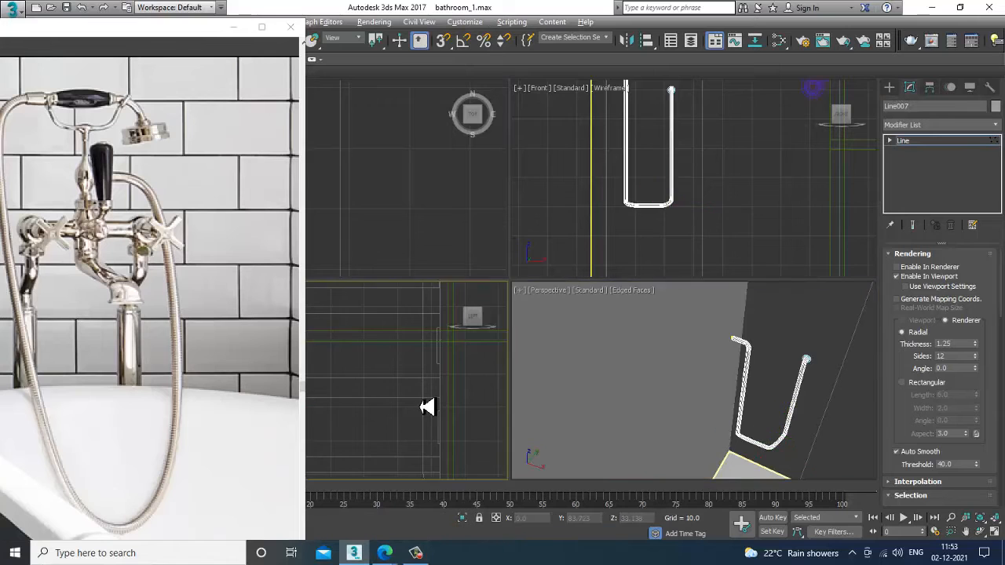
pyautogui.hotkey('alt', 'w')
pyautogui.scroll(5, 489, 366)
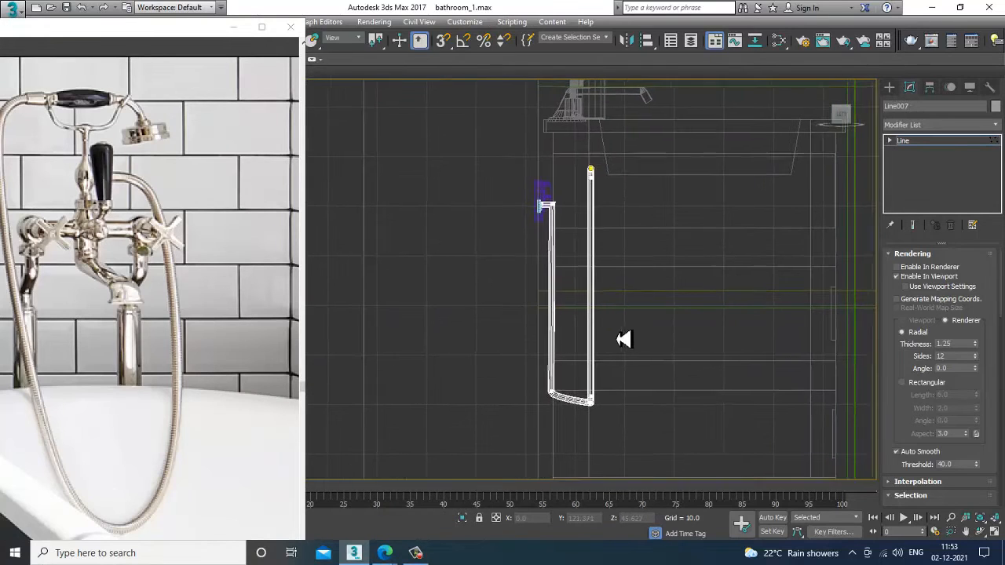
pyautogui.hotkey('alt', 'w')
pyautogui.scroll(3, 666, 224)
pyautogui.moveTo(718, 158); pyautogui.dragTo(696, 159, button='middle')
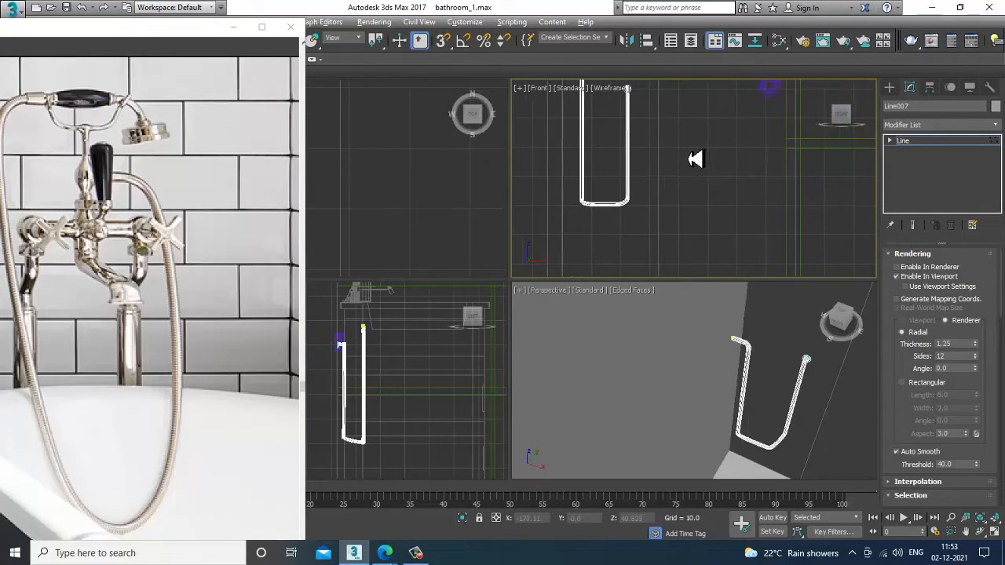
pyautogui.hotkey('alt', 'w')
pyautogui.moveTo(463, 121); pyautogui.dragTo(676, 188, button='middle')
pyautogui.scroll(-3, 675, 189)
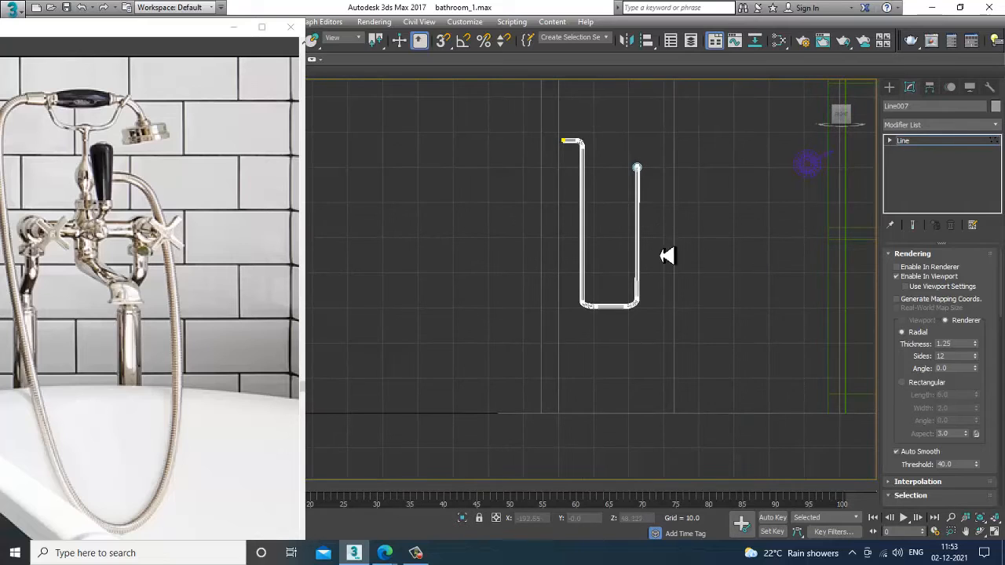
pyautogui.click(890, 87)
pyautogui.click(915, 173)
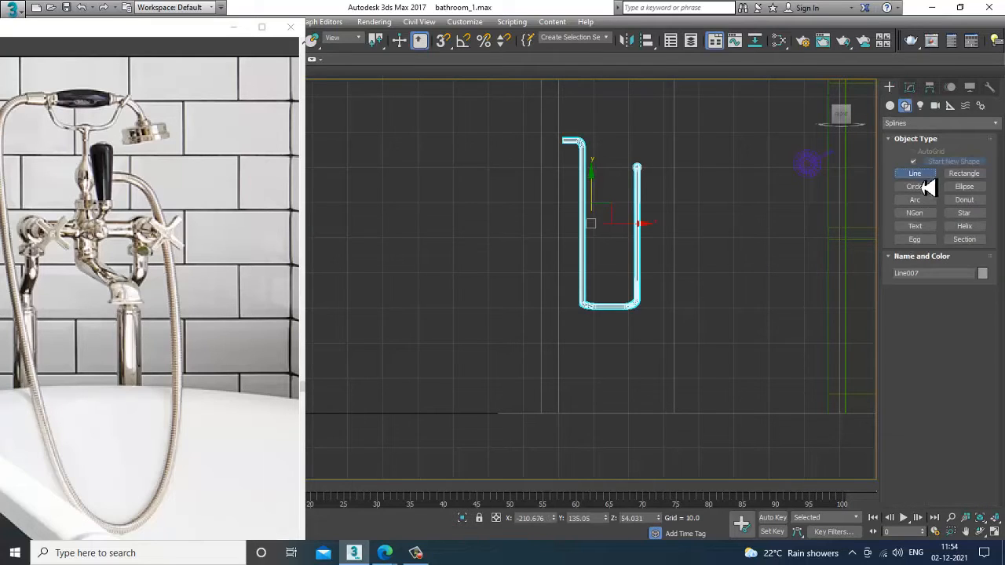
pyautogui.click(550, 247)
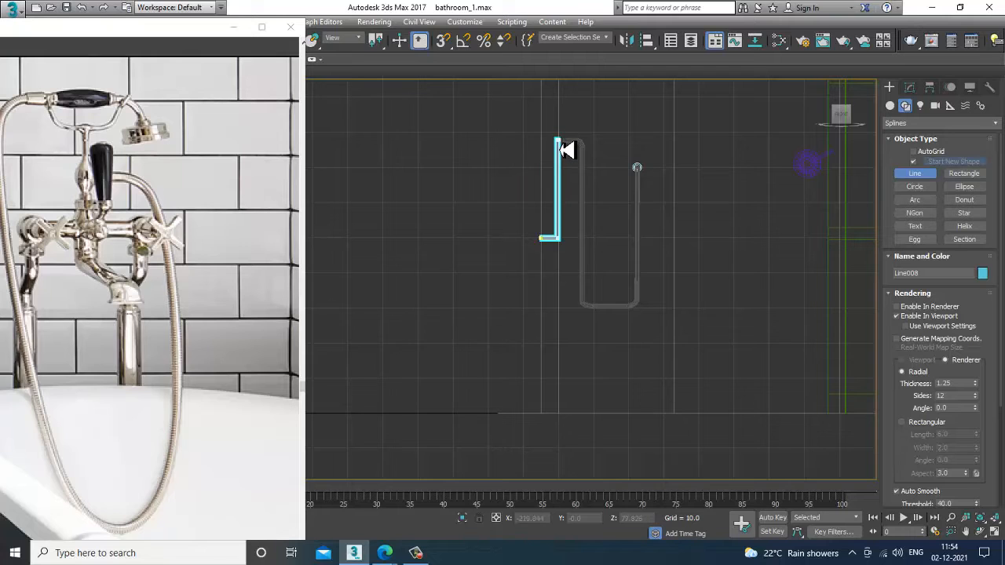
pyautogui.rightClick(561, 149)
# Step: Move the new L-shaped line along Y to about 127.5, in line with the hose's depth
pyautogui.hotkey('alt', 'w')
pyautogui.rightClick(768, 408)
pyautogui.hotkey('alt', 'w')
pyautogui.scroll(-5, 707, 400)
pyautogui.keyDown('alt'); pyautogui.moveTo(679, 399); pyautogui.dragTo(646, 375, button='middle'); pyautogui.keyUp('alt')
pyautogui.moveTo(721, 357); pyautogui.dragTo(542, 383, button='middle')
pyautogui.moveTo(510, 373); pyautogui.dragTo(934, 261)
pyautogui.moveTo(852, 293); pyautogui.dragTo(495, 342, button='middle')
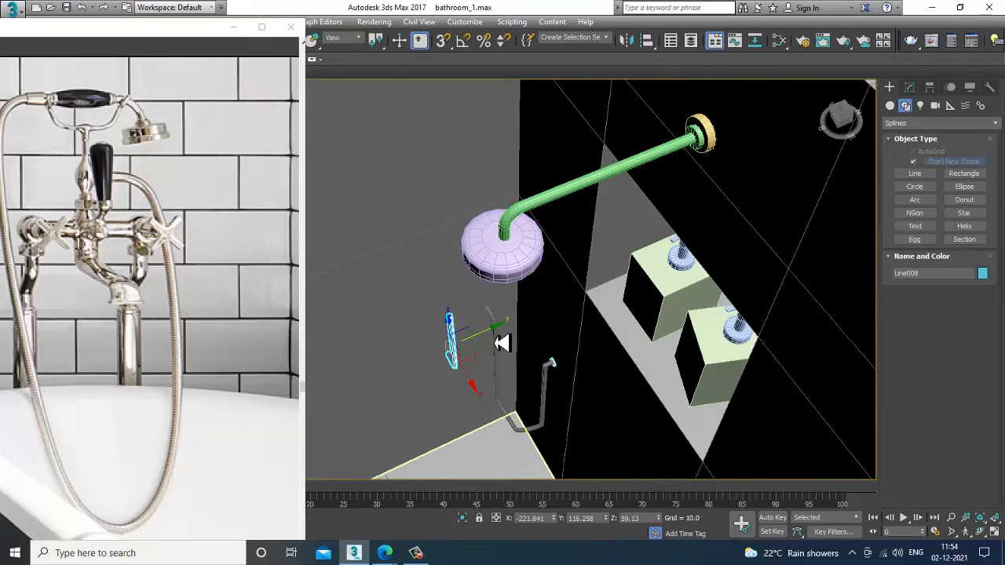
pyautogui.moveTo(496, 336); pyautogui.dragTo(521, 326)
# Step: Align the upright's top with the hose's open end, placing the line at about X -219.6, Y 126.7
pyautogui.press('z')
pyautogui.keyDown('alt'); pyautogui.moveTo(523, 325); pyautogui.dragTo(533, 307, button='middle'); pyautogui.keyUp('alt')
pyautogui.keyDown('alt'); pyautogui.moveTo(517, 315); pyautogui.dragTo(539, 343, button='middle'); pyautogui.keyUp('alt')
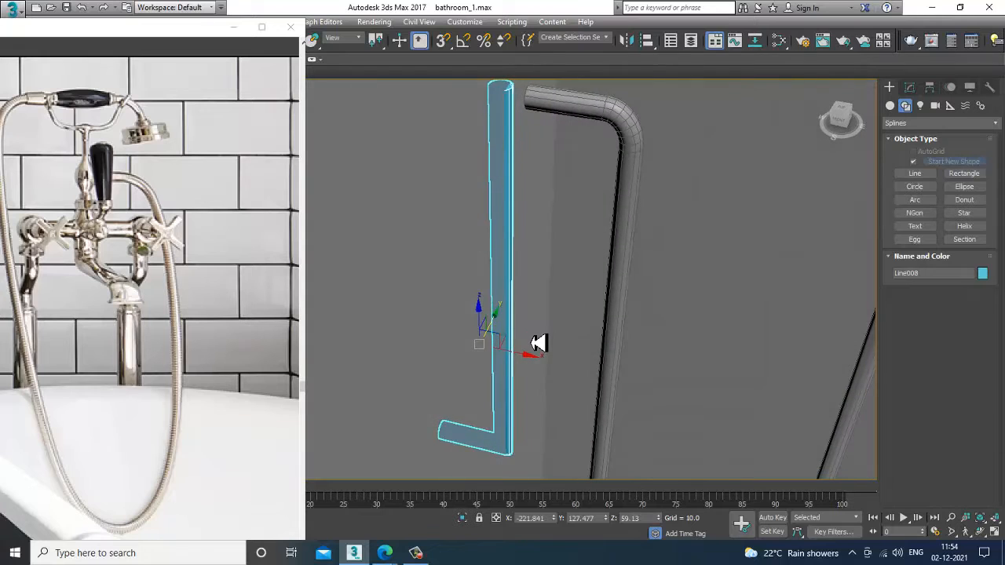
pyautogui.moveTo(531, 357); pyautogui.dragTo(560, 363)
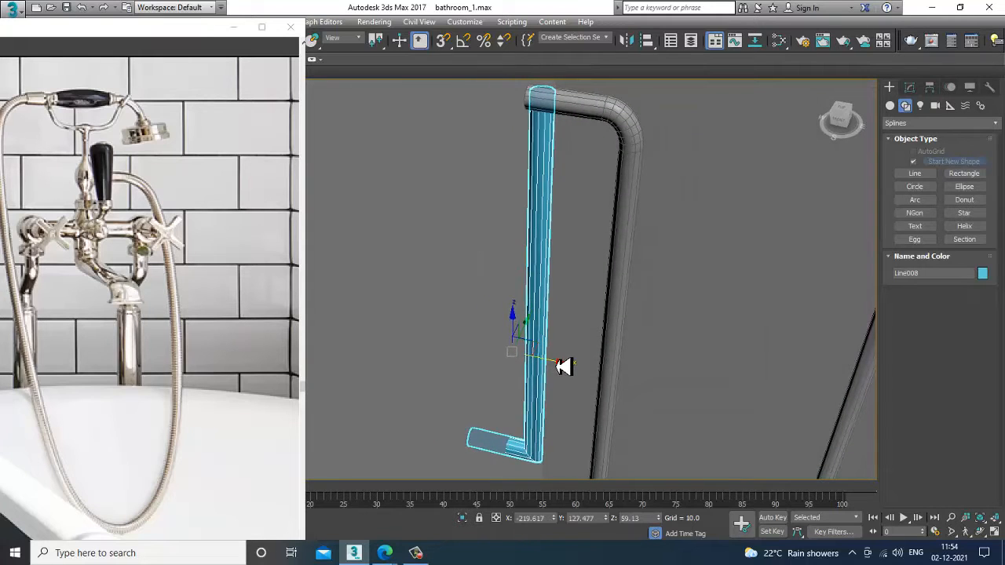
pyautogui.scroll(-5, 560, 364)
pyautogui.keyDown('alt'); pyautogui.moveTo(560, 363); pyautogui.dragTo(613, 346, button='middle'); pyautogui.keyUp('alt')
# Step: Convert the L-shaped line to an editable poly
pyautogui.rightClick(541, 281)
pyautogui.moveTo(597, 395)
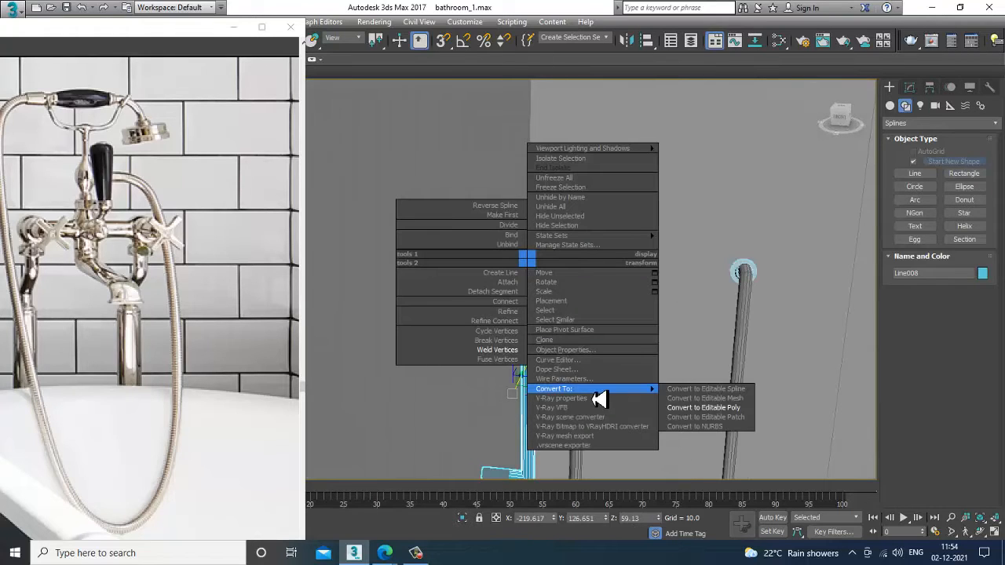
pyautogui.click(734, 397)
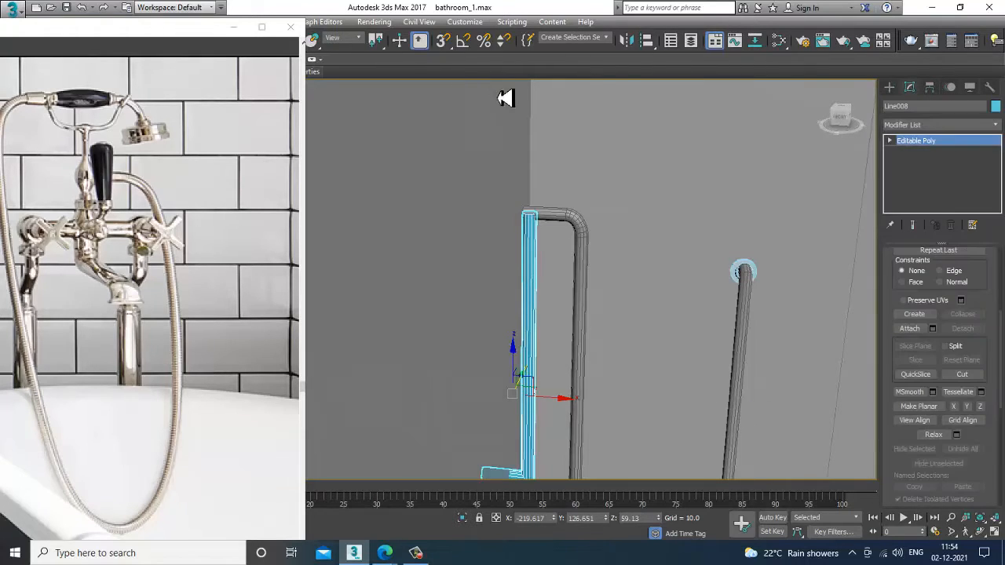
# Step: Move the reference photo clear of the modeling tools and add four edge loops along the upright with Swift Loop
pyautogui.moveTo(147, 34); pyautogui.dragTo(151, 70)
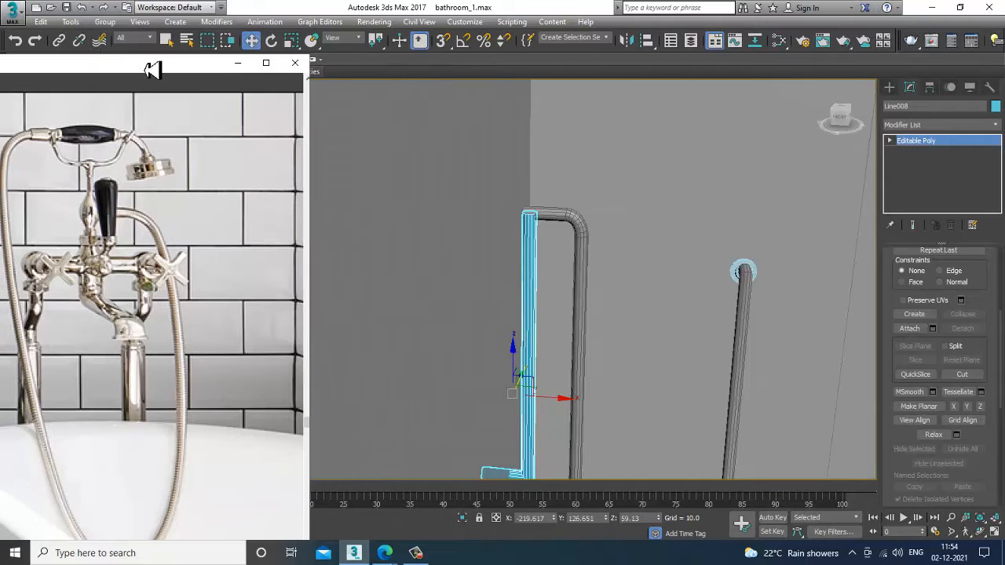
pyautogui.moveTo(78, 79); pyautogui.dragTo(86, 96)
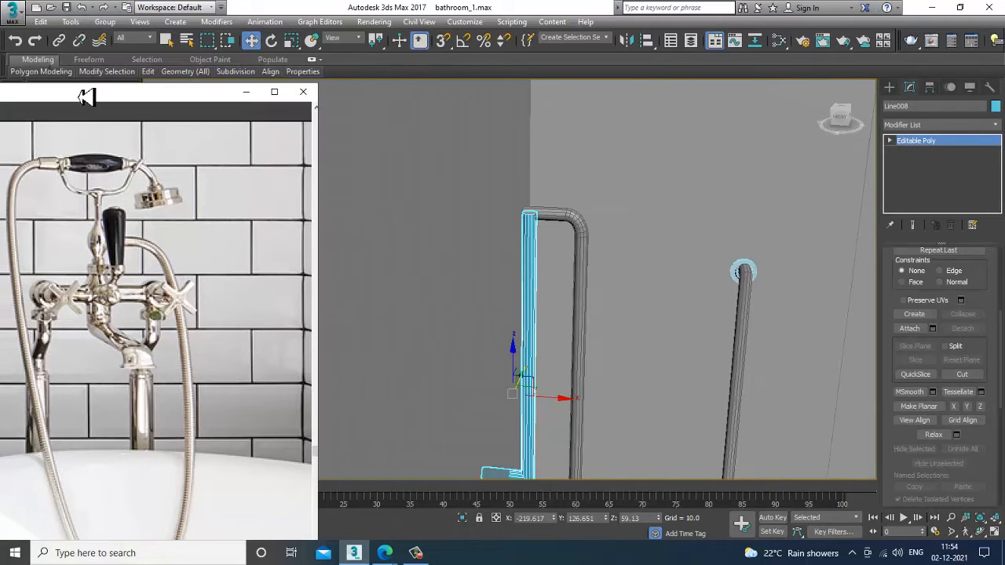
pyautogui.doubleClick(49, 62)
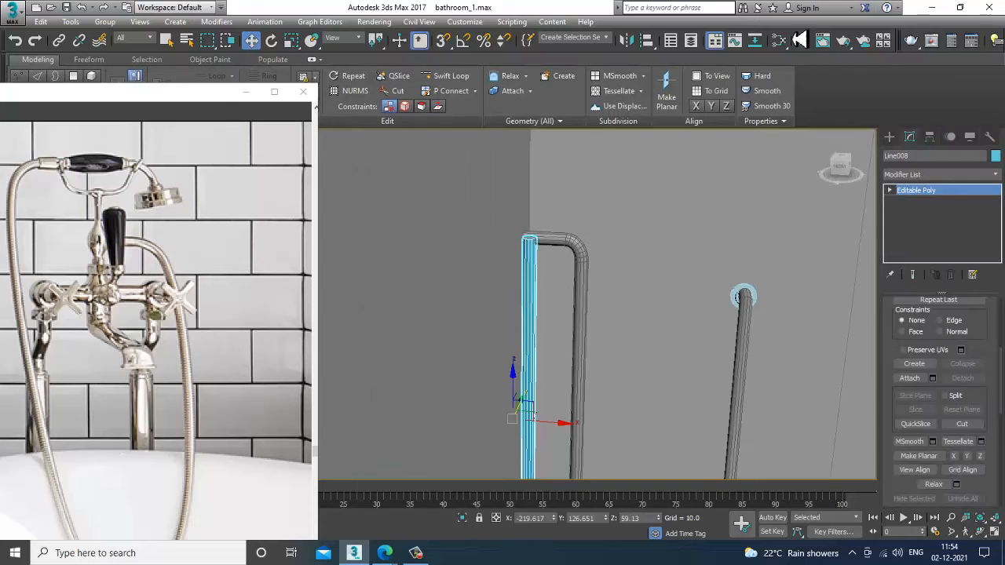
pyautogui.click(451, 76)
pyautogui.moveTo(639, 353); pyautogui.dragTo(638, 286, button='middle')
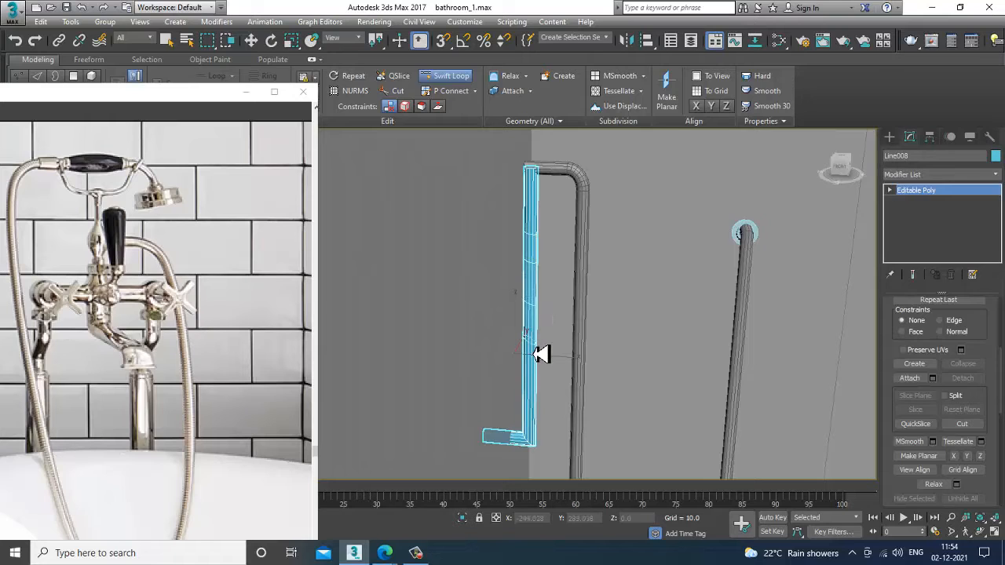
pyautogui.press('w')
# Step: Select the upright's second loop of vertices from the top in the Front view and scale it wider
pyautogui.hotkey('alt', 'w')
pyautogui.middleClick(651, 207)
pyautogui.hotkey('alt', 'w')
pyautogui.press('z')
pyautogui.scroll(5, 566, 291)
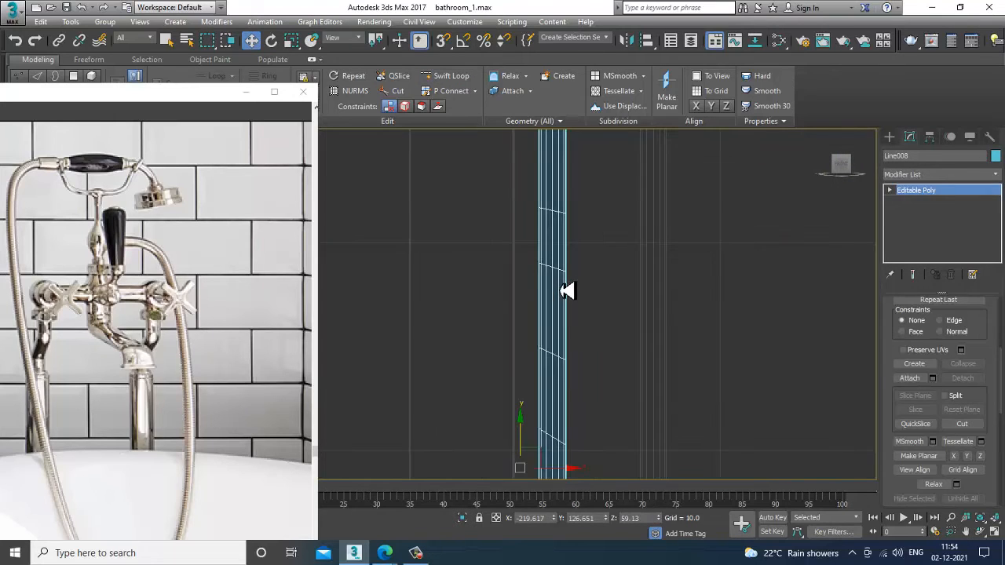
pyautogui.press('2')
pyautogui.press('r')
pyautogui.moveTo(603, 299); pyautogui.dragTo(512, 229)
# Step: Scale the upright's third vertex loop narrower and its fourth loop wider to give the handle a contoured profile
pyautogui.moveTo(522, 348); pyautogui.dragTo(572, 370)
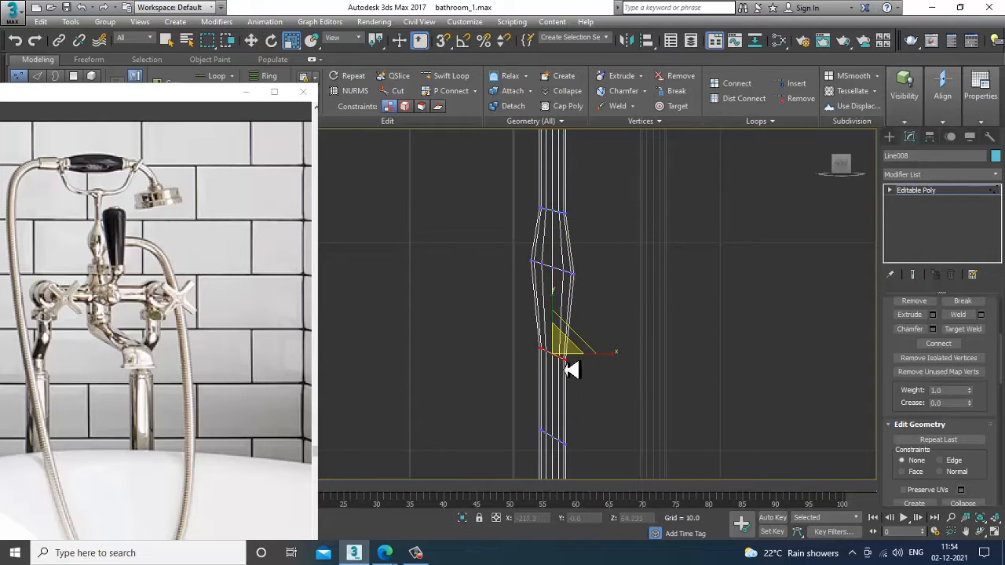
pyautogui.moveTo(519, 420); pyautogui.dragTo(625, 475)
pyautogui.moveTo(562, 443); pyautogui.dragTo(523, 397)
pyautogui.scroll(-4, 596, 336)
pyautogui.scroll(-2, 609, 322)
pyautogui.scroll(5, 629, 343)
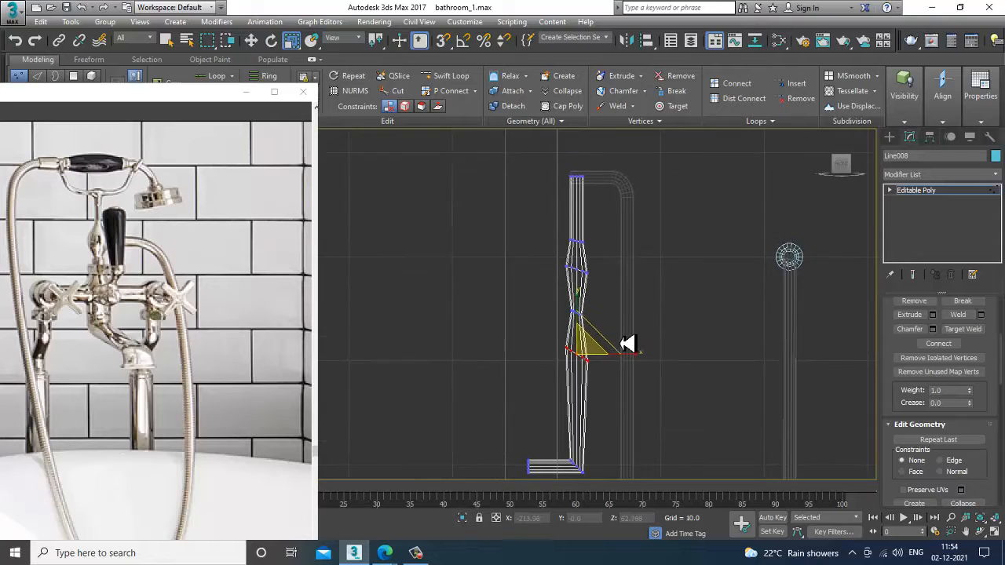
# Step: Flatten the upright's four slanted vertex loops into level rings by scaling each one along Y
pyautogui.moveTo(561, 291); pyautogui.dragTo(581, 520)
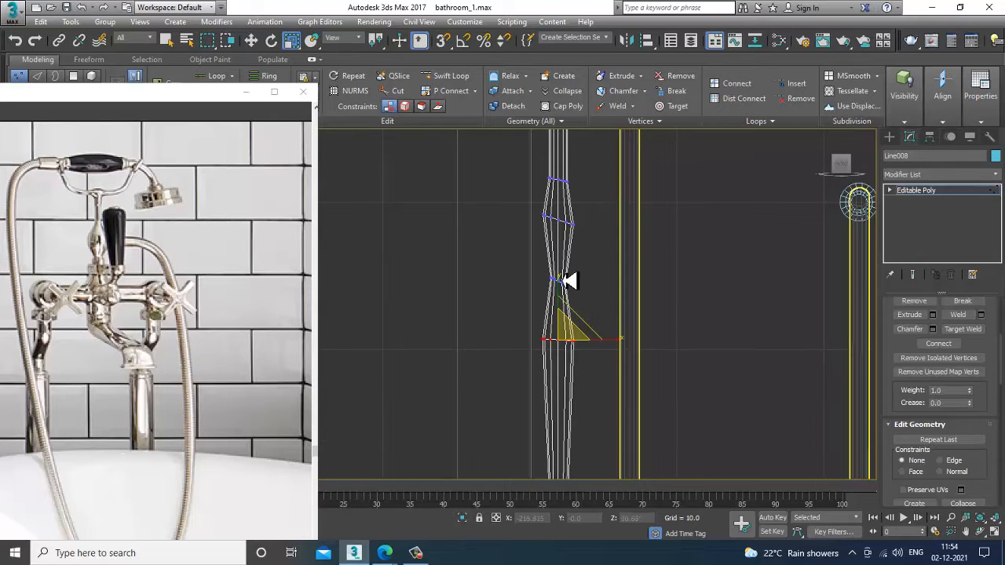
pyautogui.moveTo(592, 299); pyautogui.dragTo(581, 286)
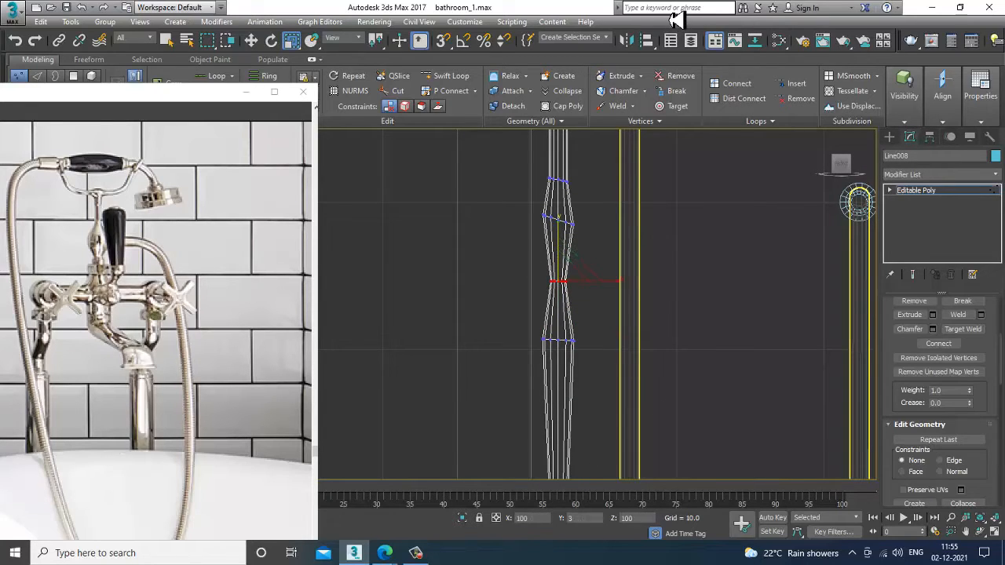
pyautogui.moveTo(677, 19); pyautogui.dragTo(675, 18)
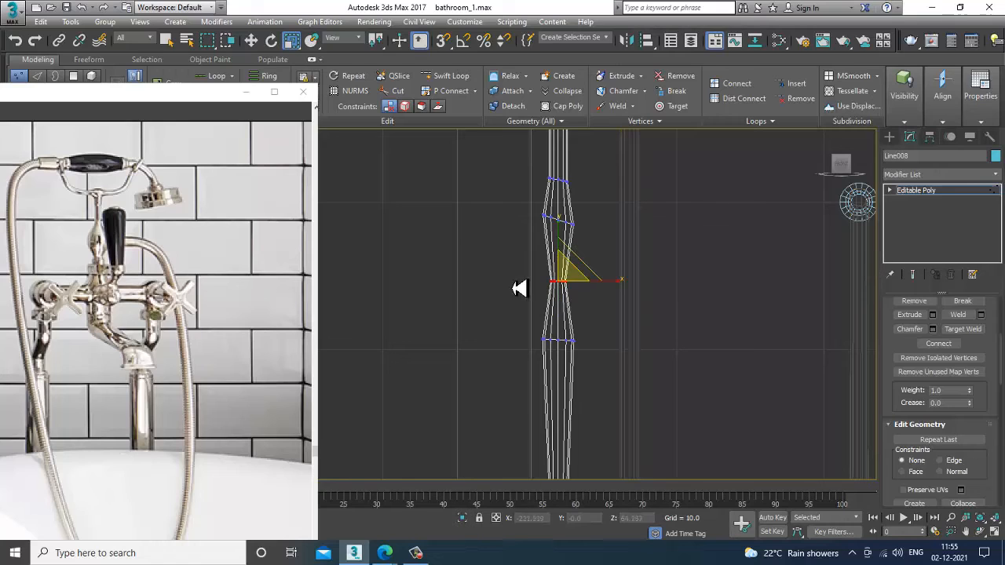
pyautogui.moveTo(528, 219); pyautogui.dragTo(577, 212)
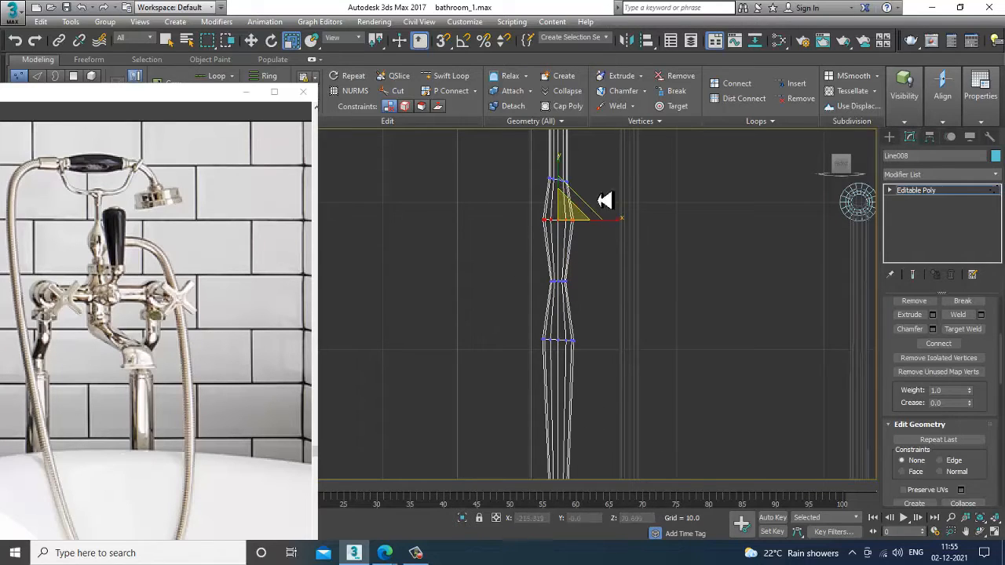
pyautogui.moveTo(621, 208); pyautogui.dragTo(561, 139)
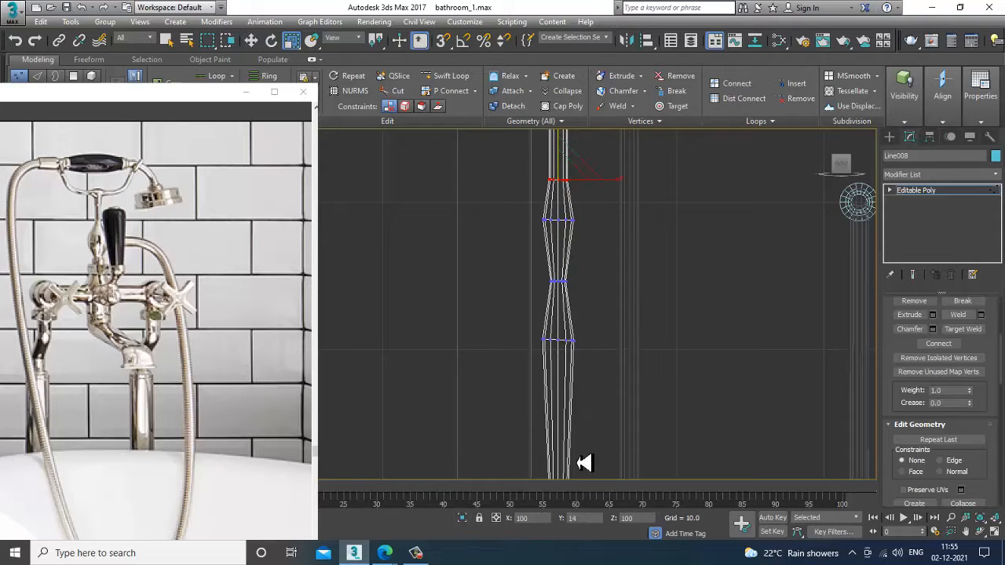
pyautogui.hotkey('alt', 'w')
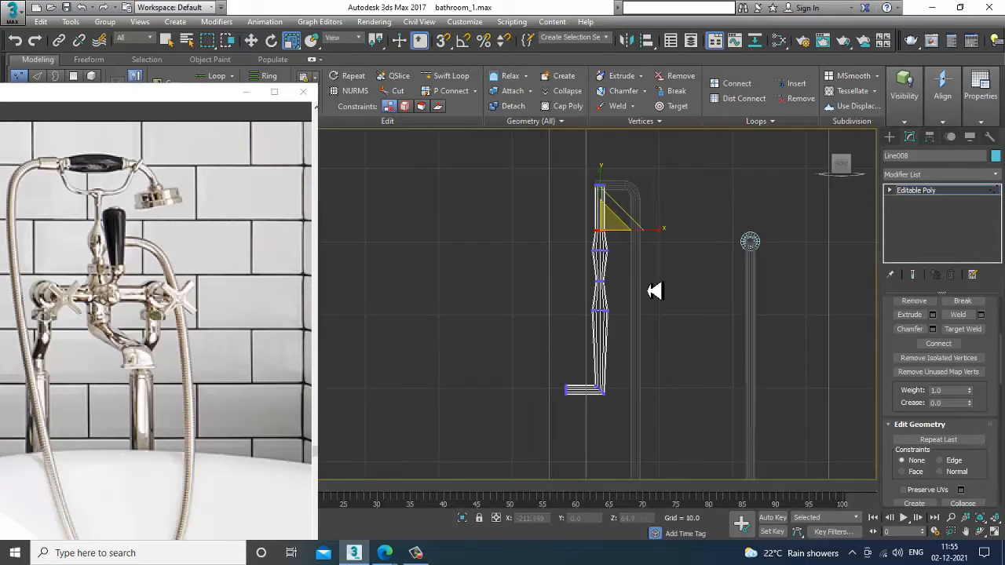
pyautogui.moveTo(757, 384); pyautogui.dragTo(714, 404, button='middle')
pyautogui.hotkey('alt', 'w')
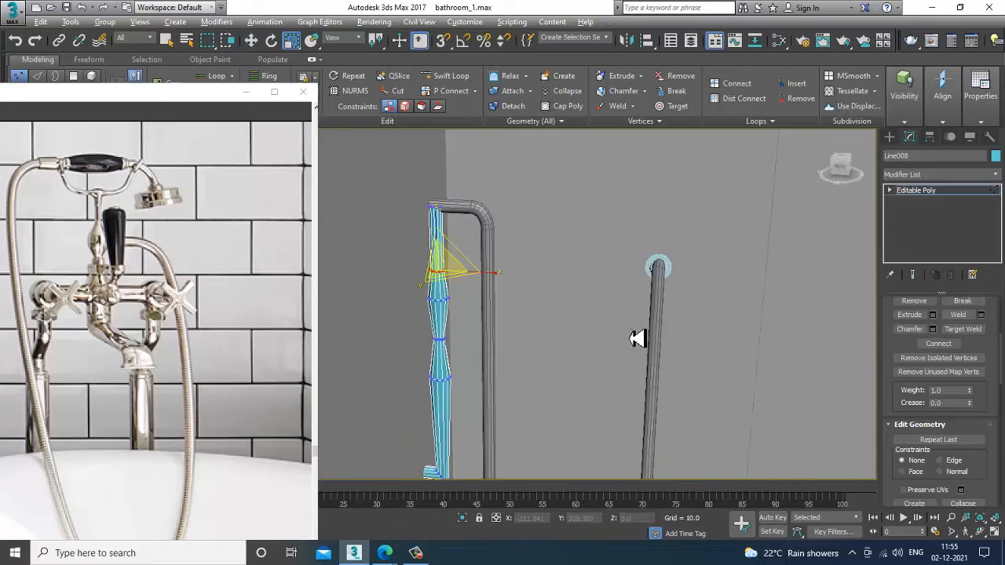
# Step: Raise the upright's top vertex ring along Z above the hose's bend and leave vertex editing
pyautogui.moveTo(532, 290); pyautogui.dragTo(587, 349, button='middle')
pyautogui.moveTo(471, 241); pyautogui.dragTo(515, 279)
pyautogui.press('w')
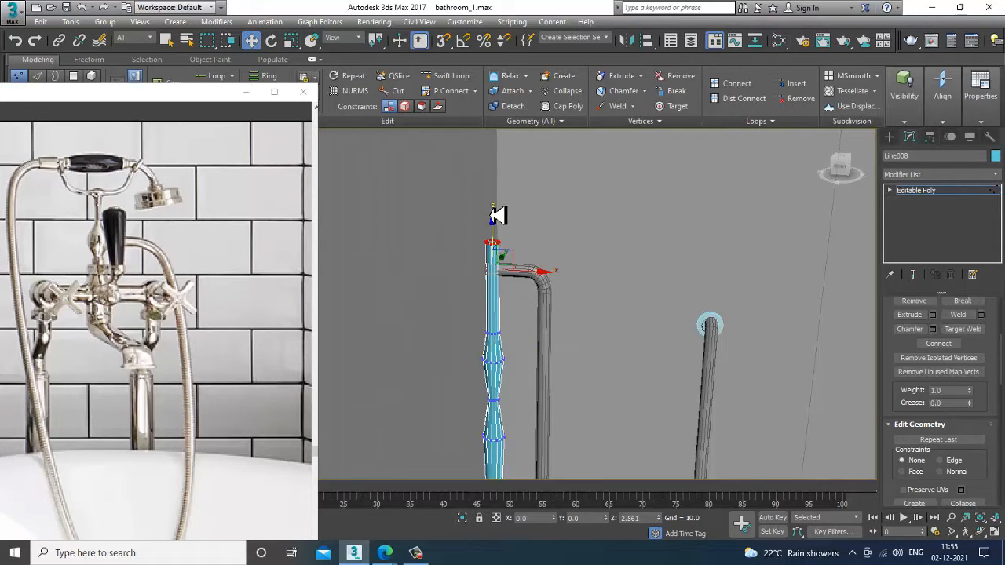
pyautogui.moveTo(601, 277); pyautogui.dragTo(621, 253, button='middle')
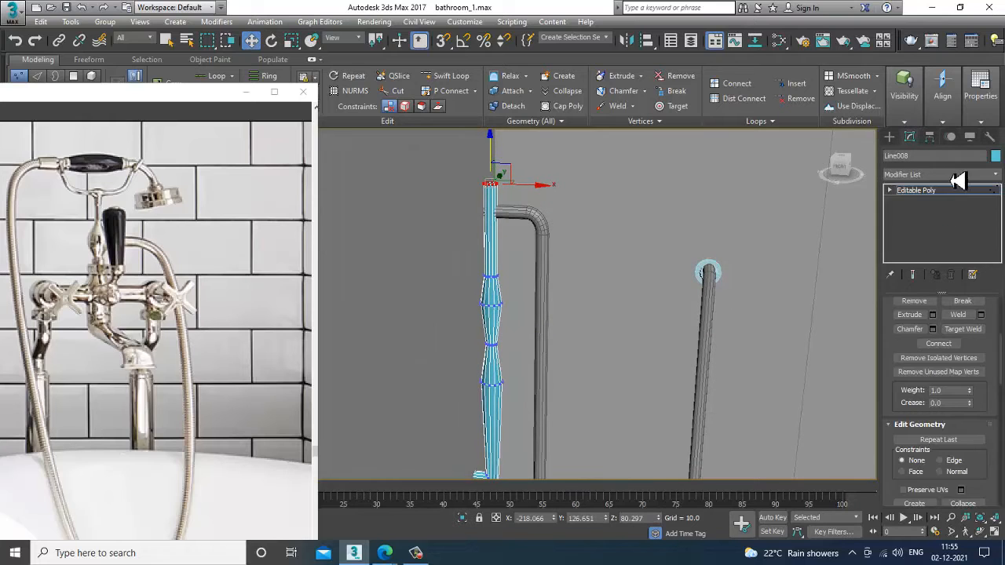
pyautogui.click(931, 194)
# Step: Draw a four-point open bracket line with a flat base and flared arms above the upright in the Left view
pyautogui.hotkey('alt', 'w')
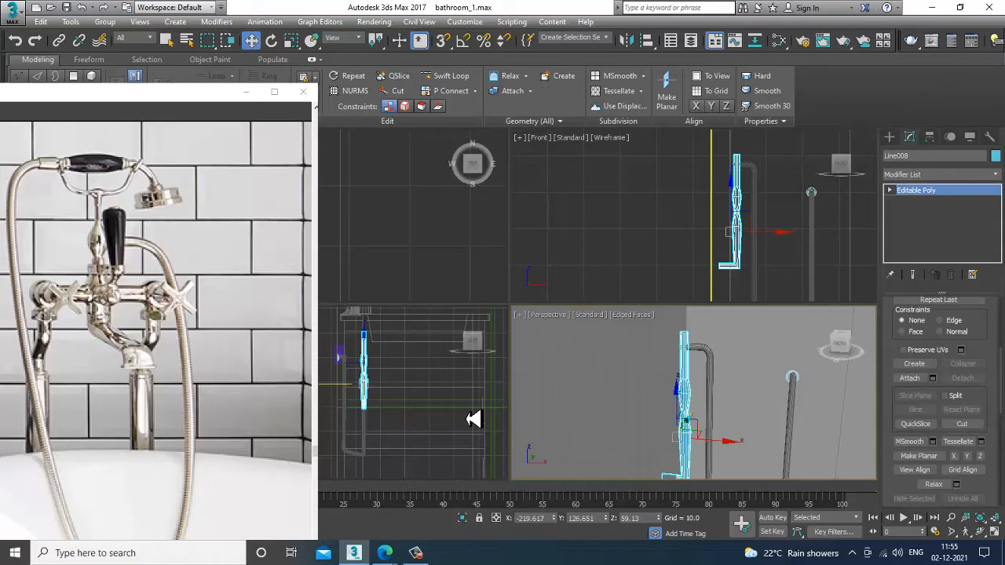
pyautogui.hotkey('alt', 'w')
pyautogui.scroll(4, 477, 319)
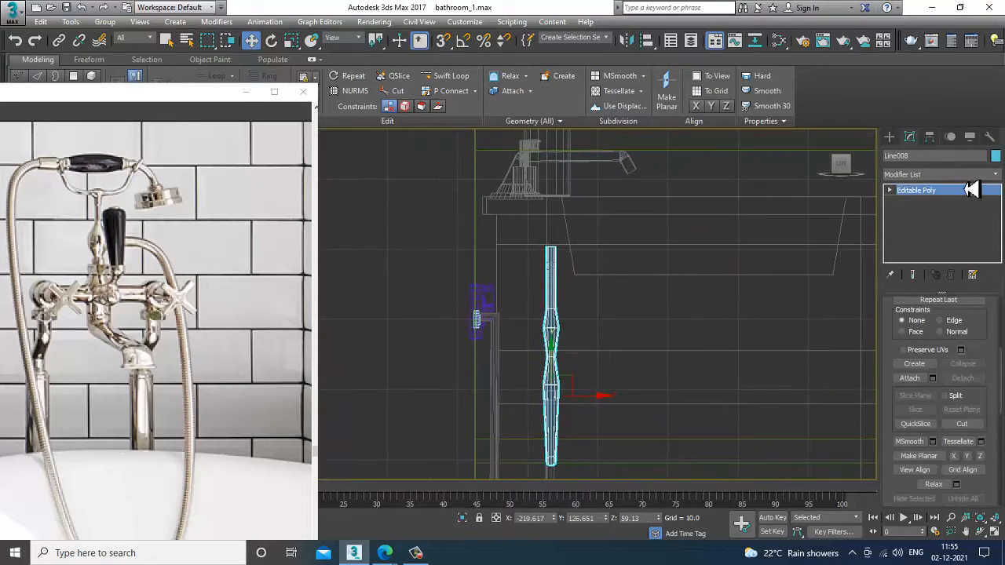
pyautogui.click(889, 136)
pyautogui.click(924, 226)
pyautogui.scroll(4, 632, 289)
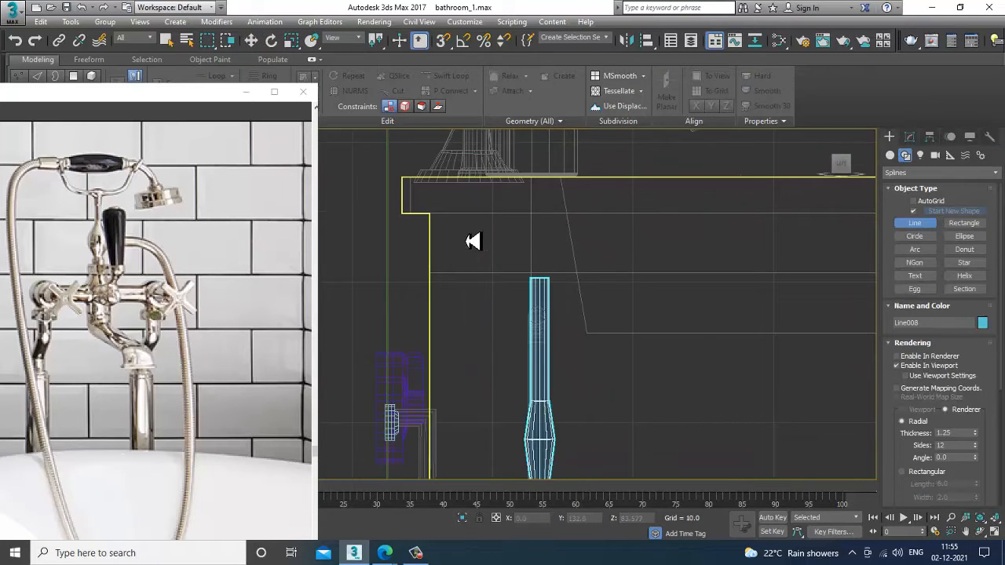
pyautogui.click(467, 234)
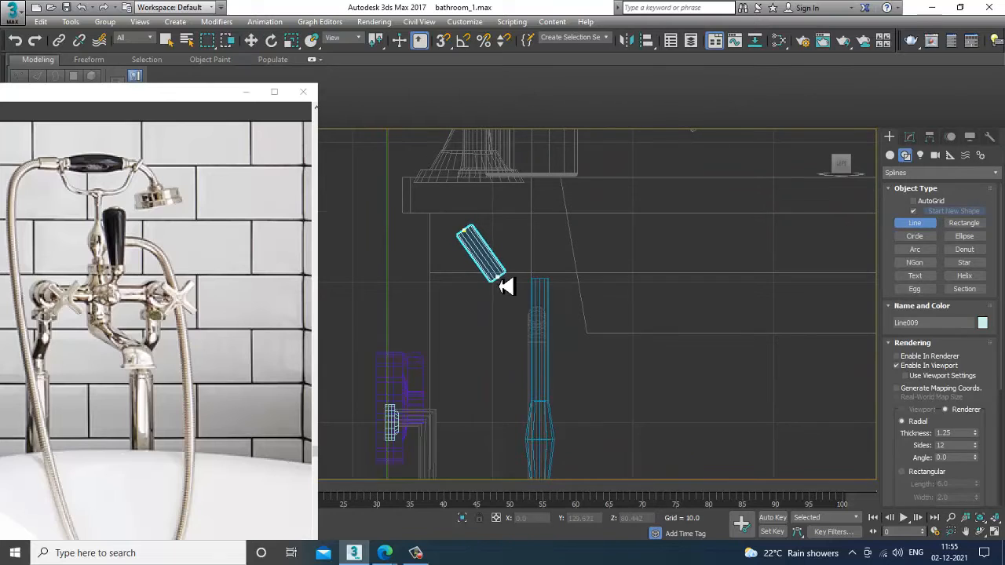
pyautogui.click(498, 277)
pyautogui.click(632, 279)
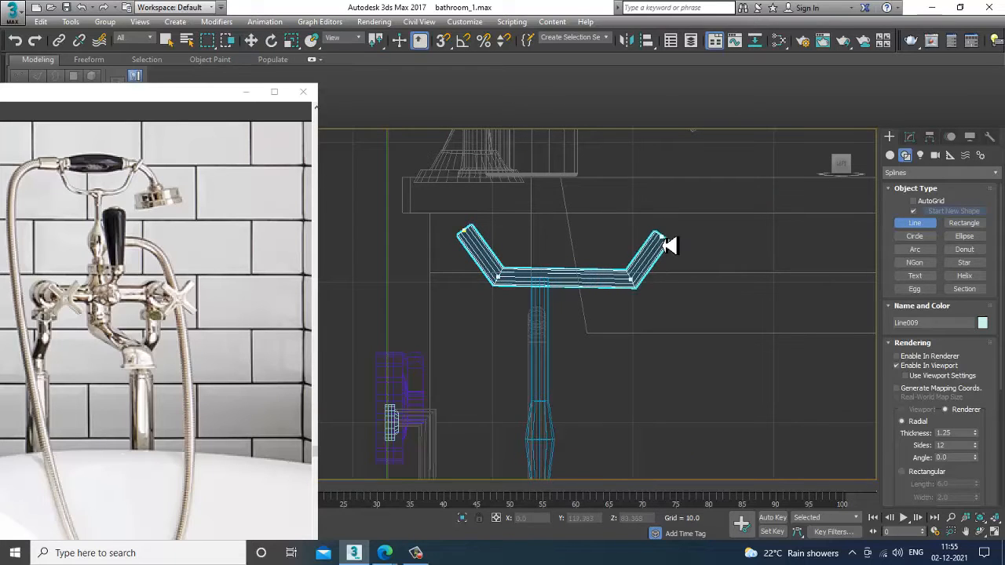
# Step: Switch the bracket line's rendered cross-section to Rectangular and set its length to 1.62
pyautogui.click(910, 137)
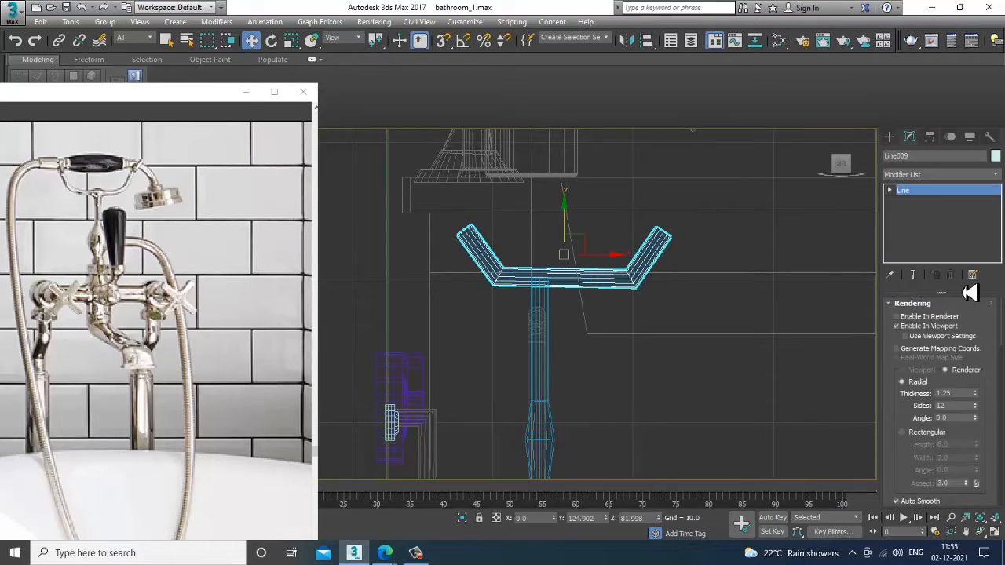
pyautogui.click(913, 433)
pyautogui.hotkey('alt', 'w')
pyautogui.rightClick(709, 442)
pyautogui.hotkey('alt', 'w')
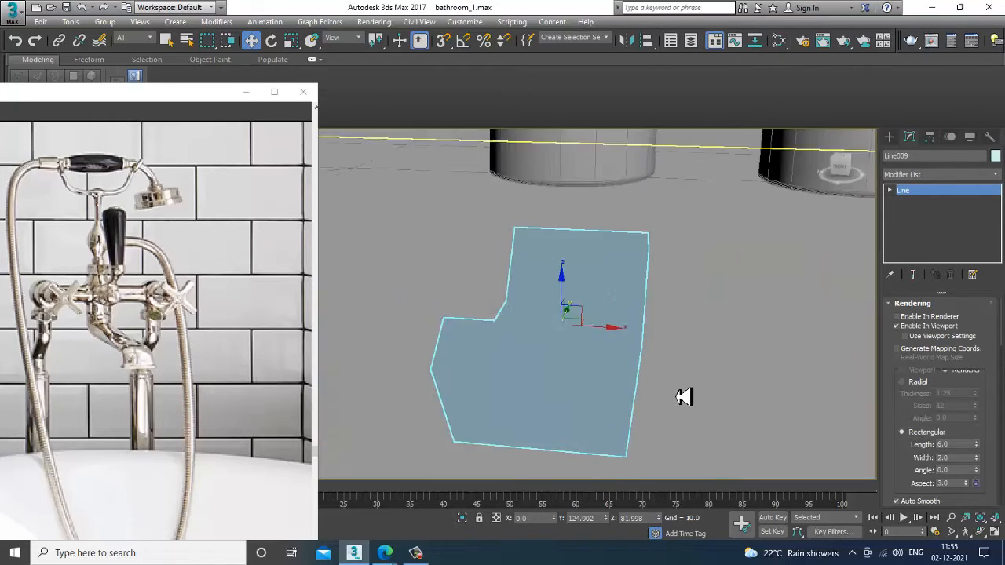
pyautogui.keyDown('alt'); pyautogui.moveTo(684, 395); pyautogui.dragTo(711, 377, button='middle'); pyautogui.keyUp('alt')
pyautogui.scroll(-5, 732, 370)
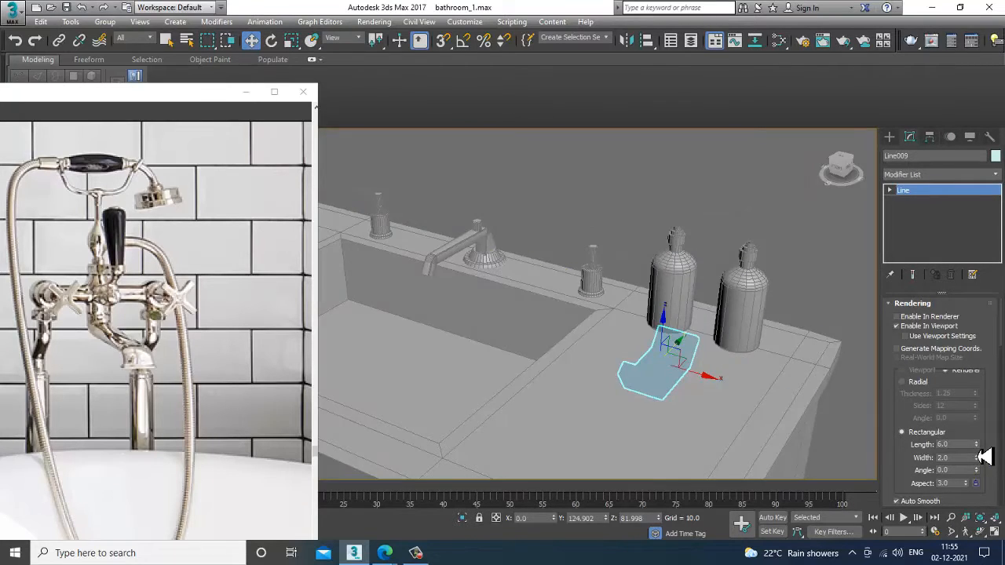
pyautogui.moveTo(976, 446); pyautogui.dragTo(999, 501)
# Step: Move the bracket from the vanity counter along X to the shower wall and center it over the upright's top along Y
pyautogui.scroll(-6, 712, 351)
pyautogui.moveTo(711, 350); pyautogui.dragTo(743, 360, button='middle')
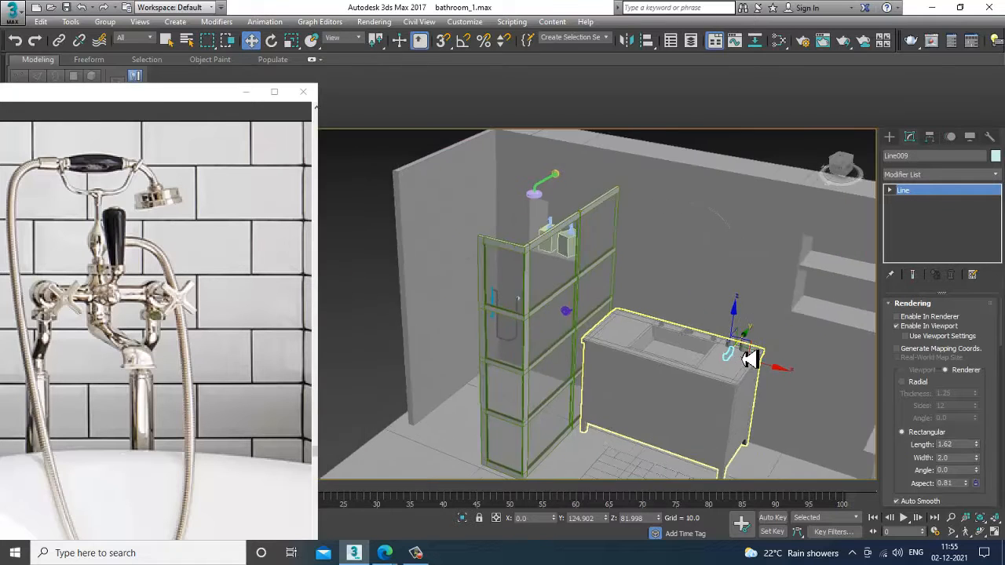
pyautogui.scroll(-5, 750, 358)
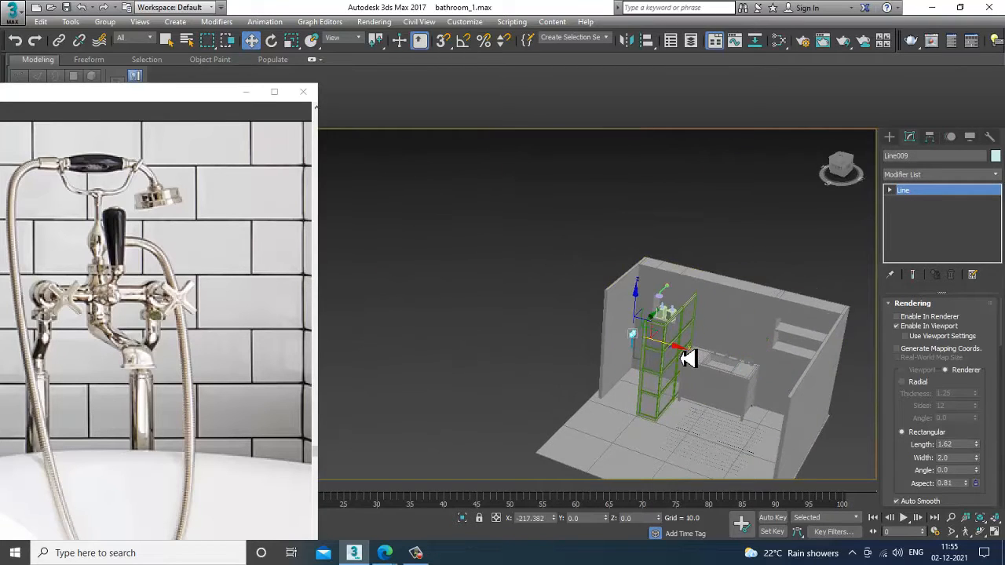
pyautogui.scroll(10, 688, 358)
pyautogui.scroll(-5, 662, 353)
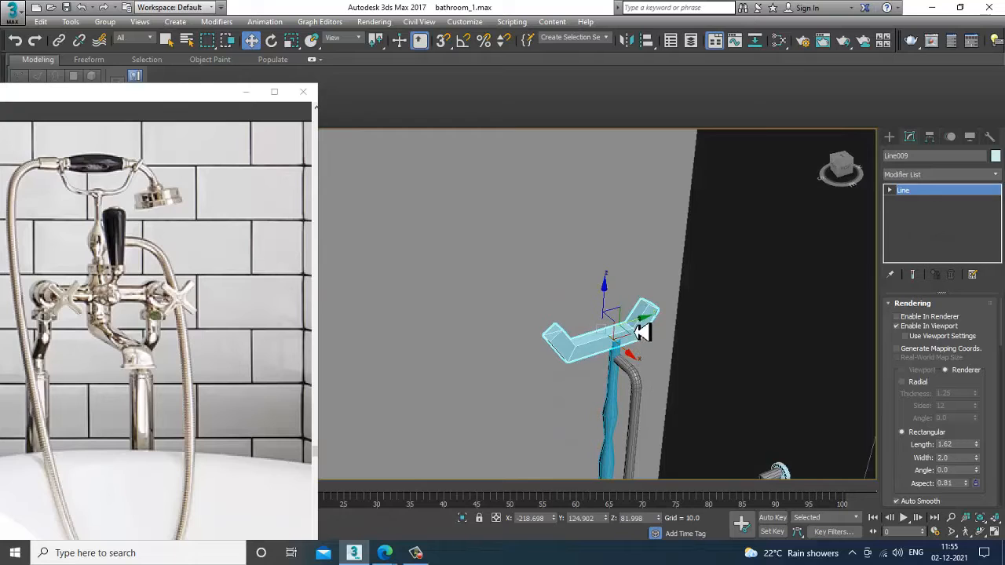
pyautogui.keyDown('alt'); pyautogui.moveTo(642, 333); pyautogui.dragTo(654, 360, button='middle'); pyautogui.keyUp('alt')
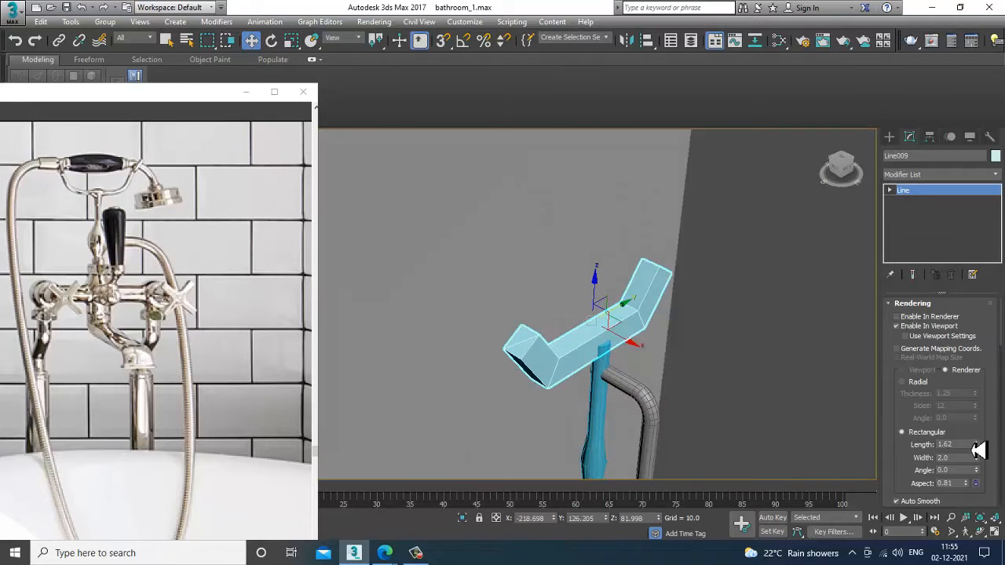
# Step: Set the bracket's rectangular section to length 1.183 and width 1.04, and align it with the upright along X
pyautogui.moveTo(983, 456); pyautogui.dragTo(995, 499)
pyautogui.keyDown('alt'); pyautogui.moveTo(689, 374); pyautogui.dragTo(624, 373, button='middle'); pyautogui.keyUp('alt')
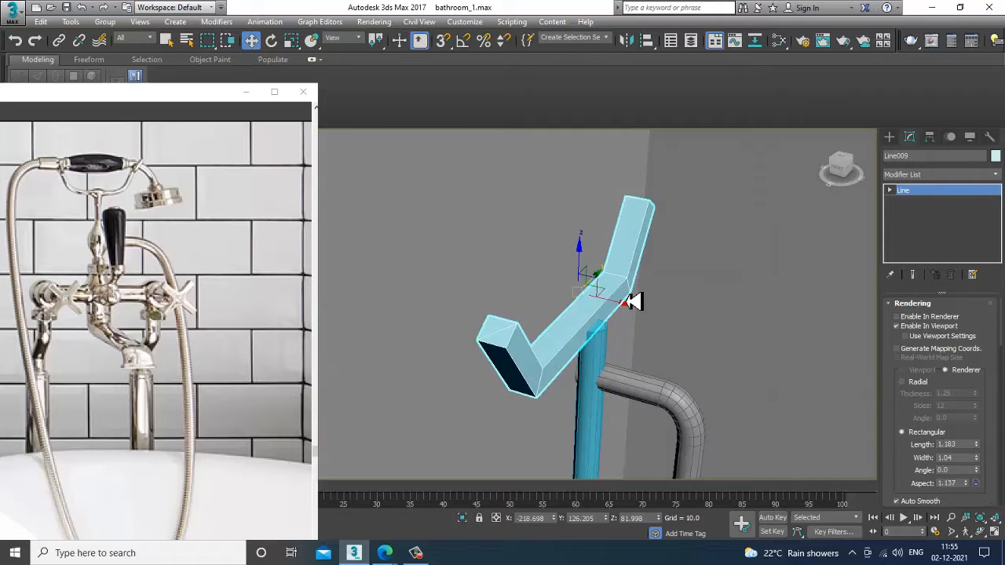
pyautogui.keyDown('alt'); pyautogui.moveTo(633, 311); pyautogui.dragTo(603, 329, button='middle'); pyautogui.keyUp('alt')
pyautogui.keyDown('alt'); pyautogui.moveTo(644, 357); pyautogui.dragTo(649, 350, button='middle'); pyautogui.keyUp('alt')
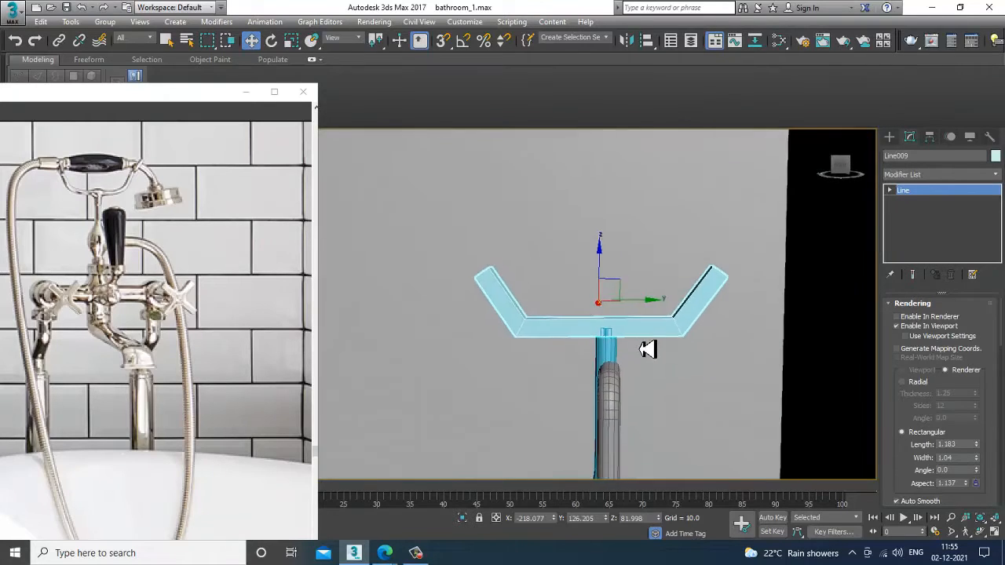
# Step: Shift the vertices of both bracket arms inward along Y to narrow the bracket around the upright
pyautogui.press('1')
pyautogui.moveTo(383, 219); pyautogui.dragTo(567, 387)
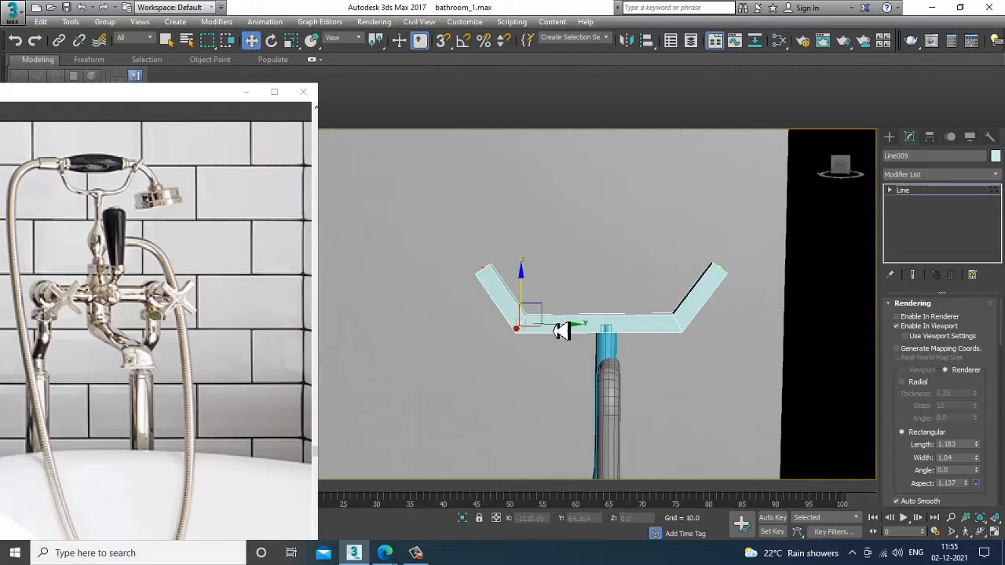
pyautogui.moveTo(568, 334); pyautogui.dragTo(619, 313)
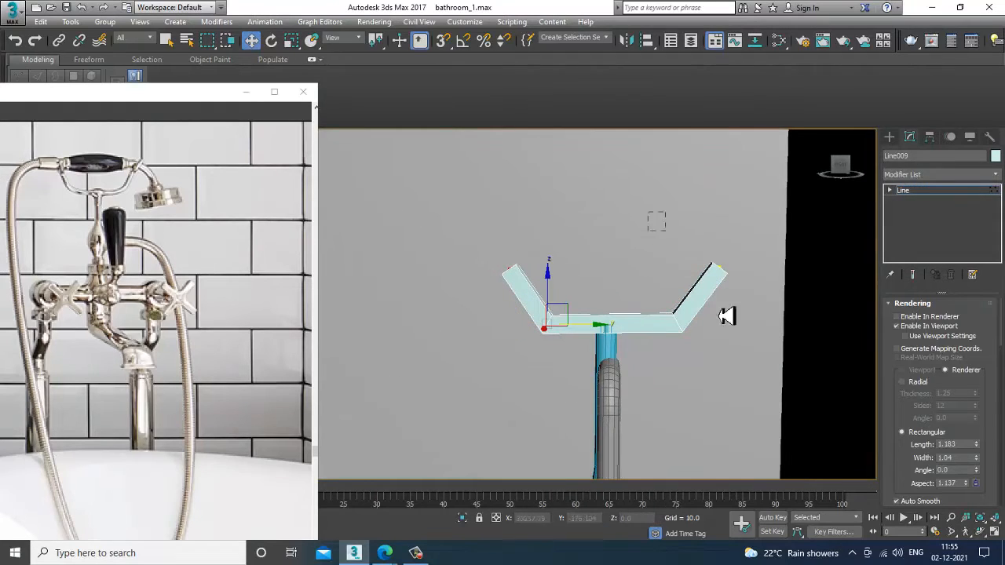
pyautogui.moveTo(727, 316); pyautogui.dragTo(824, 410)
pyautogui.moveTo(752, 281); pyautogui.dragTo(741, 280)
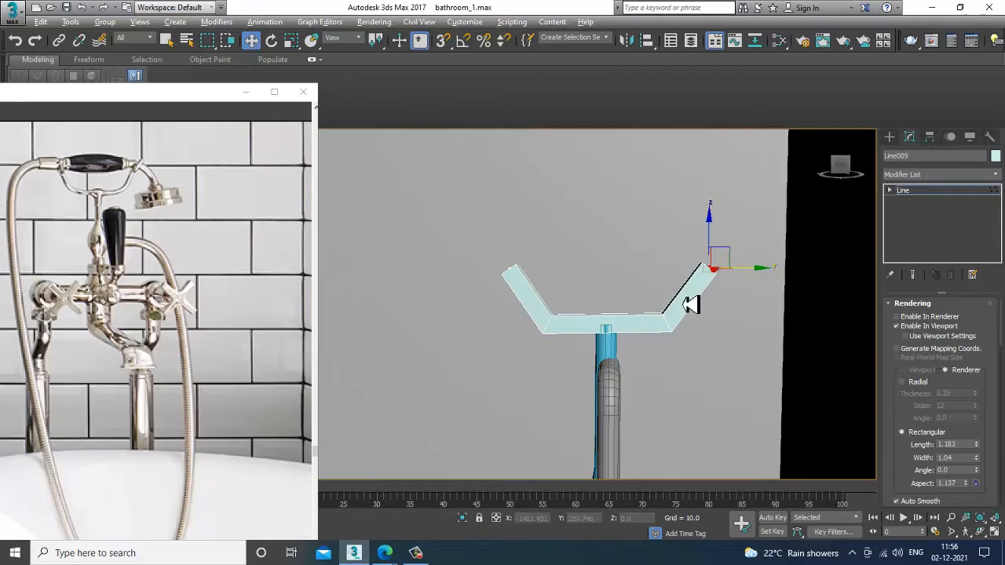
# Step: Select the bracket's two lower corner vertices and round them with Fillet
pyautogui.keyDown('alt'); pyautogui.moveTo(635, 312); pyautogui.dragTo(660, 323, button='middle'); pyautogui.keyUp('alt')
pyautogui.moveTo(579, 296); pyautogui.dragTo(629, 367)
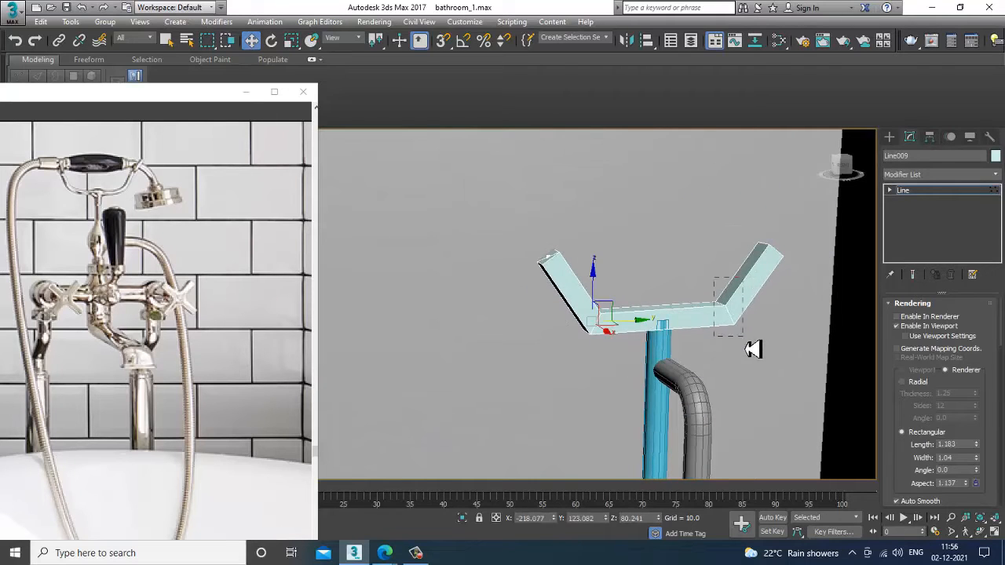
pyautogui.moveTo(750, 346); pyautogui.dragTo(748, 343)
pyautogui.moveTo(901, 480); pyautogui.dragTo(869, 91)
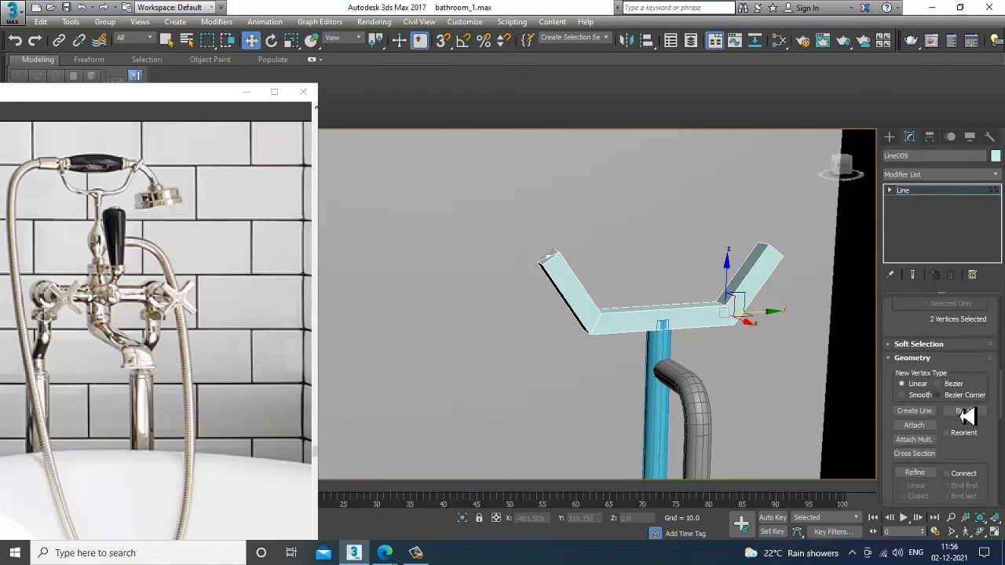
pyautogui.moveTo(974, 463); pyautogui.dragTo(972, 259)
pyautogui.click(914, 450)
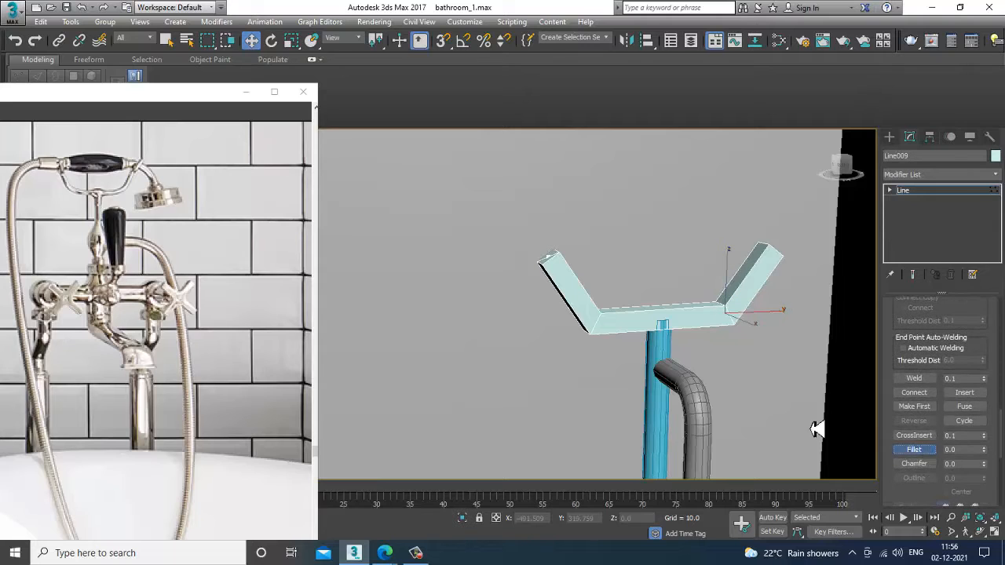
pyautogui.press('F3')
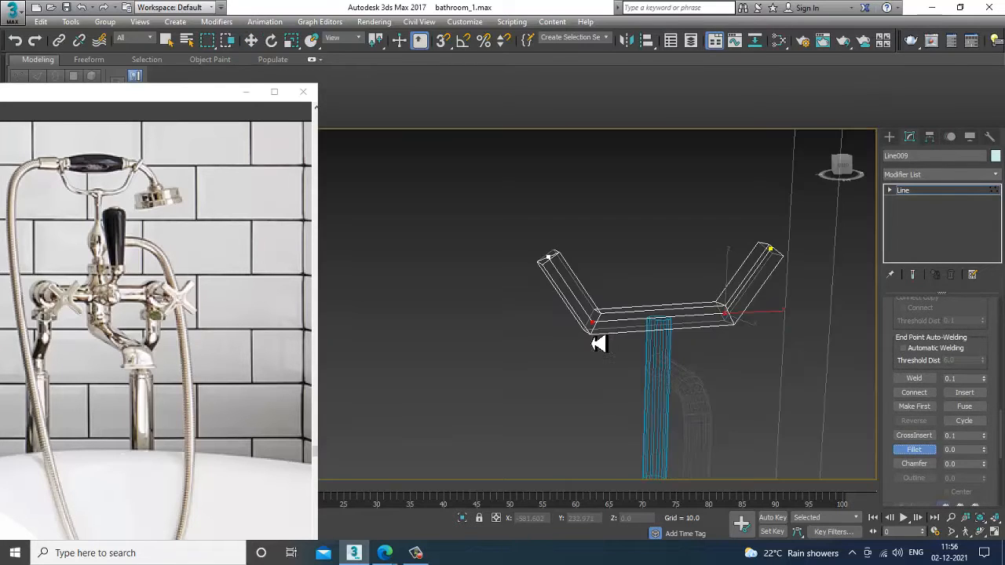
pyautogui.press('F3')
pyautogui.moveTo(601, 330); pyautogui.dragTo(603, 330)
pyautogui.press('w')
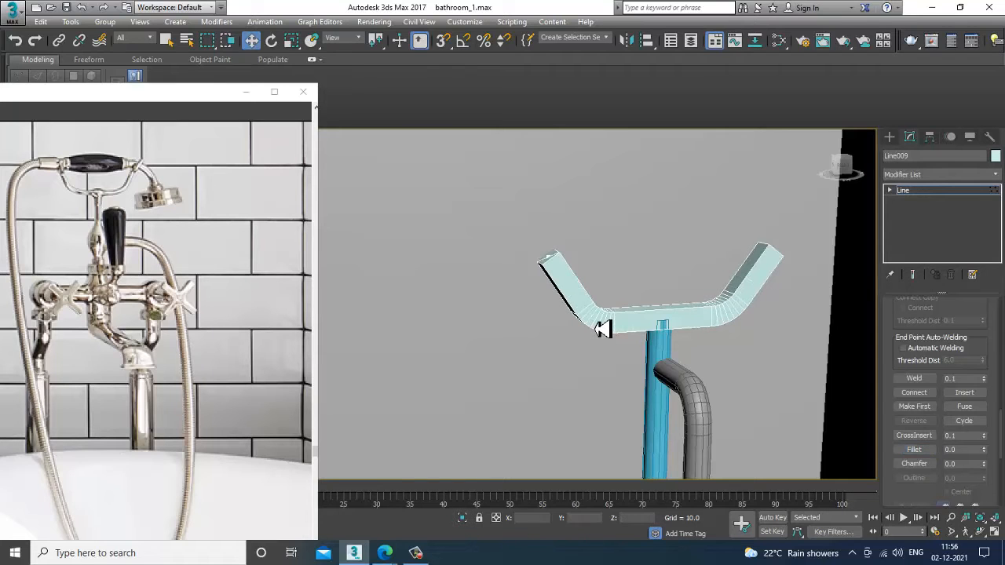
# Step: Examine the rounded bracket from several angles against the upright and the shower wall, and leave vertex editing
pyautogui.keyDown('alt'); pyautogui.moveTo(602, 330); pyautogui.dragTo(664, 348, button='middle'); pyautogui.keyUp('alt')
pyautogui.scroll(4, 664, 348)
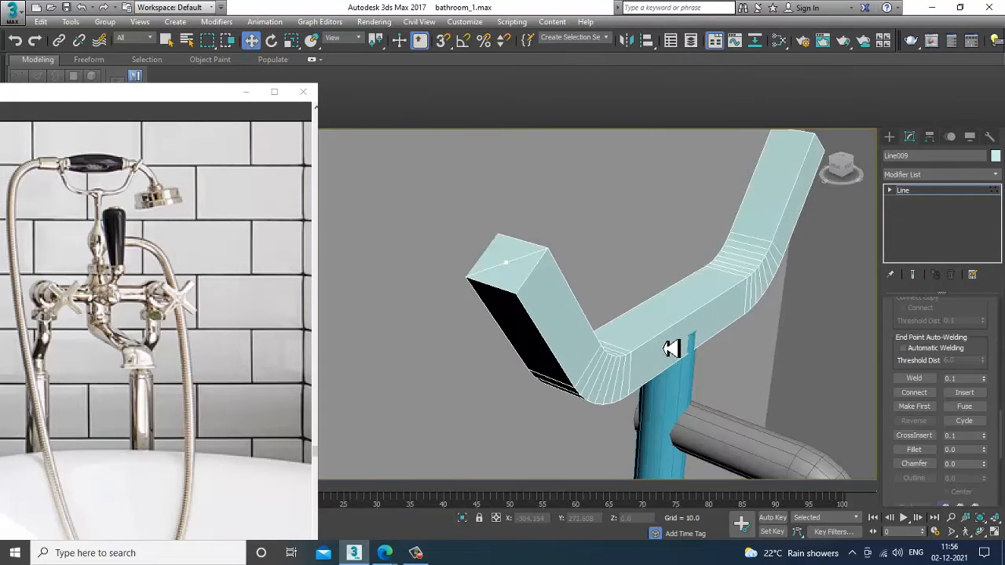
pyautogui.keyDown('alt'); pyautogui.moveTo(789, 366); pyautogui.dragTo(669, 358, button='middle'); pyautogui.keyUp('alt')
pyautogui.scroll(-2, 767, 361)
pyautogui.scroll(-8, 792, 375)
pyautogui.keyDown('alt'); pyautogui.moveTo(669, 358); pyautogui.dragTo(814, 259, button='middle'); pyautogui.keyUp('alt')
pyautogui.scroll(4, 686, 357)
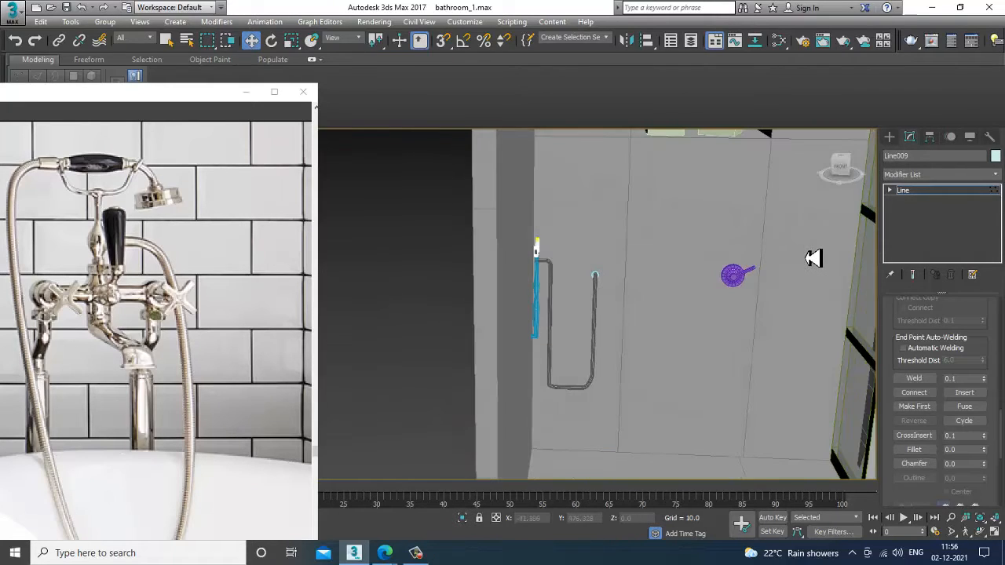
pyautogui.click(943, 191)
# Step: Show the vanity top in the reference photo at 1:1 and narrow the photo window to clear the viewport
pyautogui.click(135, 272)
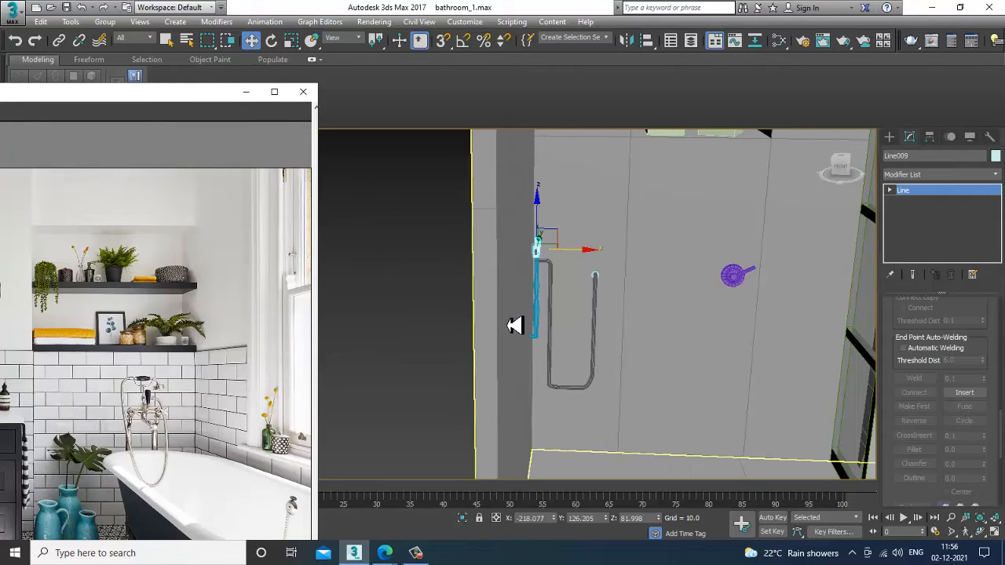
pyautogui.moveTo(716, 267); pyautogui.dragTo(622, 280, button='middle')
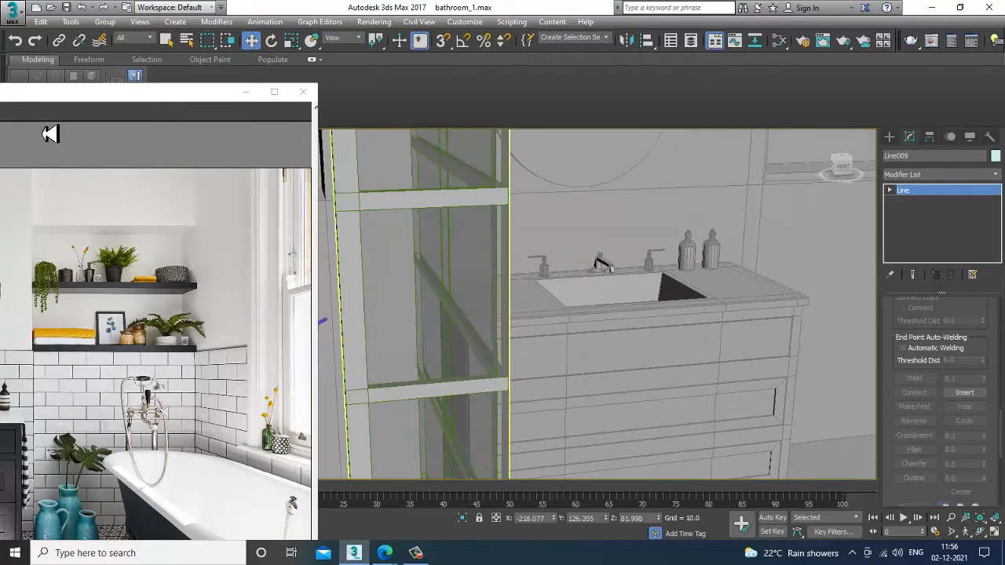
pyautogui.moveTo(83, 91); pyautogui.dragTo(414, 52)
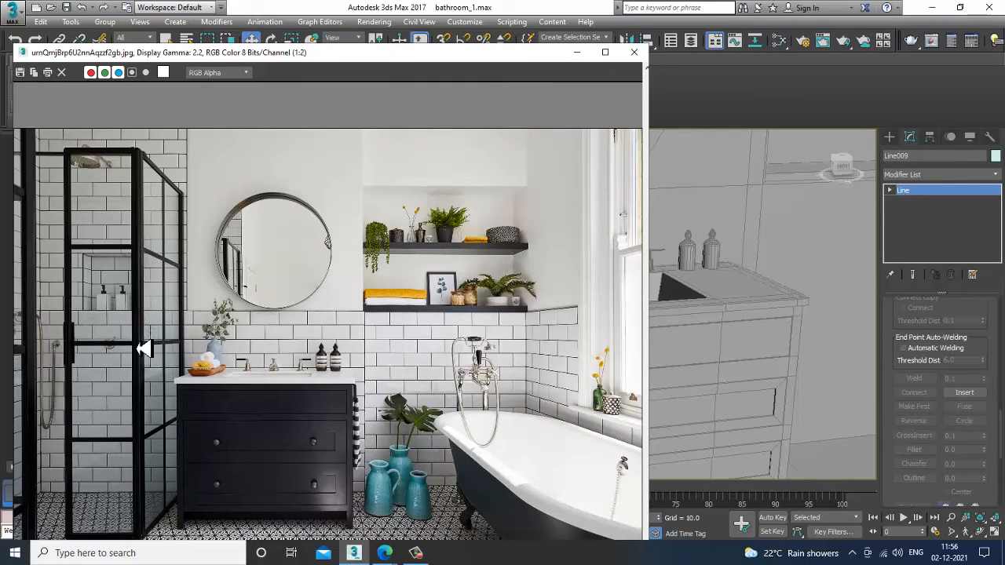
pyautogui.scroll(1, 290, 397)
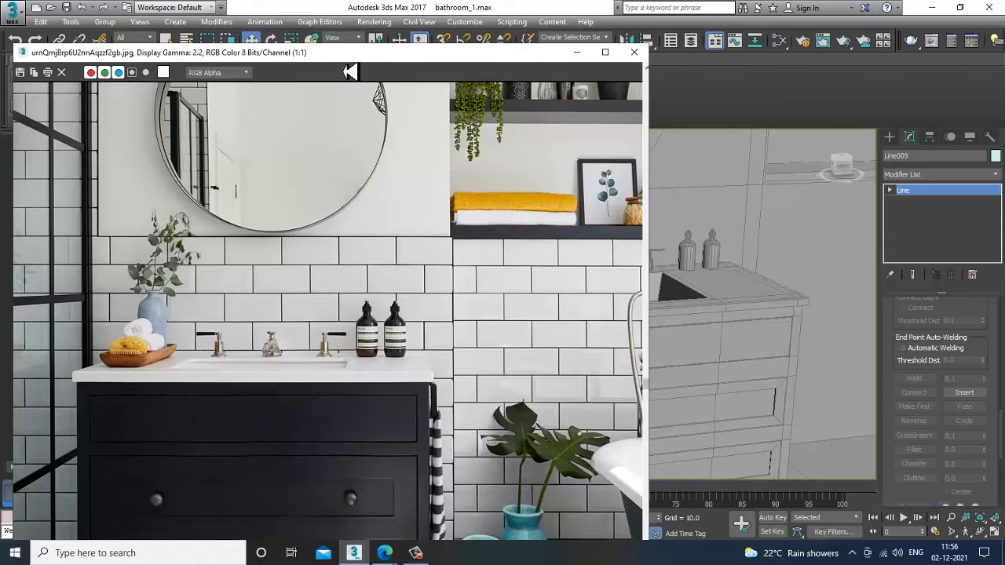
pyautogui.click(777, 346)
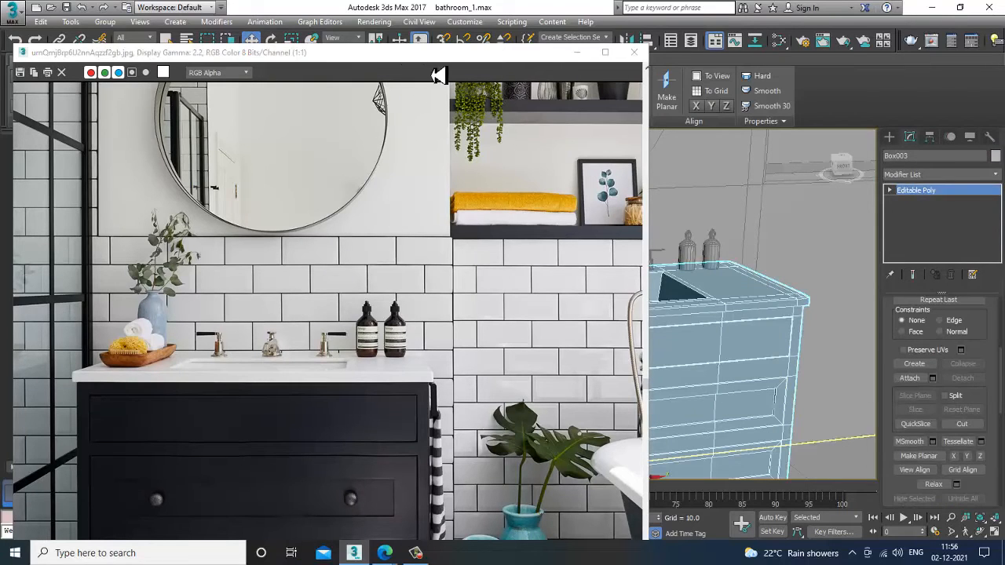
pyautogui.moveTo(438, 57); pyautogui.dragTo(363, 28)
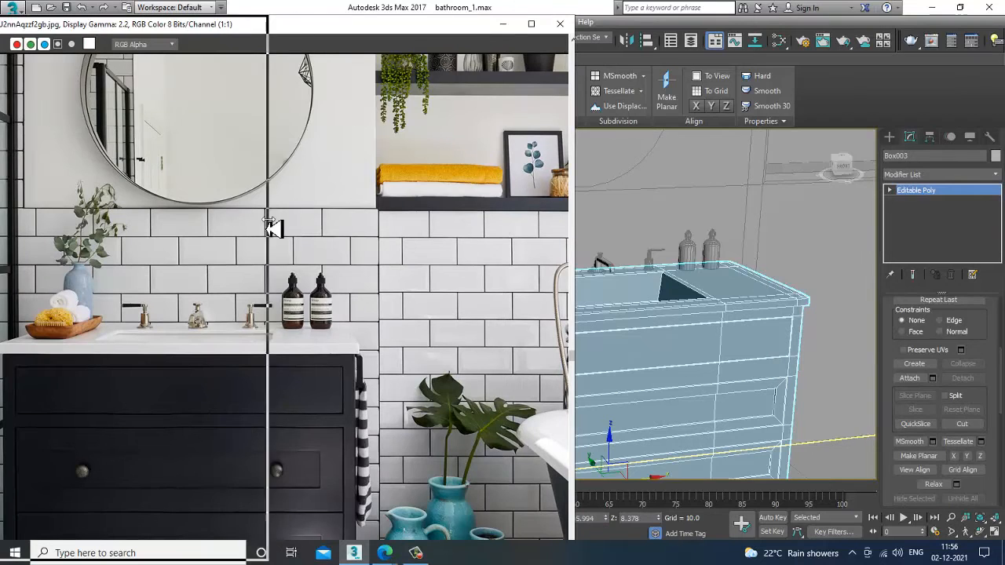
pyautogui.moveTo(269, 222); pyautogui.dragTo(206, 226)
# Step: Draw a thin box with AutoGrid on the countertop beside the sink, with a base about 40.5 by 14.6
pyautogui.keyDown('alt'); pyautogui.moveTo(514, 359); pyautogui.dragTo(637, 265, button='middle'); pyautogui.keyUp('alt')
pyautogui.scroll(3, 559, 316)
pyautogui.keyDown('alt'); pyautogui.moveTo(557, 316); pyautogui.dragTo(574, 321, button='middle'); pyautogui.keyUp('alt')
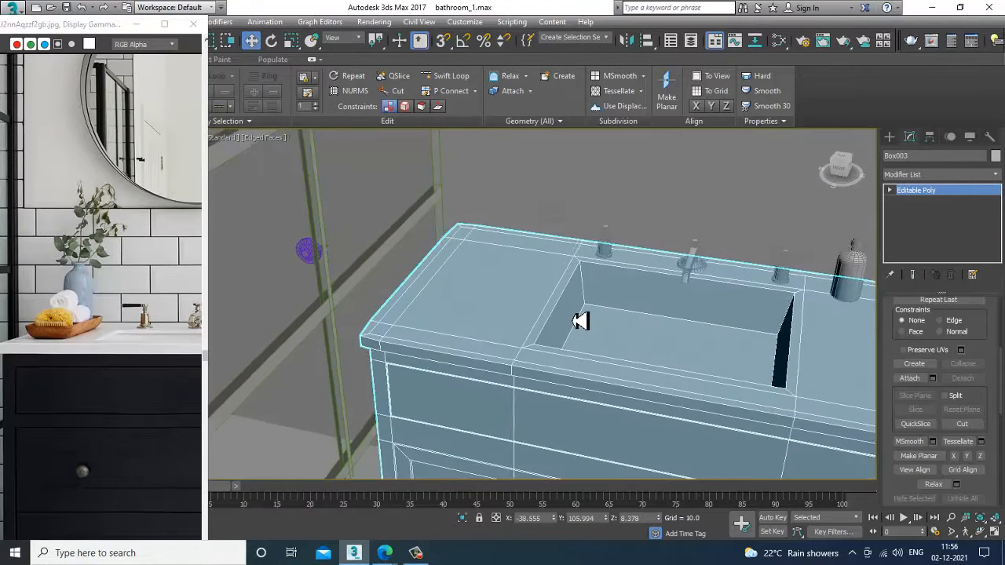
pyautogui.scroll(2, 581, 318)
pyautogui.click(890, 138)
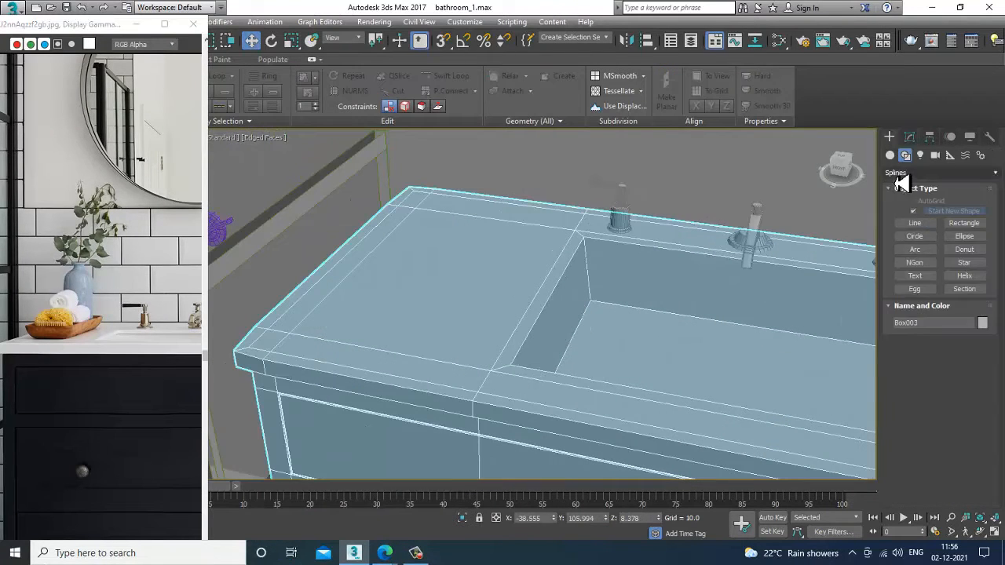
pyautogui.click(919, 213)
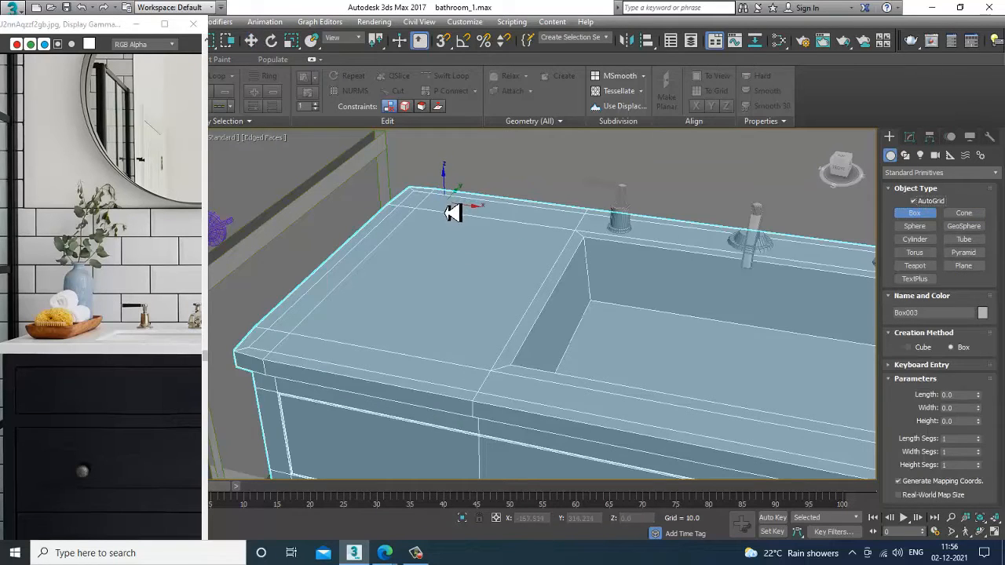
pyautogui.moveTo(454, 213); pyautogui.dragTo(444, 332)
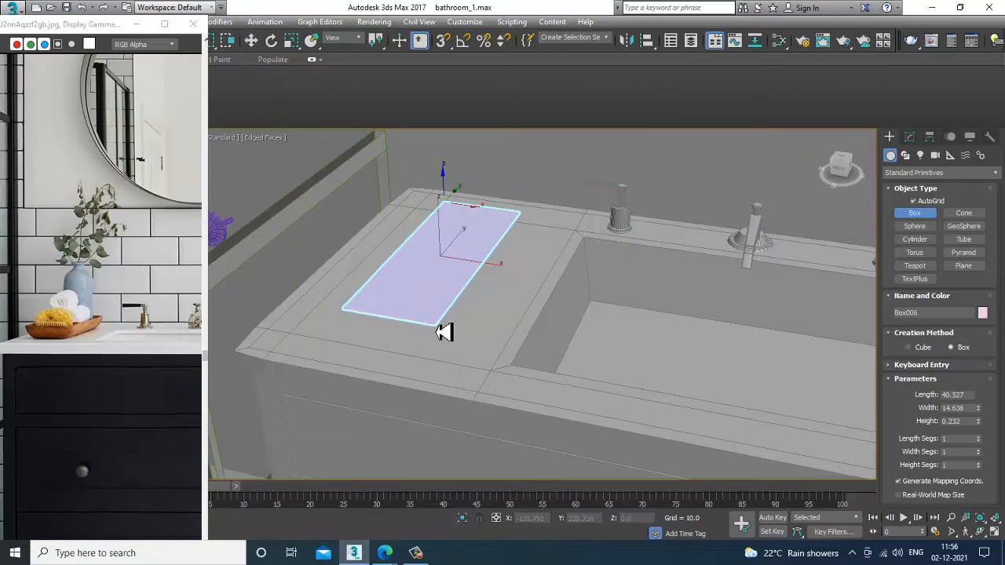
pyautogui.click(444, 318)
pyautogui.press('w')
pyautogui.scroll(5, 456, 303)
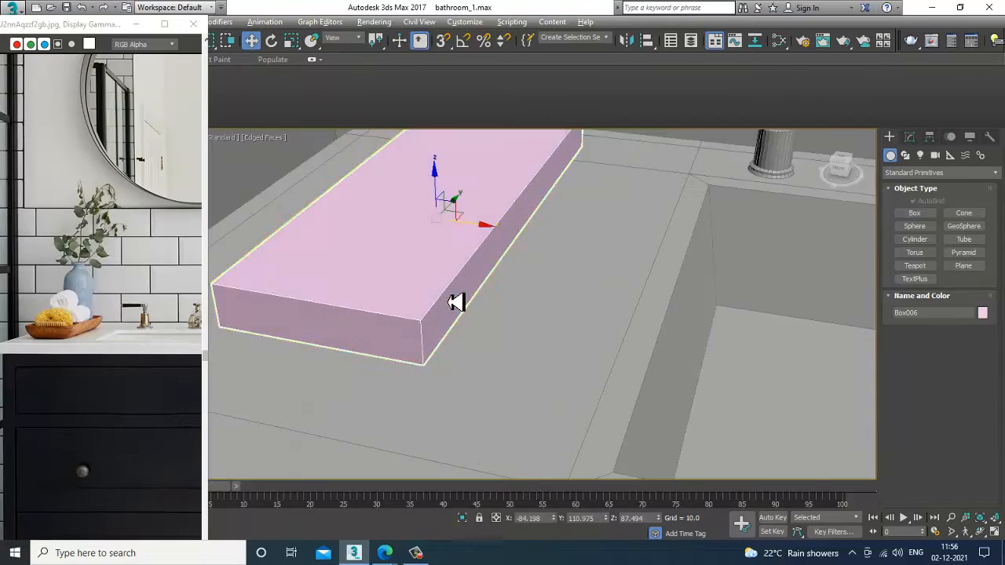
# Step: Convert the box to Editable Poly and scale its top face uniformly to about 111% so the sides flare outward
pyautogui.press('r')
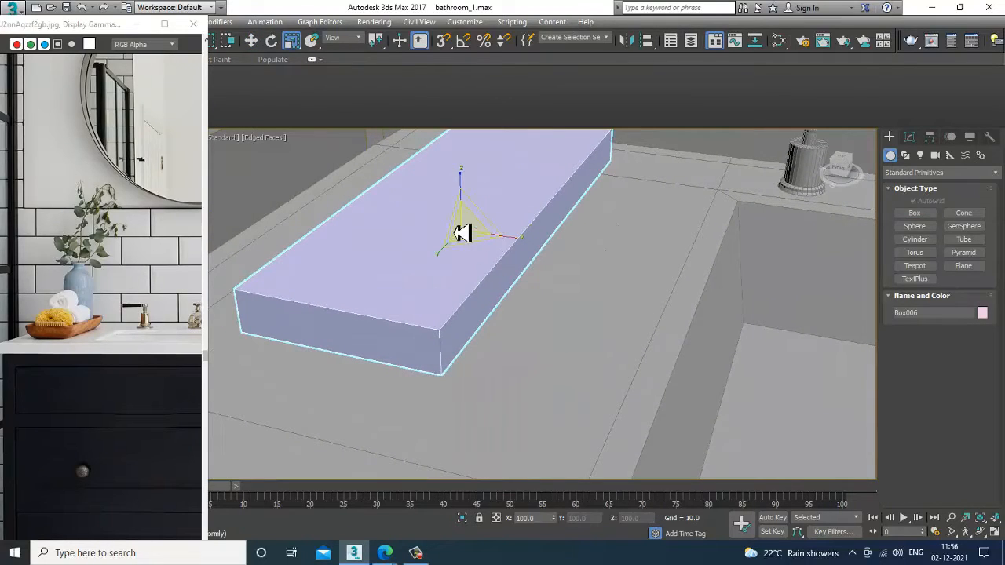
pyautogui.rightClick(428, 206)
pyautogui.moveTo(515, 330)
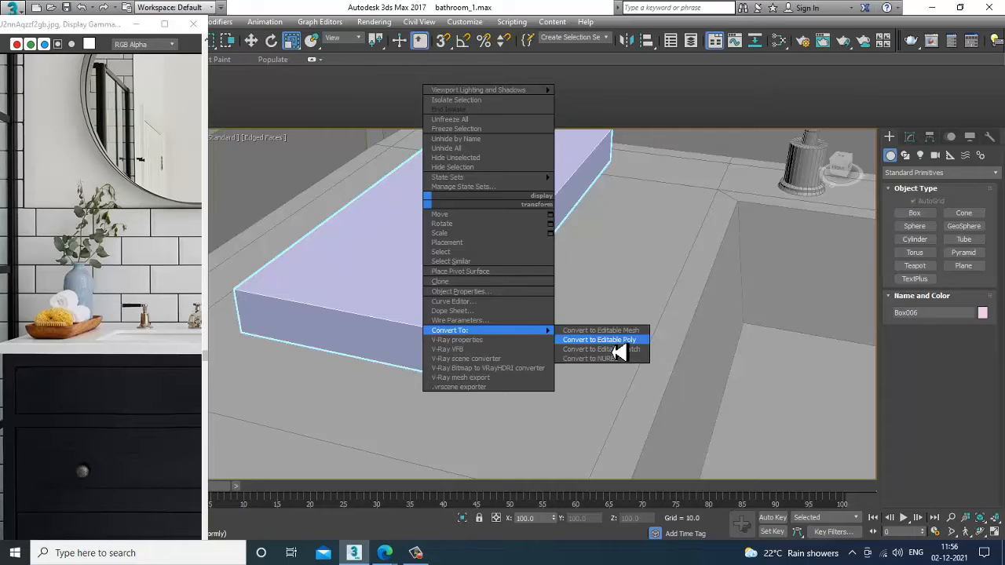
pyautogui.click(612, 343)
pyautogui.press('4')
pyautogui.click(442, 221)
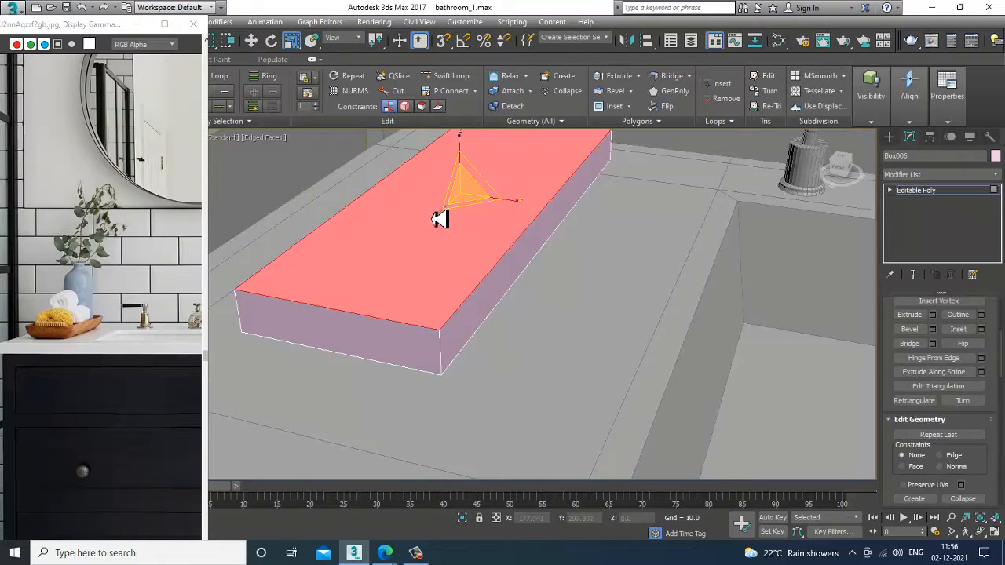
pyautogui.moveTo(464, 209); pyautogui.dragTo(456, 197)
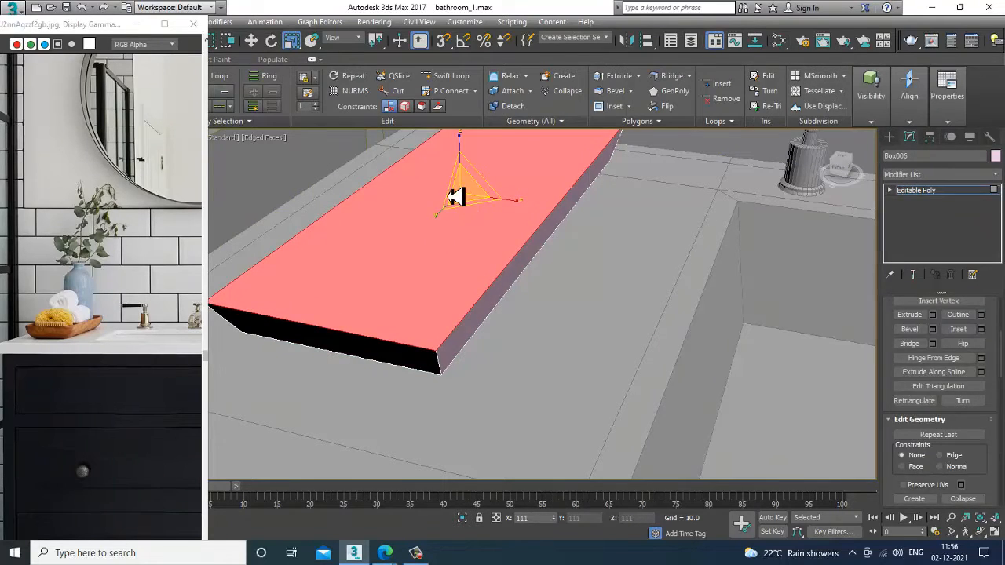
# Step: Insert two horizontal edge loops around the box's sides with Swift Loop, one near mid-height and one near the base
pyautogui.press('w')
pyautogui.keyDown('alt'); pyautogui.moveTo(456, 197); pyautogui.dragTo(555, 265, button='middle'); pyautogui.keyUp('alt')
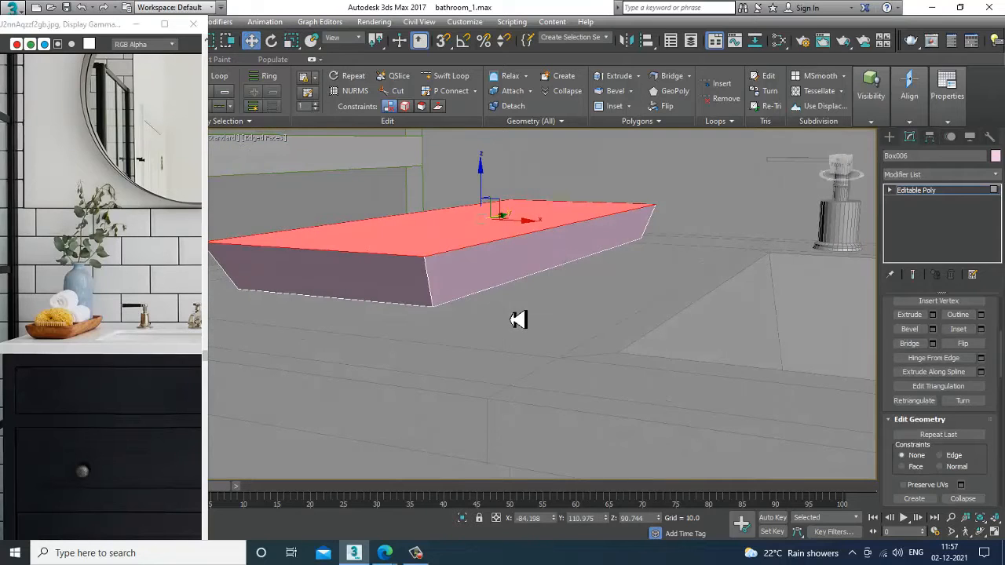
pyautogui.click(448, 76)
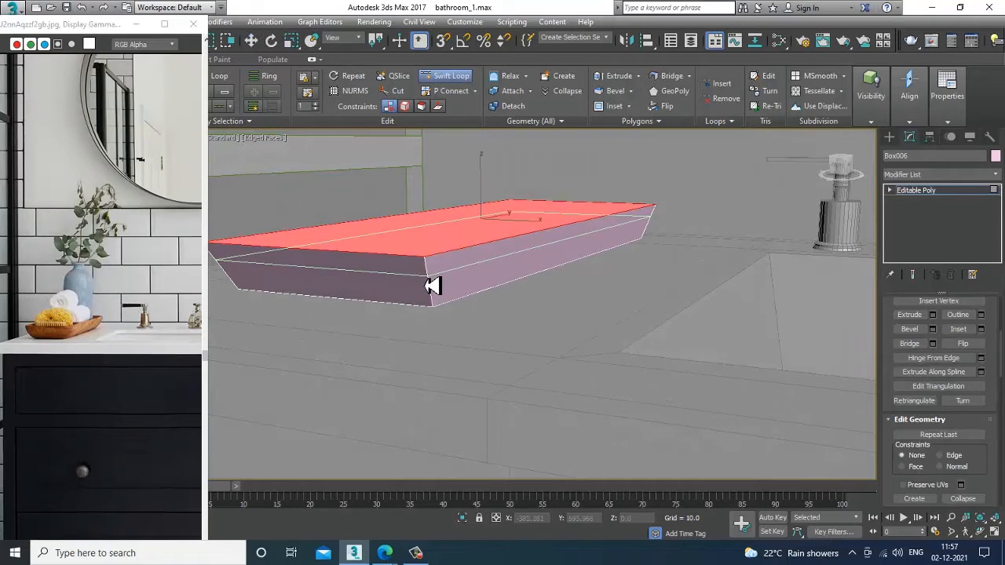
pyautogui.click(433, 285)
pyautogui.rightClick(434, 287)
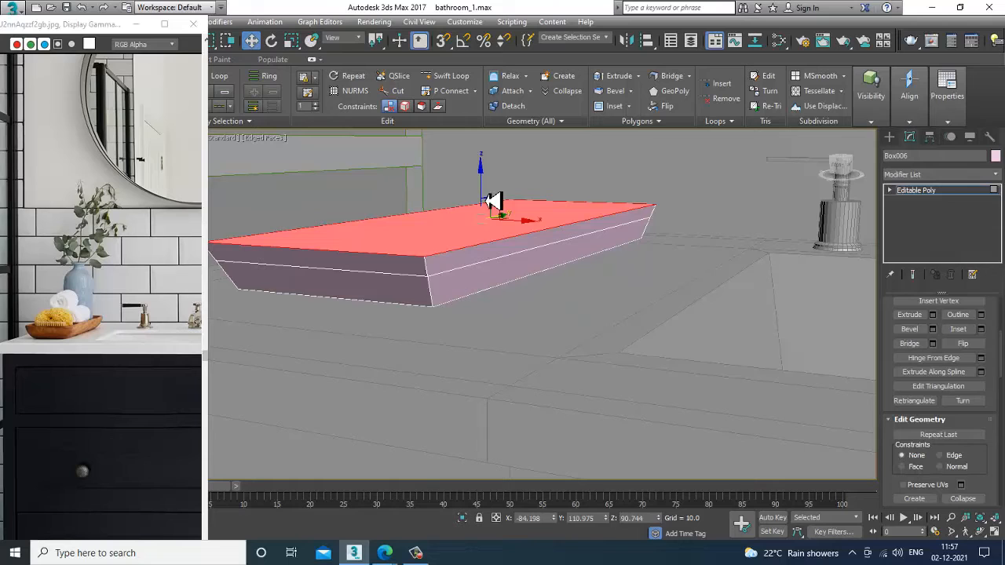
pyautogui.click(451, 76)
pyautogui.click(436, 304)
pyautogui.click(440, 308)
pyautogui.rightClick(445, 313)
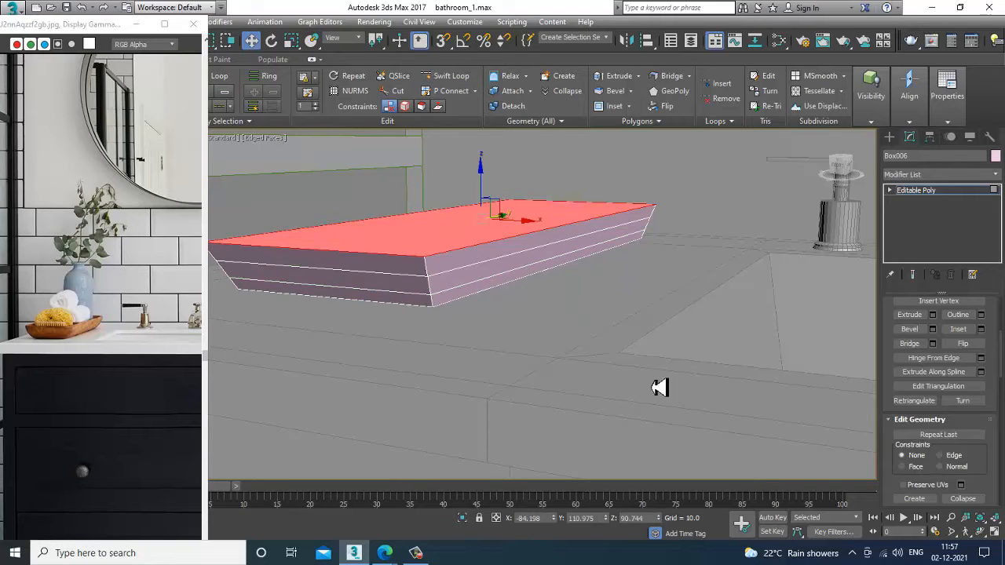
# Step: Select both side edge loops and scale them uniformly to about 106% to give the sides a rounded profile
pyautogui.press('2')
pyautogui.doubleClick(460, 278)
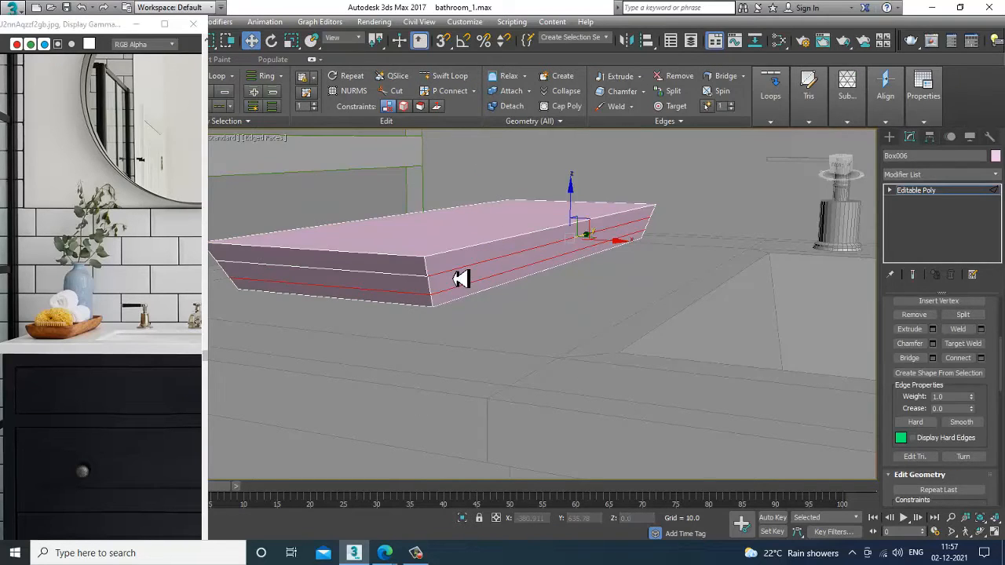
pyautogui.press('r')
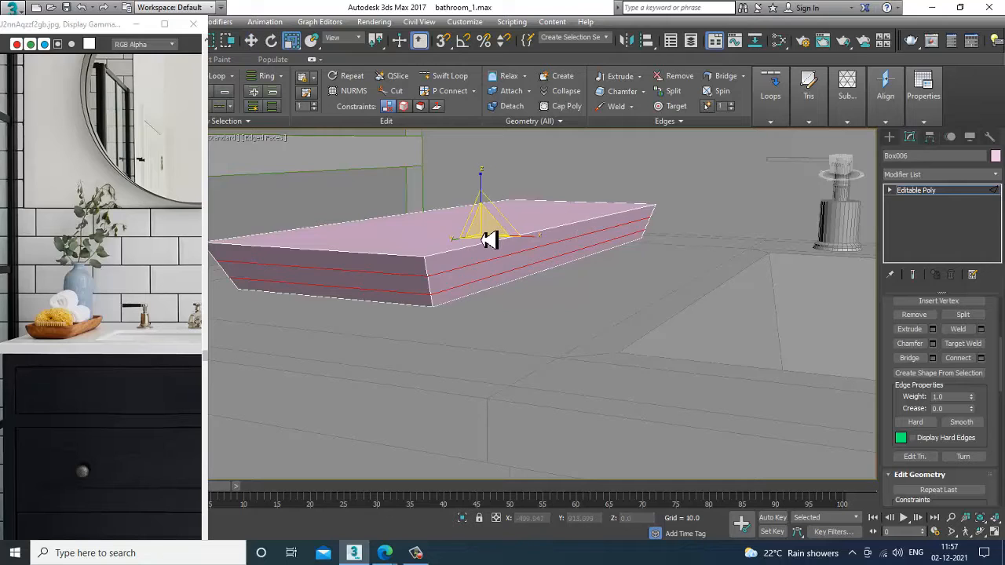
pyautogui.moveTo(482, 238); pyautogui.dragTo(480, 236)
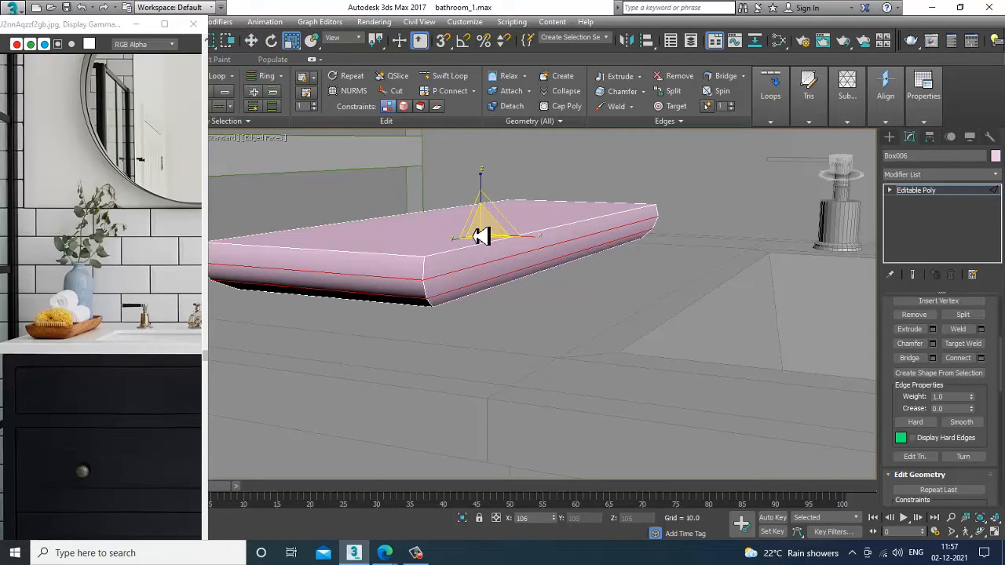
pyautogui.keyDown('alt'); pyautogui.moveTo(485, 235); pyautogui.dragTo(489, 265, button='middle'); pyautogui.keyUp('alt')
pyautogui.press('w')
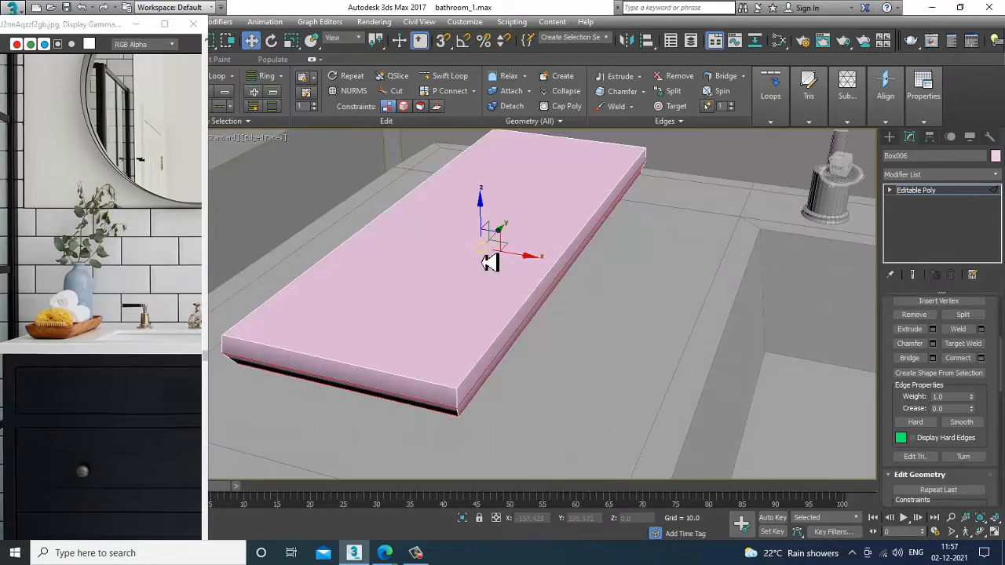
# Step: Inset the box's top face by 0.289 to form a thin rim
pyautogui.press('4')
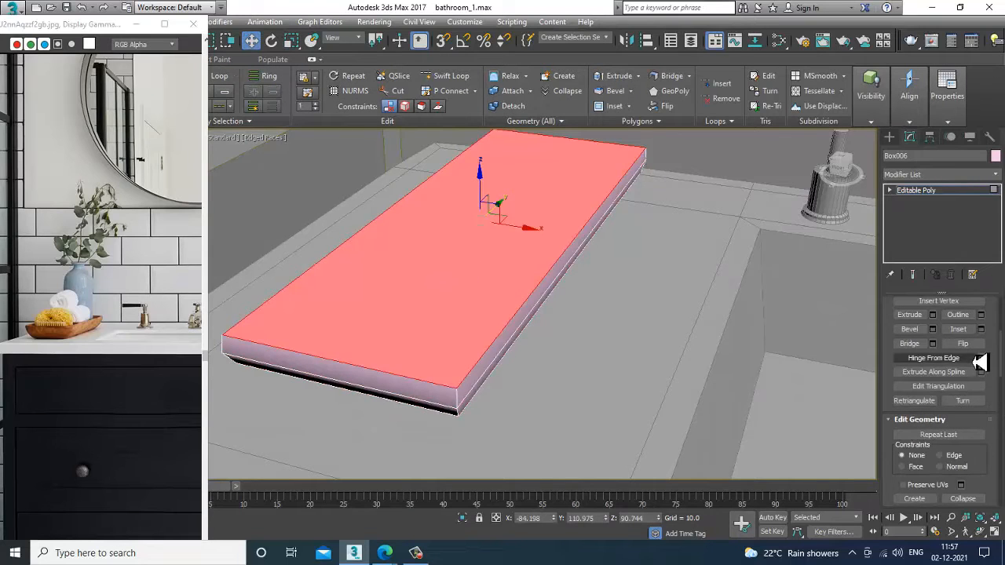
pyautogui.click(981, 329)
pyautogui.moveTo(522, 333); pyautogui.dragTo(531, 340)
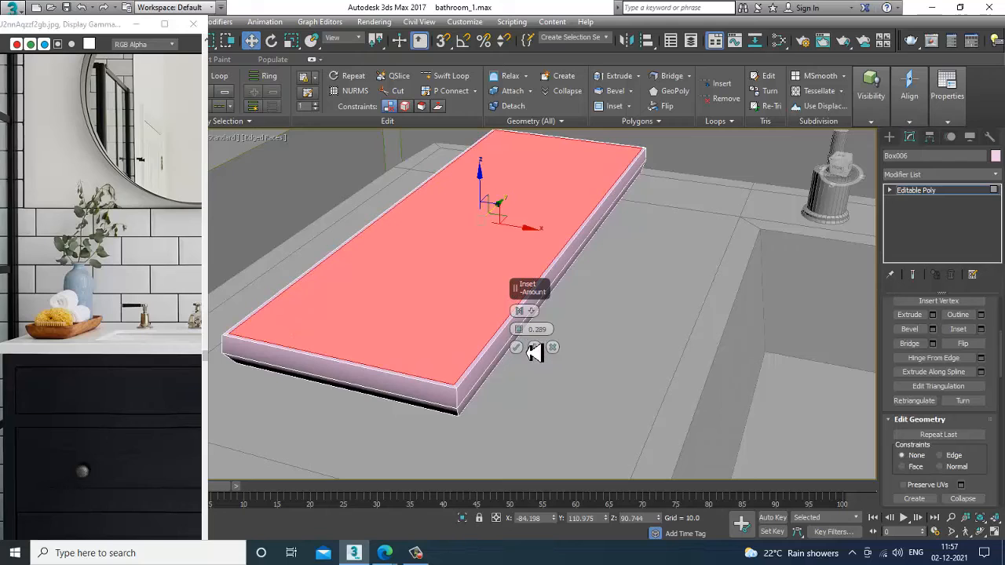
pyautogui.click(532, 349)
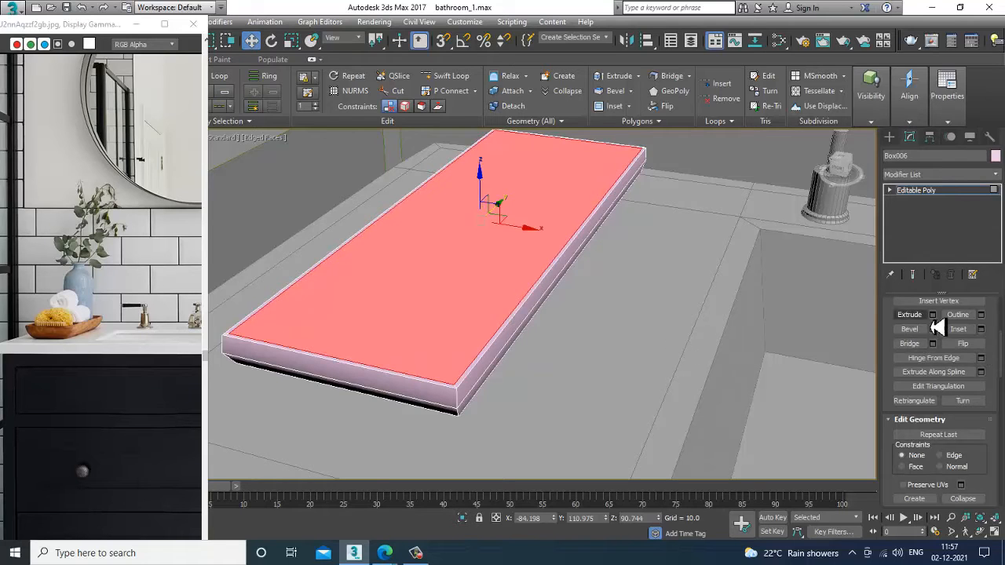
# Step: Extrude the inset top face downward to hollow out the tray, and leave polygon editing
pyautogui.click(933, 316)
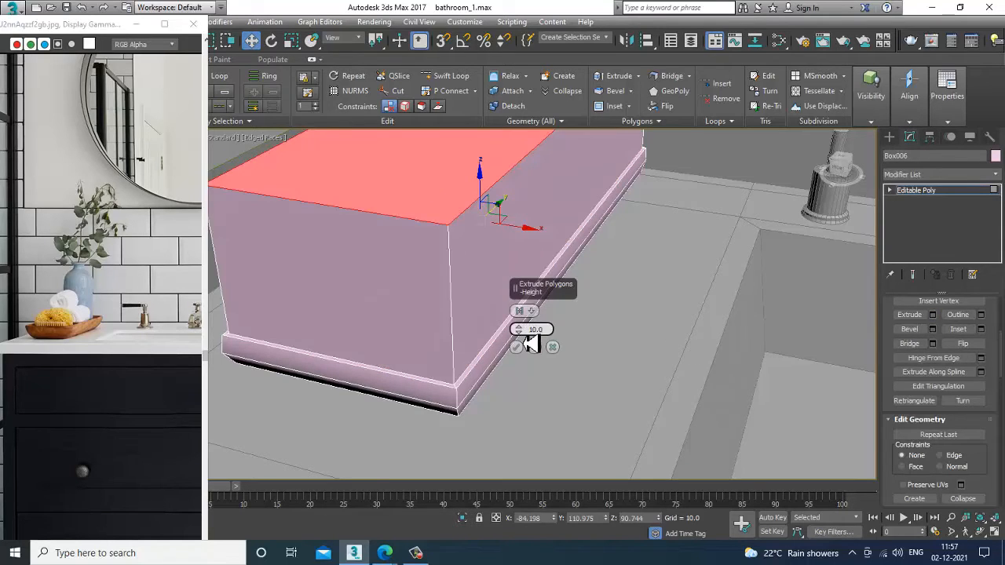
pyautogui.moveTo(532, 346); pyautogui.dragTo(549, 394)
pyautogui.click(516, 347)
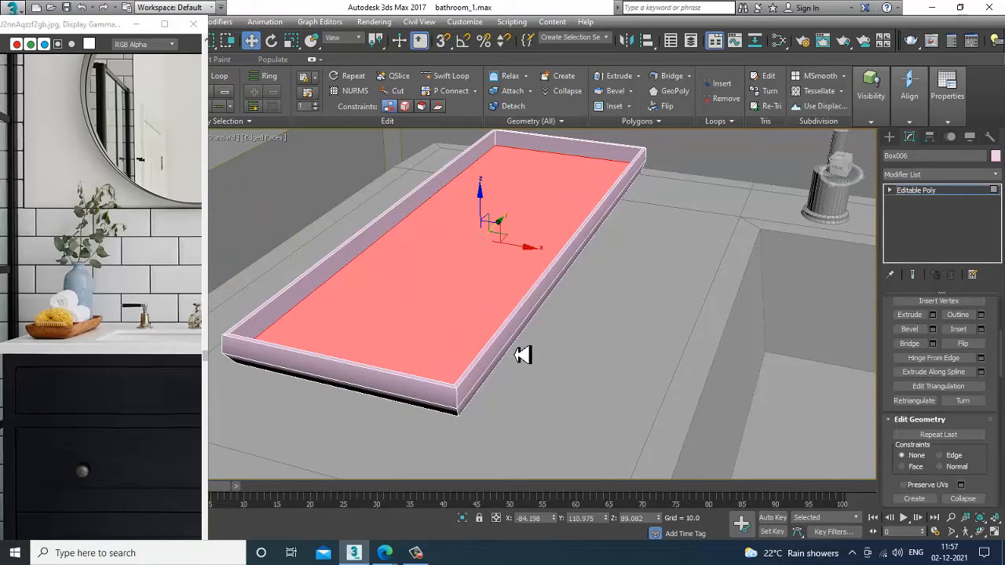
pyautogui.click(890, 137)
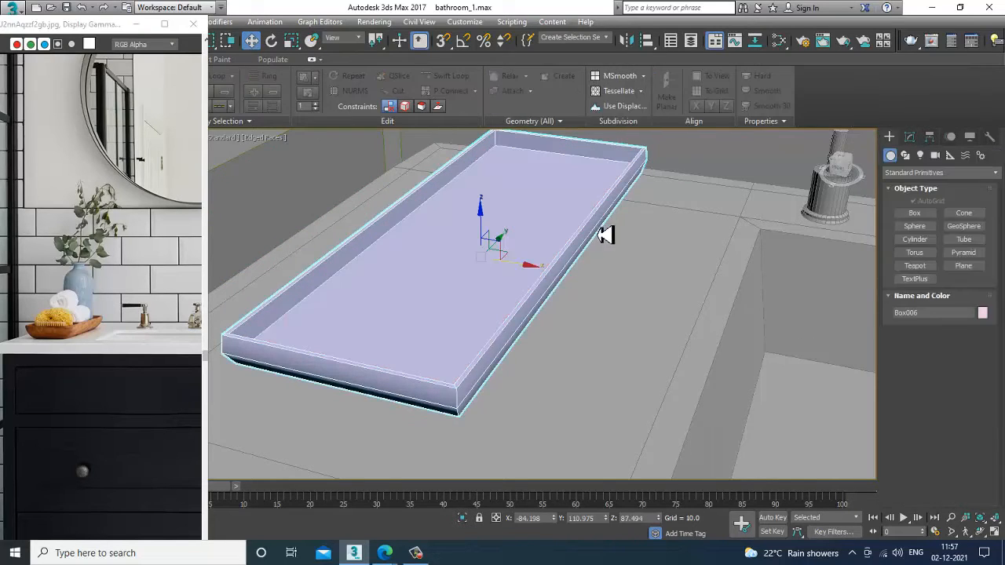
# Step: Create a cylinder with a radius of about 5.4 directly on the far end of the tray's inner surface using AutoGrid
pyautogui.keyDown('alt'); pyautogui.moveTo(605, 230); pyautogui.dragTo(621, 321, button='middle'); pyautogui.keyUp('alt')
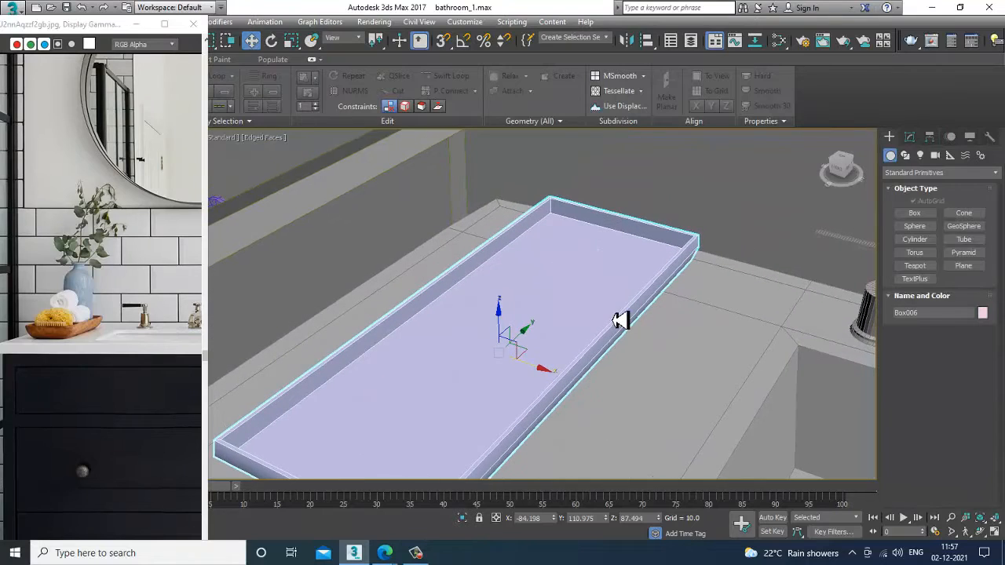
pyautogui.click(924, 242)
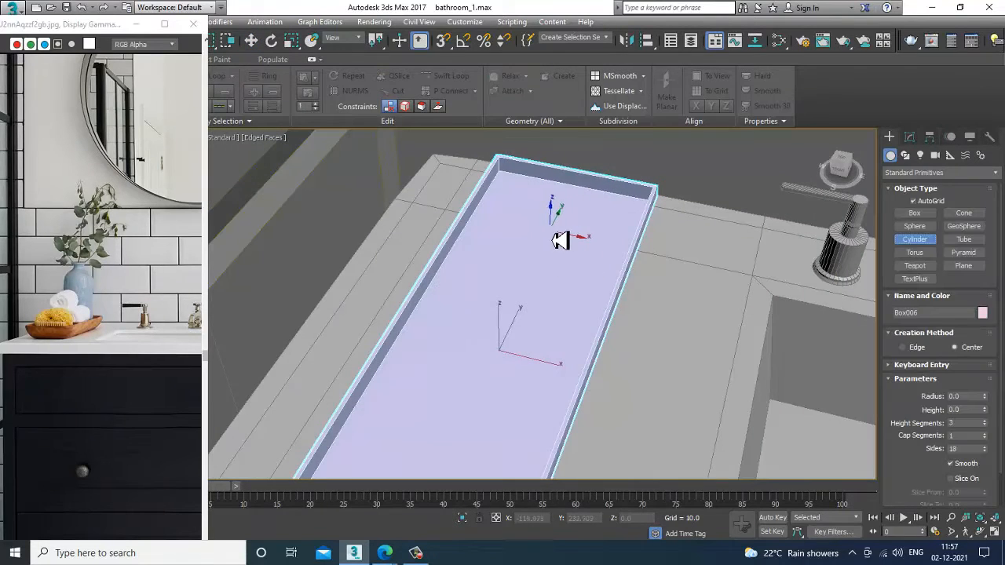
pyautogui.moveTo(554, 229); pyautogui.dragTo(604, 265)
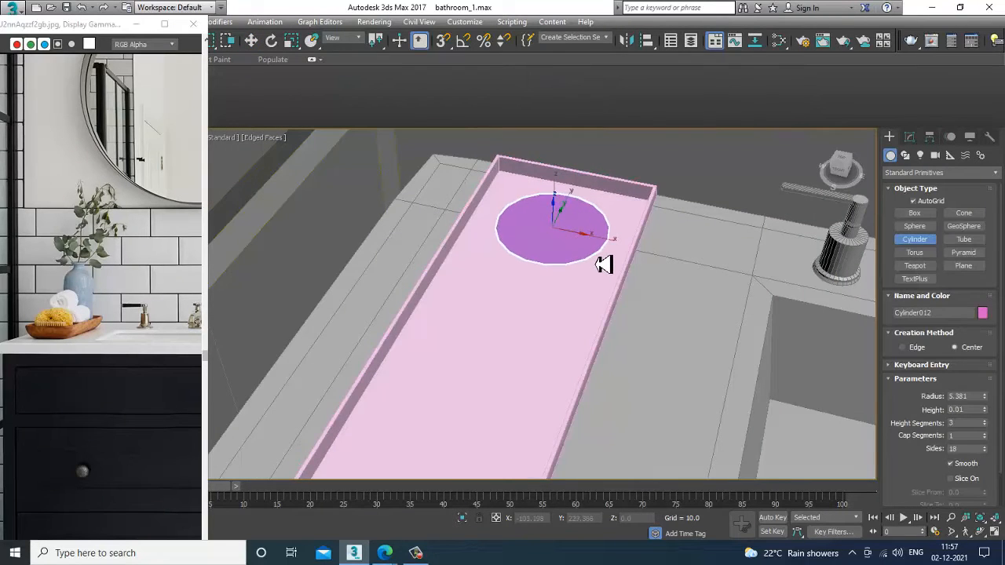
pyautogui.click(616, 102)
pyautogui.rightClick(644, 330)
# Step: Convert the new cylinder on the tray to an Editable Poly
pyautogui.scroll(-5, 651, 291)
pyautogui.moveTo(644, 329)
pyautogui.keyDown('alt'); pyautogui.mouseDown(button='middle')
pyautogui.moveTo(651, 291)
pyautogui.moveTo(657, 323)
pyautogui.mouseUp(button='middle'); pyautogui.keyUp('alt')
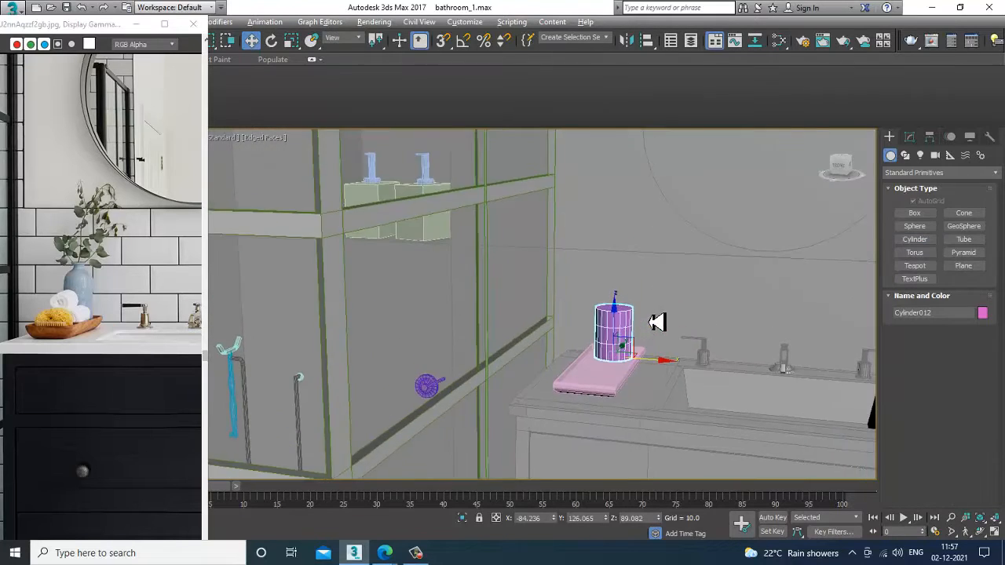
pyautogui.scroll(6, 652, 336)
pyautogui.keyDown('alt'); pyautogui.moveTo(630, 356); pyautogui.dragTo(647, 341, button='middle'); pyautogui.keyUp('alt')
pyautogui.rightClick(550, 271)
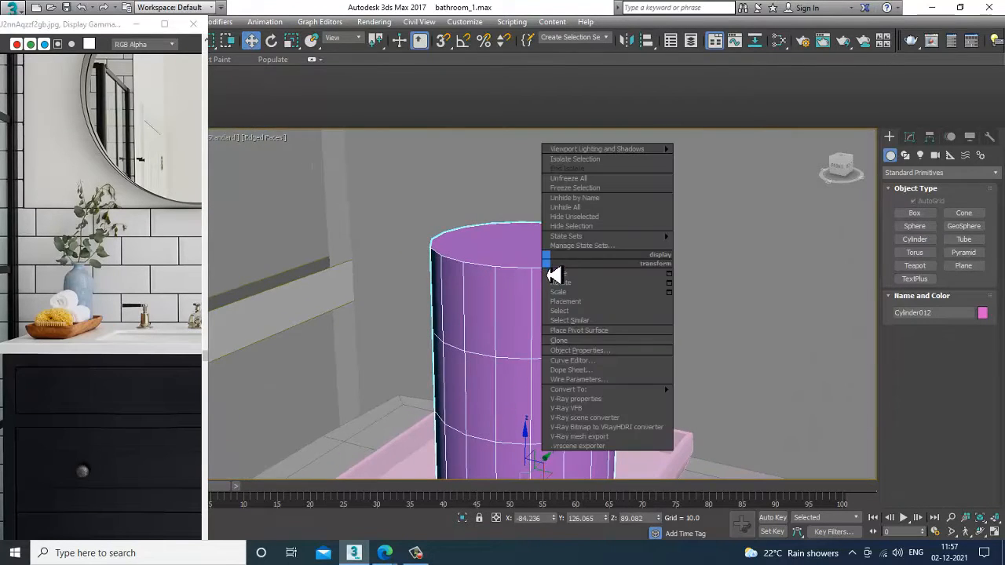
pyautogui.moveTo(617, 388)
pyautogui.click(755, 399)
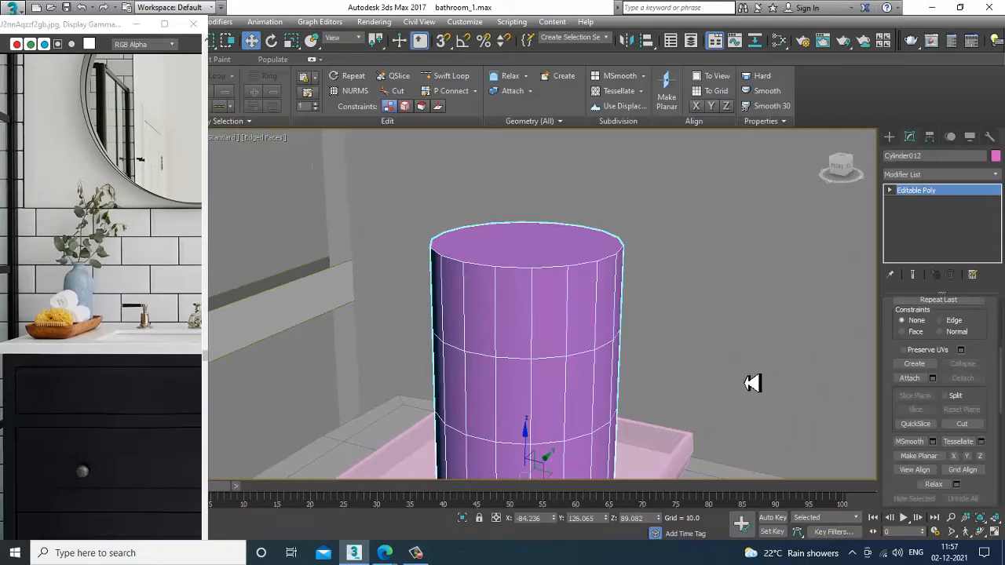
# Step: Bevel the cylinder's top face upward with an outline of -1.0 to start the vase's shoulder
pyautogui.press('4')
pyautogui.click(558, 259)
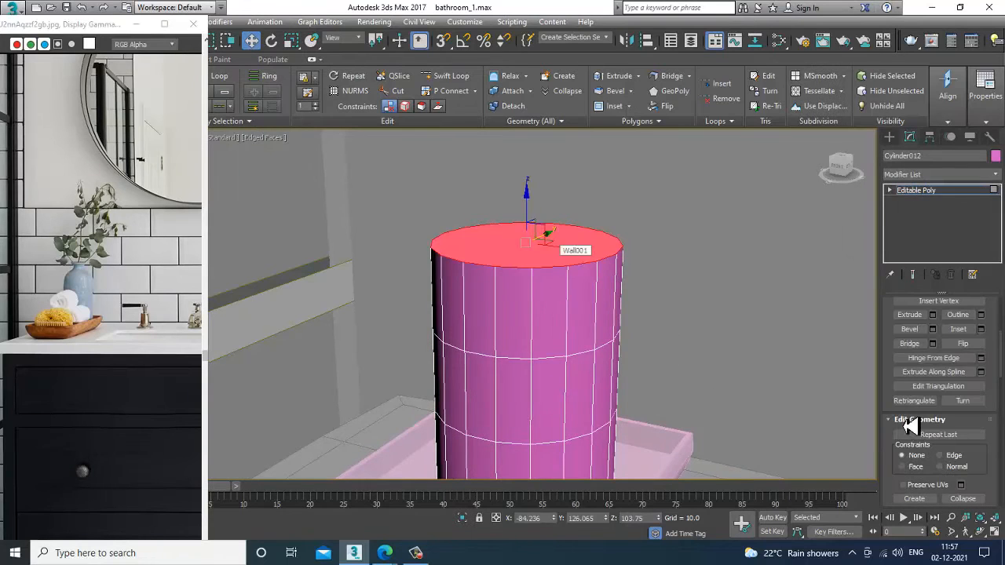
pyautogui.click(933, 330)
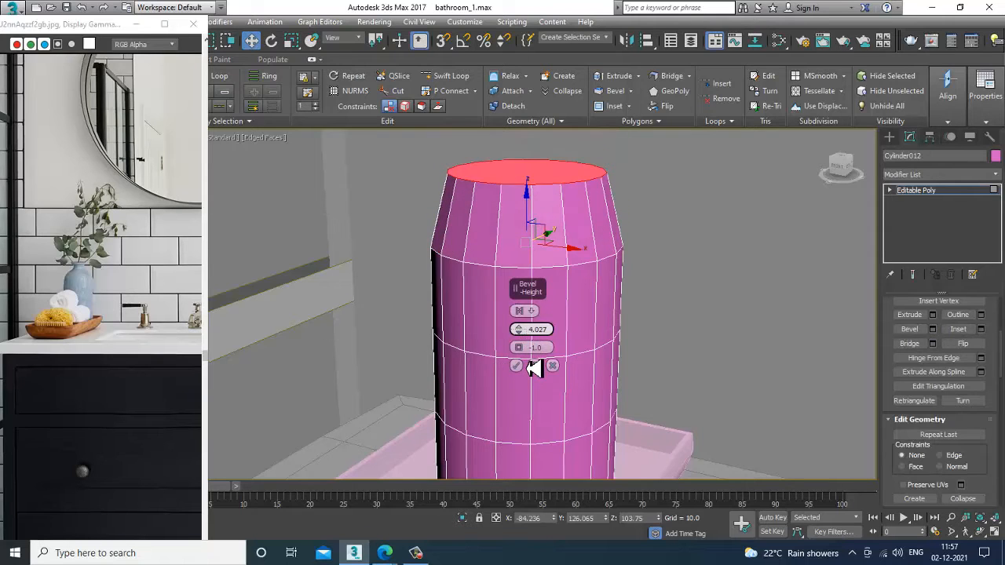
pyautogui.click(535, 366)
pyautogui.click(516, 366)
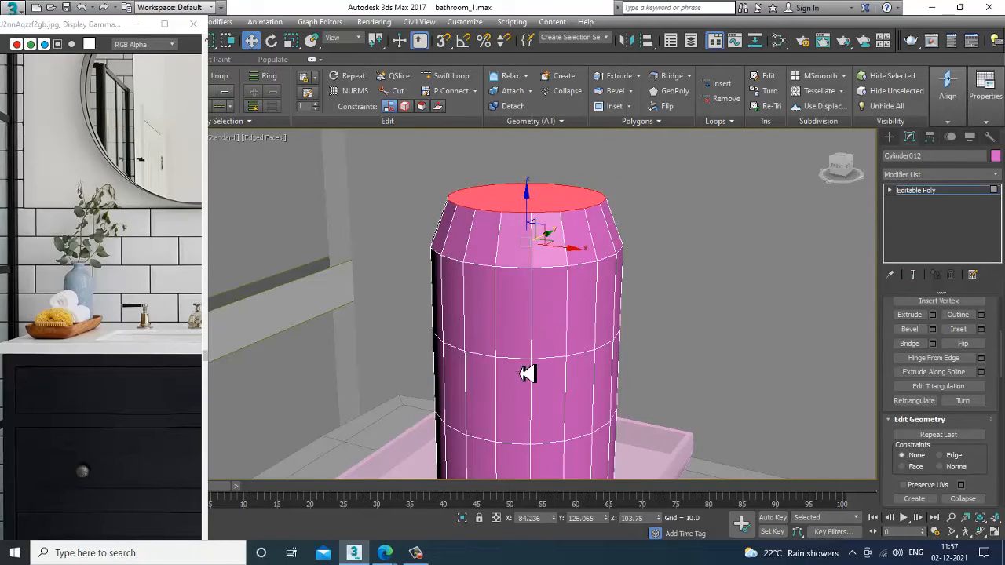
# Step: Extrude the beveled top face upward by 10.0 units
pyautogui.click(982, 330)
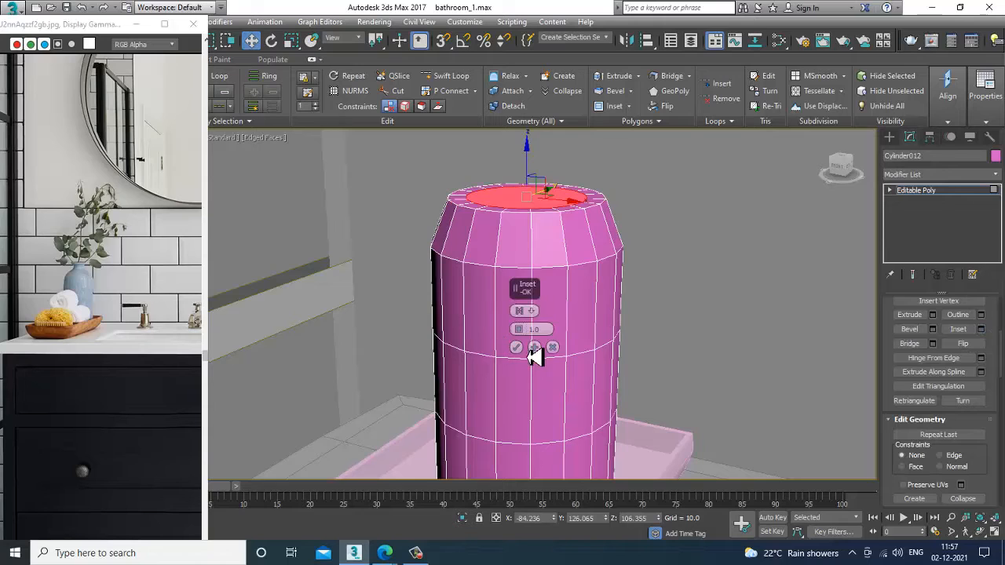
pyautogui.click(552, 348)
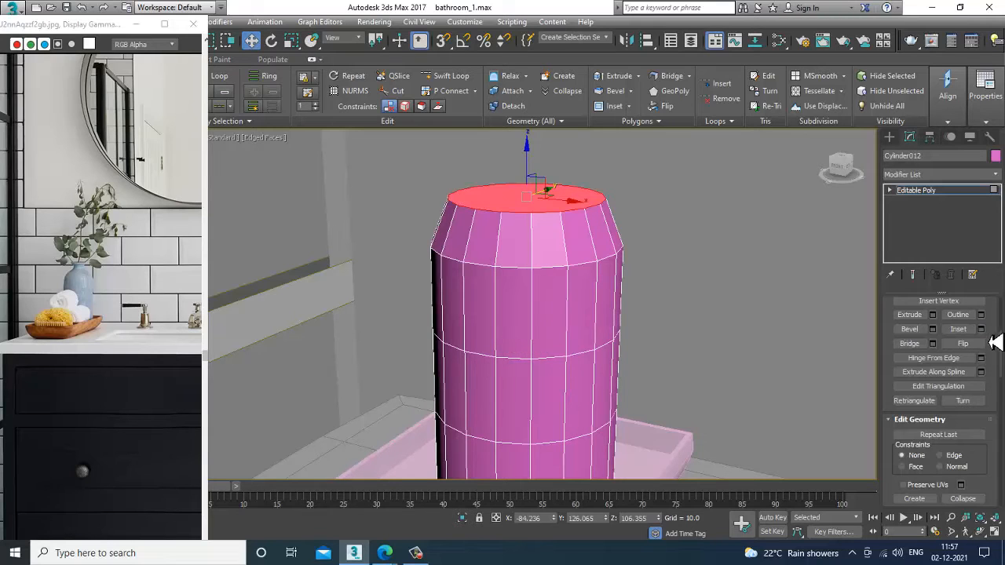
pyautogui.click(933, 315)
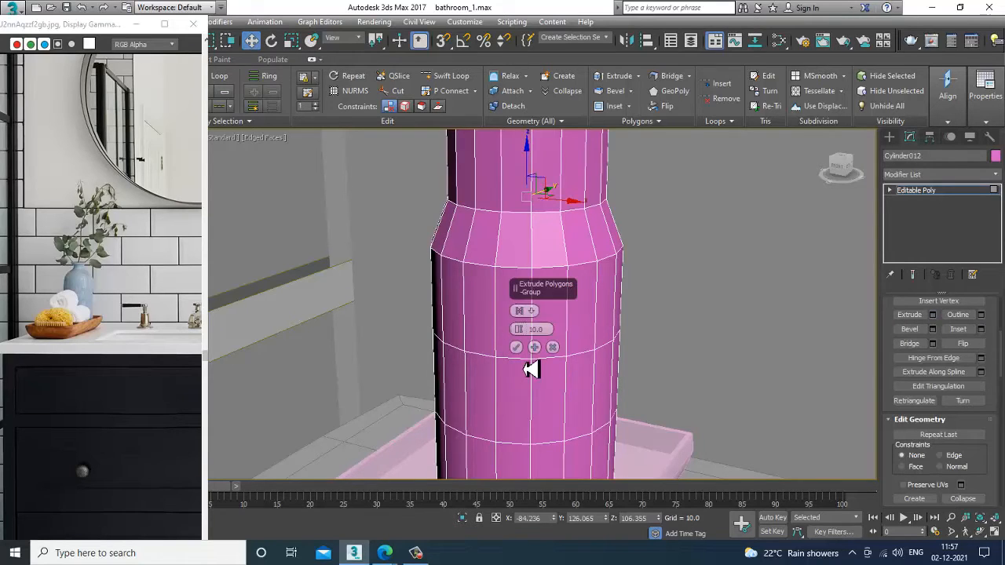
pyautogui.click(517, 347)
# Step: Scale the extruded top face down and lower it by about 7.5 units to form a rounded, tapered shoulder
pyautogui.scroll(-3, 550, 345)
pyautogui.press('r')
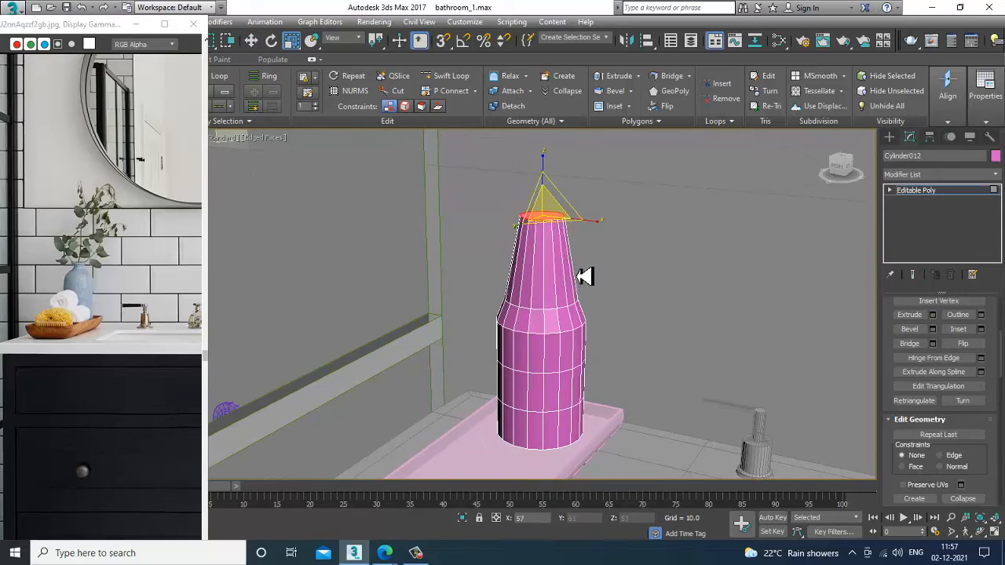
pyautogui.press('w')
pyautogui.moveTo(561, 197); pyautogui.dragTo(574, 266)
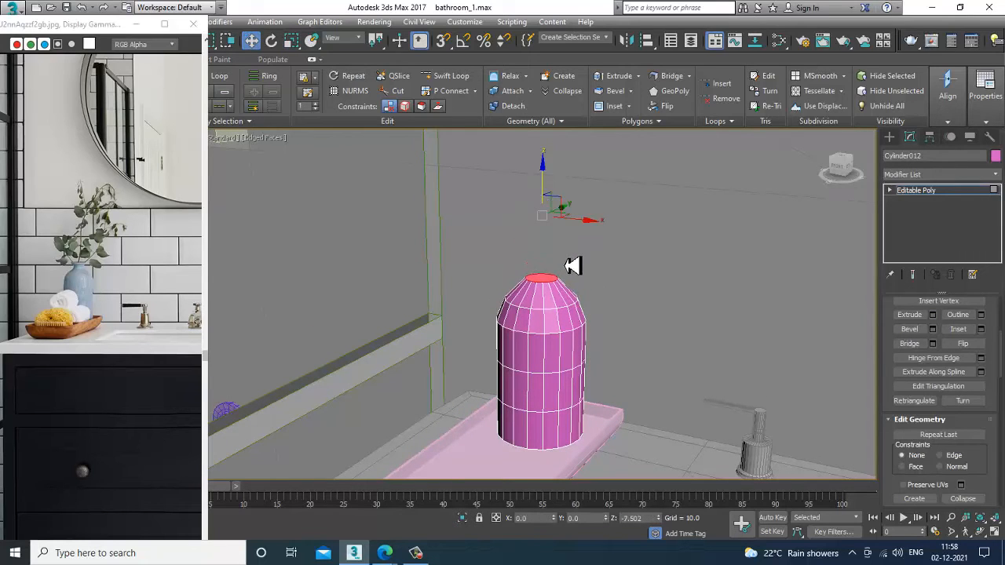
# Step: Extrude the small top face upward by about 0.76 units to form a short neck
pyautogui.scroll(5, 574, 265)
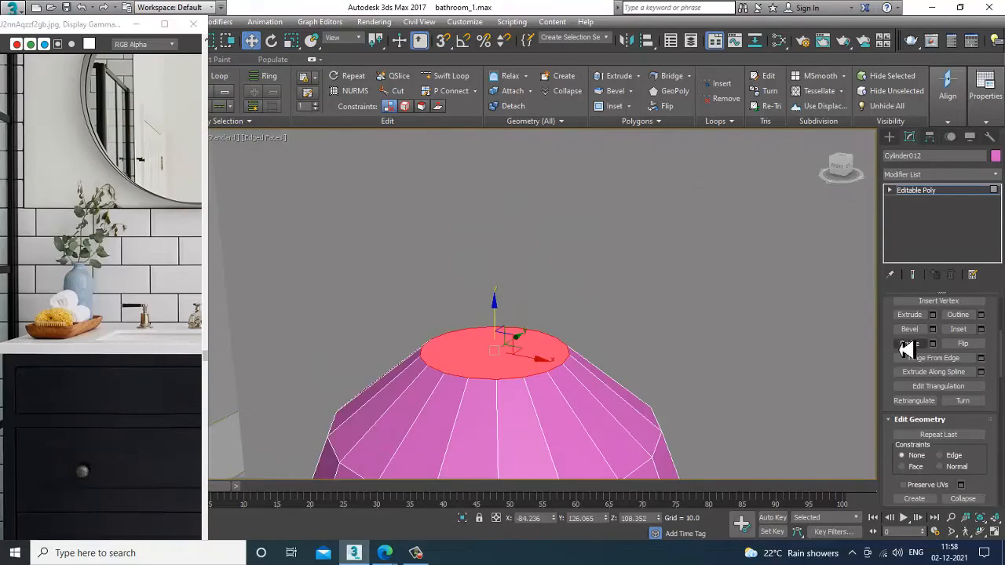
pyautogui.click(931, 315)
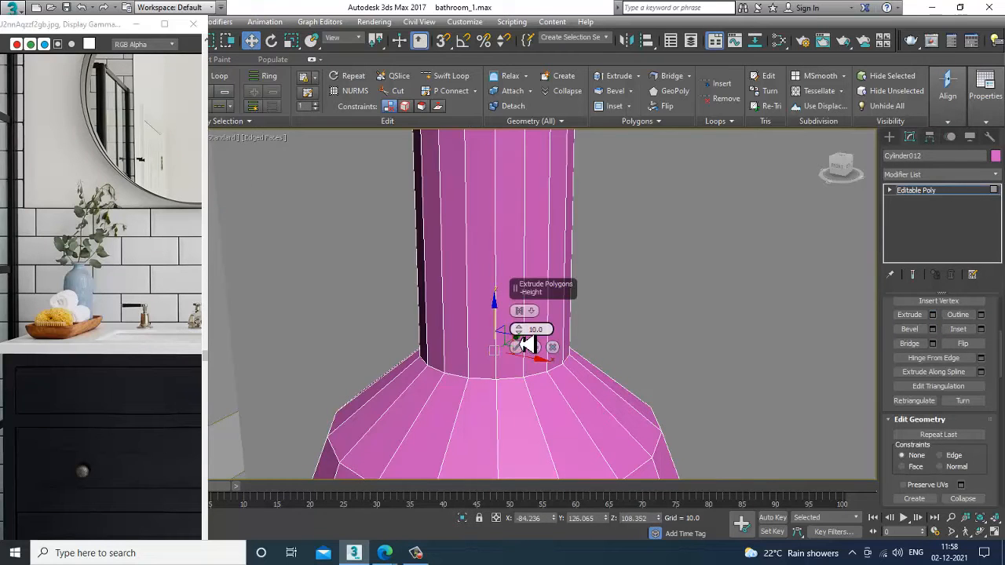
pyautogui.moveTo(521, 333); pyautogui.dragTo(539, 382)
pyautogui.click(517, 348)
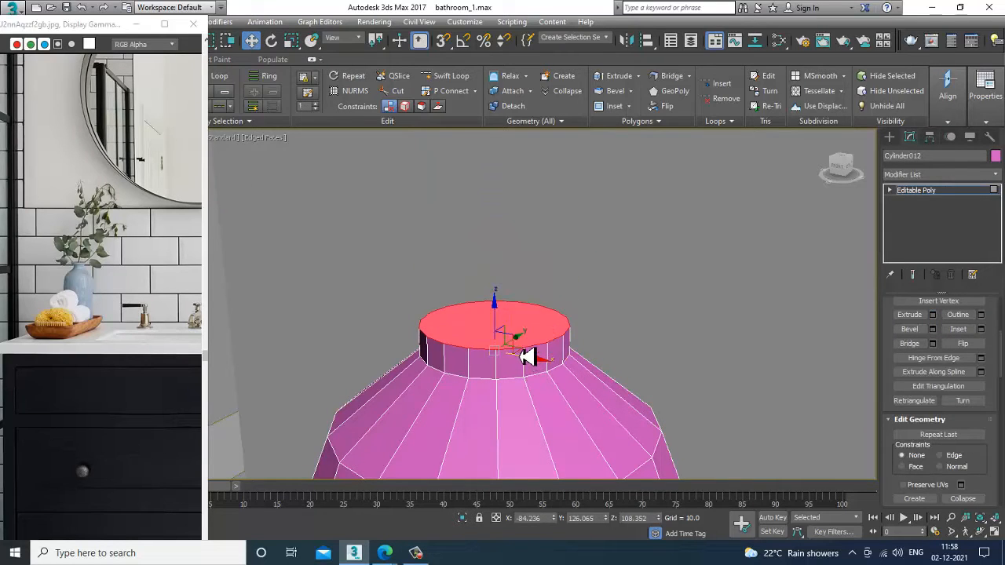
# Step: Scale up the neck's top face so that the neck flares outward
pyautogui.scroll(-4, 542, 355)
pyautogui.moveTo(574, 366); pyautogui.dragTo(567, 260, button='middle')
pyautogui.scroll(-3, 573, 264)
pyautogui.scroll(6, 571, 303)
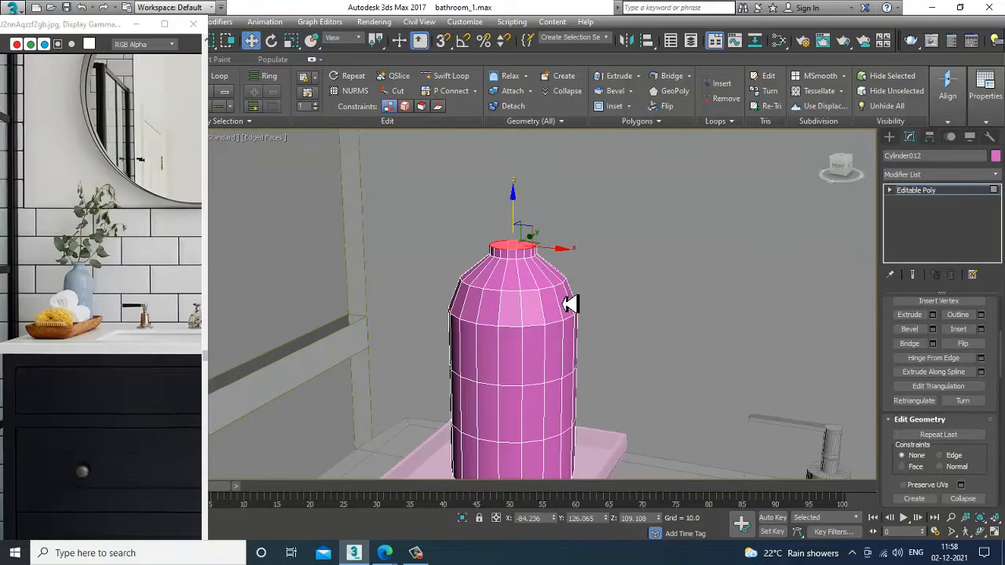
pyautogui.scroll(3, 555, 311)
pyautogui.scroll(-5, 543, 272)
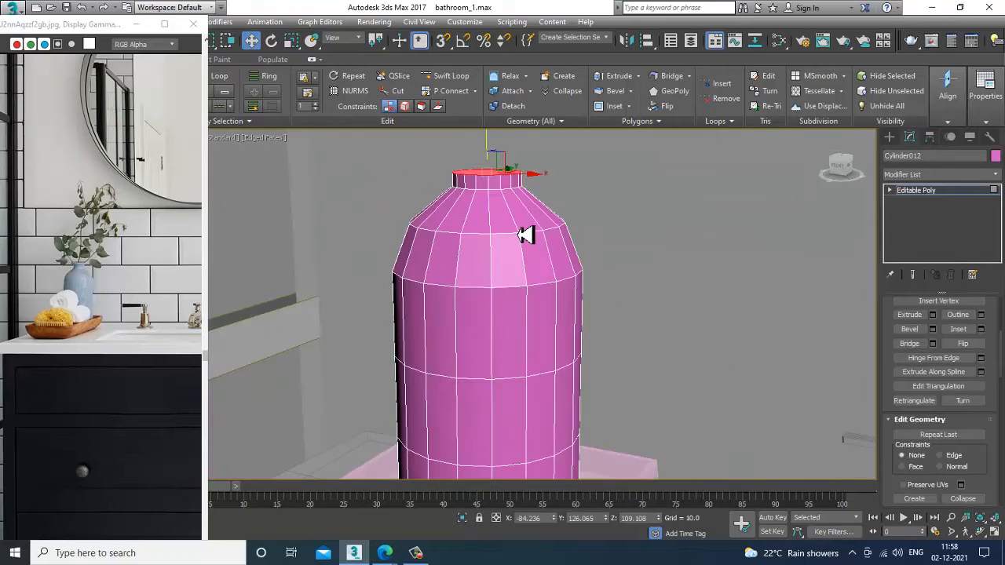
pyautogui.scroll(4, 544, 270)
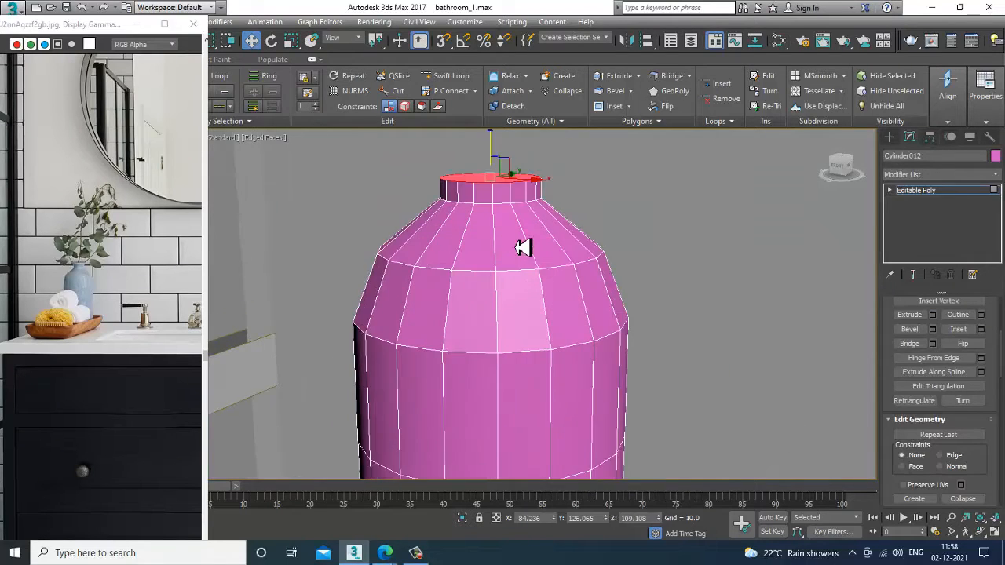
pyautogui.press('r')
pyautogui.moveTo(516, 186); pyautogui.dragTo(538, 184)
pyautogui.scroll(3, 564, 226)
pyautogui.press('w')
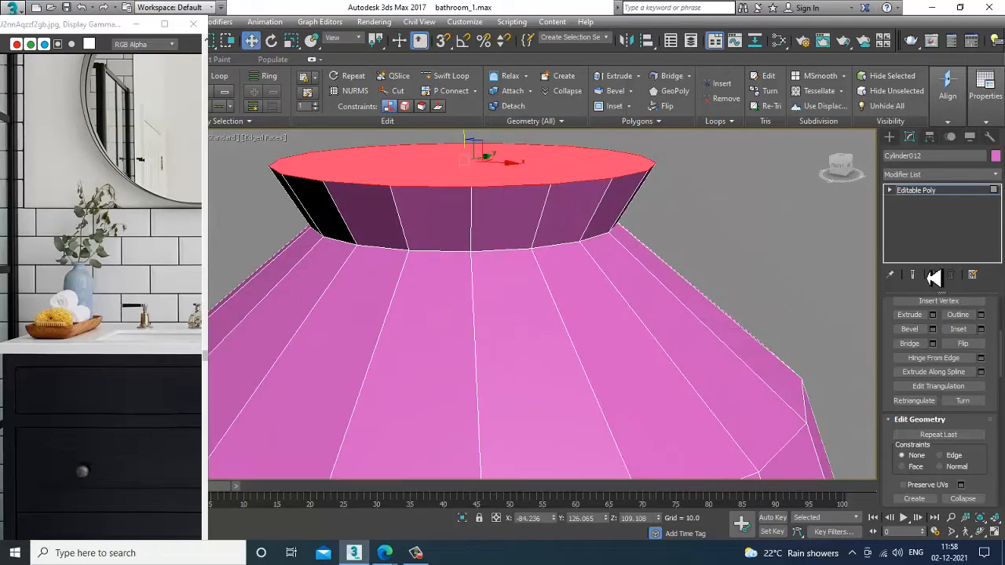
# Step: Chamfer the edge loops at the neck's base and around the shoulder with an amount of 1.0 to round the profile
pyautogui.press('2')
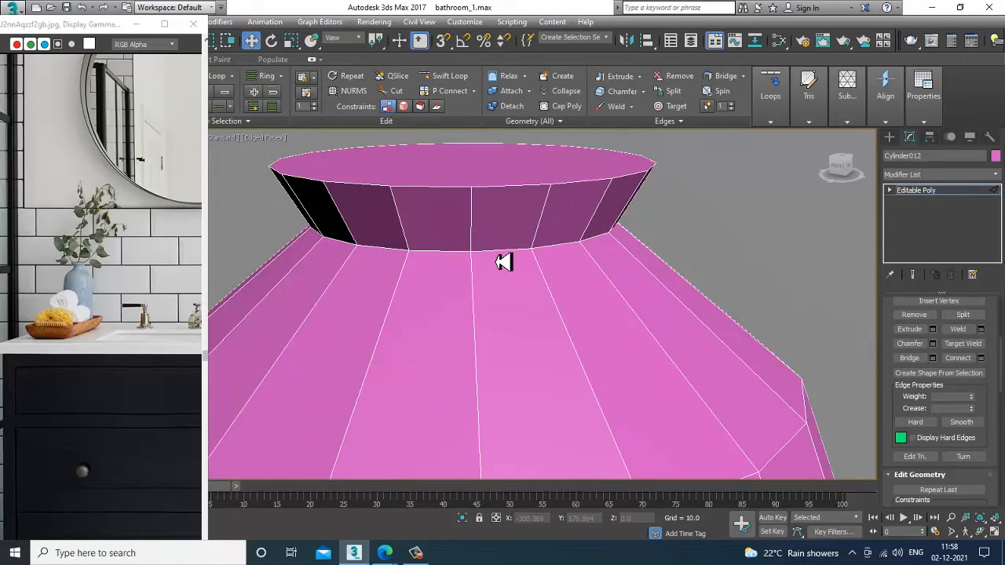
pyautogui.doubleClick(508, 253)
pyautogui.scroll(-3, 587, 299)
pyautogui.doubleClick(546, 284)
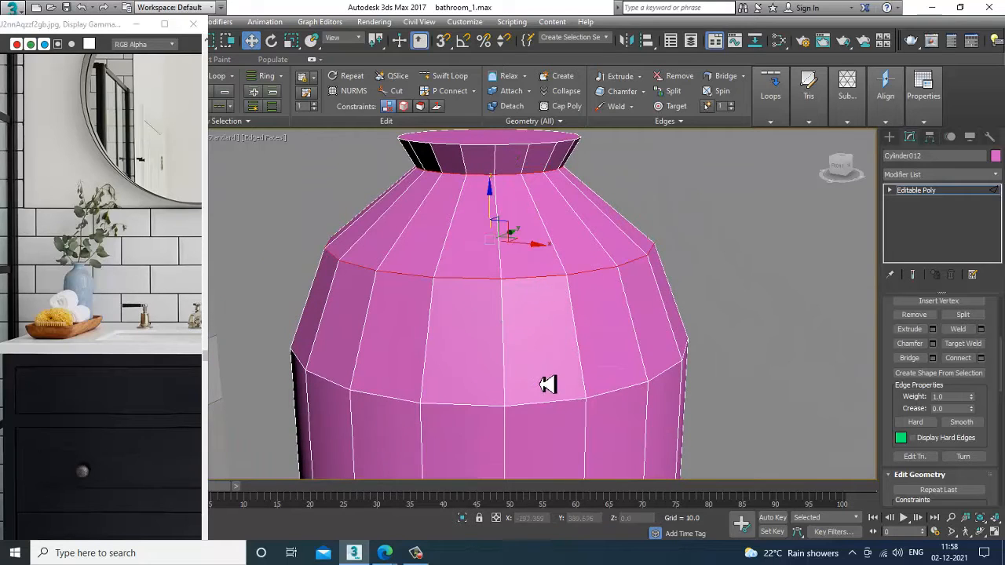
pyautogui.keyDown('ctrl'); pyautogui.doubleClick(550, 414); pyautogui.keyUp('ctrl')
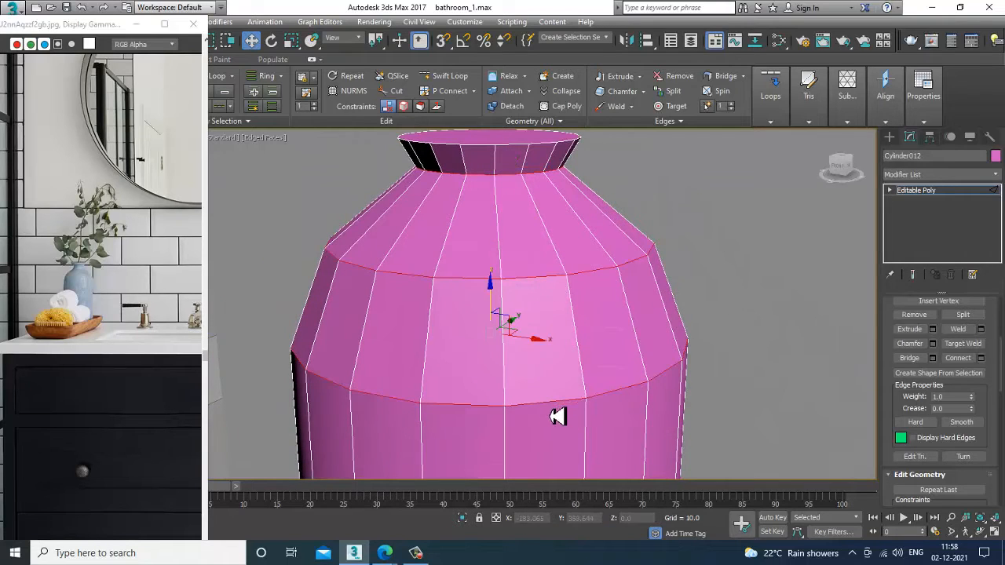
pyautogui.click(946, 360)
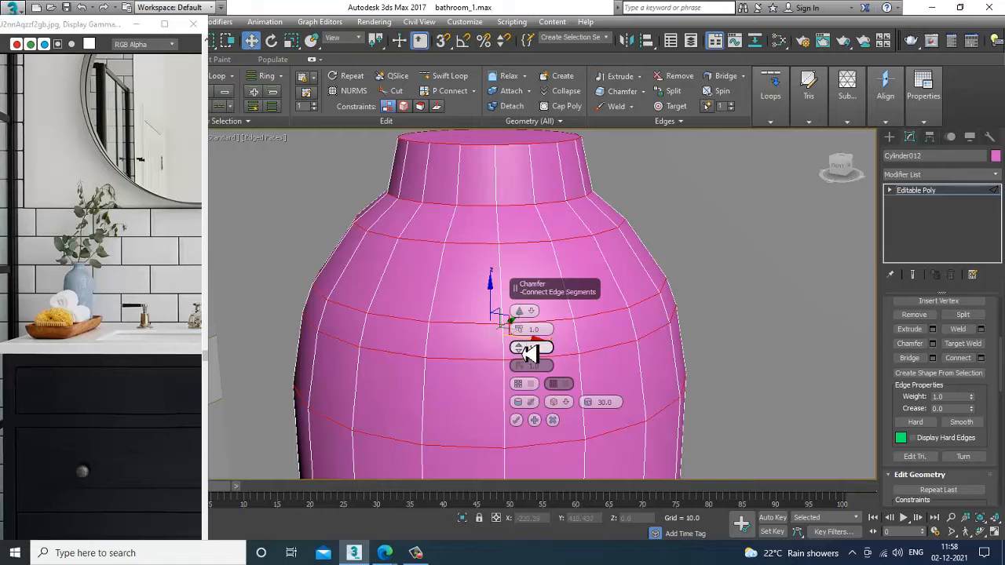
pyautogui.click(517, 420)
# Step: Extrude the vase's top face upward by about 0.5 units to form a straight rim above the flared neck
pyautogui.scroll(-5, 550, 400)
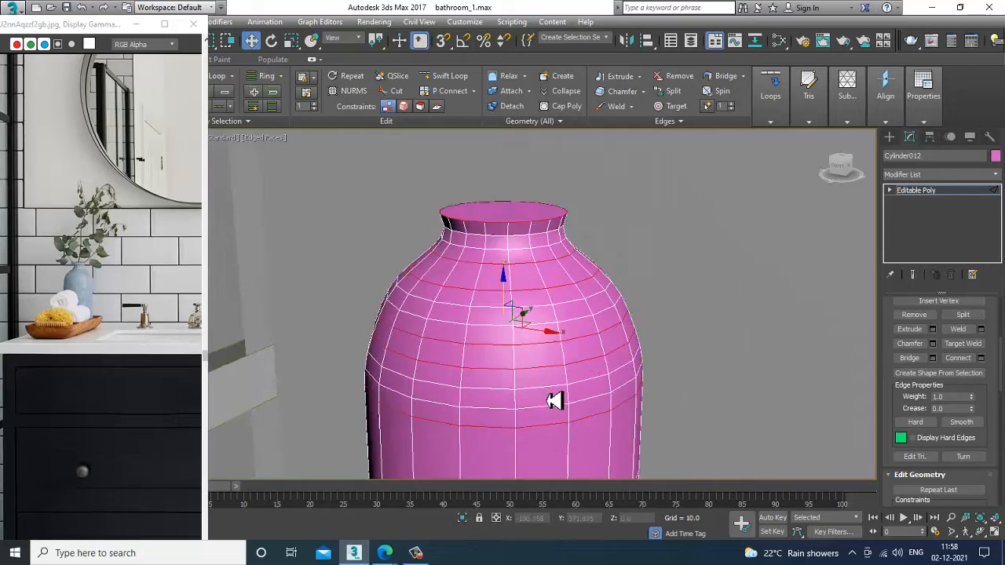
pyautogui.scroll(3, 570, 283)
pyautogui.moveTo(556, 209); pyautogui.dragTo(560, 303, button='middle')
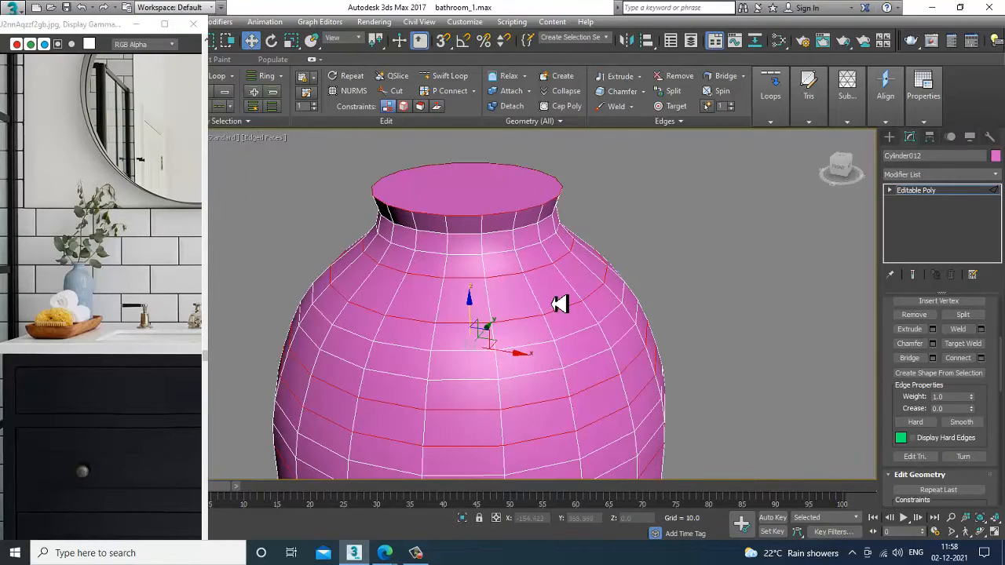
pyautogui.press('4')
pyautogui.click(521, 182)
pyautogui.scroll(-2, 522, 202)
pyautogui.moveTo(516, 201); pyautogui.dragTo(525, 263, button='middle')
pyautogui.keyDown('alt'); pyautogui.moveTo(525, 264); pyautogui.dragTo(523, 240, button='middle'); pyautogui.keyUp('alt')
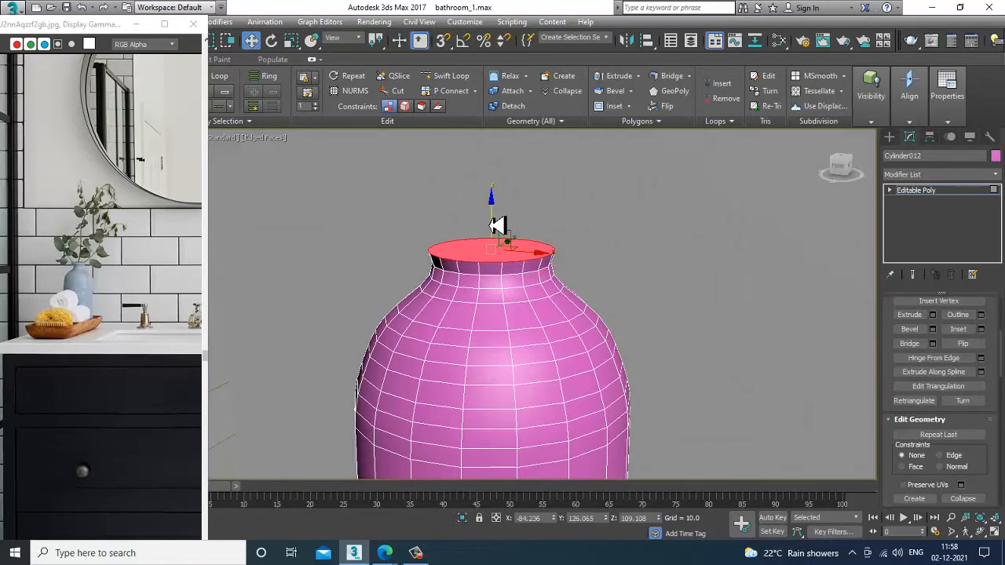
pyautogui.moveTo(492, 226)
pyautogui.keyDown('shift'); pyautogui.mouseDown()
pyautogui.moveTo(492, 210)
pyautogui.moveTo(505, 217)
pyautogui.mouseUp(); pyautogui.keyUp('shift')
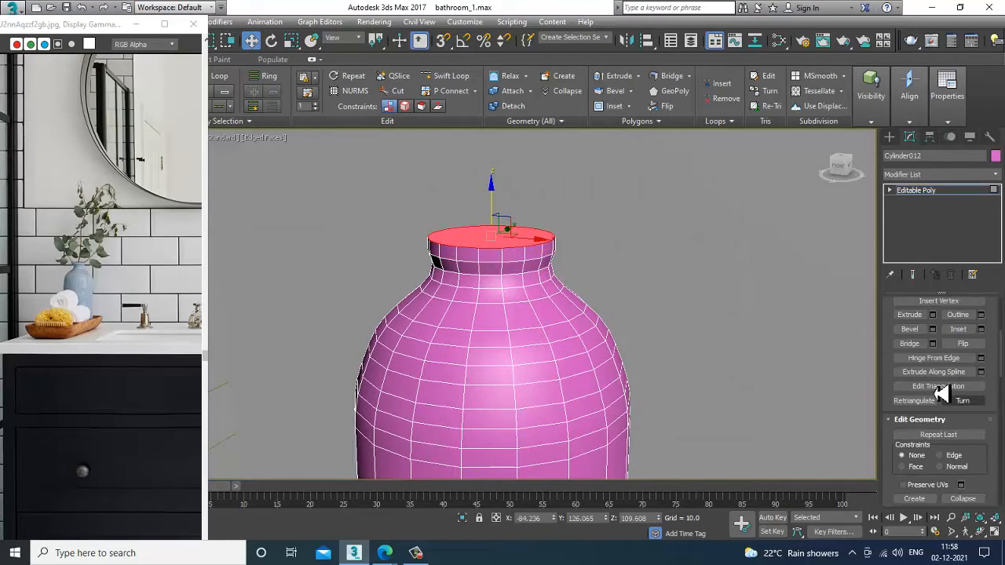
# Step: Inset the rim's top face slightly to give the vase opening a wall thickness
pyautogui.click(982, 329)
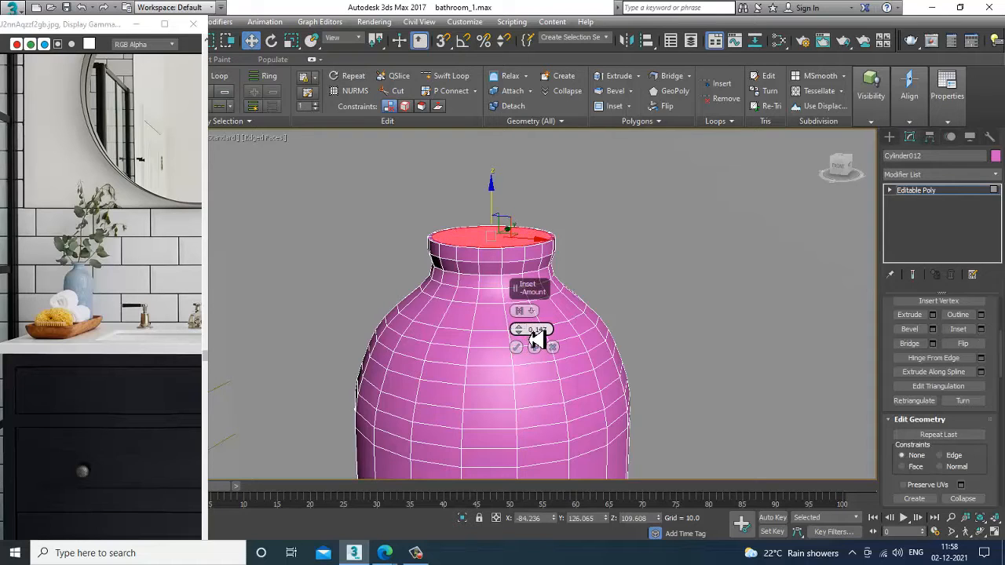
pyautogui.click(517, 349)
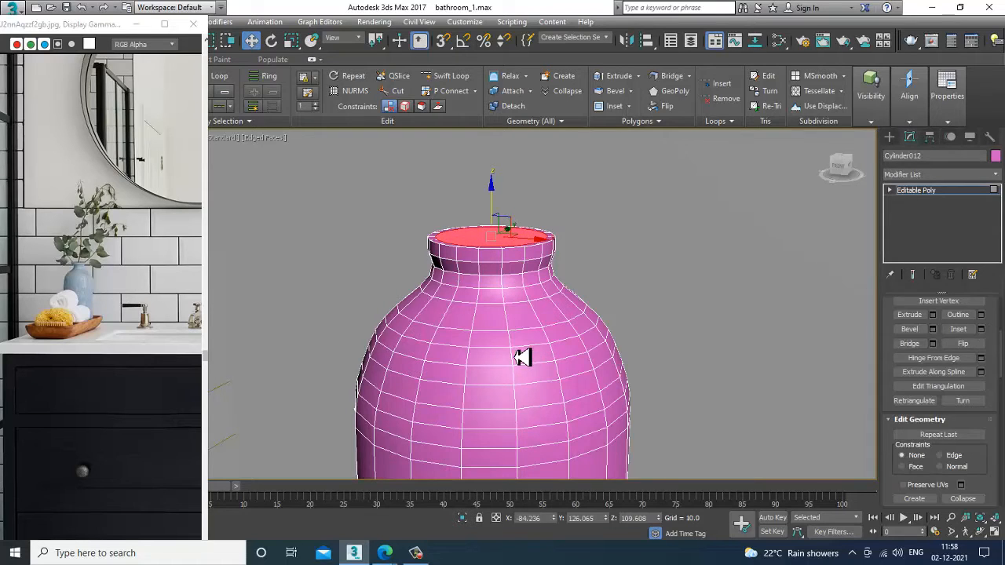
pyautogui.moveTo(681, 308); pyautogui.dragTo(694, 331, button='middle')
# Step: Extrude the inset face down into the neck by about -0.24 units and delete it to open the vase
pyautogui.click(933, 315)
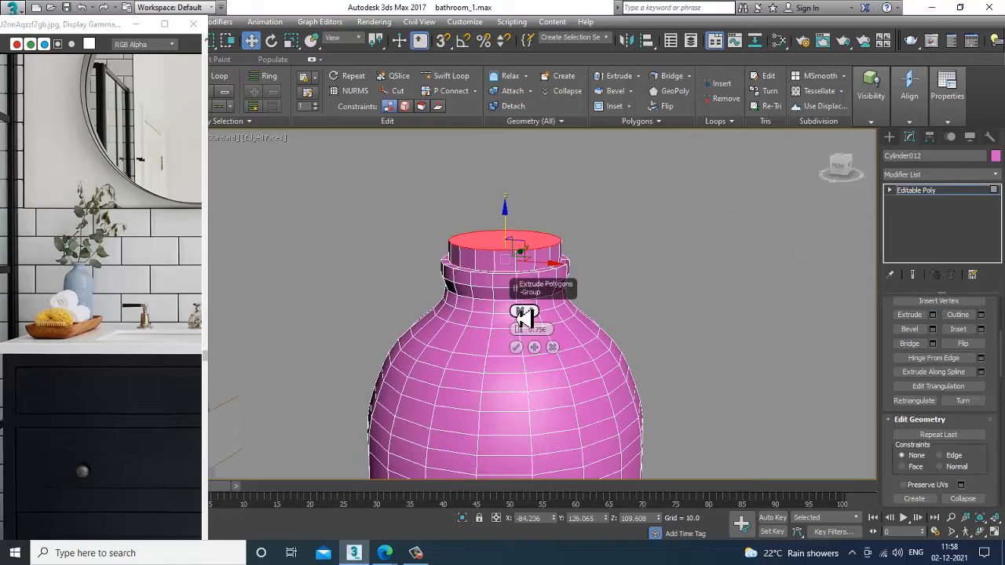
pyautogui.moveTo(522, 334); pyautogui.dragTo(525, 348)
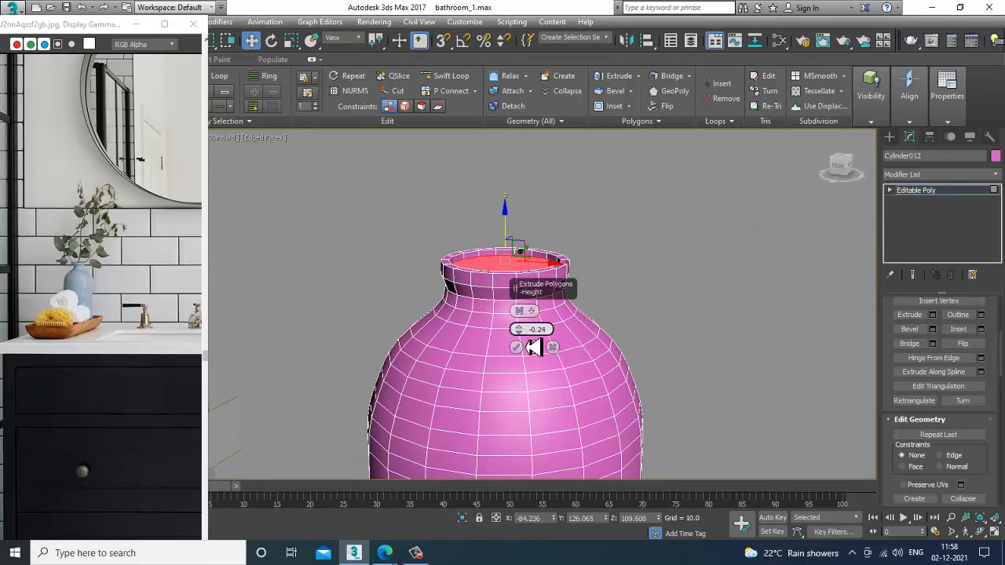
pyautogui.click(518, 350)
pyautogui.press('Delete')
# Step: Chamfer the edge loop around the vase's base with an amount of 1.0 and leave edge editing
pyautogui.scroll(-6, 558, 363)
pyautogui.moveTo(559, 363)
pyautogui.mouseDown(button='middle')
pyautogui.moveTo(546, 280)
pyautogui.moveTo(574, 323)
pyautogui.moveTo(561, 356)
pyautogui.mouseUp(button='middle')
pyautogui.scroll(-2, 546, 280)
pyautogui.scroll(3, 561, 356)
pyautogui.scroll(3, 482, 356)
pyautogui.keyDown('alt'); pyautogui.moveTo(483, 356); pyautogui.dragTo(495, 343, button='middle'); pyautogui.keyUp('alt')
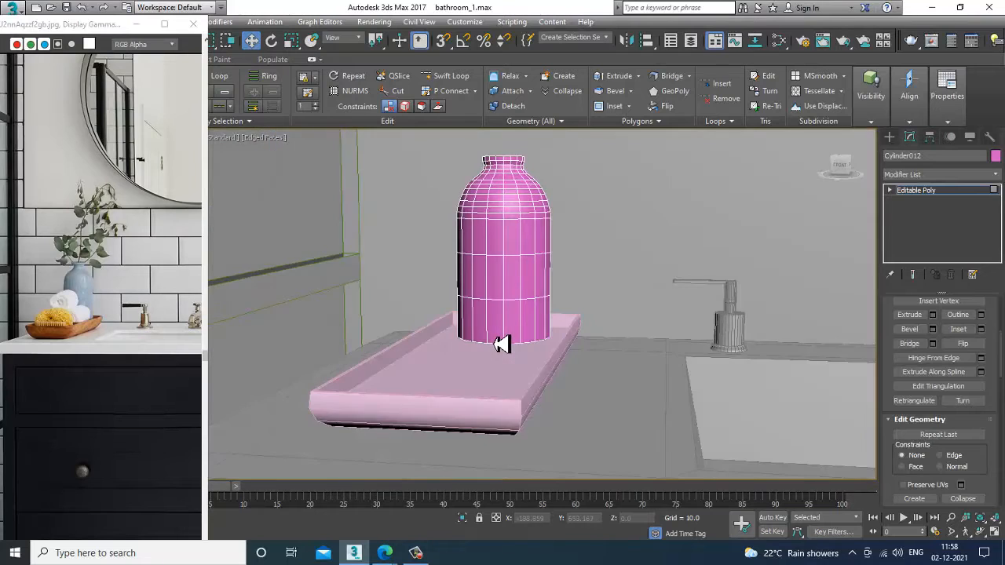
pyautogui.press('F3')
pyautogui.moveTo(649, 406); pyautogui.dragTo(648, 406)
pyautogui.keyDown('alt'); pyautogui.moveTo(583, 366); pyautogui.dragTo(577, 346, button='middle'); pyautogui.keyUp('alt')
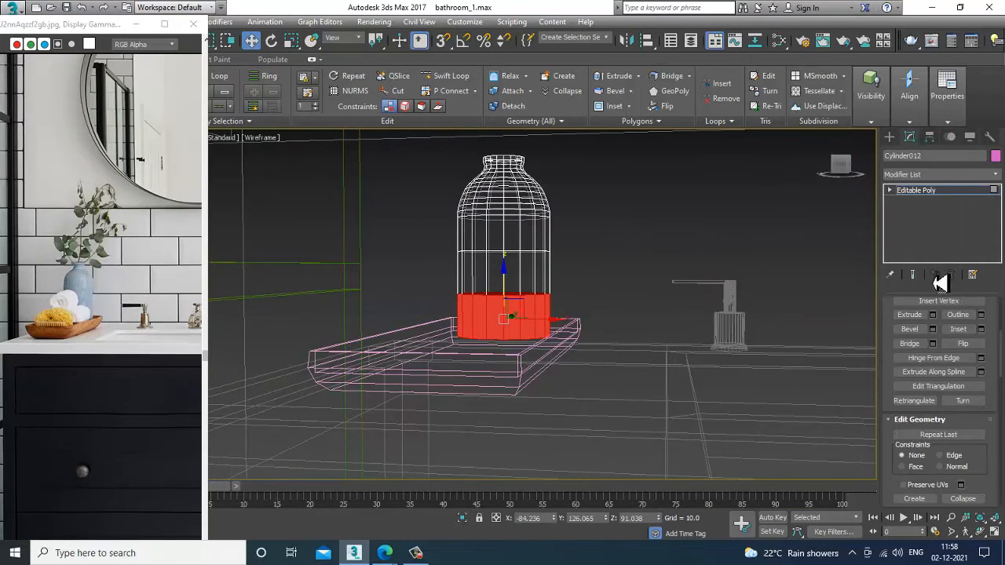
pyautogui.press('2')
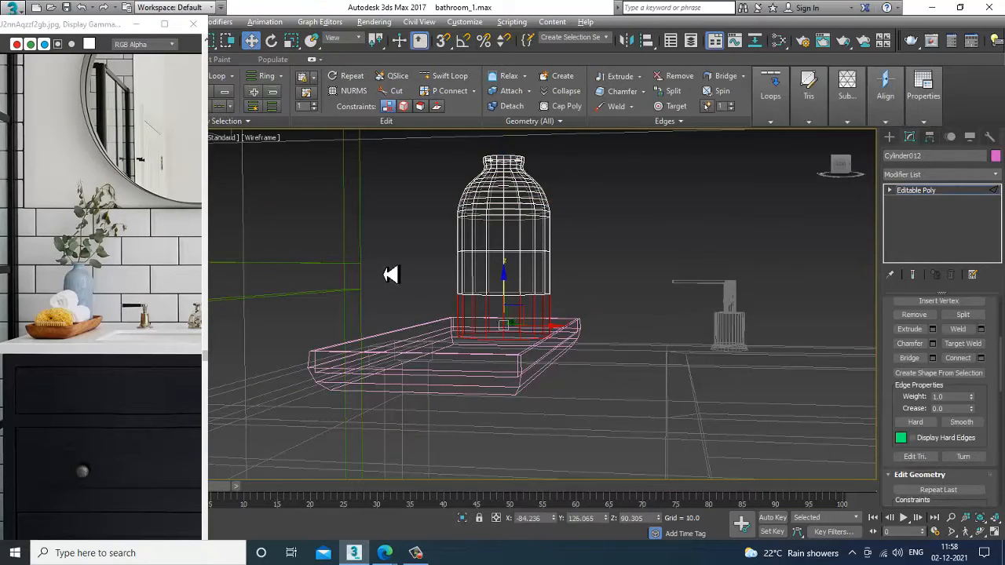
pyautogui.moveTo(680, 309); pyautogui.dragTo(682, 311)
pyautogui.keyDown('alt'); pyautogui.moveTo(688, 319); pyautogui.dragTo(696, 330, button='middle'); pyautogui.keyUp('alt')
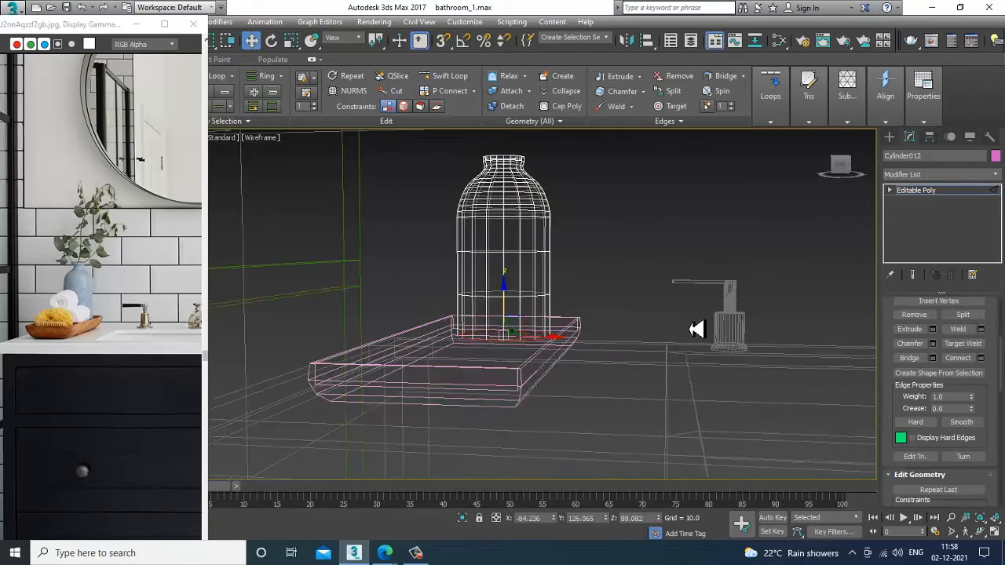
pyautogui.press('F3')
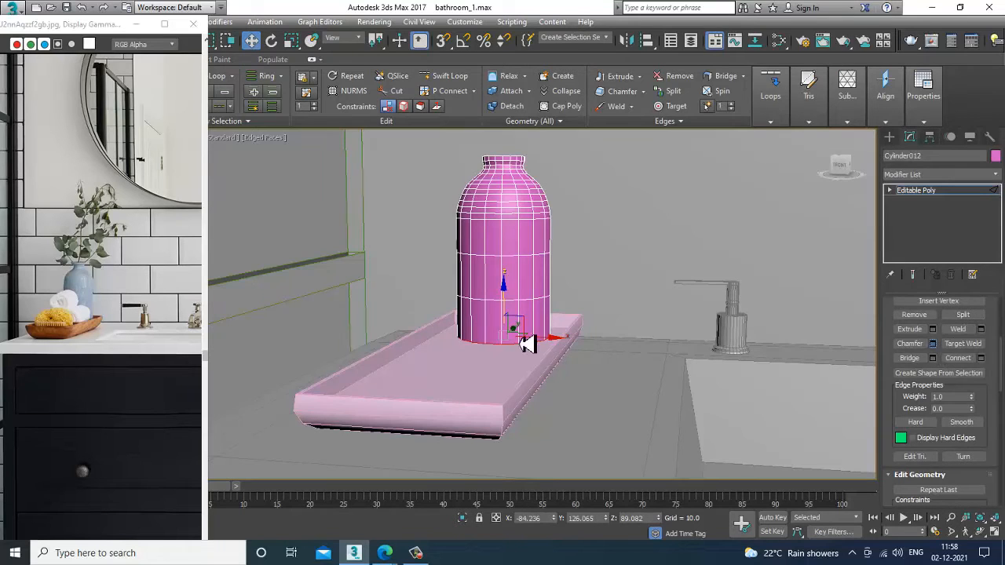
pyautogui.scroll(3, 572, 325)
pyautogui.moveTo(588, 309); pyautogui.dragTo(608, 282, button='middle')
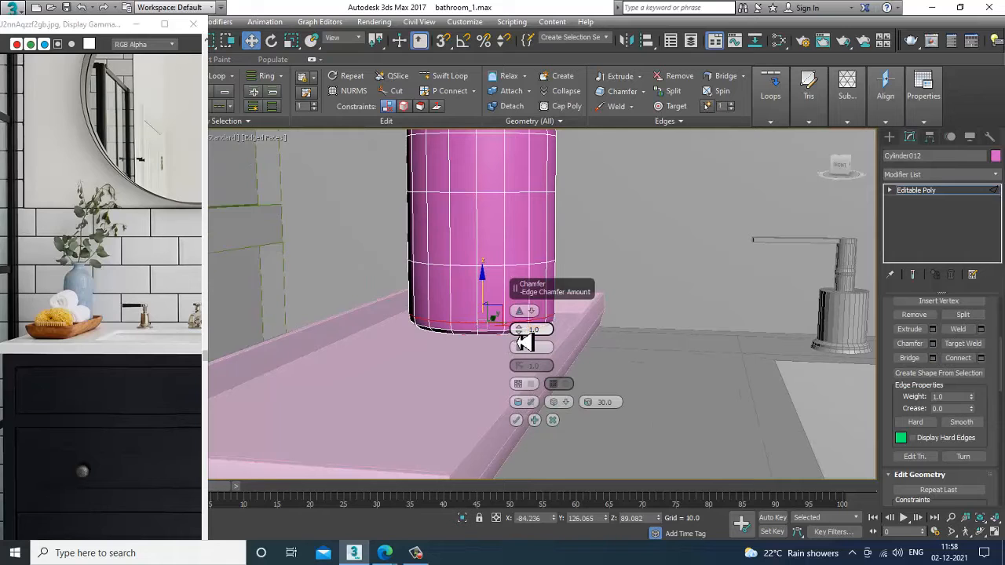
pyautogui.click(516, 420)
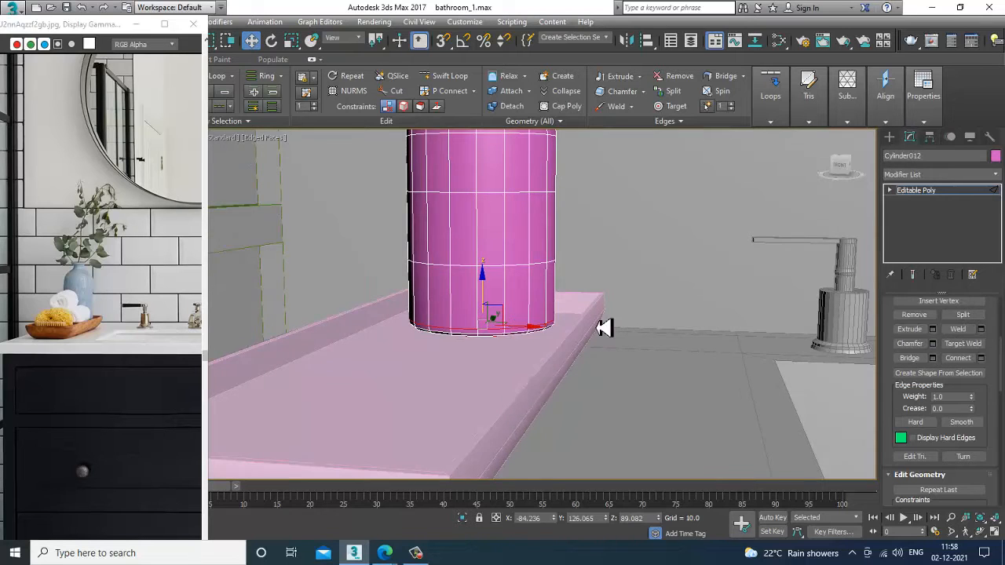
pyautogui.scroll(-3, 605, 328)
pyautogui.moveTo(651, 293); pyautogui.dragTo(655, 339, button='middle')
pyautogui.click(945, 194)
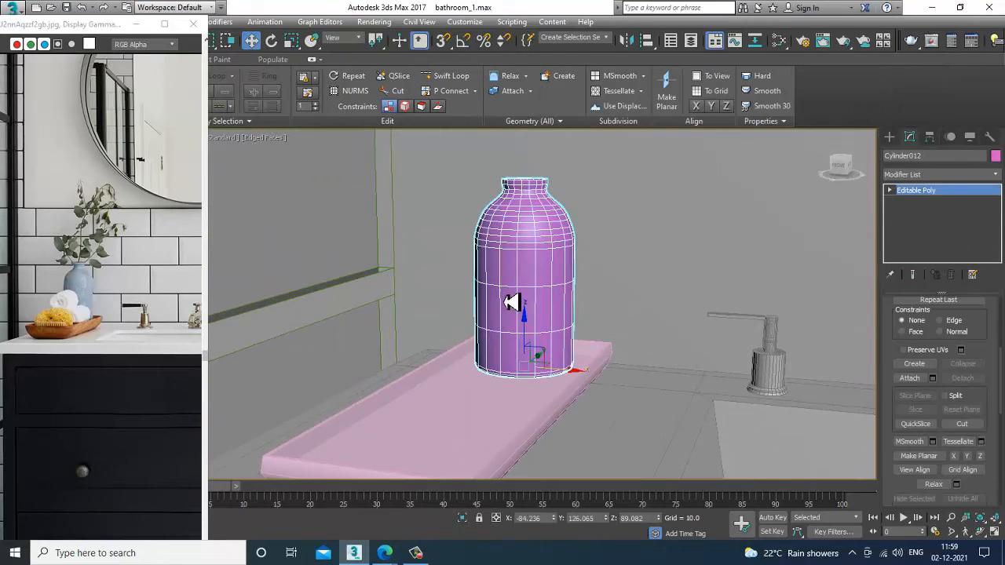
# Step: Enlarge the reference photo around the tray to examine the rolled towels beside the vase
pyautogui.keyDown('alt'); pyautogui.moveTo(511, 299); pyautogui.dragTo(589, 293, button='middle'); pyautogui.keyUp('alt')
pyautogui.scroll(5, 589, 294)
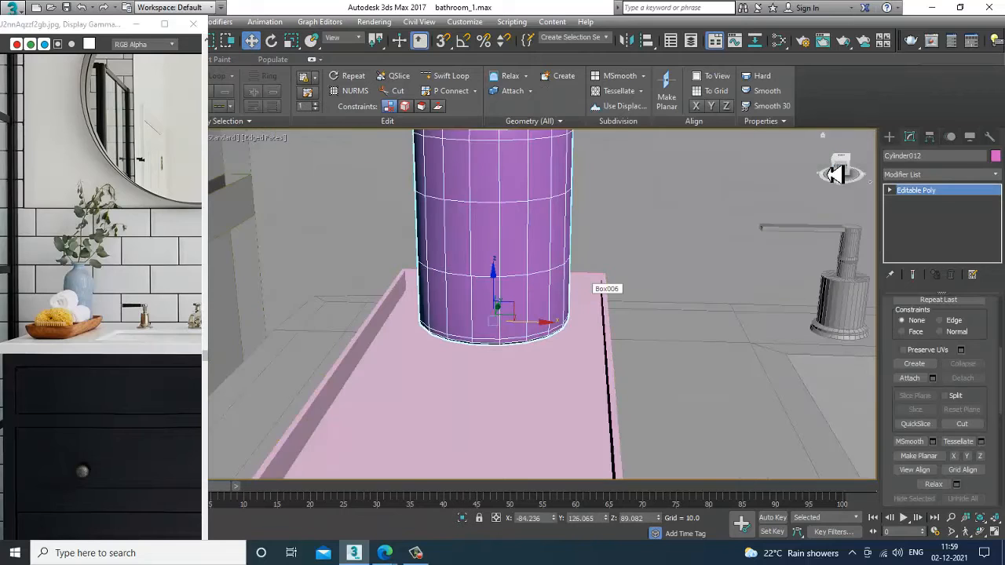
pyautogui.click(891, 142)
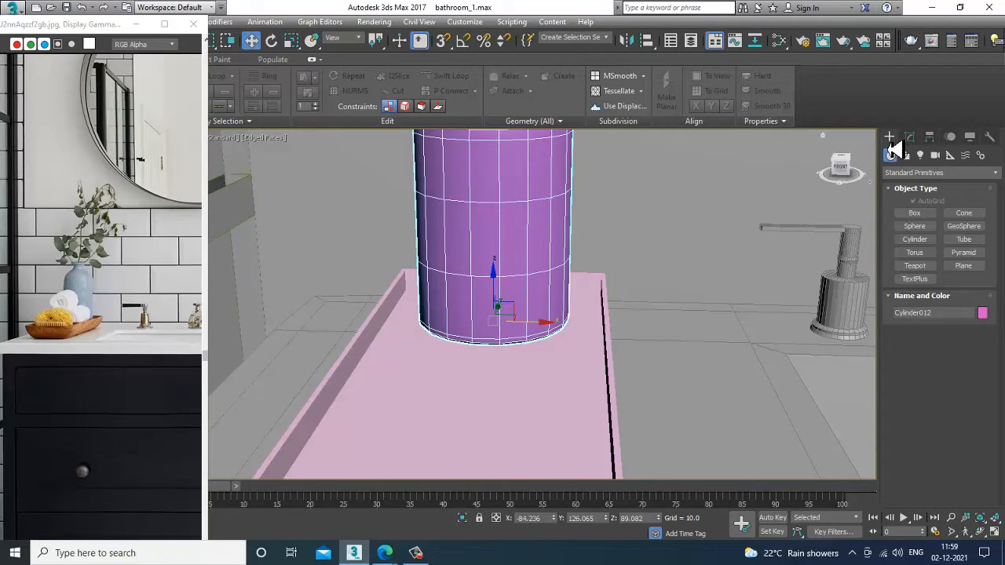
pyautogui.click(84, 318)
pyautogui.scroll(3, 84, 318)
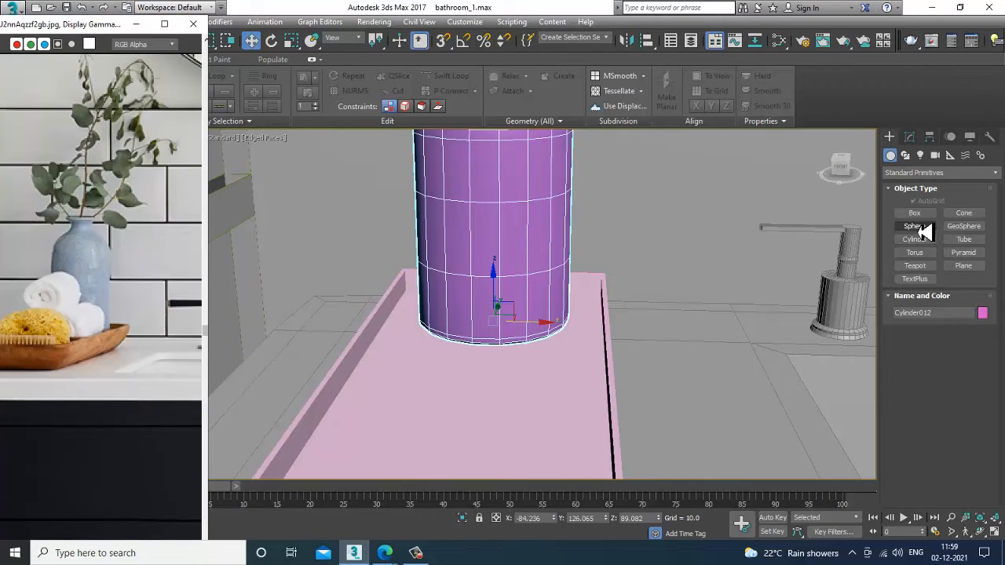
# Step: Start the Line spline tool in the maximized Front view, framed around the vase and tray, with AutoGrid turned off
pyautogui.click(906, 156)
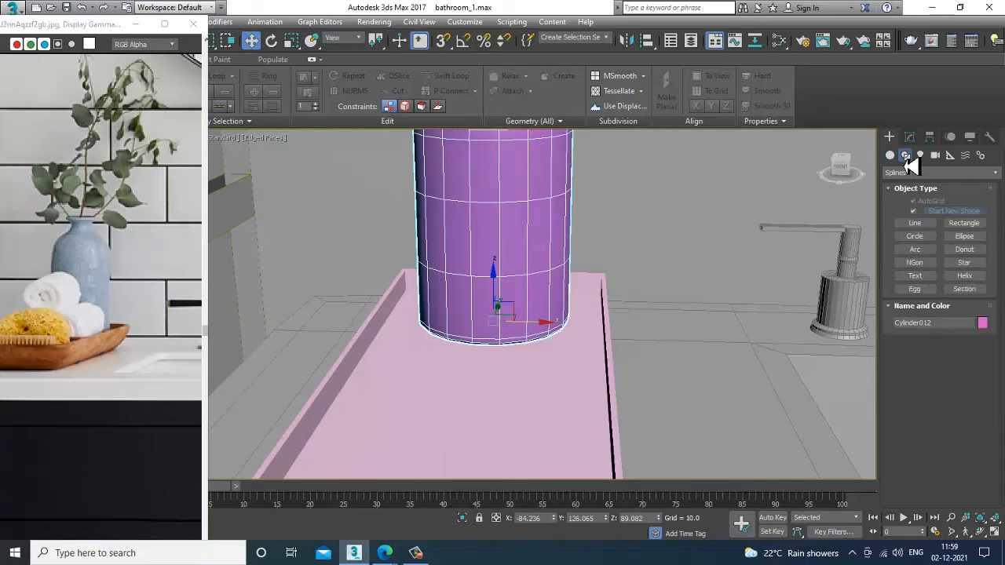
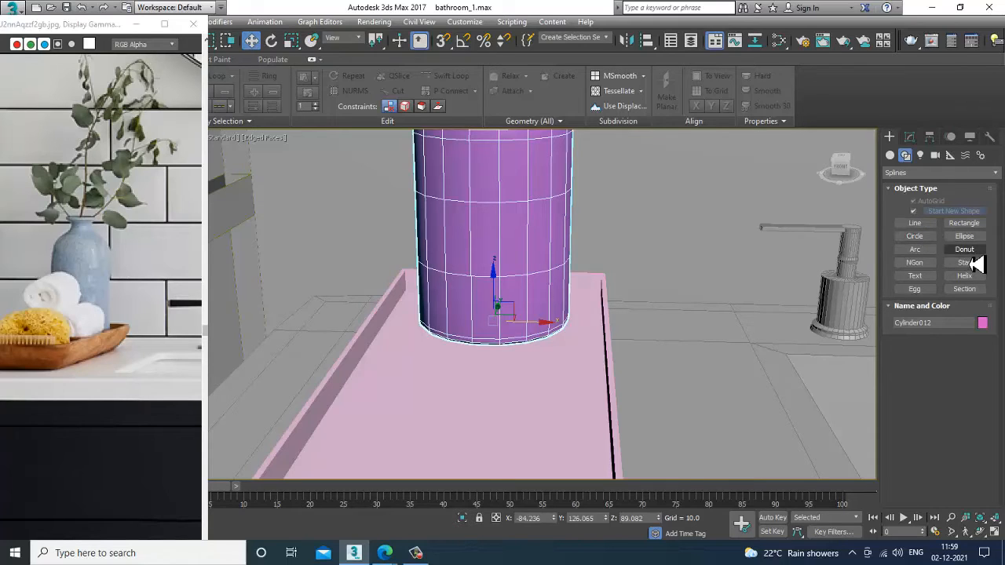
pyautogui.click(924, 235)
pyautogui.hotkey('alt', 'w')
pyautogui.moveTo(702, 223); pyautogui.dragTo(679, 217, button='middle')
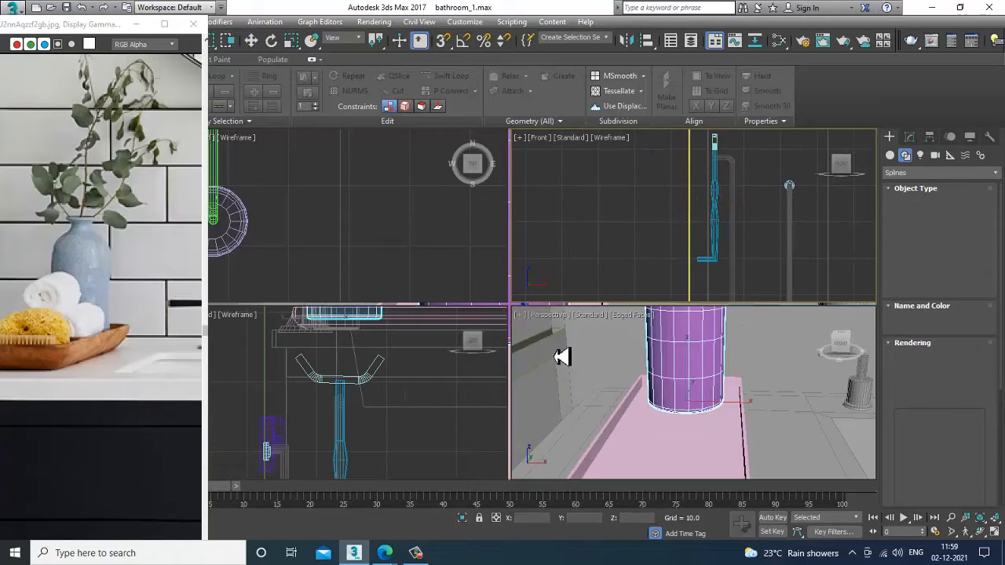
pyautogui.moveTo(459, 422); pyautogui.dragTo(378, 420, button='middle')
pyautogui.hotkey('alt', 'w')
pyautogui.press('z')
pyautogui.scroll(-6, 519, 380)
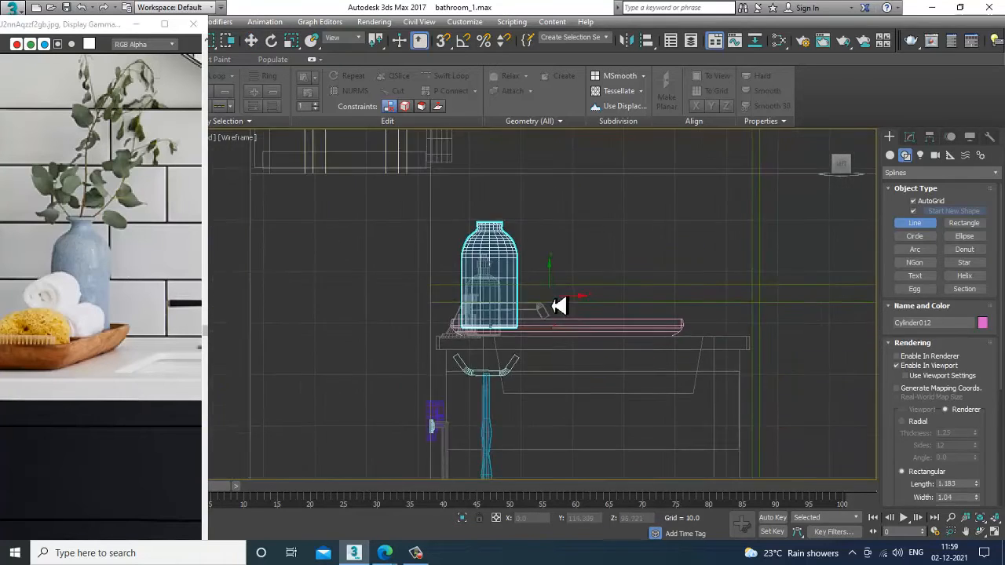
pyautogui.scroll(2, 559, 305)
pyautogui.hotkey('alt', 'w')
pyautogui.middleClick(657, 234)
pyautogui.hotkey('alt', 'w')
pyautogui.press('z')
pyautogui.moveTo(675, 245); pyautogui.dragTo(656, 223, button='middle')
pyautogui.scroll(-2, 645, 268)
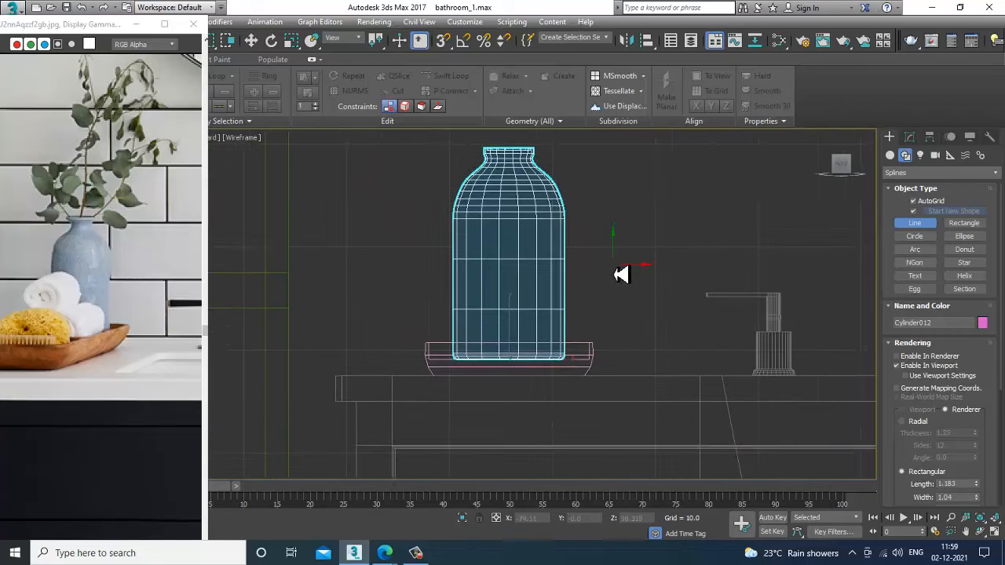
pyautogui.scroll(2, 609, 290)
pyautogui.moveTo(621, 274); pyautogui.dragTo(594, 301, button='middle')
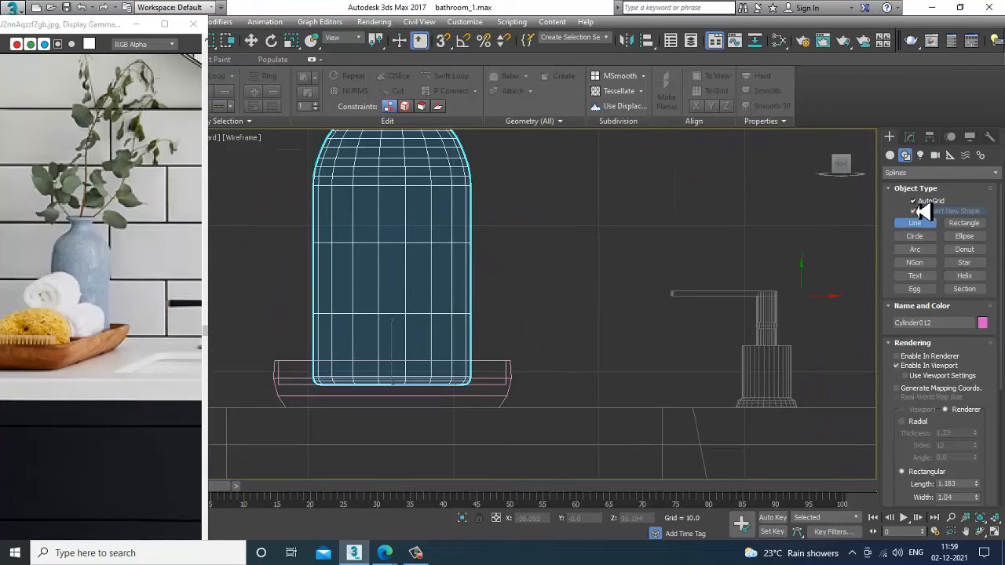
pyautogui.scroll(-1, 923, 210)
# Step: Turn off viewport rendering for the line and draw an open inward spiral beside the vase as the rolled towel's profile
pyautogui.click(554, 301)
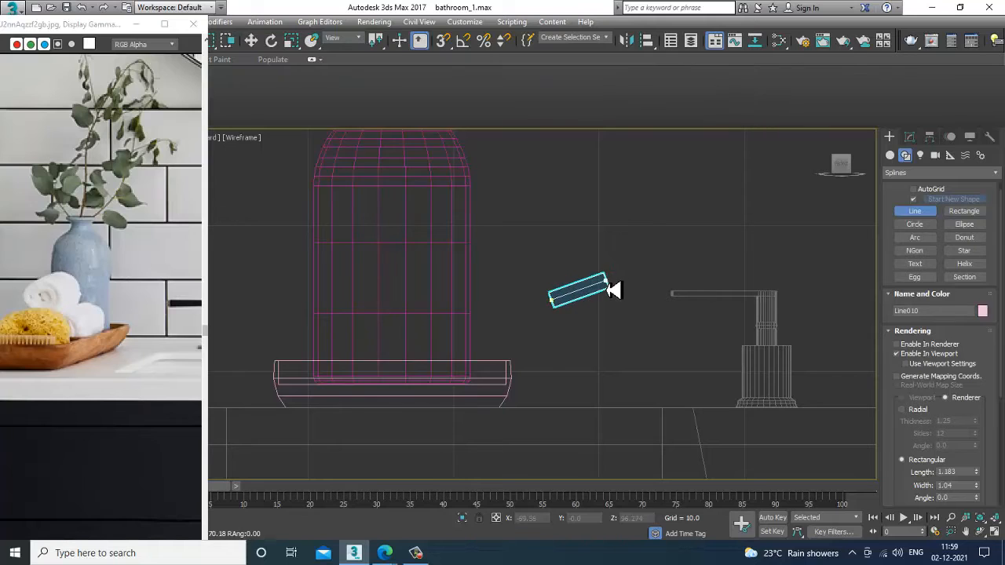
pyautogui.rightClick(614, 280)
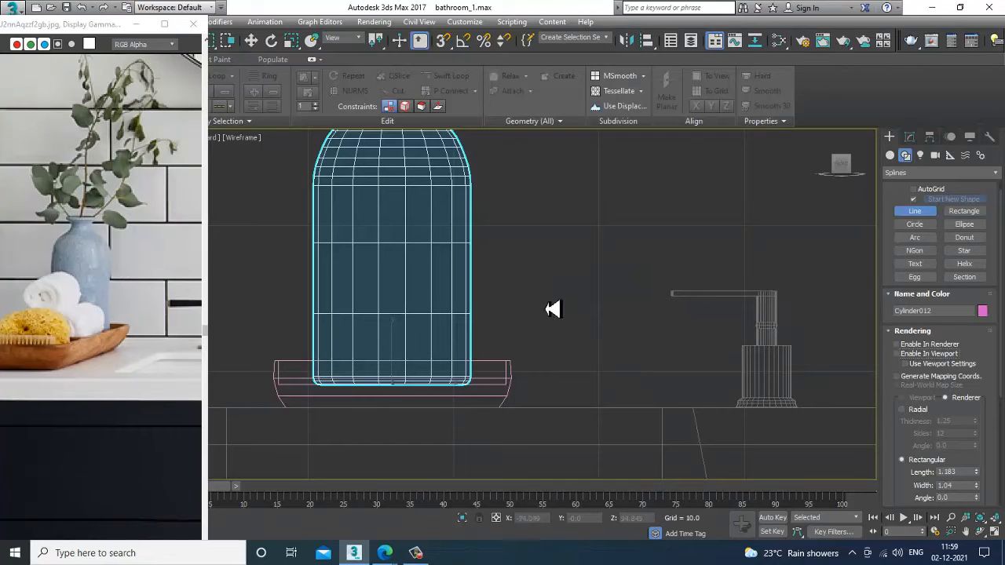
pyautogui.click(545, 299)
pyautogui.moveTo(602, 289); pyautogui.dragTo(636, 307)
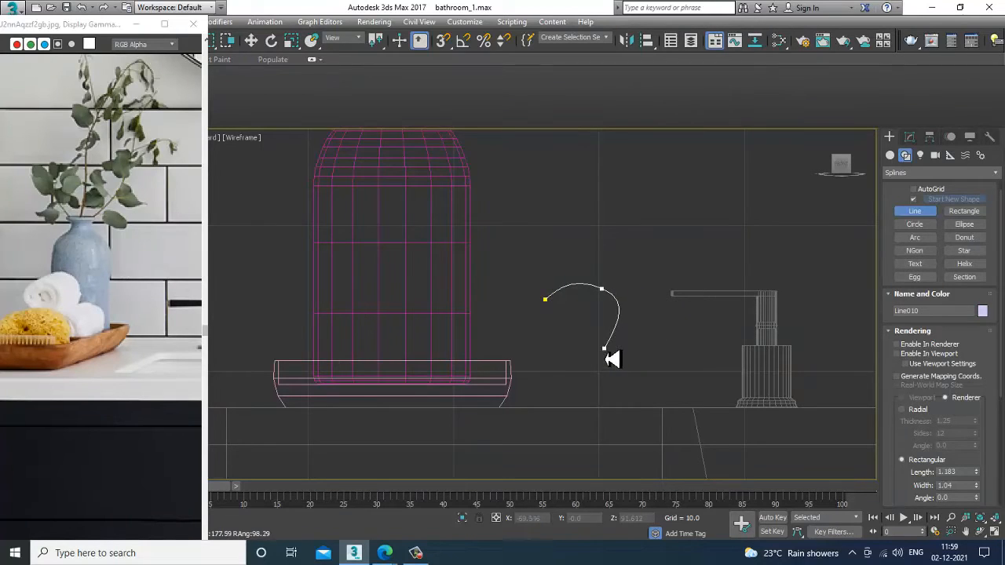
pyautogui.click(605, 356)
pyautogui.click(532, 343)
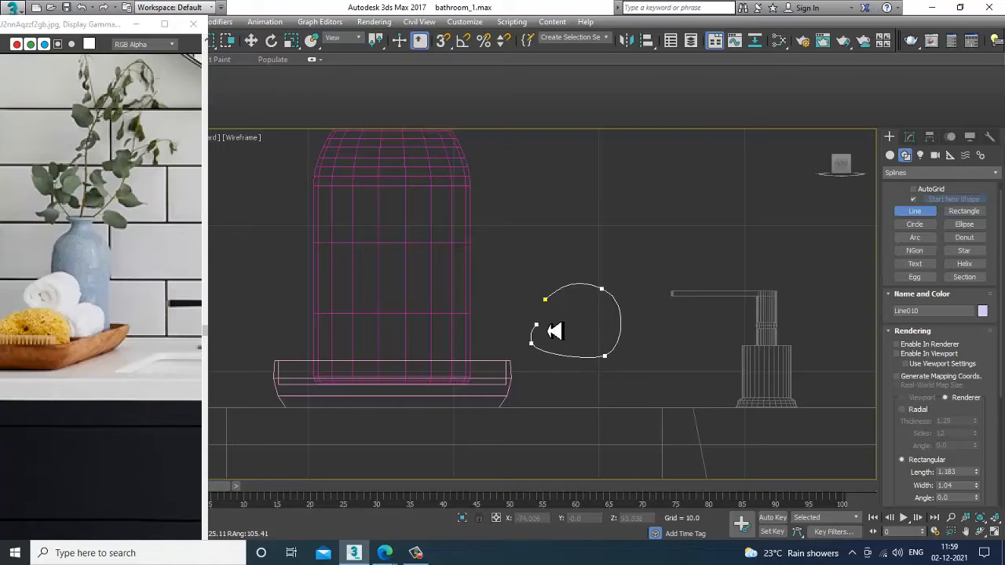
pyautogui.click(571, 310)
pyautogui.click(597, 343)
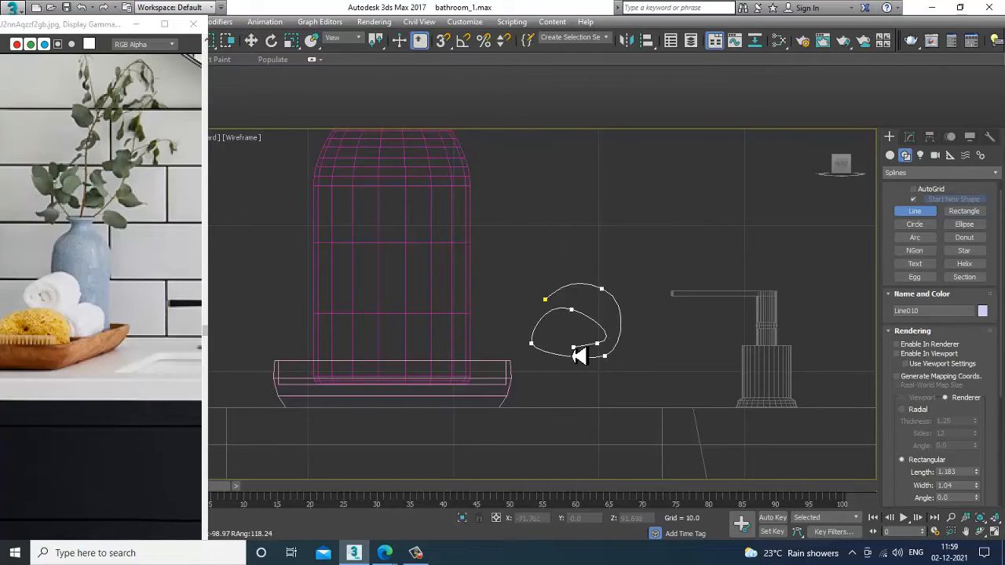
pyautogui.click(569, 324)
pyautogui.click(562, 343)
pyautogui.rightClick(584, 335)
pyautogui.rightClick(584, 335)
# Step: Reposition the upper vertices of the spiral's inner turns to even out the curve
pyautogui.scroll(3, 608, 325)
pyautogui.moveTo(609, 324); pyautogui.dragTo(608, 319, button='middle')
pyautogui.press('1')
pyautogui.moveTo(566, 236); pyautogui.dragTo(604, 229)
pyautogui.moveTo(519, 278); pyautogui.dragTo(570, 254)
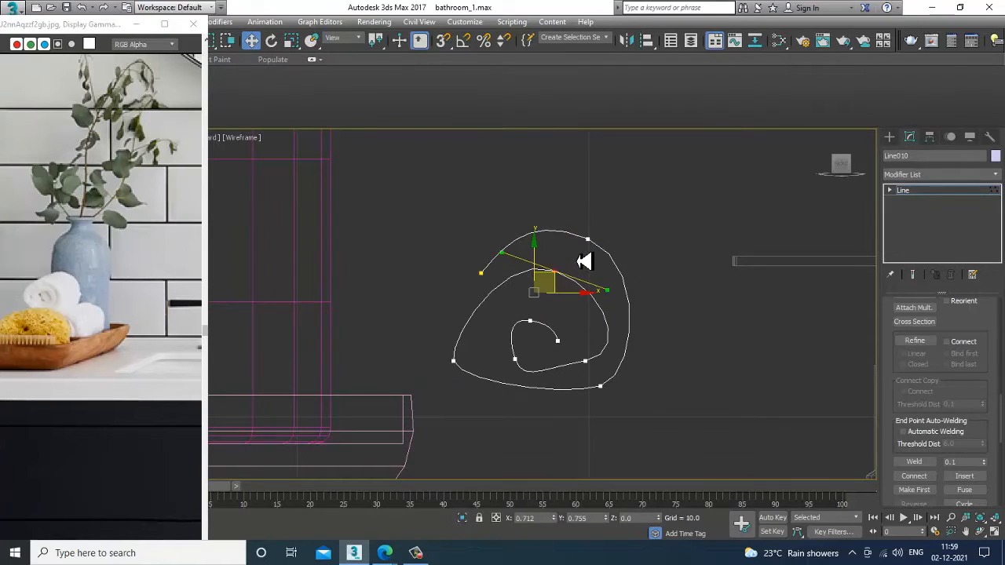
pyautogui.moveTo(515, 306); pyautogui.dragTo(555, 303)
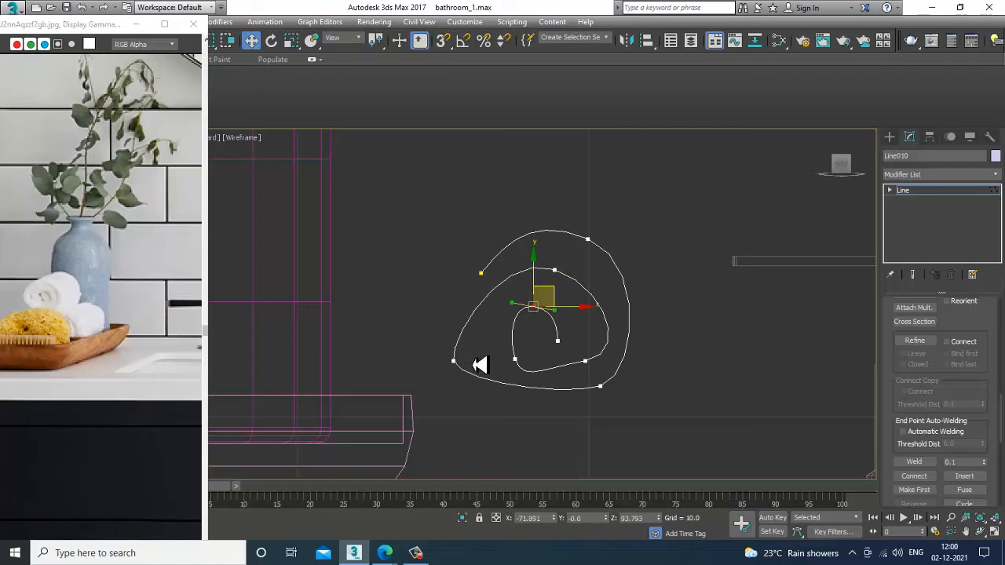
# Step: Adjust the spiral's lower and outer vertices into rounder turns, pull its outer end outward, and leave vertex editing
pyautogui.moveTo(421, 350); pyautogui.dragTo(613, 355)
pyautogui.click(515, 358)
pyautogui.moveTo(523, 382); pyautogui.dragTo(506, 405)
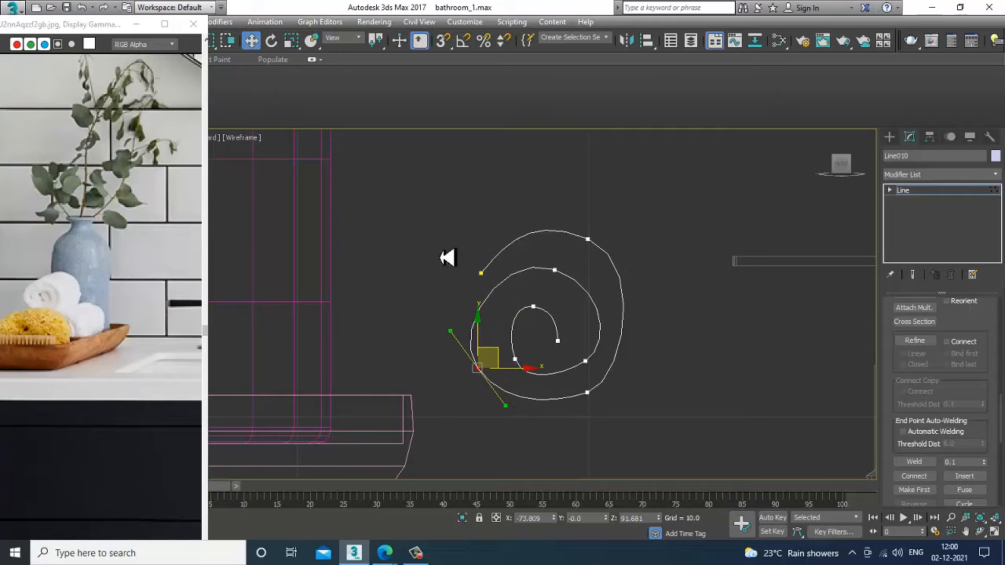
pyautogui.click(481, 273)
pyautogui.moveTo(479, 274); pyautogui.dragTo(477, 275)
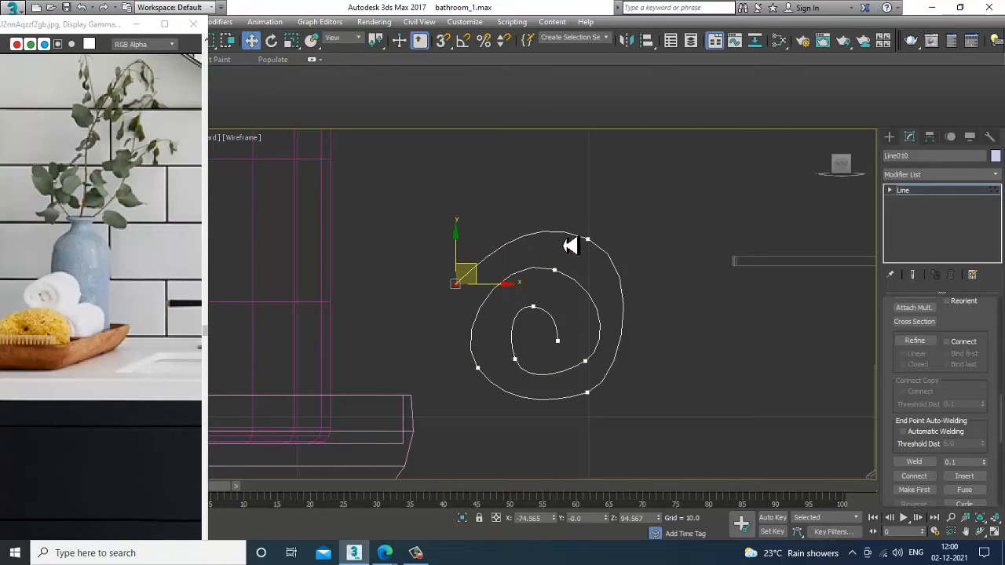
pyautogui.moveTo(564, 213); pyautogui.dragTo(636, 267)
pyautogui.click(943, 200)
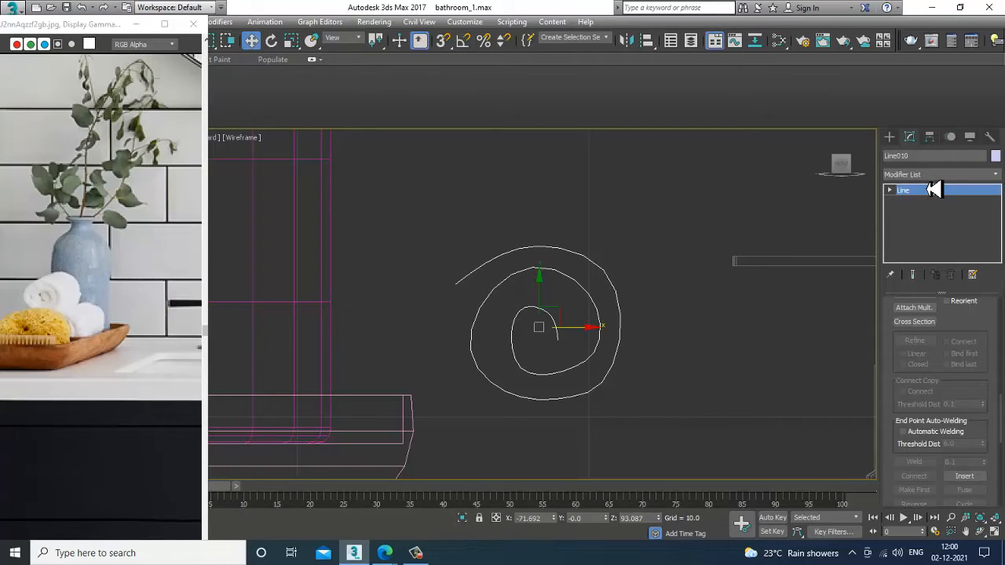
# Step: Enable viewport rendering for the spiral with a rectangular section of length 0.591 and width 0.832
pyautogui.scroll(10, 979, 318)
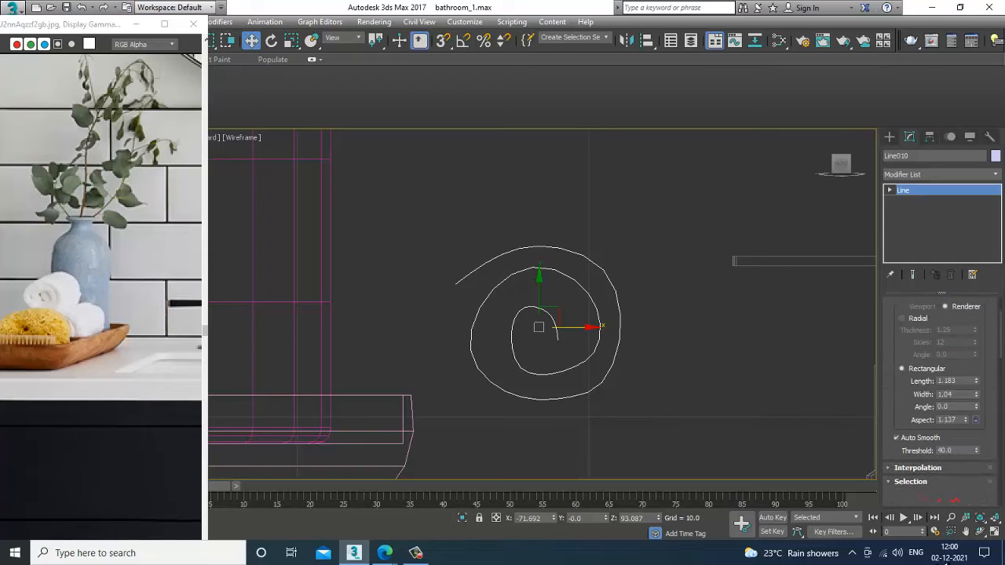
pyautogui.moveTo(913, 353); pyautogui.dragTo(910, 462)
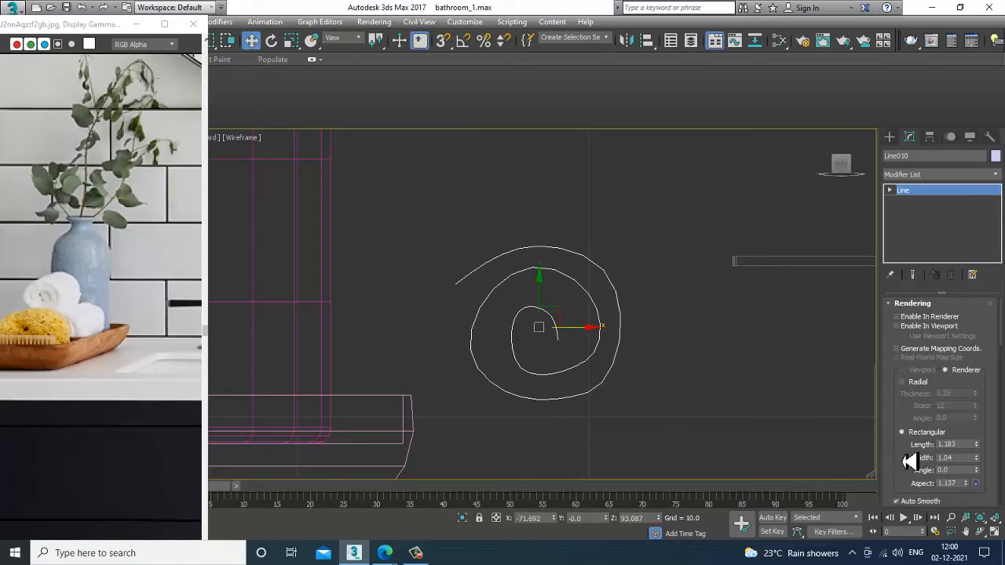
pyautogui.click(914, 328)
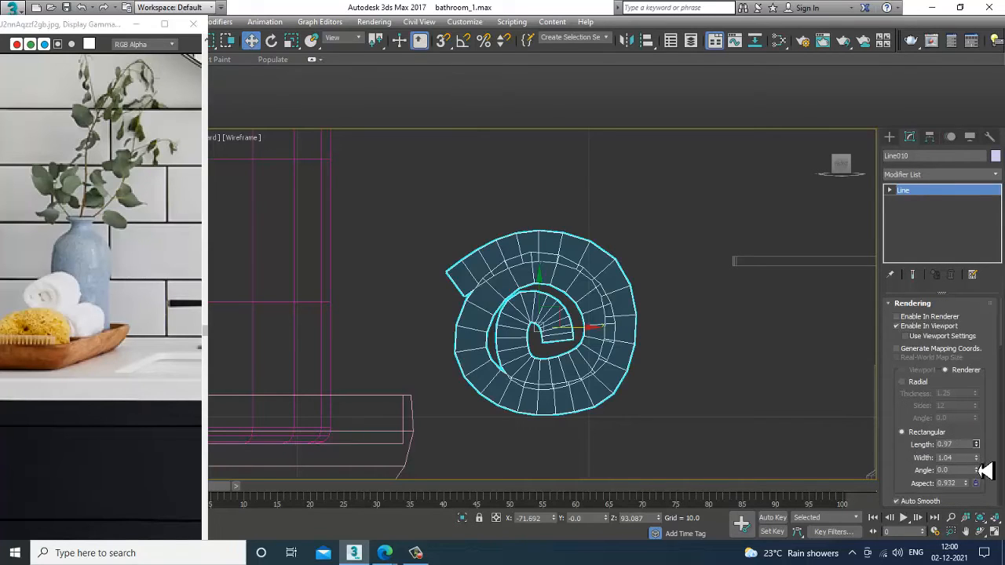
pyautogui.moveTo(979, 471)
pyautogui.mouseDown()
pyautogui.moveTo(980, 492)
pyautogui.moveTo(980, 482)
pyautogui.mouseUp()
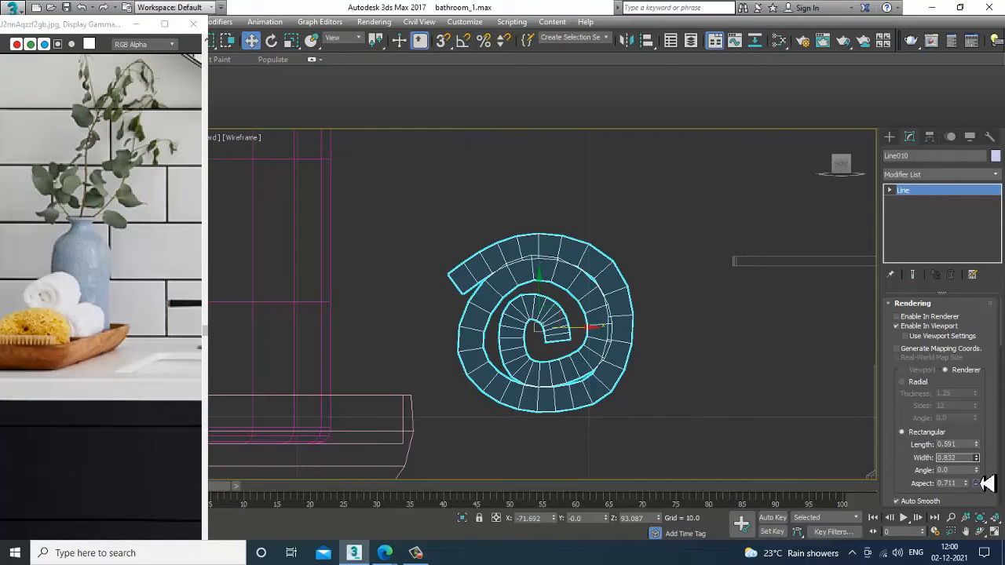
# Step: Set the spiral's rectangular section length to 10.361 in the Perspective view to form a rolled towel
pyautogui.hotkey('alt', 'w')
pyautogui.middleClick(689, 423)
pyautogui.hotkey('alt', 'w')
pyautogui.scroll(-5, 698, 423)
pyautogui.keyDown('alt'); pyautogui.moveTo(696, 406); pyautogui.dragTo(673, 399, button='middle'); pyautogui.keyUp('alt')
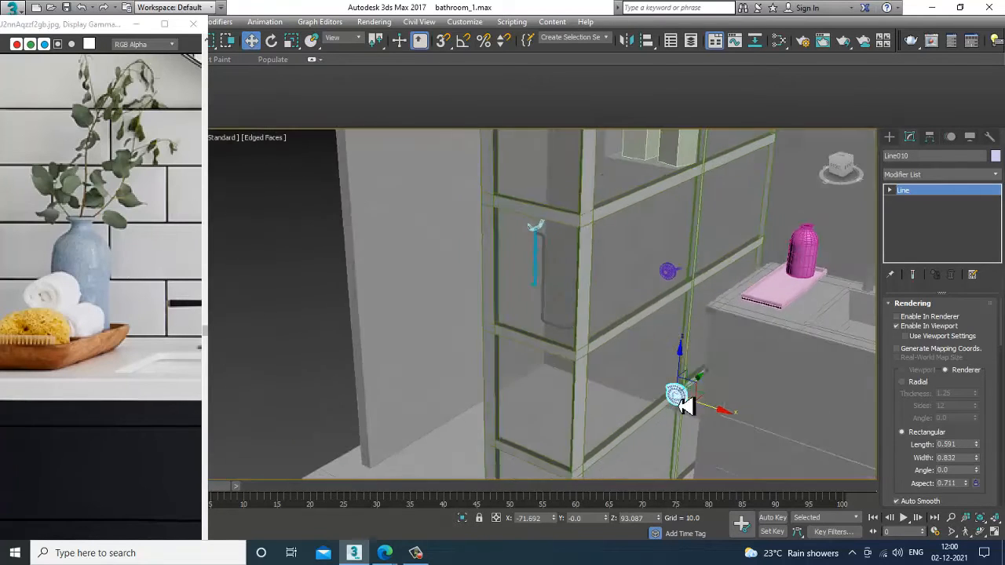
pyautogui.moveTo(977, 445); pyautogui.dragTo(818, 334)
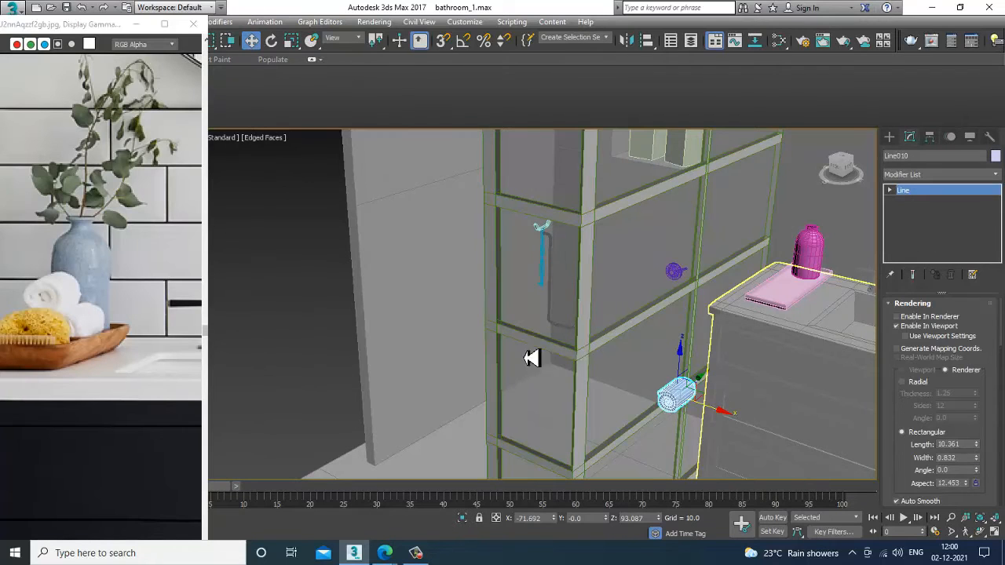
# Step: Move the rolled towel onto the countertop tray in front of the vase
pyautogui.moveTo(698, 386); pyautogui.dragTo(825, 287)
pyautogui.press('z')
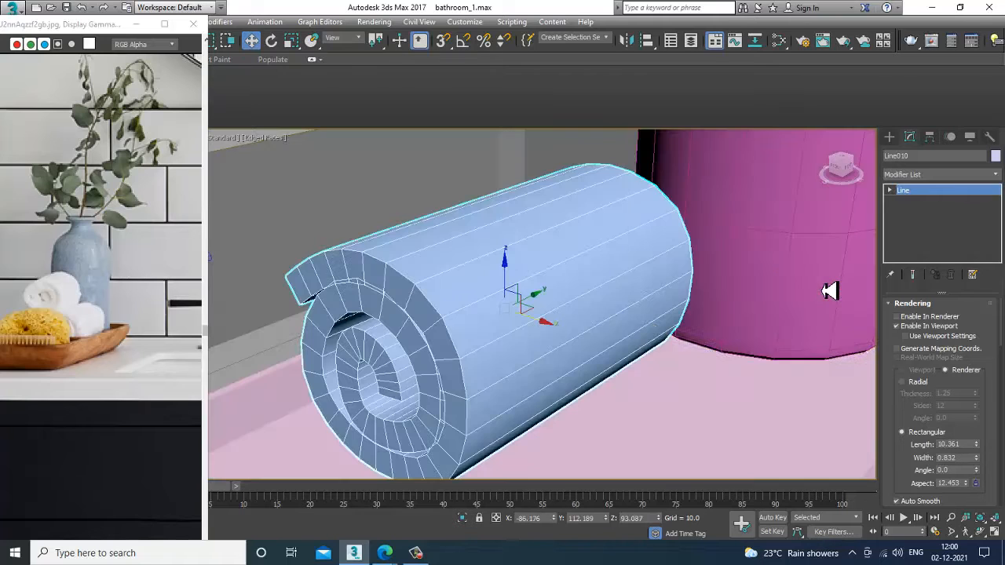
pyautogui.scroll(-3, 690, 312)
pyautogui.keyDown('alt'); pyautogui.moveTo(690, 312); pyautogui.dragTo(702, 299, button='middle'); pyautogui.keyUp('alt')
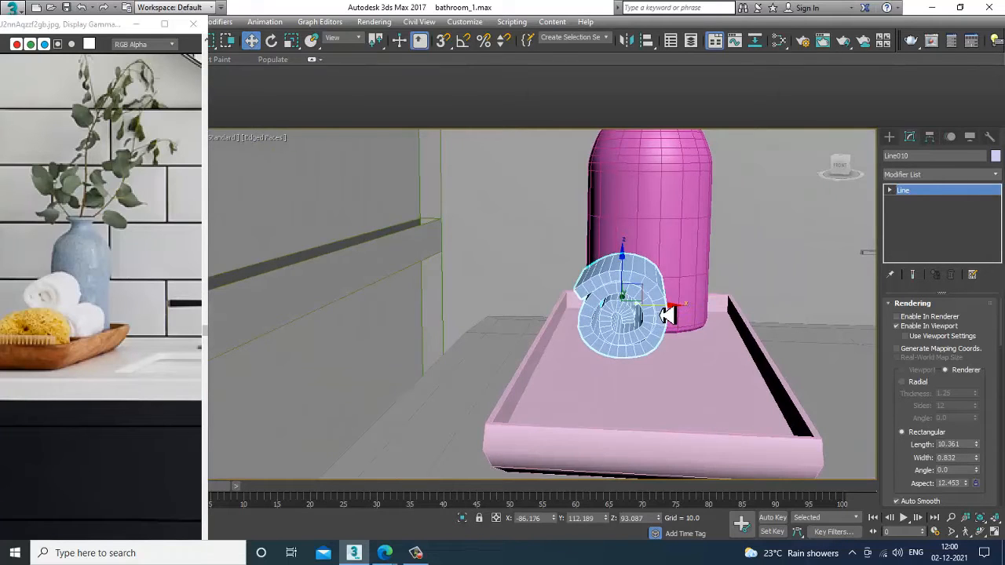
# Step: Shift the rolled towel toward the tray's long edge, scale it slightly and settle it in front of the vase
pyautogui.moveTo(662, 315); pyautogui.dragTo(704, 524)
pyautogui.press('e')
pyautogui.press('w')
pyautogui.keyDown('alt'); pyautogui.moveTo(674, 361); pyautogui.dragTo(568, 400, button='middle'); pyautogui.keyUp('alt')
pyautogui.press('r')
pyautogui.moveTo(545, 323); pyautogui.dragTo(527, 325)
pyautogui.press('w')
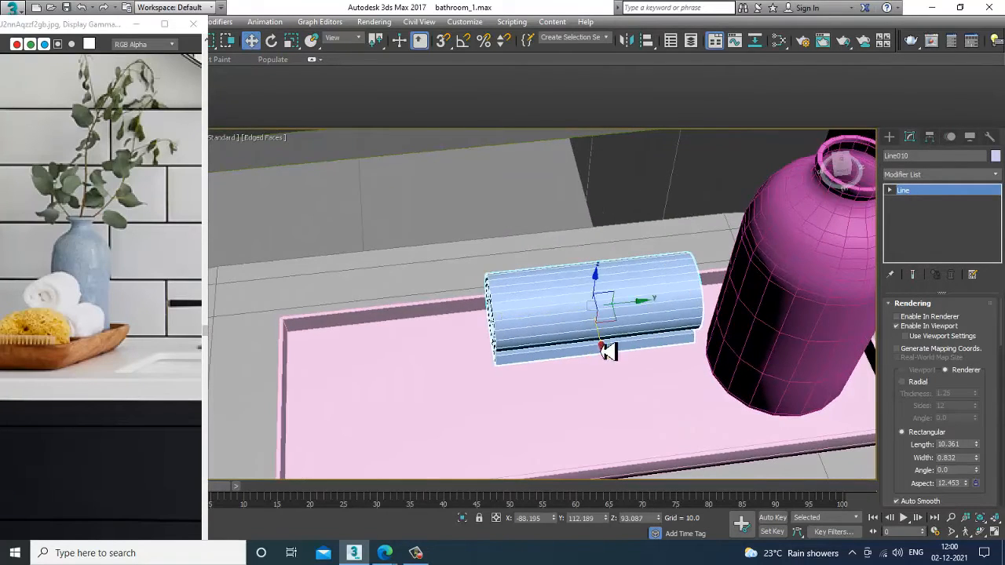
pyautogui.keyDown('alt'); pyautogui.moveTo(603, 351); pyautogui.dragTo(627, 333, button='middle'); pyautogui.keyUp('alt')
pyautogui.moveTo(638, 324); pyautogui.dragTo(648, 326)
pyautogui.keyDown('alt'); pyautogui.moveTo(652, 326); pyautogui.dragTo(638, 110, button='middle'); pyautogui.keyUp('alt')
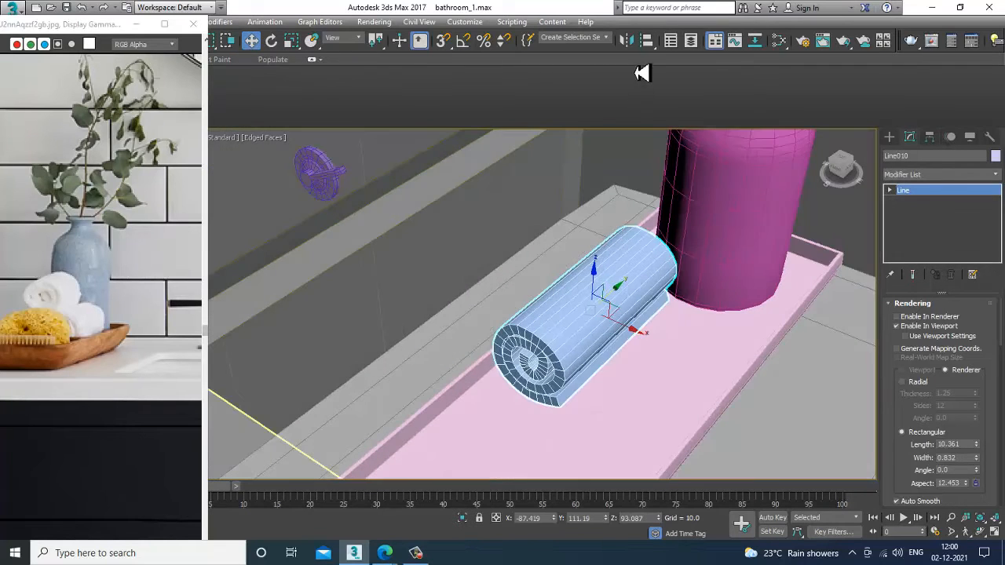
# Step: Mirror the rolled towel about the X axis as a copy and place it beside the original on the tray
pyautogui.click(626, 41)
pyautogui.click(488, 304)
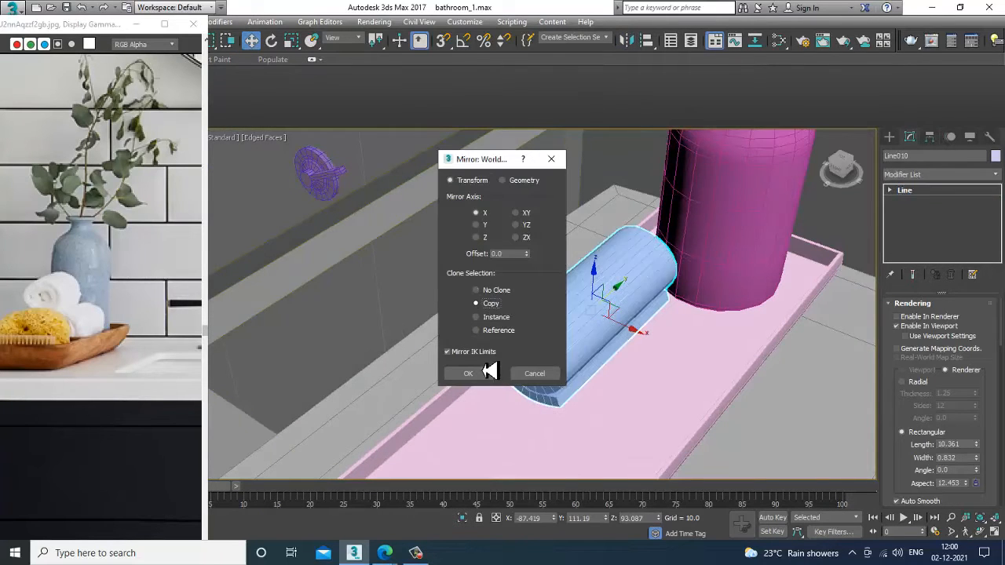
pyautogui.click(480, 375)
pyautogui.moveTo(636, 334); pyautogui.dragTo(715, 371)
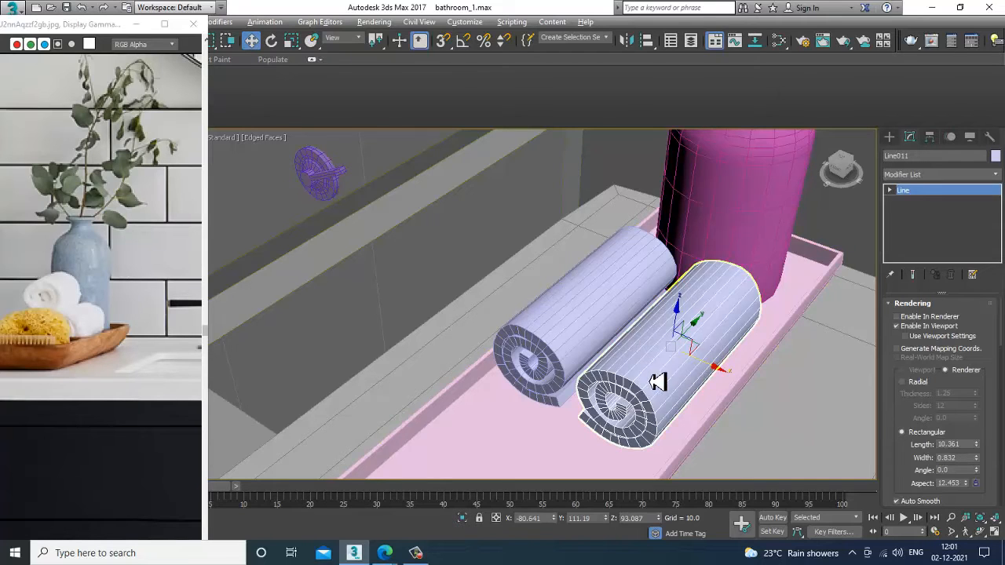
# Step: Select every object in the bathroom scene, assign them all the same grey object color and clear the selection
pyautogui.keyDown('alt'); pyautogui.moveTo(650, 382); pyautogui.dragTo(625, 311, button='middle'); pyautogui.keyUp('alt')
pyautogui.scroll(-4, 625, 312)
pyautogui.scroll(-6, 554, 316)
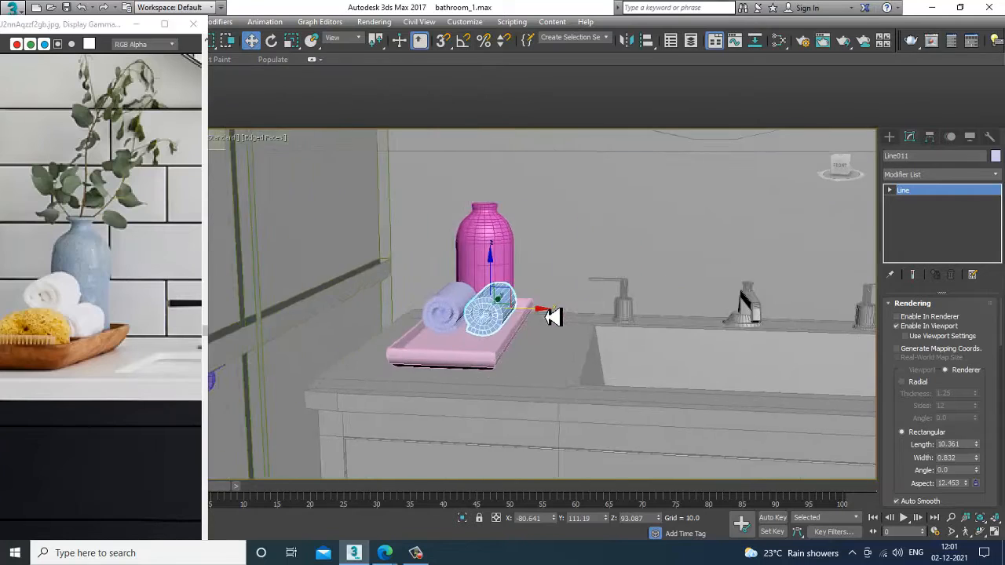
pyautogui.hotkey('ctrl', 'a')
pyautogui.click(996, 156)
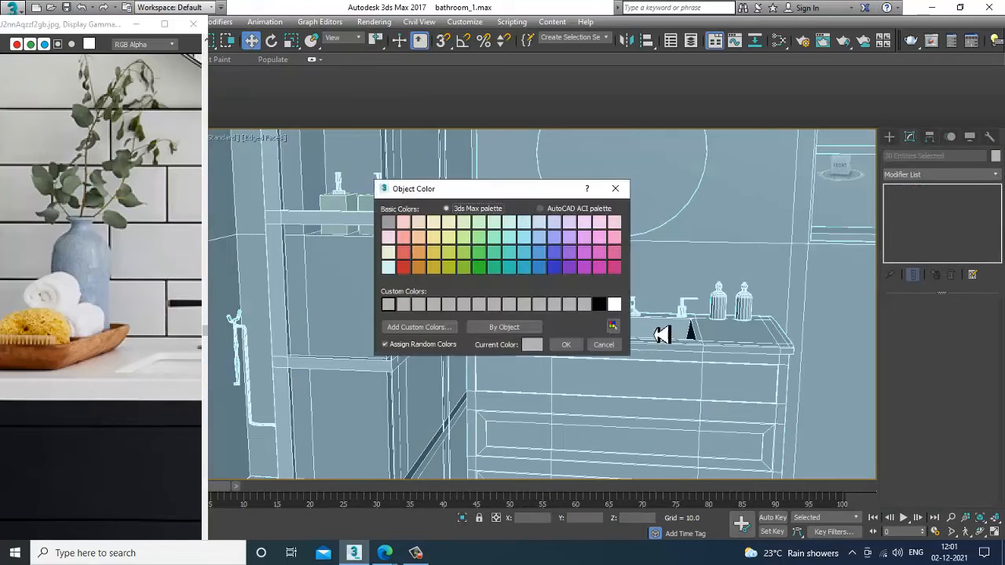
pyautogui.click(595, 309)
pyautogui.click(569, 346)
pyautogui.scroll(-6, 606, 328)
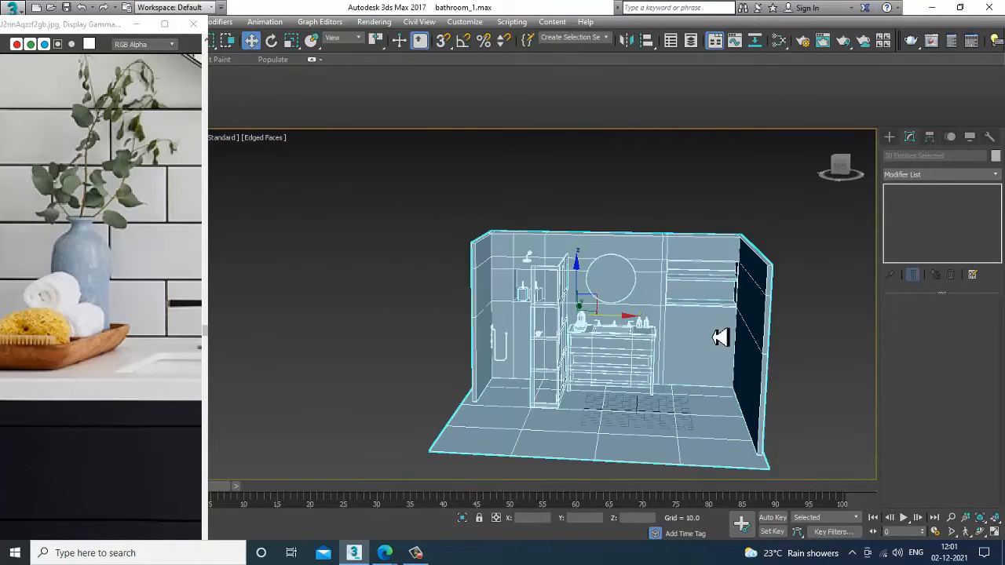
pyautogui.moveTo(722, 338); pyautogui.dragTo(610, 331, button='middle')
pyautogui.click(686, 169)
pyautogui.scroll(4, 495, 425)
pyautogui.scroll(-5, 550, 315)
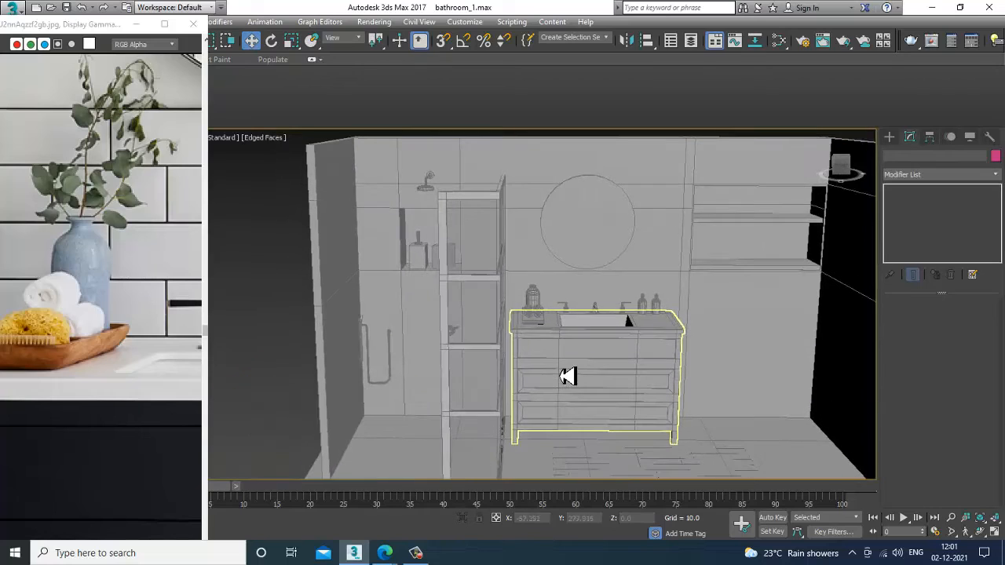
pyautogui.scroll(6, 625, 288)
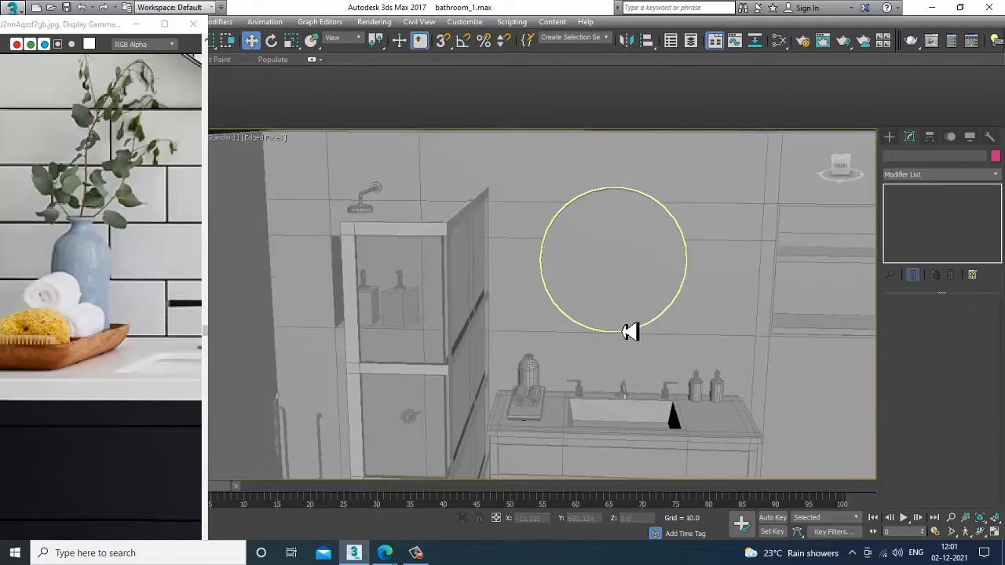
# Step: Draw a curved plant stem with the Line tool in the Front view, rising from inside the vase neck
pyautogui.hotkey('alt', 'w')
pyautogui.moveTo(728, 210); pyautogui.dragTo(658, 212, button='middle')
pyautogui.hotkey('alt', 'w')
pyautogui.scroll(-5, 656, 221)
pyautogui.scroll(6, 629, 294)
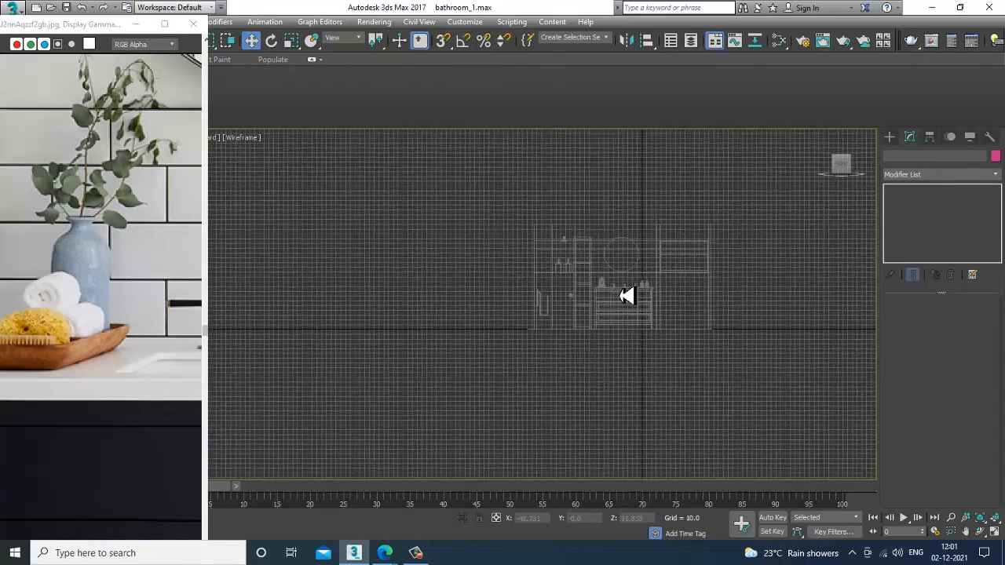
pyautogui.scroll(4, 628, 320)
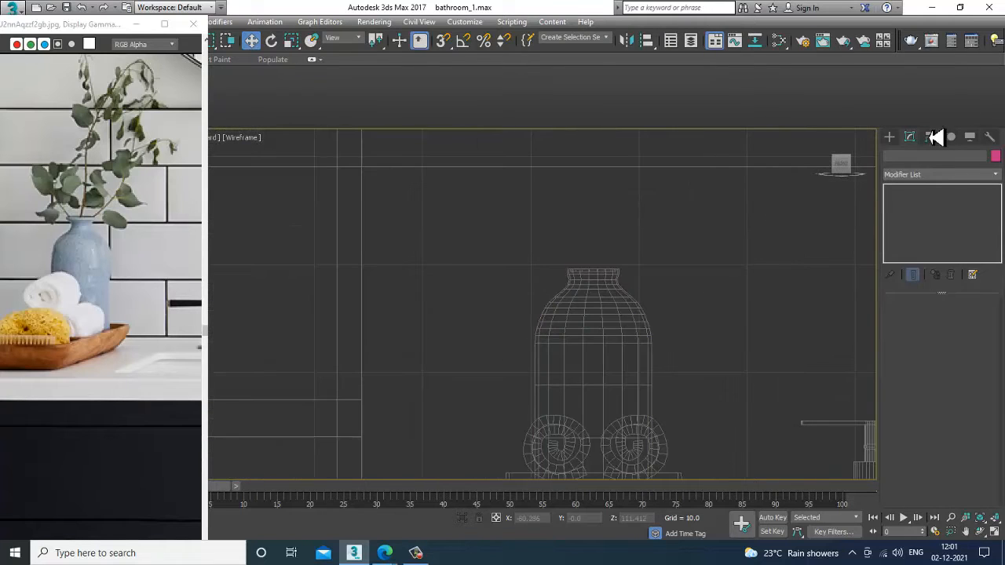
pyautogui.click(890, 139)
pyautogui.click(915, 223)
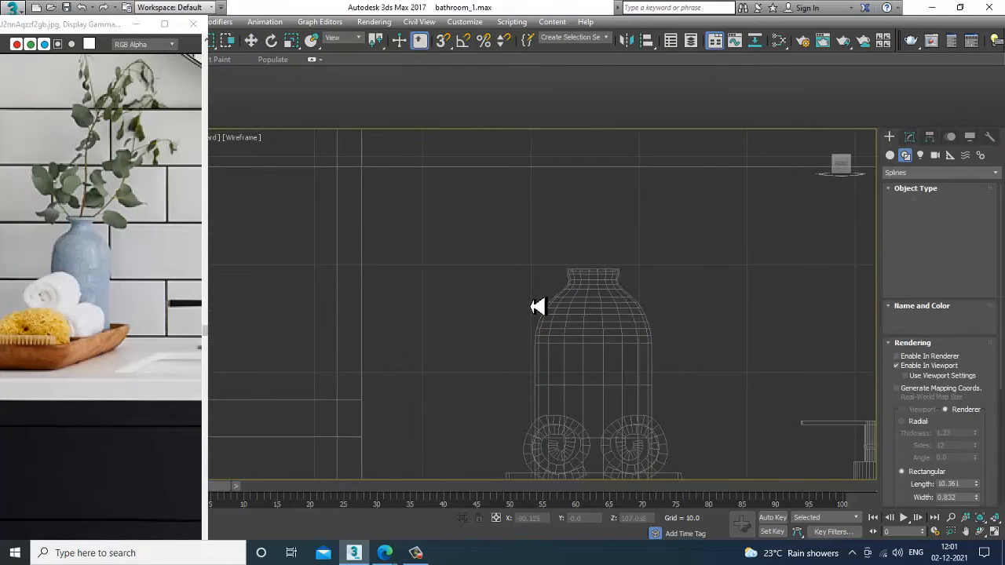
pyautogui.click(592, 316)
pyautogui.click(591, 267)
pyautogui.click(626, 190)
pyautogui.moveTo(655, 217); pyautogui.dragTo(602, 285, button='middle')
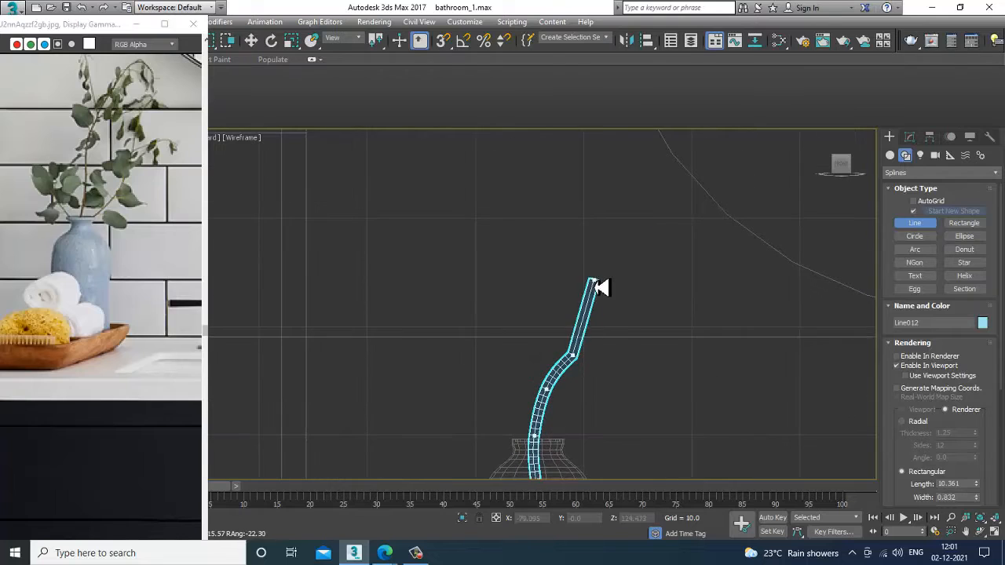
pyautogui.click(600, 263)
pyautogui.click(603, 197)
pyautogui.rightClick(598, 156)
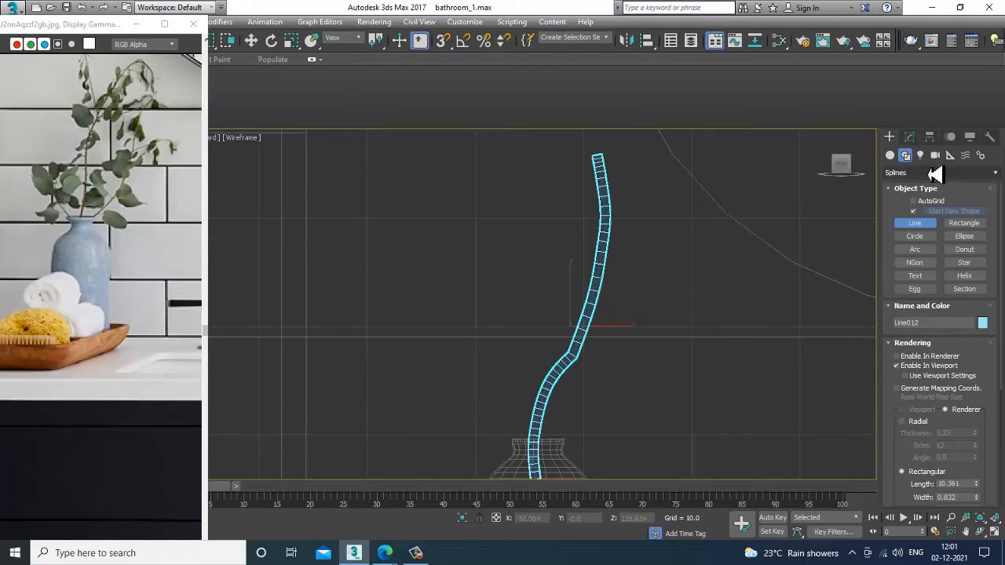
# Step: Switch the stem's rendering section to Radial with a thickness of 0.2 and 12 sides
pyautogui.click(910, 138)
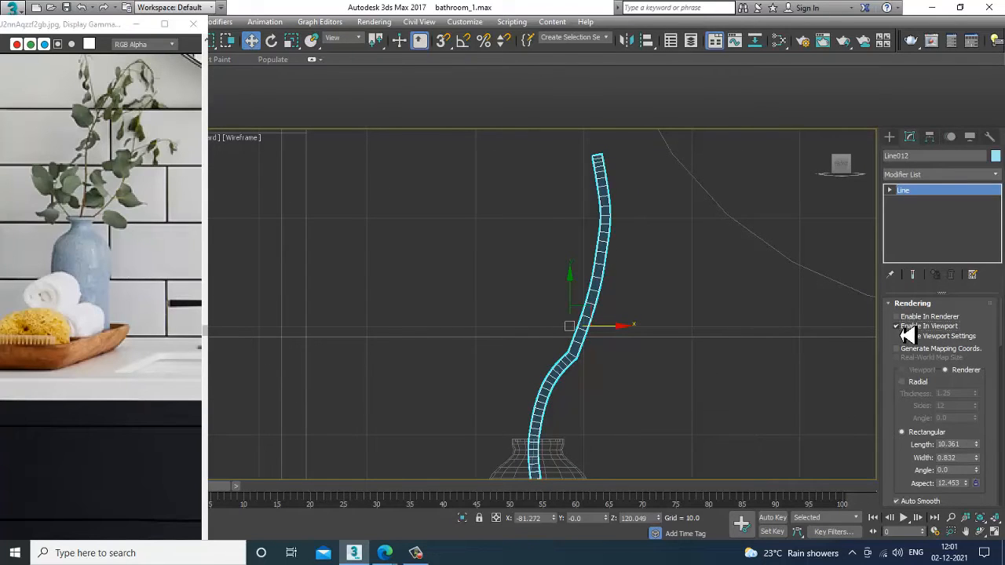
pyautogui.click(903, 327)
pyautogui.click(903, 381)
pyautogui.click(919, 328)
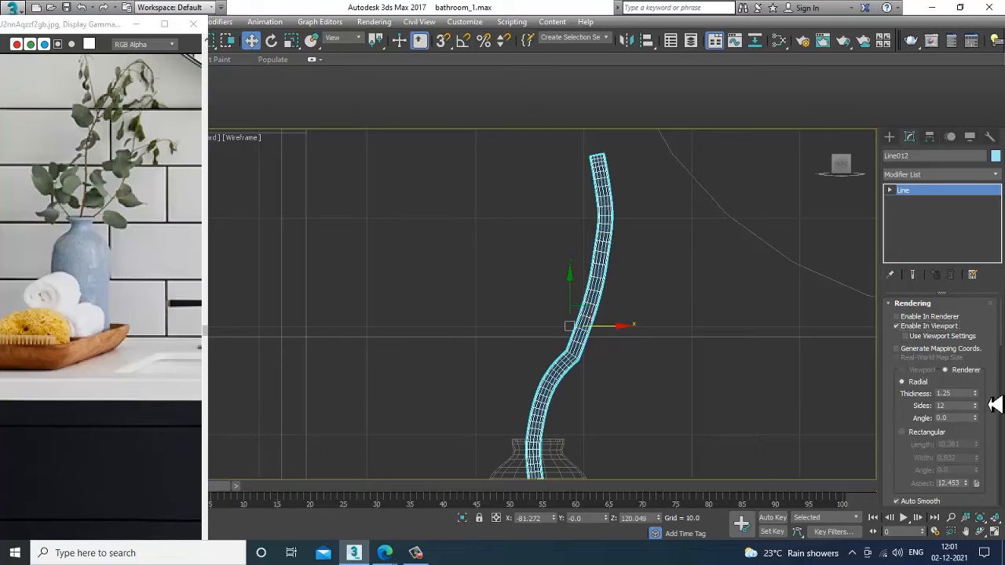
pyautogui.moveTo(982, 404); pyautogui.dragTo(997, 459)
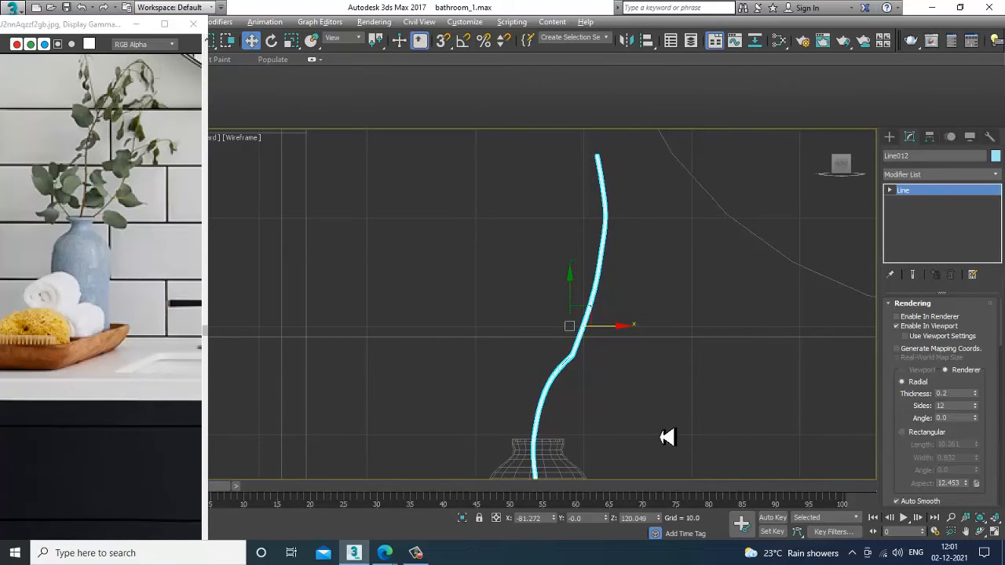
pyautogui.hotkey('alt', 'w')
pyautogui.middleClick(715, 429)
pyautogui.scroll(-3, 712, 427)
pyautogui.hotkey('alt', 'w')
pyautogui.scroll(-5, 684, 415)
pyautogui.keyDown('alt'); pyautogui.moveTo(683, 415); pyautogui.dragTo(646, 396, button='middle'); pyautogui.keyUp('alt')
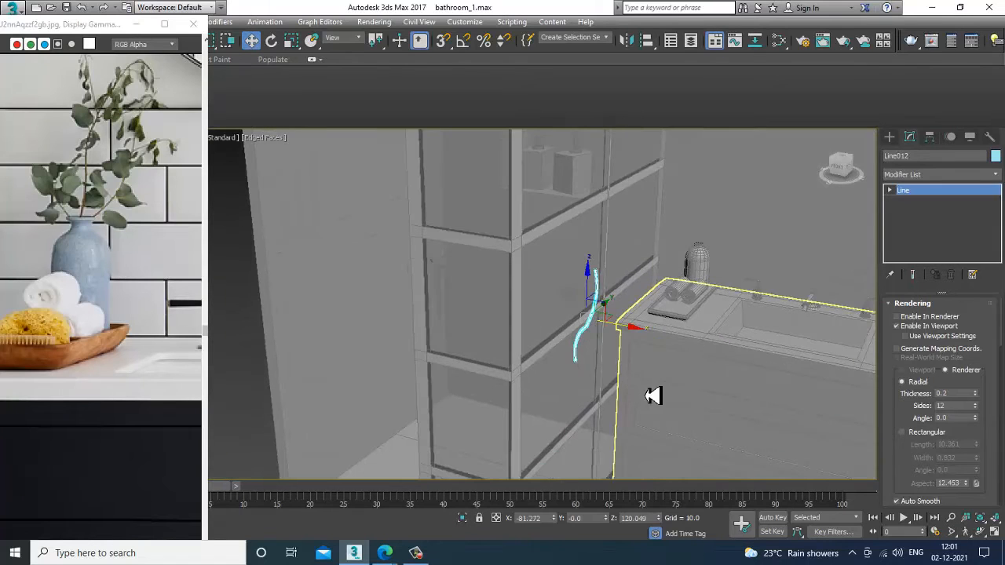
pyautogui.click(417, 553)
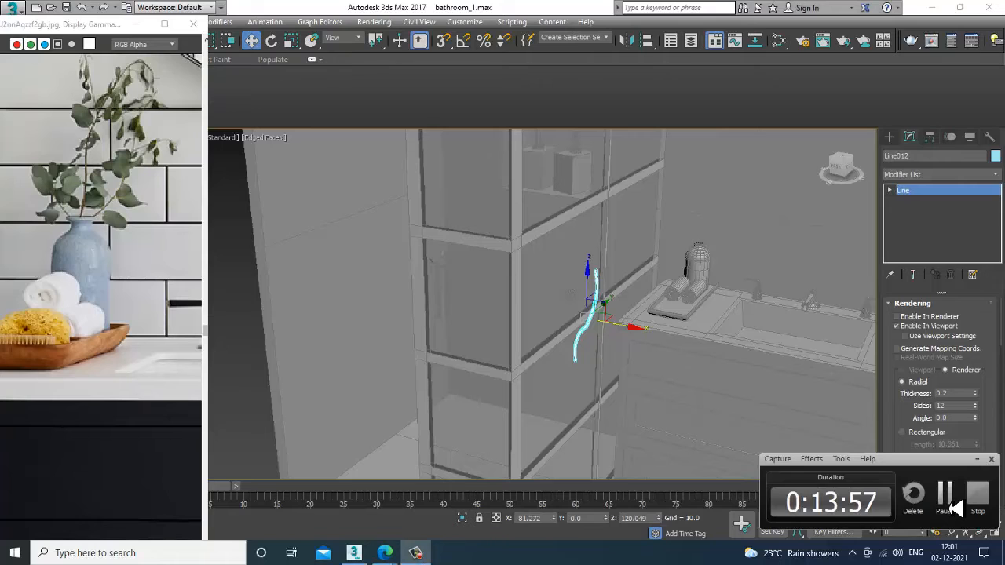
pyautogui.click(953, 509)
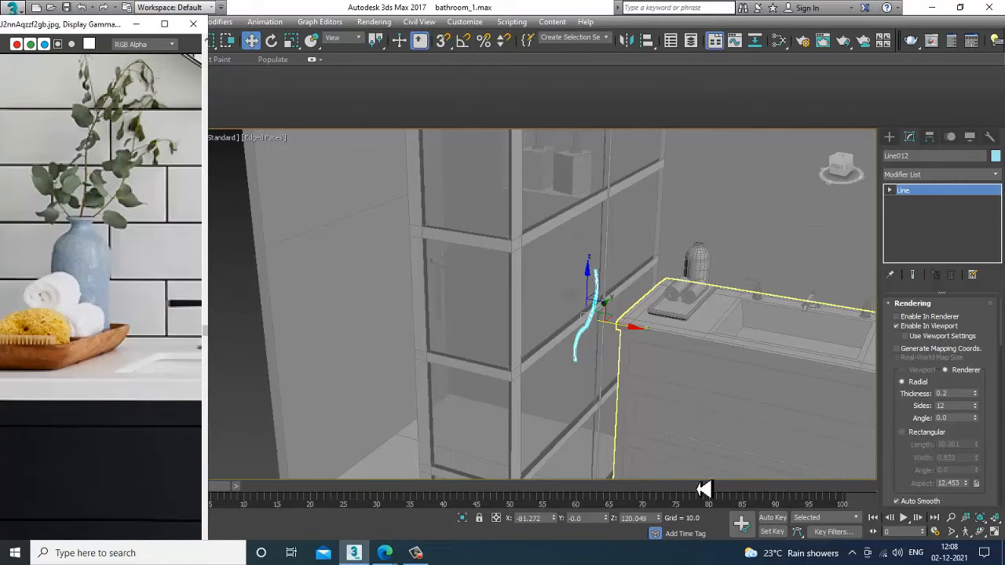
# Step: Move the stem into the mouth of the vase and set its radial thickness to 0.06
pyautogui.moveTo(597, 348)
pyautogui.keyDown('alt'); pyautogui.mouseDown(button='middle')
pyautogui.moveTo(623, 338)
pyautogui.moveTo(597, 353)
pyautogui.mouseUp(button='middle'); pyautogui.keyUp('alt')
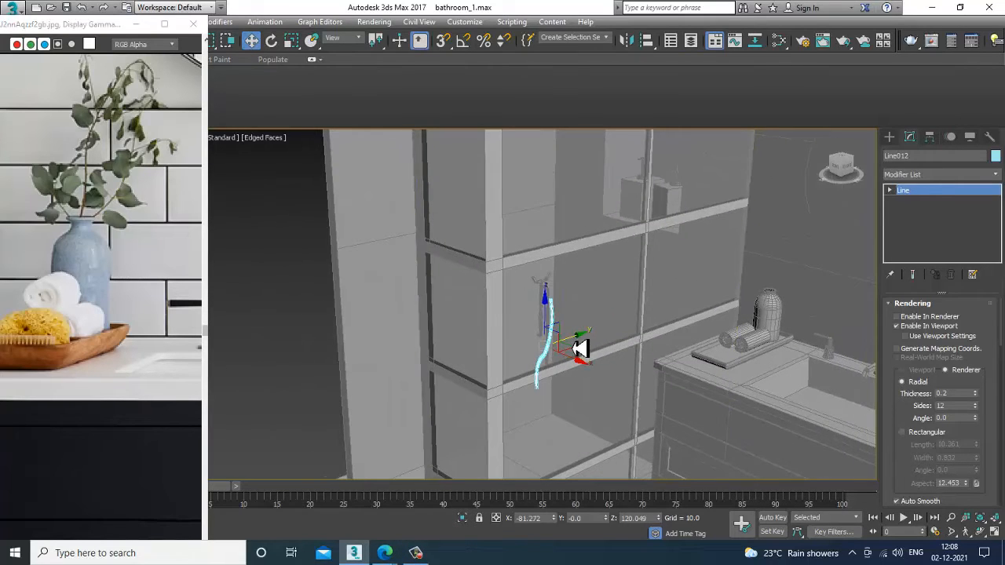
pyautogui.moveTo(579, 341); pyautogui.dragTo(813, 296)
pyautogui.press('z')
pyautogui.keyDown('alt'); pyautogui.moveTo(778, 300); pyautogui.dragTo(754, 317, button='middle'); pyautogui.keyUp('alt')
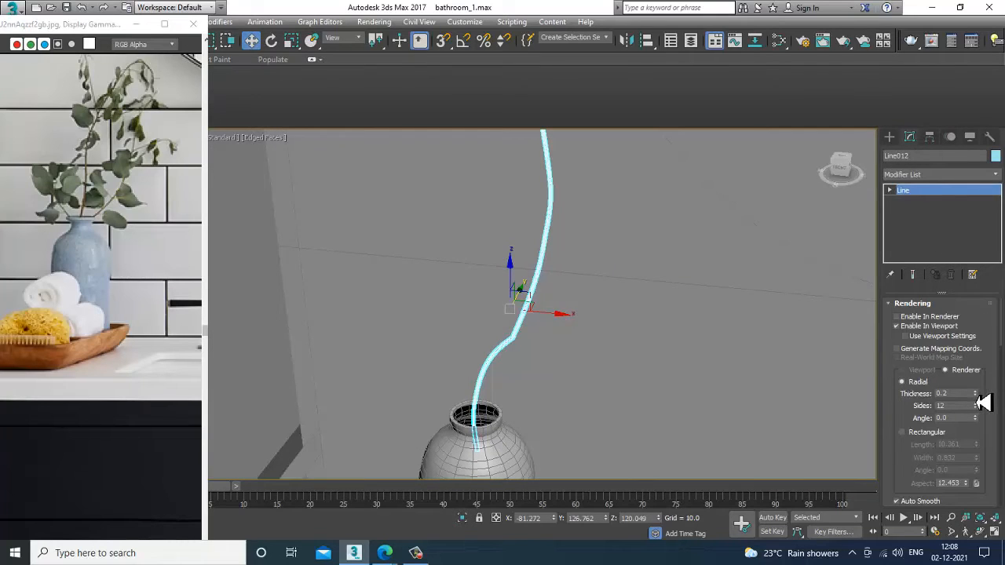
pyautogui.moveTo(979, 403); pyautogui.dragTo(983, 415)
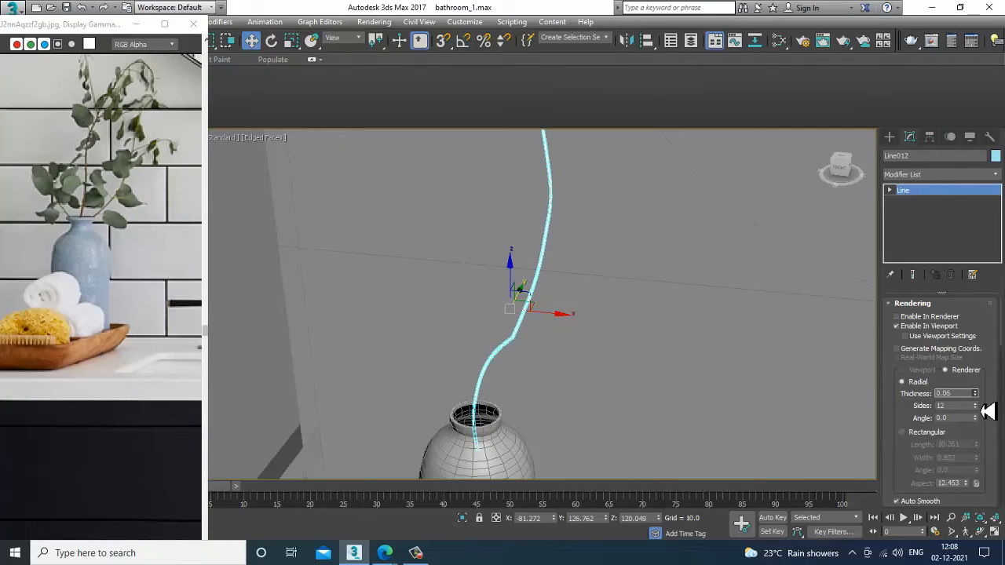
pyautogui.keyDown('alt'); pyautogui.moveTo(609, 299); pyautogui.dragTo(823, 75, button='middle'); pyautogui.keyUp('alt')
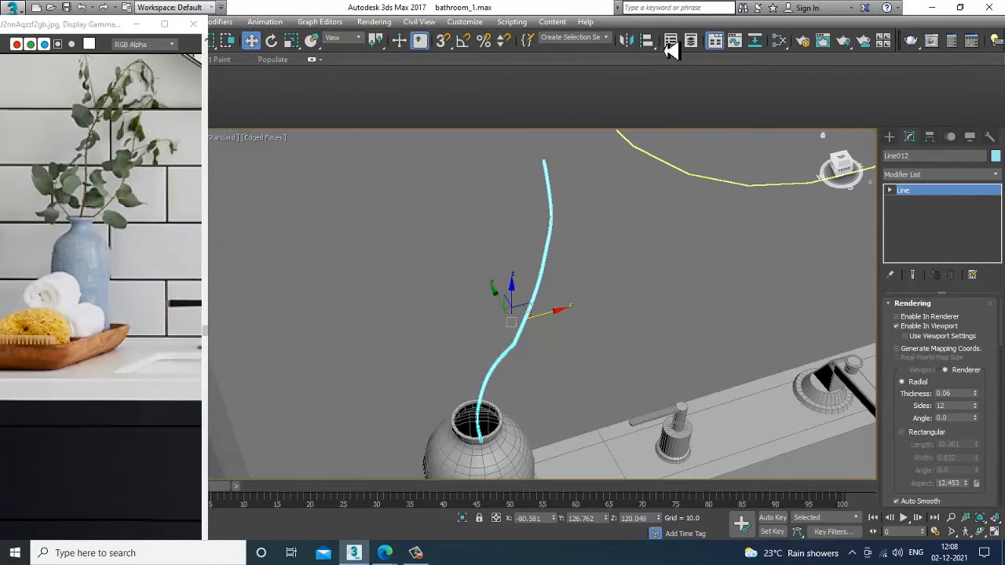
# Step: Mirror the stem about the X axis as a copy, move it into the vase neck and rotate it slightly
pyautogui.click(628, 41)
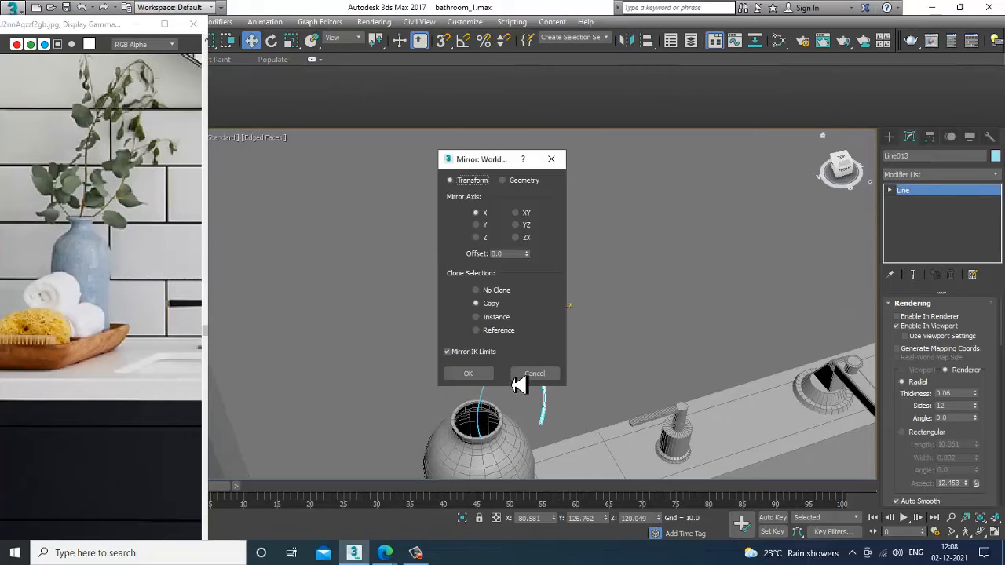
pyautogui.click(475, 374)
pyautogui.moveTo(557, 331); pyautogui.dragTo(475, 344)
pyautogui.keyDown('alt'); pyautogui.moveTo(475, 344); pyautogui.dragTo(439, 391, button='middle'); pyautogui.keyUp('alt')
pyautogui.press('e')
pyautogui.moveTo(436, 393); pyautogui.dragTo(473, 399)
pyautogui.press('w')
pyautogui.keyDown('alt'); pyautogui.moveTo(473, 399); pyautogui.dragTo(622, 357, button='middle'); pyautogui.keyUp('alt')
# Step: Draw a taller third stem with the Line tool in the Front view, rising from the vase between the two mirrored stems
pyautogui.hotkey('alt', 'w')
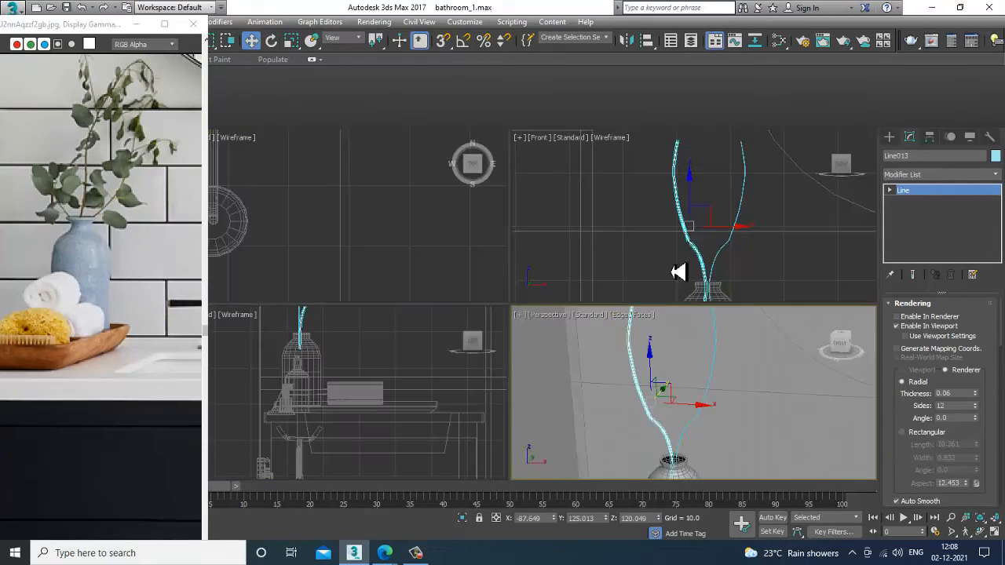
pyautogui.moveTo(677, 271); pyautogui.dragTo(653, 238, button='middle')
pyautogui.hotkey('alt', 'w')
pyautogui.scroll(-5, 671, 264)
pyautogui.click(891, 139)
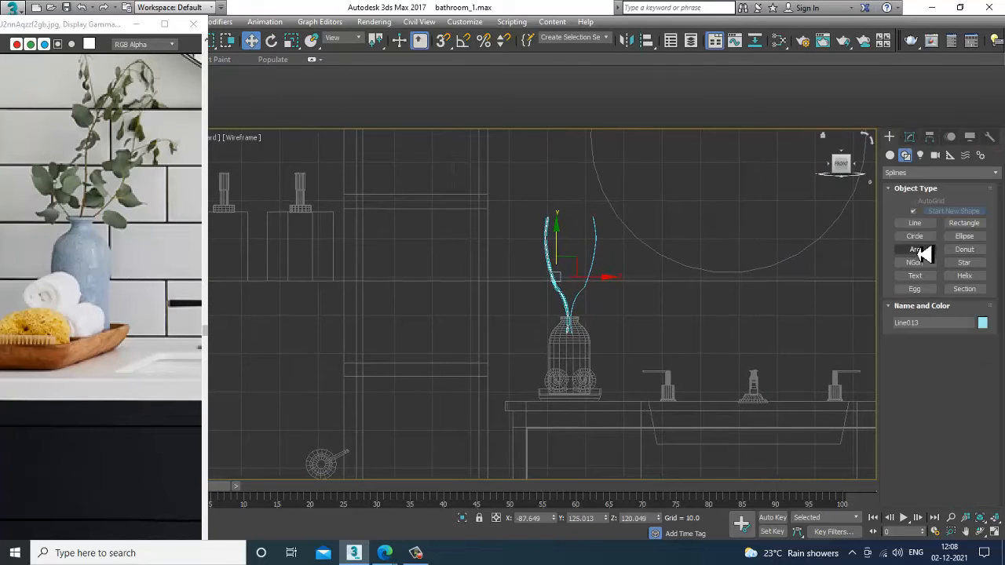
pyautogui.click(915, 224)
pyautogui.scroll(4, 590, 307)
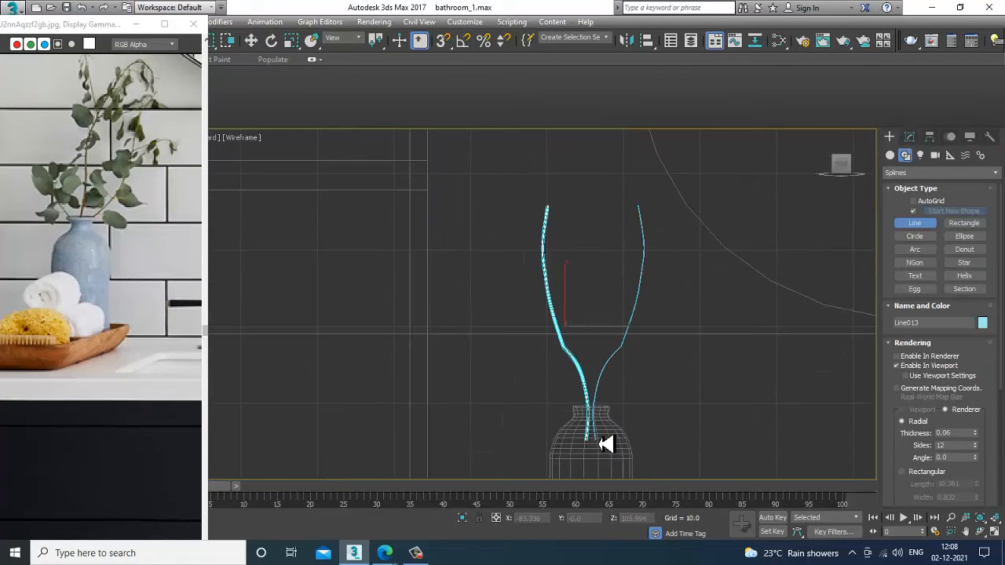
pyautogui.click(603, 431)
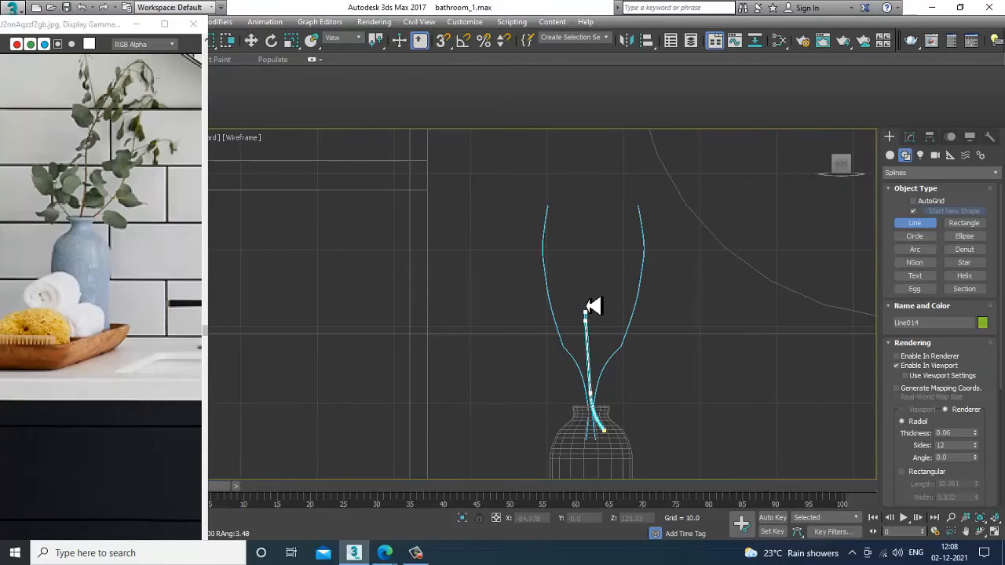
pyautogui.rightClick(573, 167)
pyautogui.press('w')
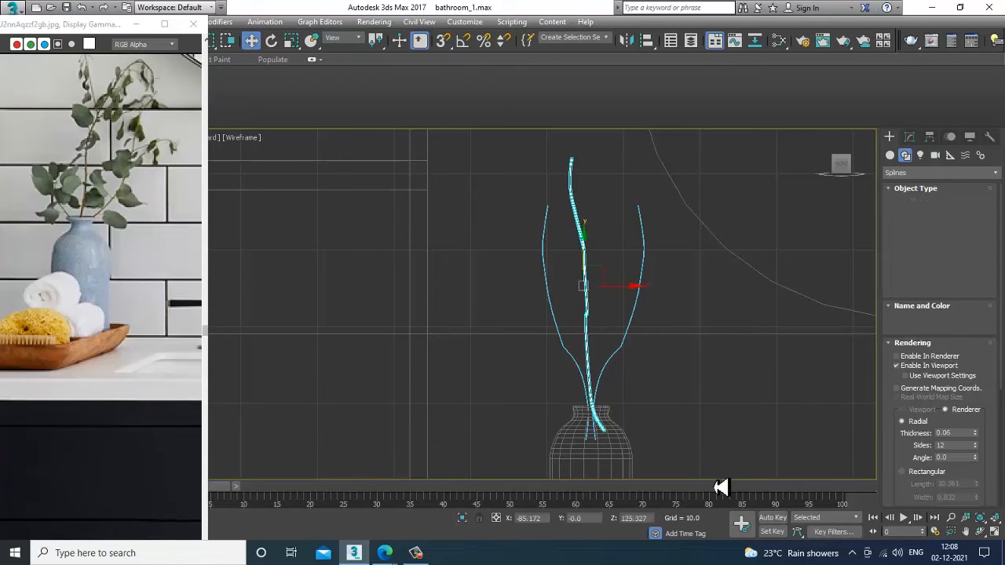
# Step: Move the third stem into the vase alongside the other two and compare the arrangement with the reference photo
pyautogui.hotkey('alt', 'w')
pyautogui.rightClick(731, 419)
pyautogui.scroll(-4, 732, 420)
pyautogui.hotkey('alt', 'w')
pyautogui.scroll(-5, 725, 412)
pyautogui.keyDown('alt'); pyautogui.moveTo(725, 411); pyautogui.dragTo(658, 388, button='middle'); pyautogui.keyUp('alt')
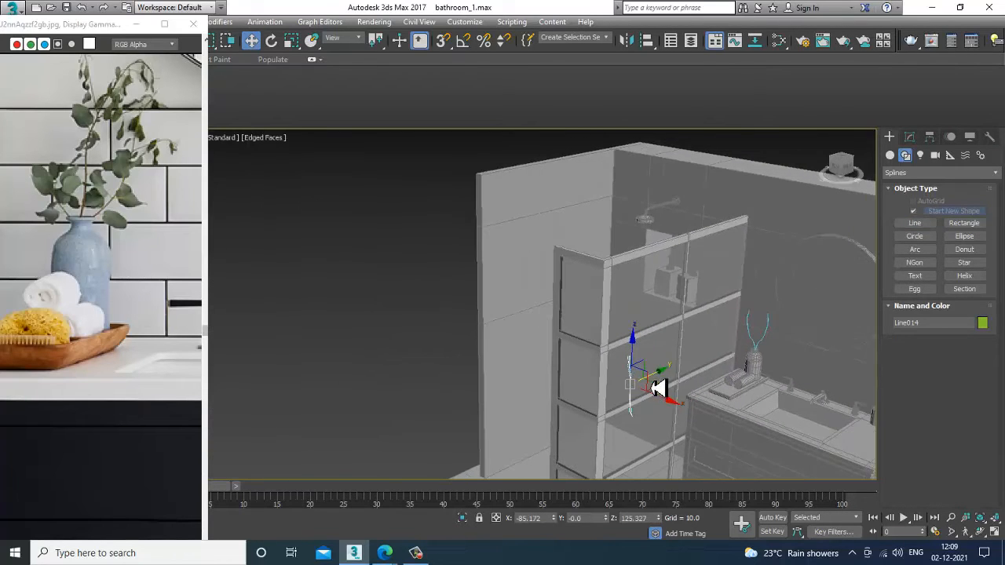
pyautogui.moveTo(681, 376); pyautogui.dragTo(783, 340)
pyautogui.press('z')
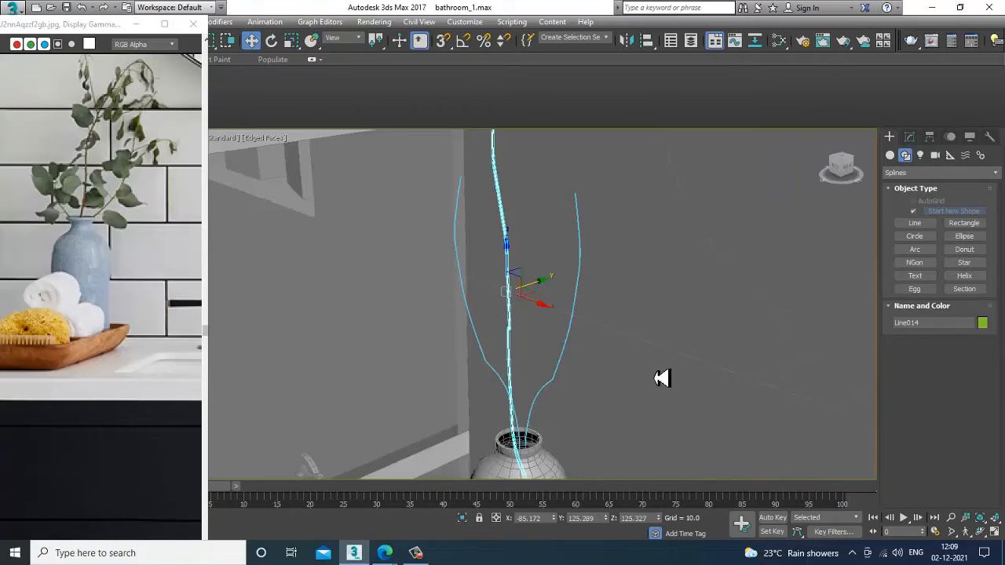
pyautogui.scroll(-6, 545, 285)
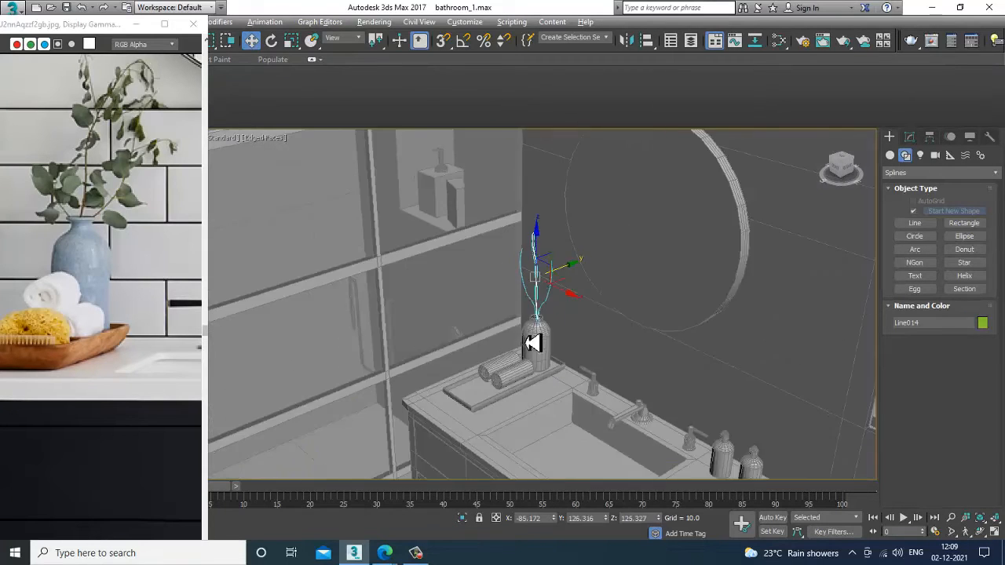
pyautogui.moveTo(564, 311); pyautogui.dragTo(521, 329, button='middle')
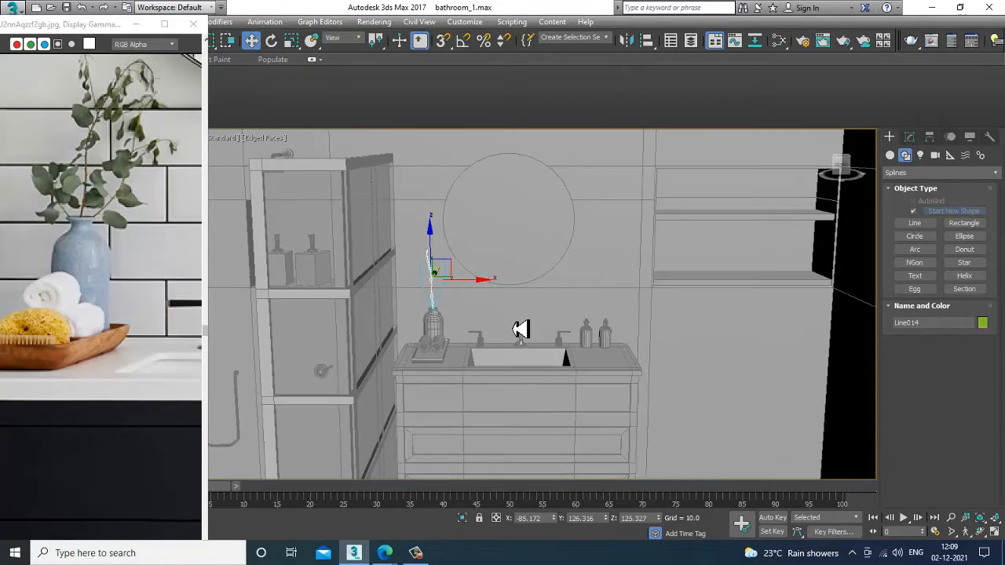
pyautogui.click(53, 236)
pyautogui.scroll(-2, 77, 235)
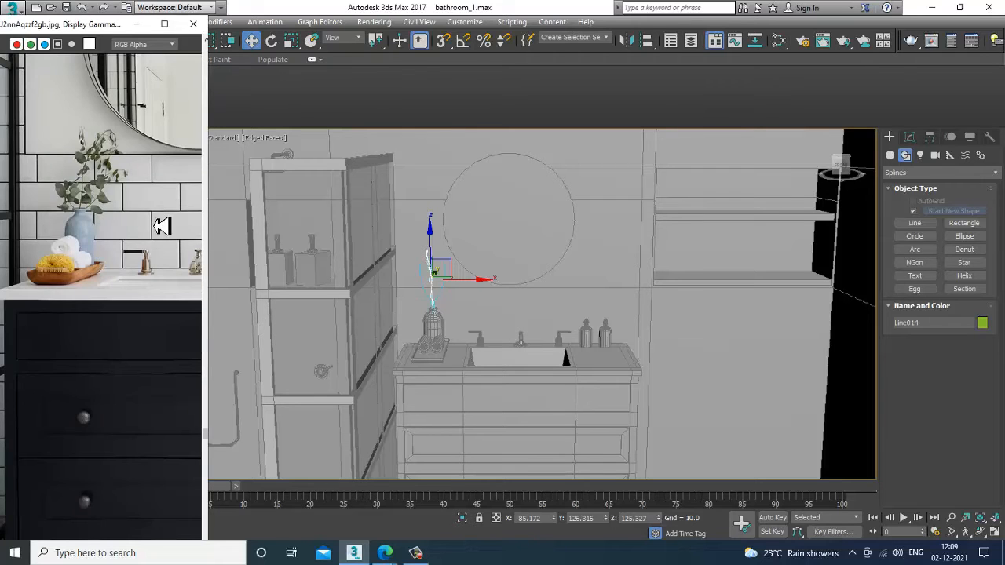
# Step: Create a sphere with AutoGrid, radius about 1.2, on the upper panelled drawer front of the vanity
pyautogui.scroll(-2, 161, 226)
pyautogui.scroll(-3, 561, 280)
pyautogui.scroll(2, 154, 330)
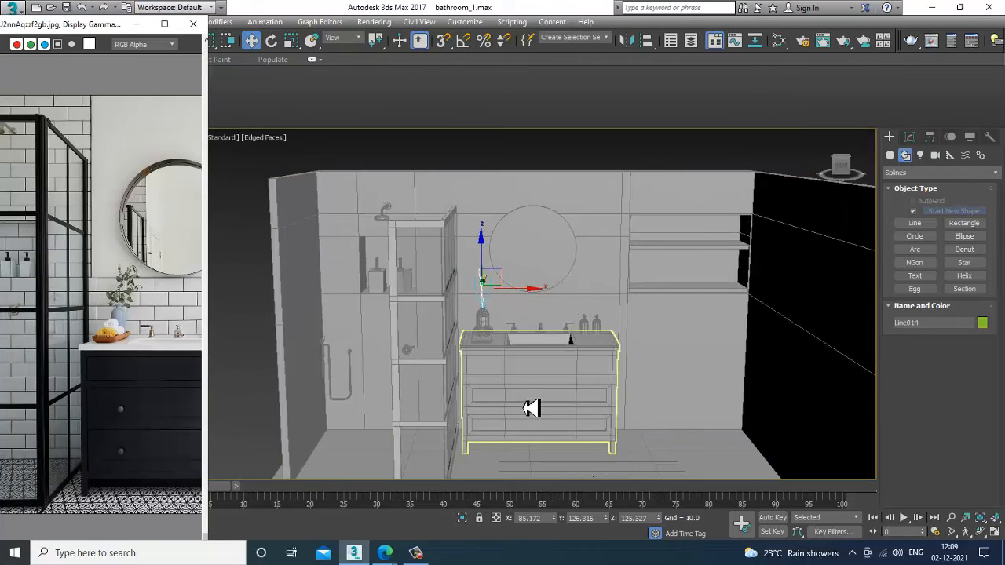
pyautogui.scroll(2, 532, 409)
pyautogui.moveTo(532, 408); pyautogui.dragTo(534, 298, button='middle')
pyautogui.scroll(2, 536, 339)
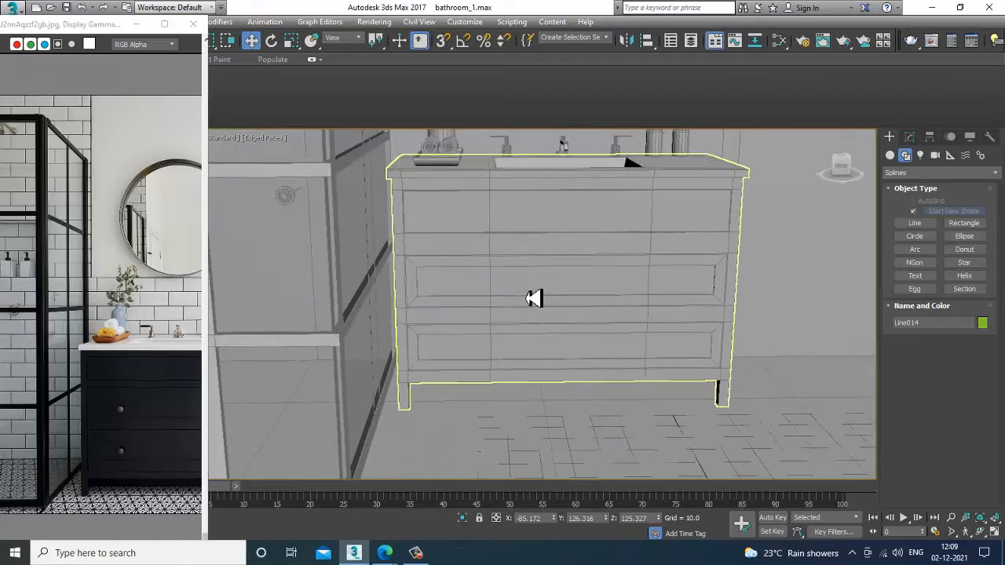
pyautogui.scroll(2, 534, 299)
pyautogui.scroll(2, 102, 440)
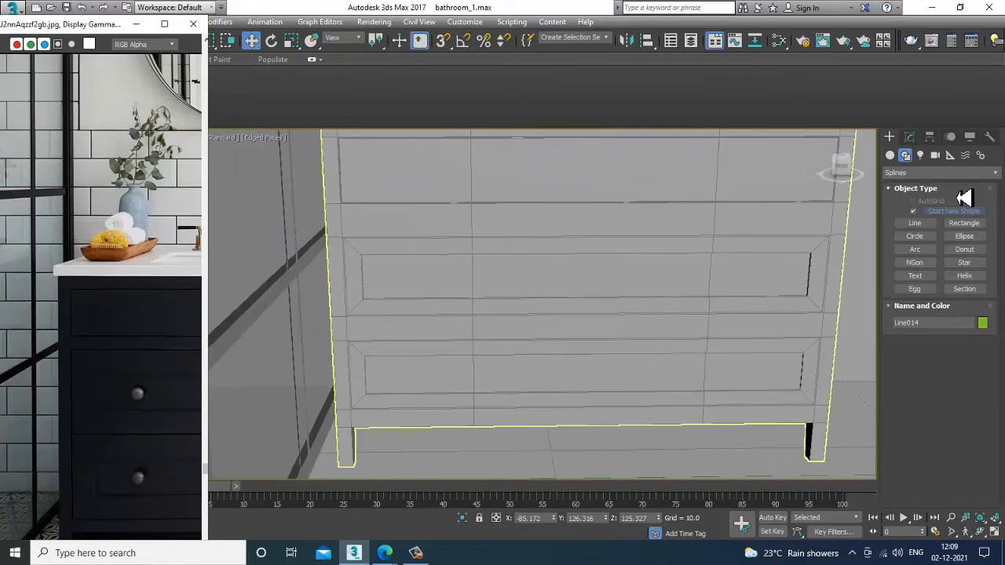
pyautogui.click(890, 155)
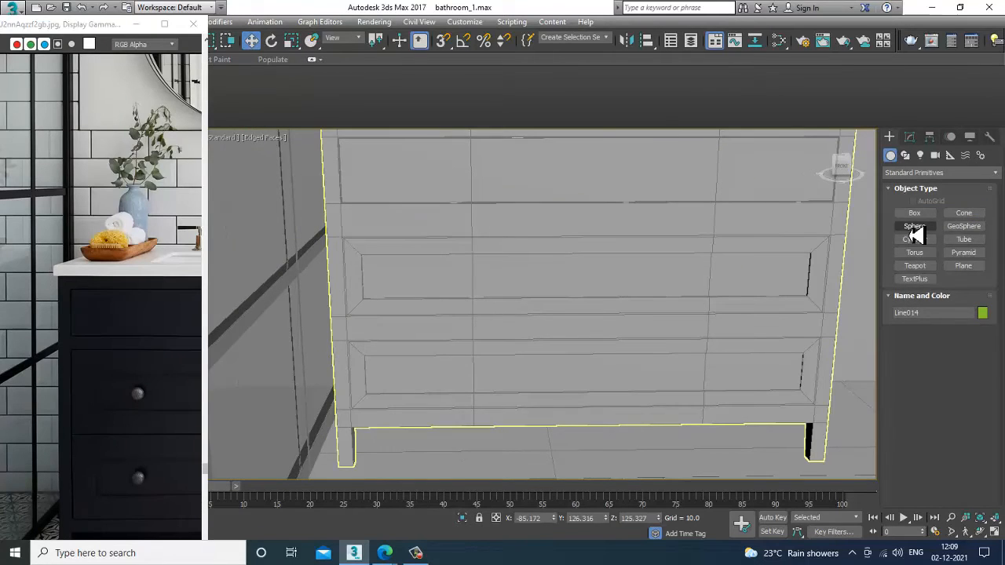
pyautogui.click(915, 226)
pyautogui.scroll(2, 516, 309)
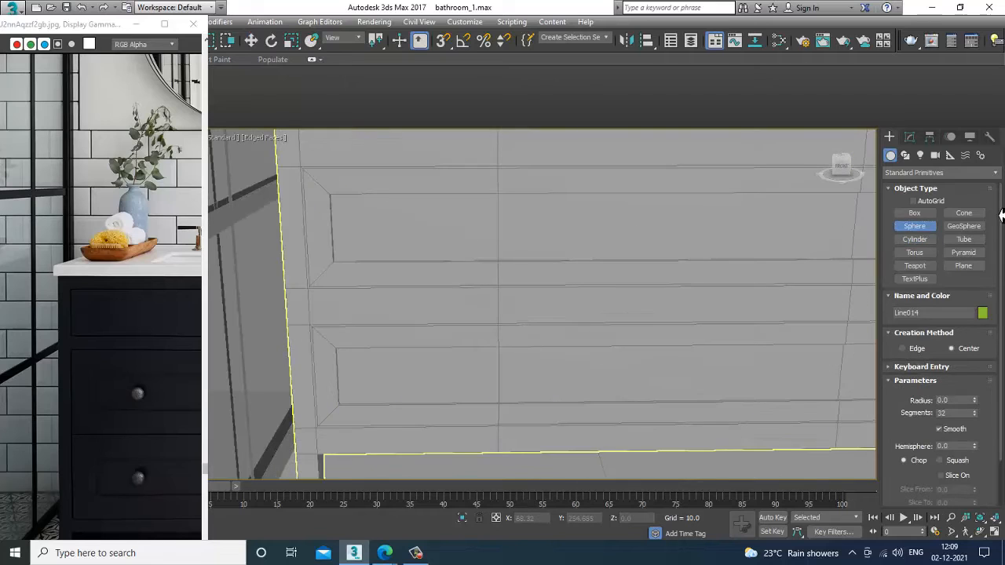
pyautogui.moveTo(443, 235); pyautogui.dragTo(449, 240)
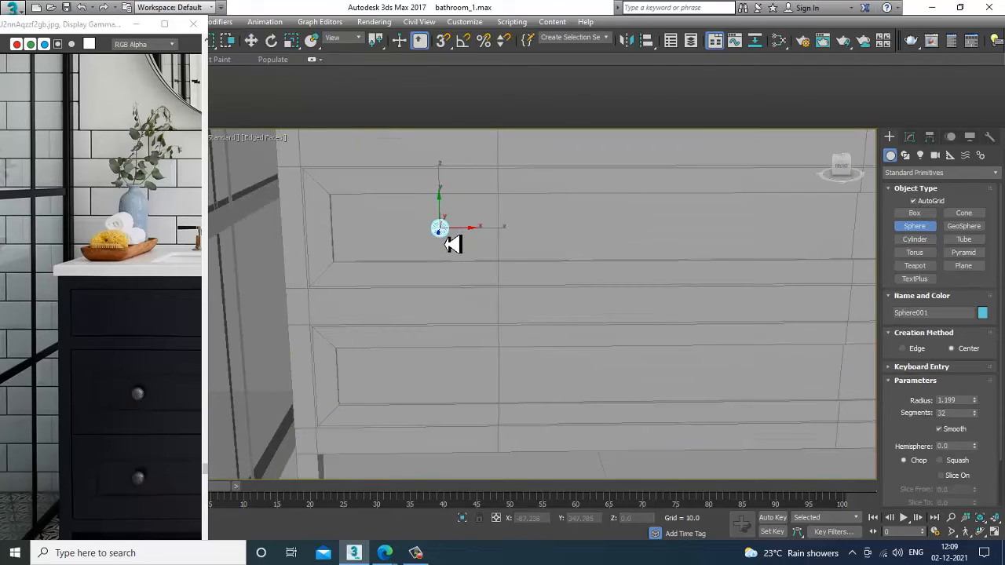
# Step: Move the sphere outward from the drawer front and convert it to an Editable Poly
pyautogui.press('w')
pyautogui.press('z')
pyautogui.hotkey('alt', 'w')
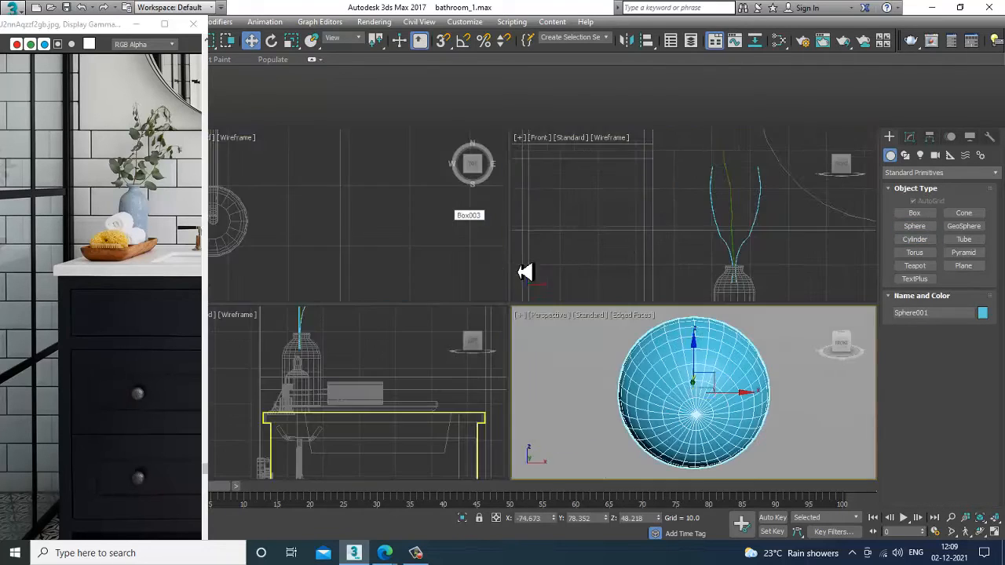
pyautogui.moveTo(741, 394); pyautogui.dragTo(728, 391, button='middle')
pyautogui.hotkey('alt', 'w')
pyautogui.press('z')
pyautogui.scroll(-5, 642, 321)
pyautogui.keyDown('alt'); pyautogui.moveTo(642, 321); pyautogui.dragTo(564, 341, button='middle'); pyautogui.keyUp('alt')
pyautogui.keyDown('alt'); pyautogui.moveTo(644, 315); pyautogui.dragTo(583, 312, button='middle'); pyautogui.keyUp('alt')
pyautogui.scroll(3, 582, 317)
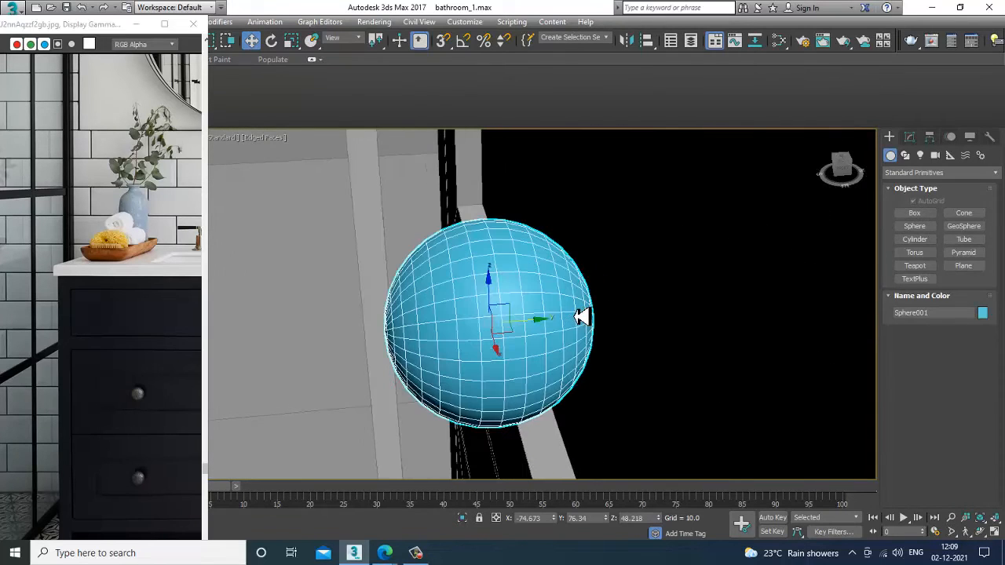
pyautogui.rightClick(563, 268)
pyautogui.moveTo(644, 393)
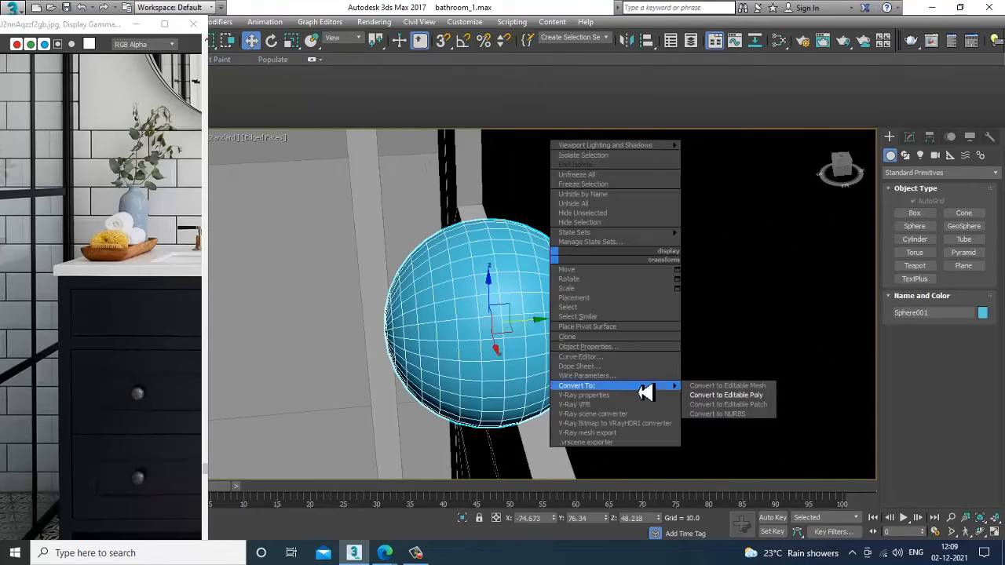
pyautogui.click(753, 406)
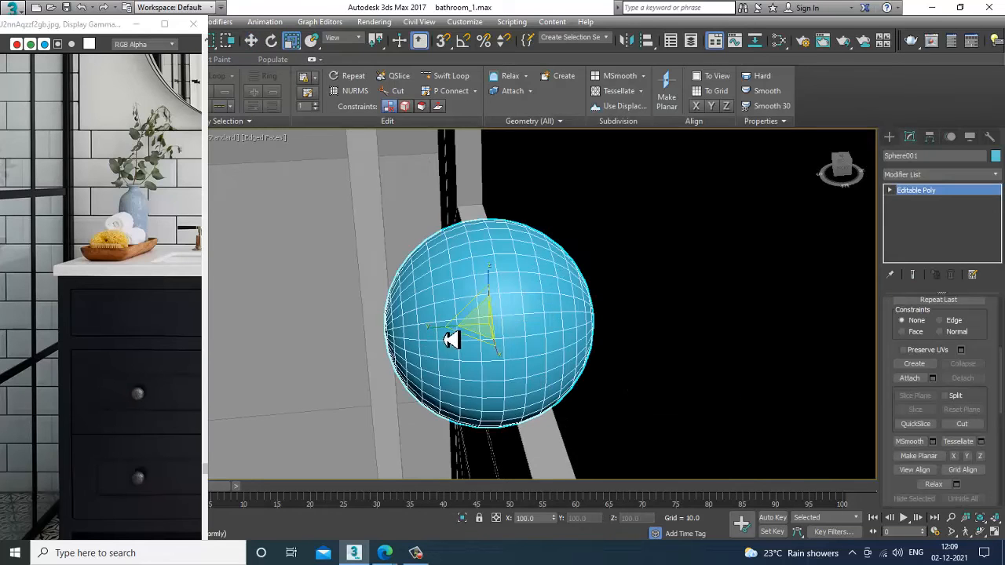
# Step: Flatten the sphere along its depth with non-uniform scaling and convert it to an Editable Poly again
pyautogui.moveTo(442, 337)
pyautogui.mouseDown()
pyautogui.moveTo(467, 334)
pyautogui.moveTo(451, 335)
pyautogui.mouseUp()
pyautogui.press('w')
pyautogui.rightClick(532, 284)
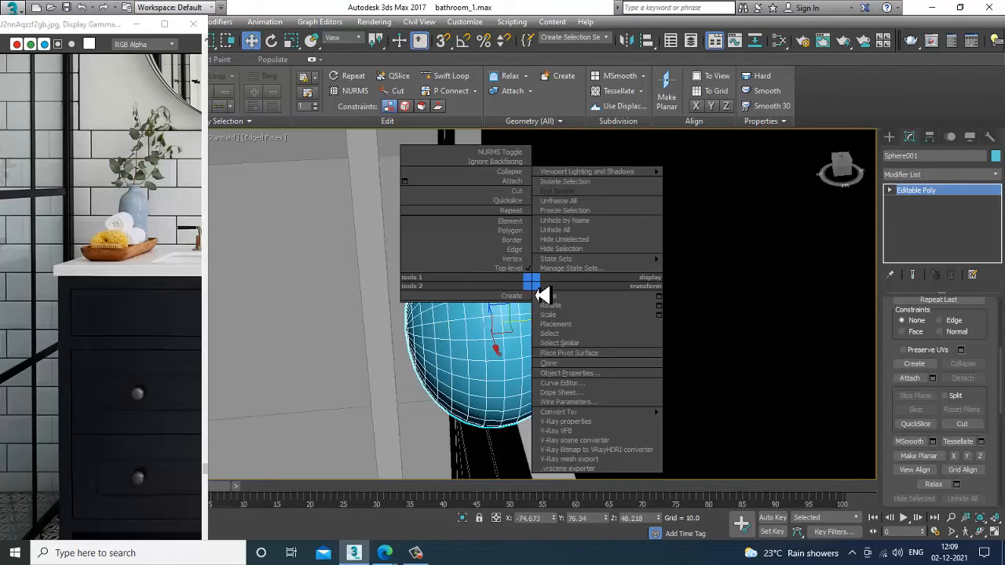
pyautogui.moveTo(602, 411)
pyautogui.click(736, 422)
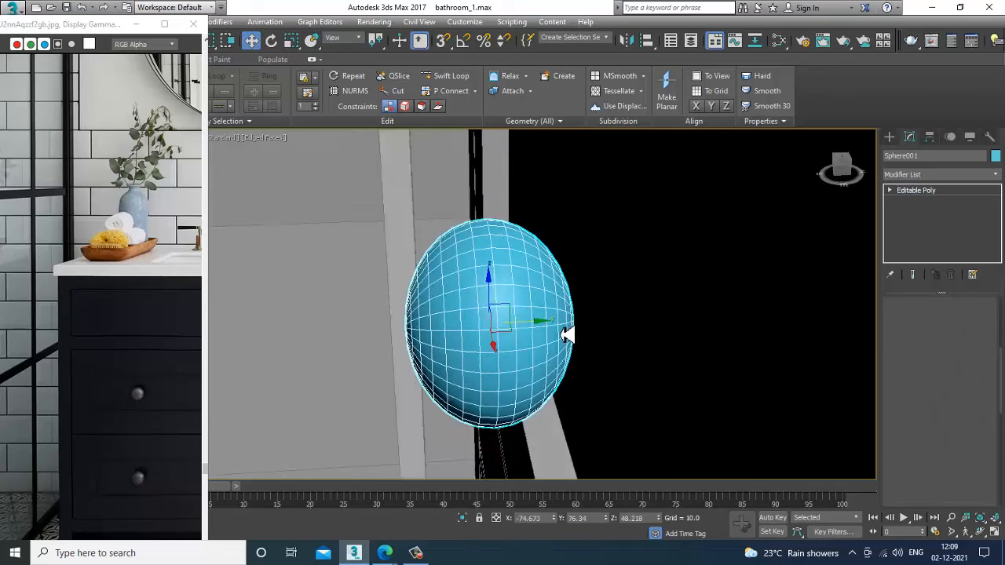
# Step: Delete half of the flattened sphere's polygons in the Left view, leaving a dome split along the vertical plane
pyautogui.keyDown('alt'); pyautogui.moveTo(562, 335); pyautogui.dragTo(542, 326, button='middle'); pyautogui.keyUp('alt')
pyautogui.hotkey('alt', 'w')
pyautogui.rightClick(707, 245)
pyautogui.hotkey('alt', 'w')
pyautogui.press('z')
pyautogui.scroll(-3, 612, 261)
pyautogui.hotkey('alt', 'w')
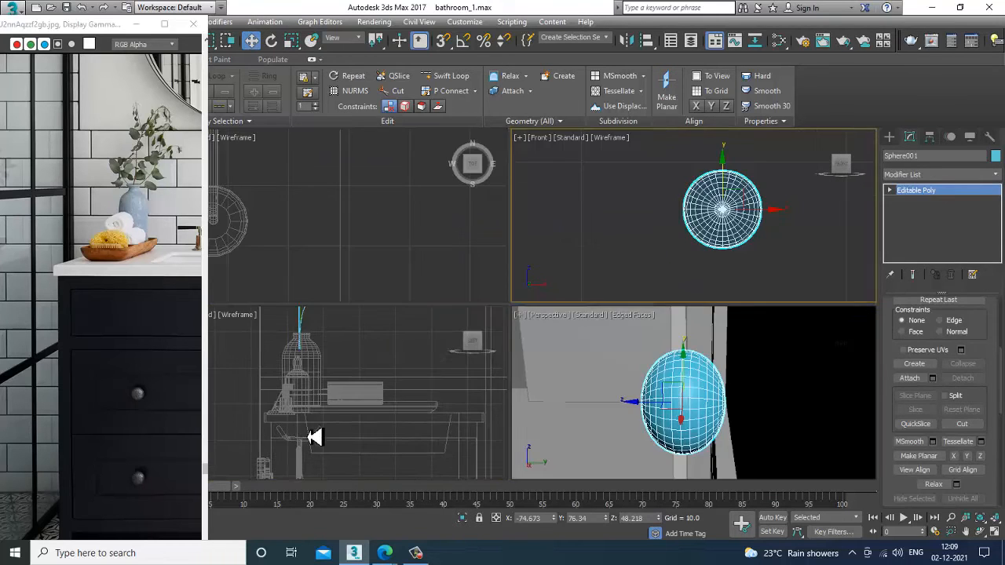
pyautogui.rightClick(314, 437)
pyautogui.hotkey('alt', 'w')
pyautogui.press('z')
pyautogui.press('4')
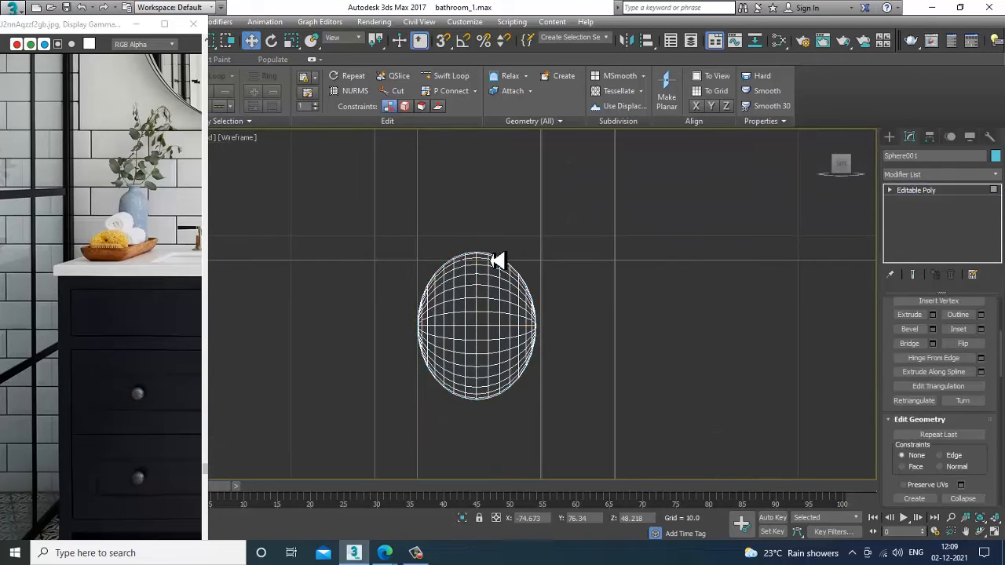
pyautogui.moveTo(617, 488); pyautogui.dragTo(620, 480)
pyautogui.press('Delete')
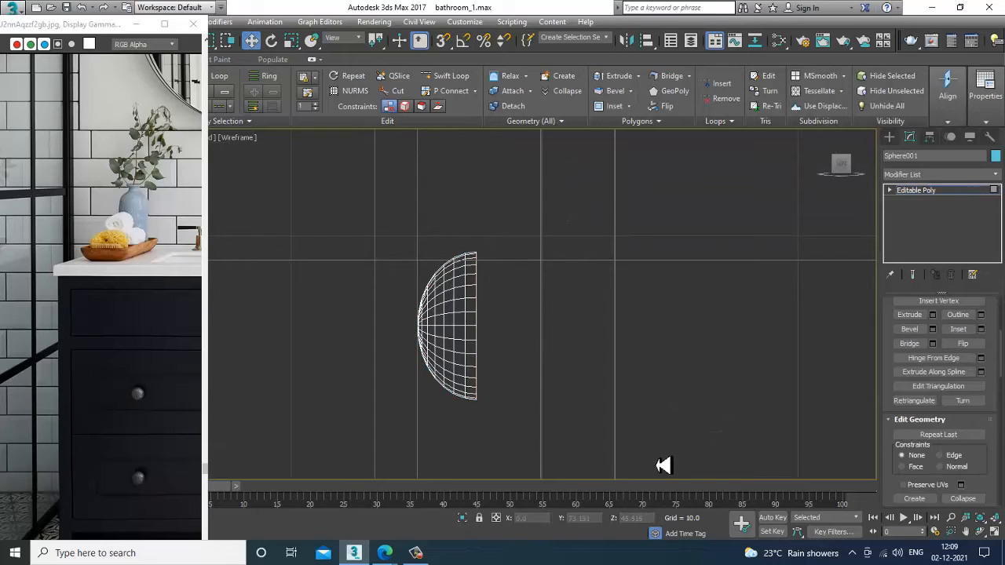
# Step: Cap the dome's open border and return to object level in the Perspective view
pyautogui.moveTo(891, 325); pyautogui.dragTo(927, 555)
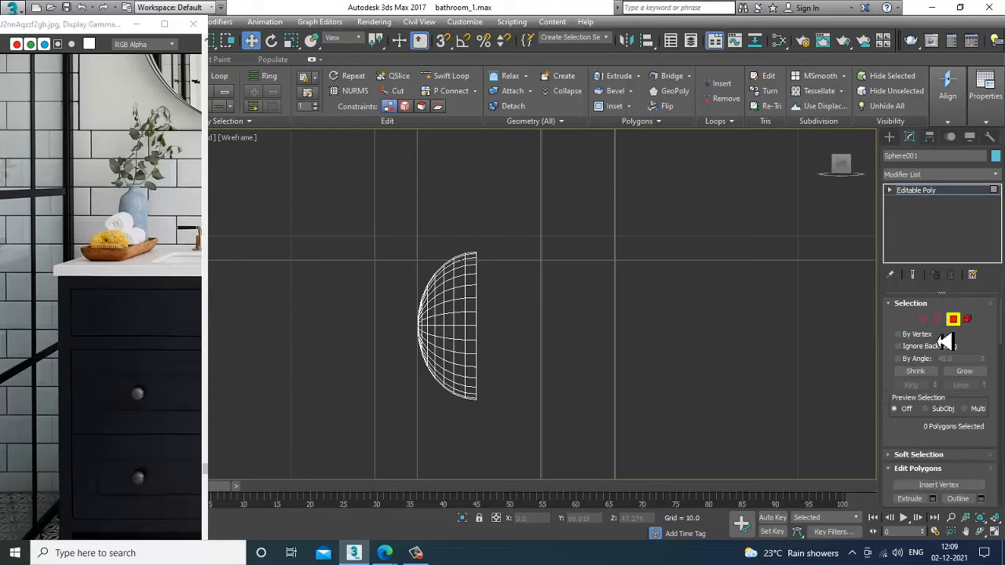
pyautogui.press('3')
pyautogui.rightClick(473, 303)
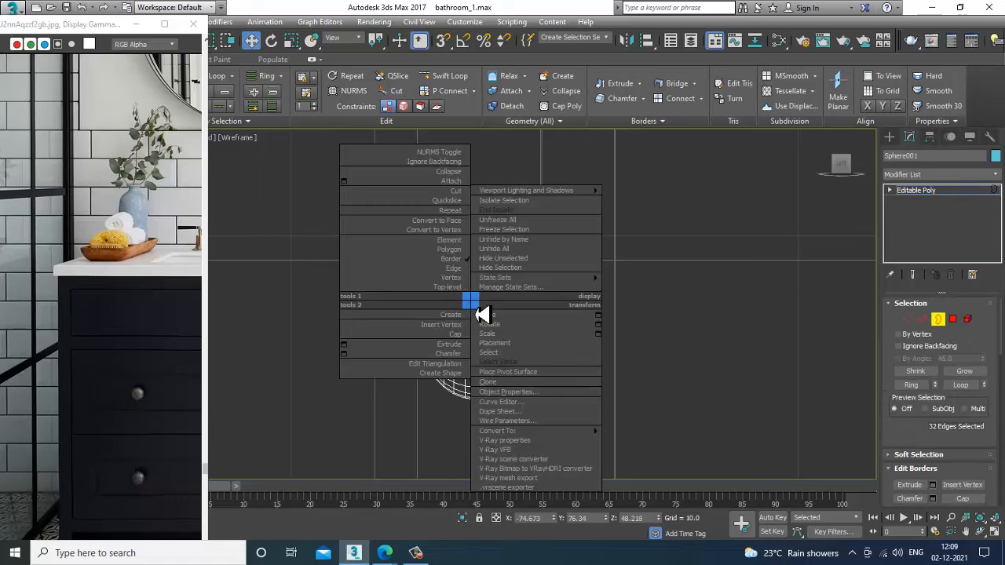
pyautogui.click(454, 335)
pyautogui.hotkey('alt', 'w')
pyautogui.rightClick(681, 387)
pyautogui.hotkey('alt', 'w')
pyautogui.keyDown('alt'); pyautogui.moveTo(699, 400); pyautogui.dragTo(671, 386, button='middle'); pyautogui.keyUp('alt')
pyautogui.click(923, 191)
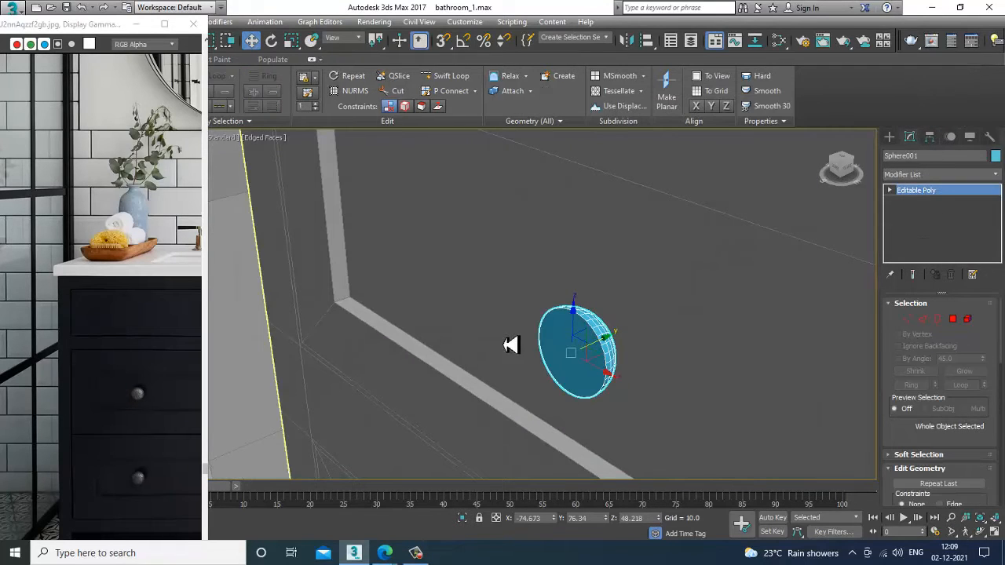
# Step: Mirror the dome about the Y axis with No Clone
pyautogui.click(628, 43)
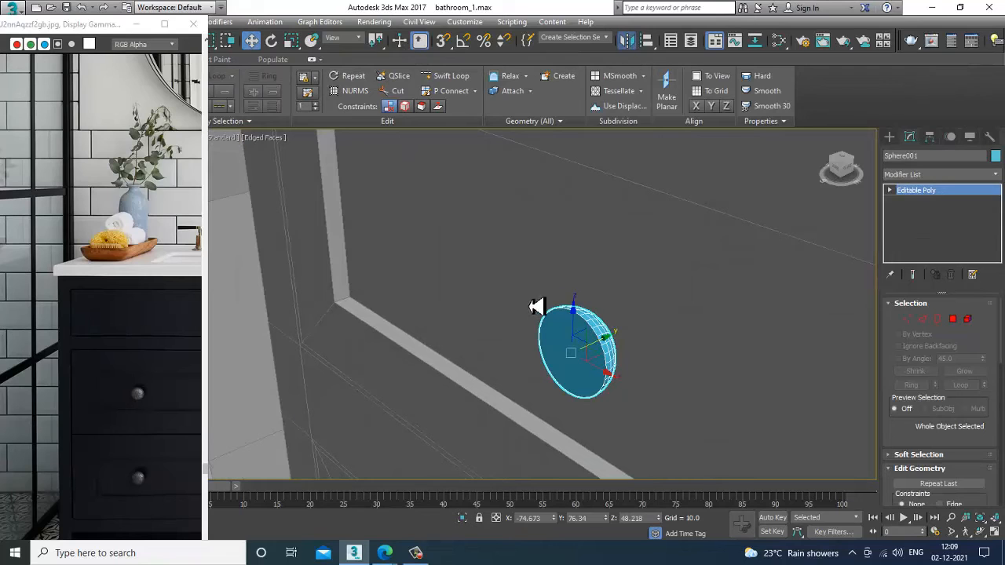
pyautogui.click(476, 224)
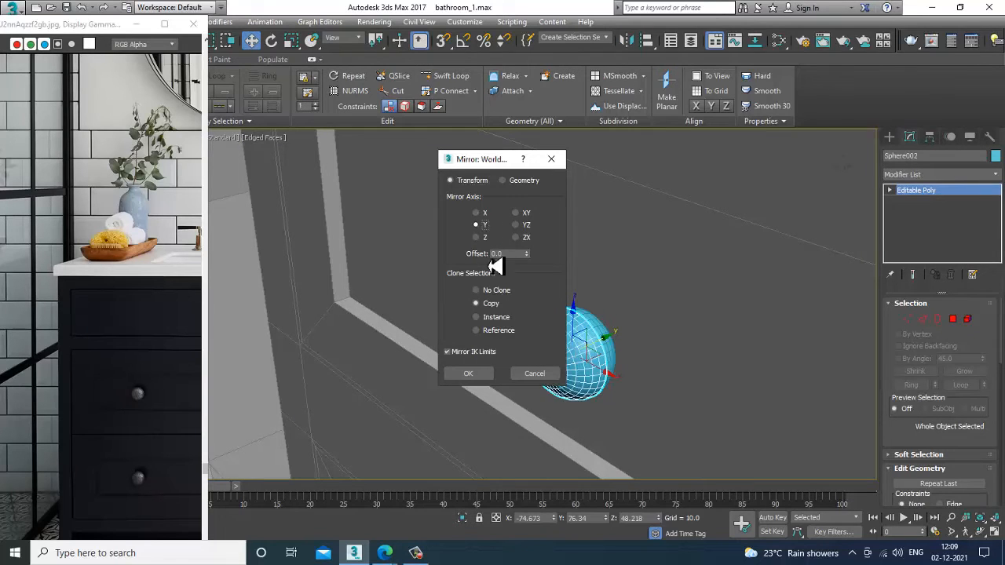
pyautogui.click(476, 290)
pyautogui.click(469, 374)
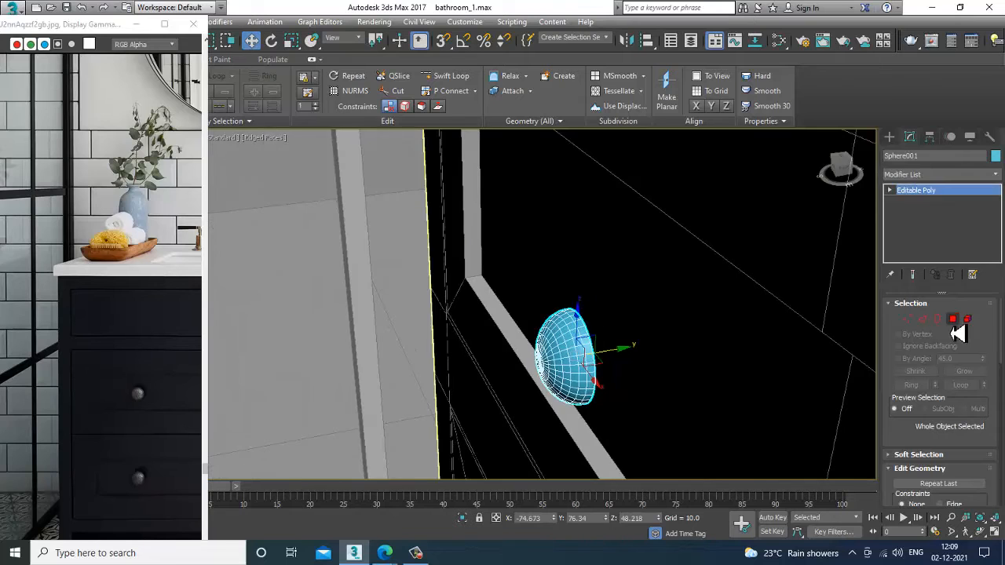
# Step: Scale down the dome's flat cap polygon and move it toward the drawer front to form a tapered knob
pyautogui.click(952, 320)
pyautogui.scroll(5, 620, 382)
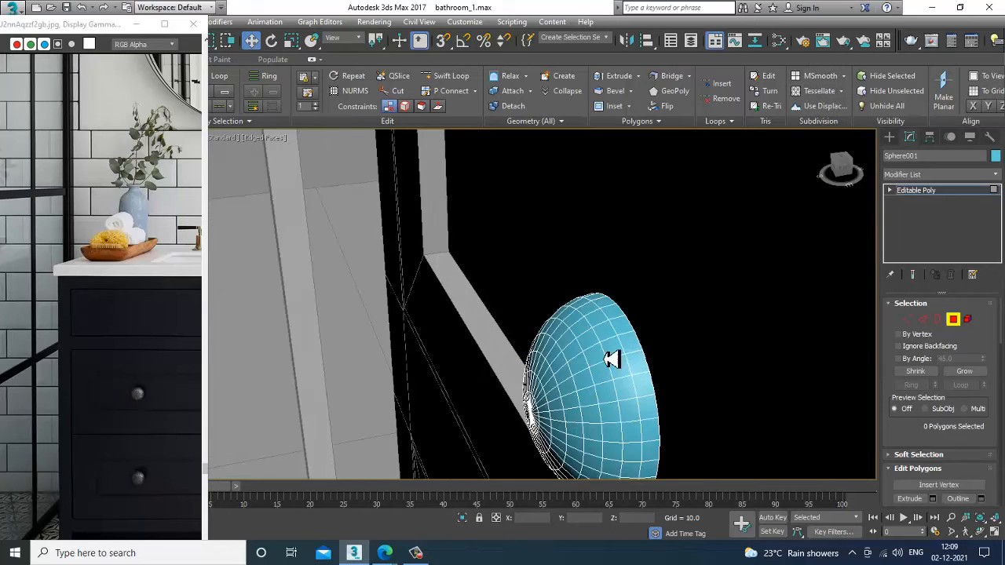
pyautogui.click(620, 395)
pyautogui.press('r')
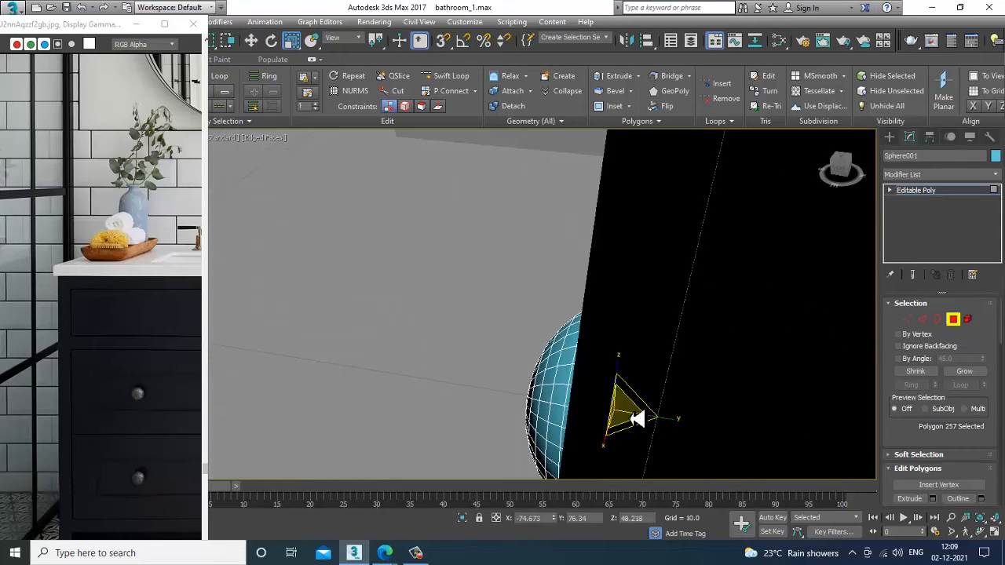
pyautogui.keyDown('alt'); pyautogui.moveTo(630, 420); pyautogui.dragTo(642, 328, button='middle'); pyautogui.keyUp('alt')
pyautogui.scroll(-1, 655, 356)
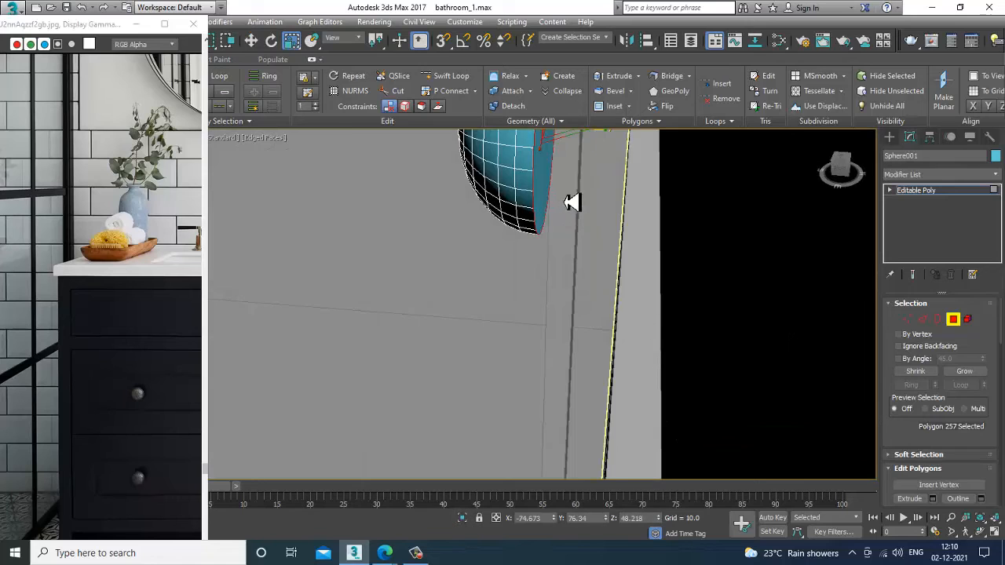
pyautogui.moveTo(571, 202); pyautogui.dragTo(601, 358, button='middle')
pyautogui.moveTo(583, 310); pyautogui.dragTo(644, 326)
pyautogui.scroll(-2, 613, 317)
pyautogui.press('w')
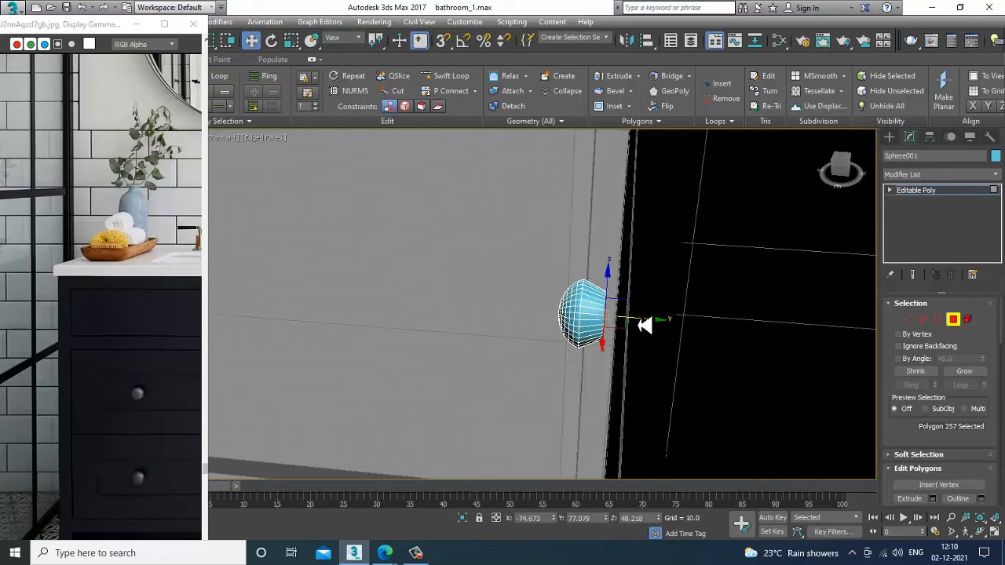
pyautogui.click(929, 195)
# Step: Move the finished knob along Y until it sits against the upper panelled drawer front
pyautogui.keyDown('alt'); pyautogui.moveTo(550, 332); pyautogui.dragTo(648, 343, button='middle'); pyautogui.keyUp('alt')
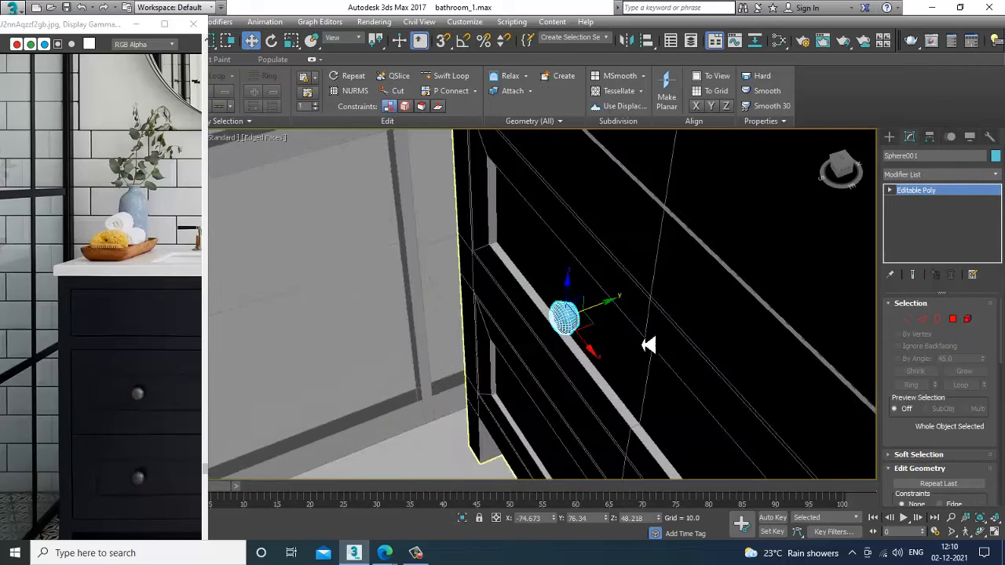
pyautogui.press('z')
pyautogui.scroll(-5, 548, 311)
pyautogui.moveTo(557, 309); pyautogui.dragTo(582, 300)
pyautogui.scroll(-3, 572, 306)
pyautogui.keyDown('alt'); pyautogui.moveTo(577, 307); pyautogui.dragTo(674, 323, button='middle'); pyautogui.keyUp('alt')
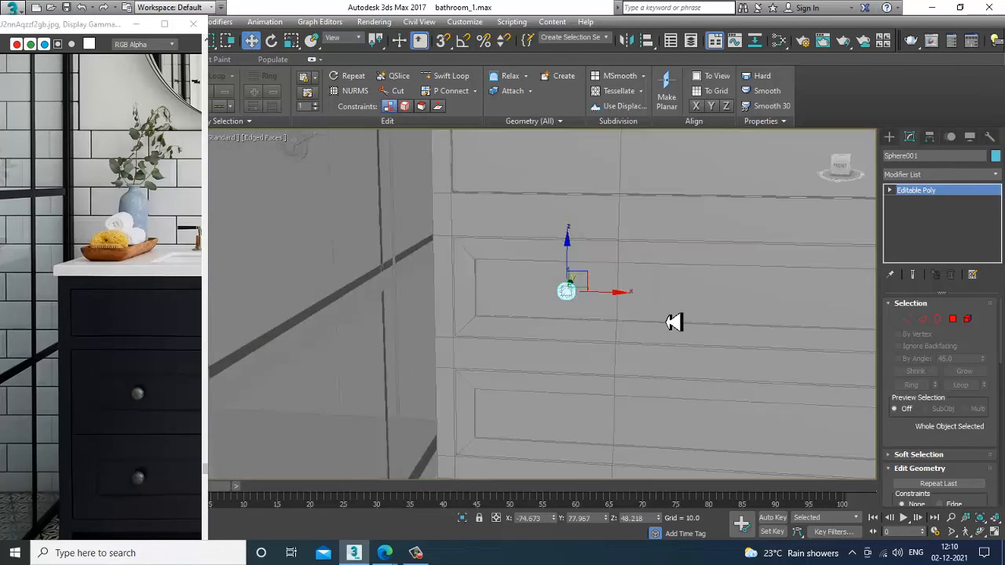
# Step: Copy the knob along the X axis to the opposite end of the same drawer, following the reference photo
pyautogui.scroll(-4, 673, 322)
pyautogui.moveTo(613, 326); pyautogui.dragTo(527, 315, button='middle')
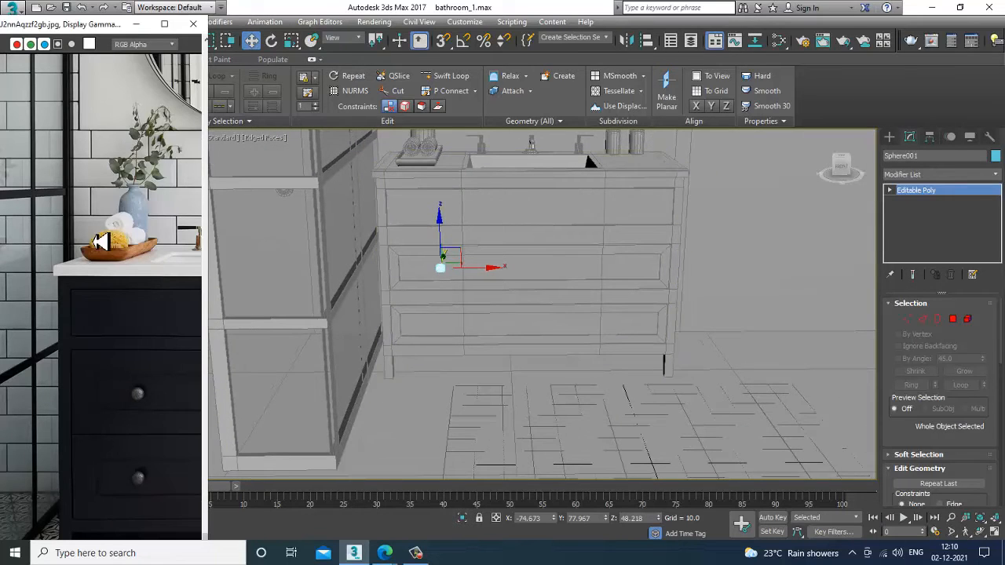
pyautogui.scroll(-3, 103, 247)
pyautogui.moveTo(160, 349); pyautogui.dragTo(109, 327, button='middle')
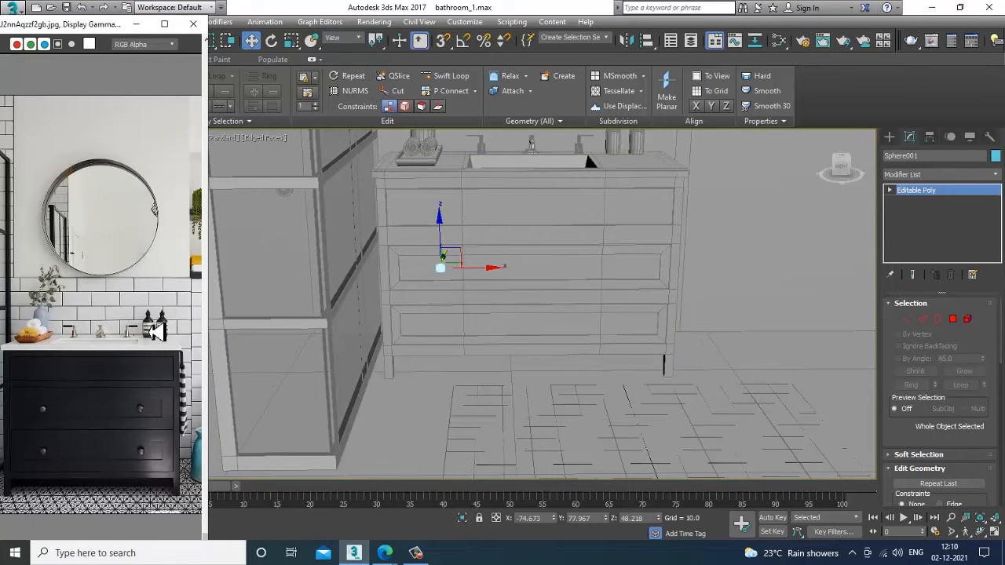
pyautogui.moveTo(636, 348); pyautogui.dragTo(623, 349, button='middle')
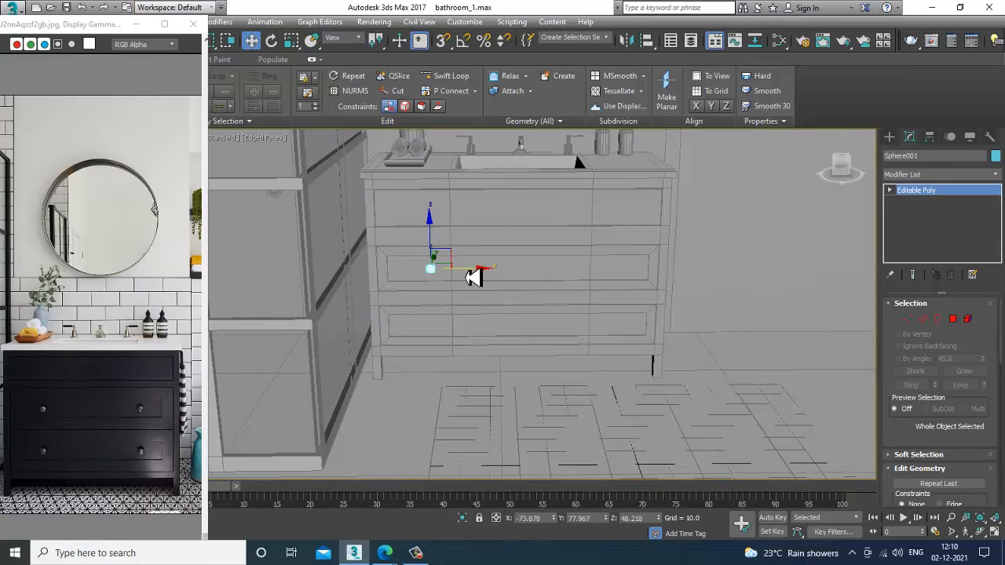
pyautogui.moveTo(481, 270); pyautogui.dragTo(646, 282)
pyautogui.click(508, 331)
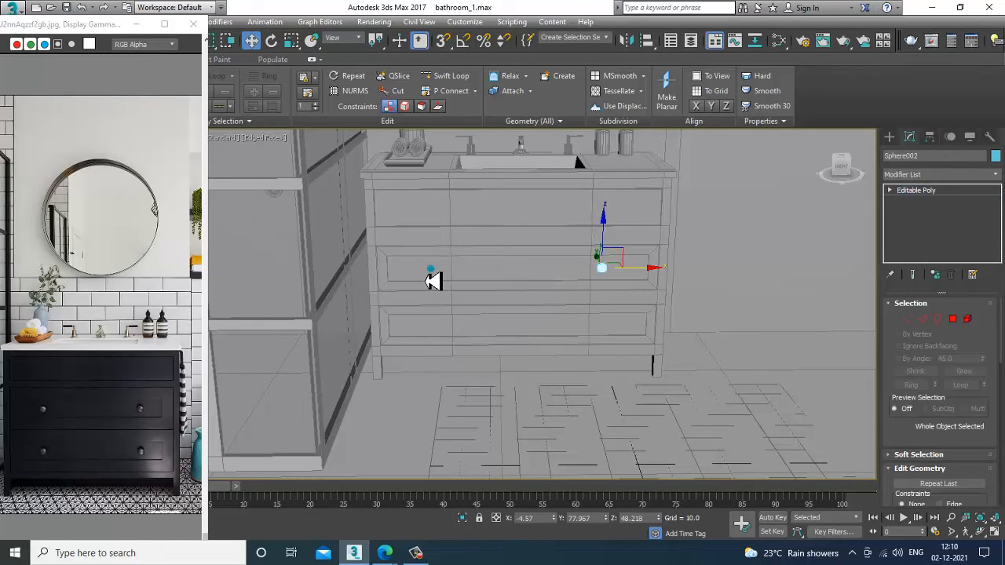
# Step: Select both knobs and copy them down onto the lowest drawer front
pyautogui.keyDown('ctrl'); pyautogui.click(432, 270); pyautogui.keyUp('ctrl')
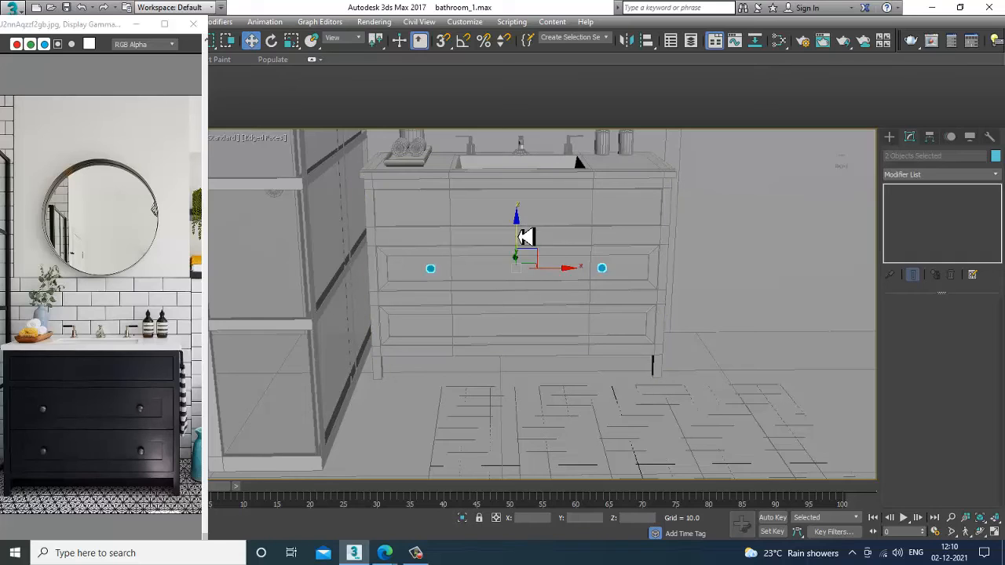
pyautogui.keyDown('shift'); pyautogui.moveTo(523, 233); pyautogui.dragTo(540, 287); pyautogui.keyUp('shift')
pyautogui.click(516, 330)
pyautogui.moveTo(518, 337)
pyautogui.keyDown('alt'); pyautogui.mouseDown(button='middle')
pyautogui.moveTo(688, 340)
pyautogui.moveTo(714, 354)
pyautogui.moveTo(672, 356)
pyautogui.mouseUp(button='middle'); pyautogui.keyUp('alt')
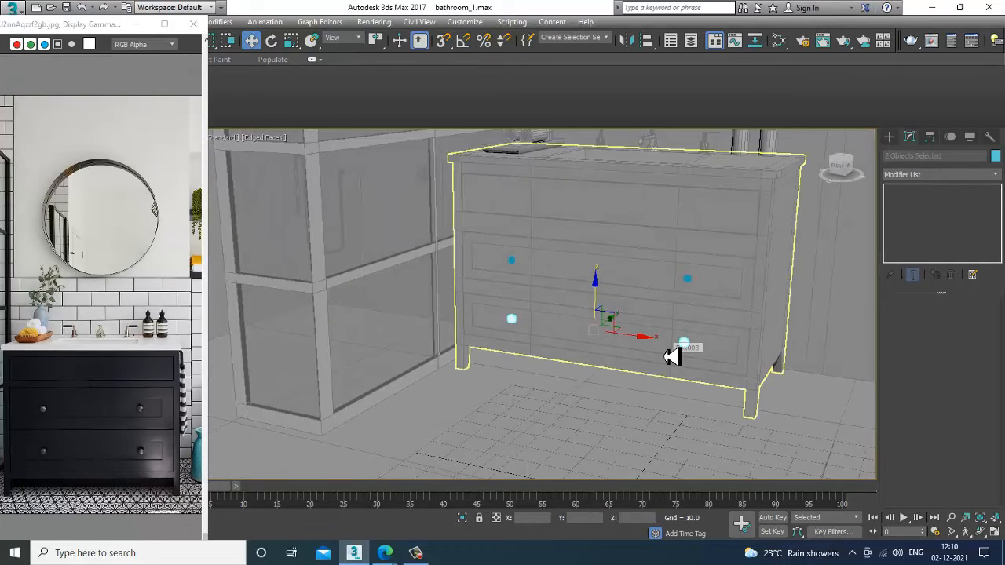
# Step: Examine the wall shelf decorations and bathtub area in the reference photo
pyautogui.moveTo(68, 341); pyautogui.dragTo(9, 260, button='middle')
pyautogui.scroll(-1, 64, 310)
pyautogui.scroll(2, 101, 321)
pyautogui.scroll(1, 84, 297)
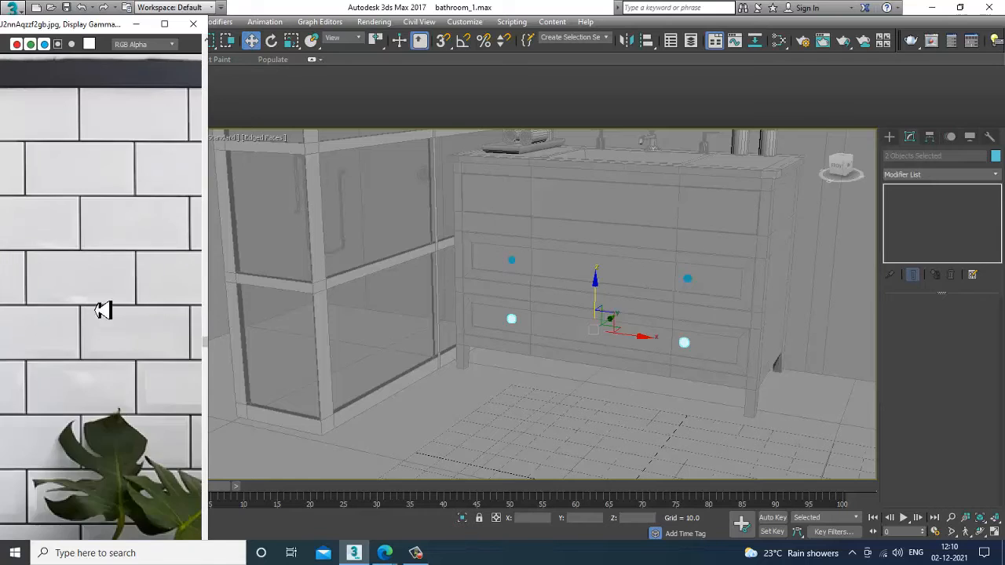
pyautogui.moveTo(161, 320); pyautogui.dragTo(70, 247, button='middle')
pyautogui.scroll(-1, 142, 288)
pyautogui.moveTo(190, 256); pyautogui.dragTo(87, 302, button='middle')
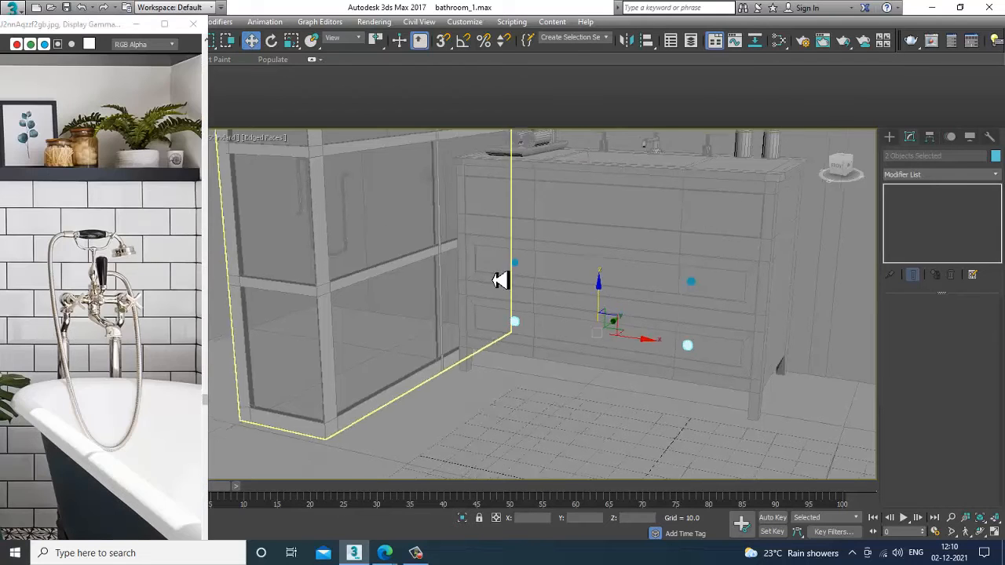
# Step: Examine the shower cradle and bent pipe in the scene and compare them with the bath mixer and hand shower in the reference photo
pyautogui.moveTo(500, 280)
pyautogui.mouseDown(button='middle')
pyautogui.moveTo(539, 296)
pyautogui.moveTo(540, 336)
pyautogui.mouseUp(button='middle')
pyautogui.scroll(4, 534, 337)
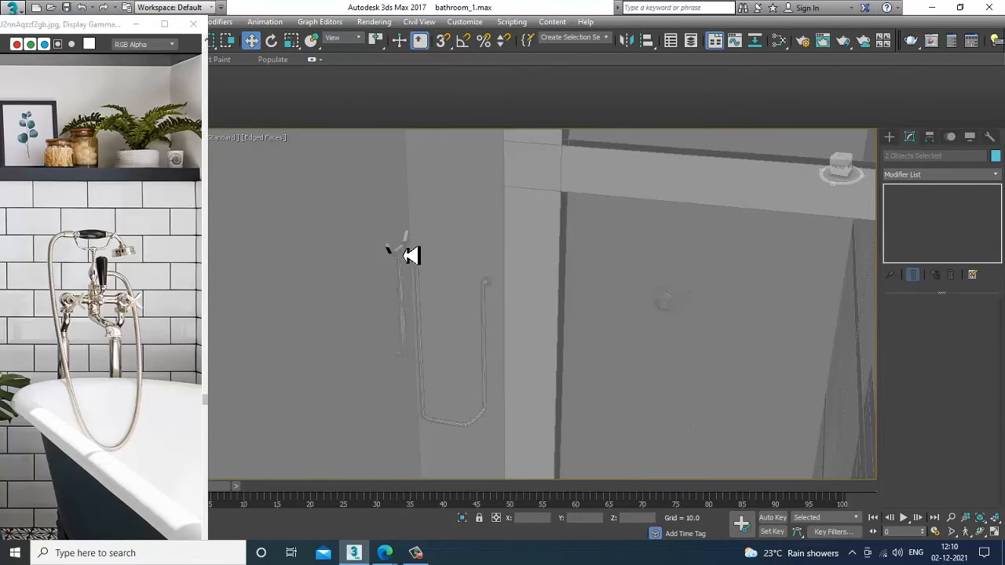
pyautogui.click(392, 254)
pyautogui.press('z')
pyautogui.scroll(-3, 570, 321)
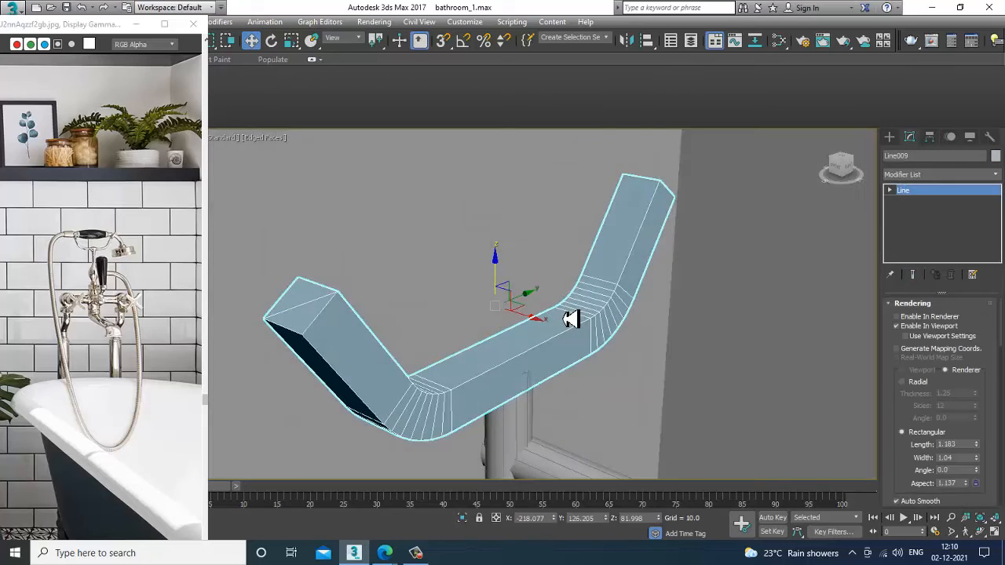
pyautogui.scroll(1, 116, 260)
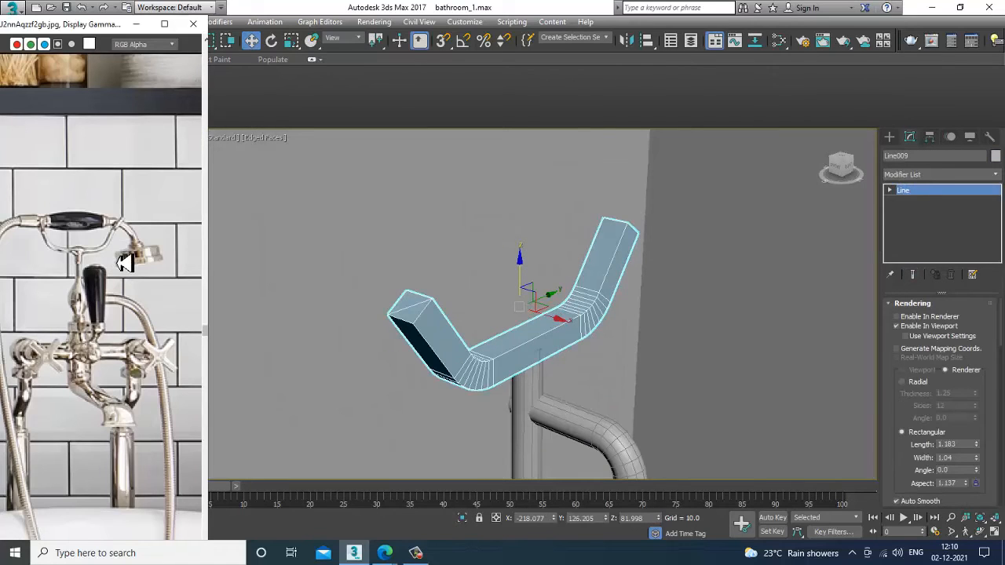
pyautogui.keyDown('alt'); pyautogui.moveTo(526, 324); pyautogui.dragTo(584, 389, button='middle'); pyautogui.keyUp('alt')
pyautogui.click(577, 444)
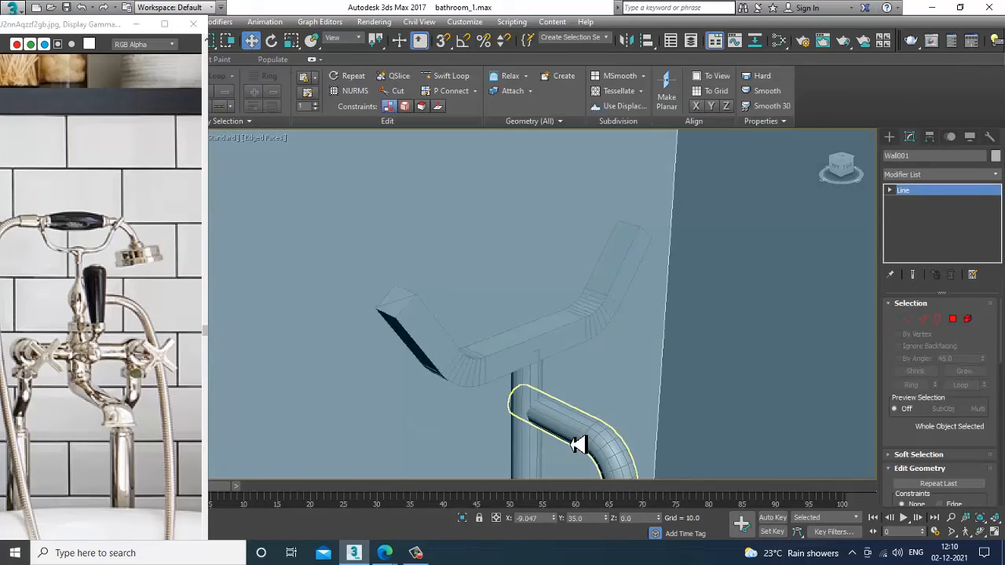
pyautogui.scroll(-2, 560, 404)
pyautogui.keyDown('alt'); pyautogui.moveTo(641, 371); pyautogui.dragTo(526, 304, button='middle'); pyautogui.keyUp('alt')
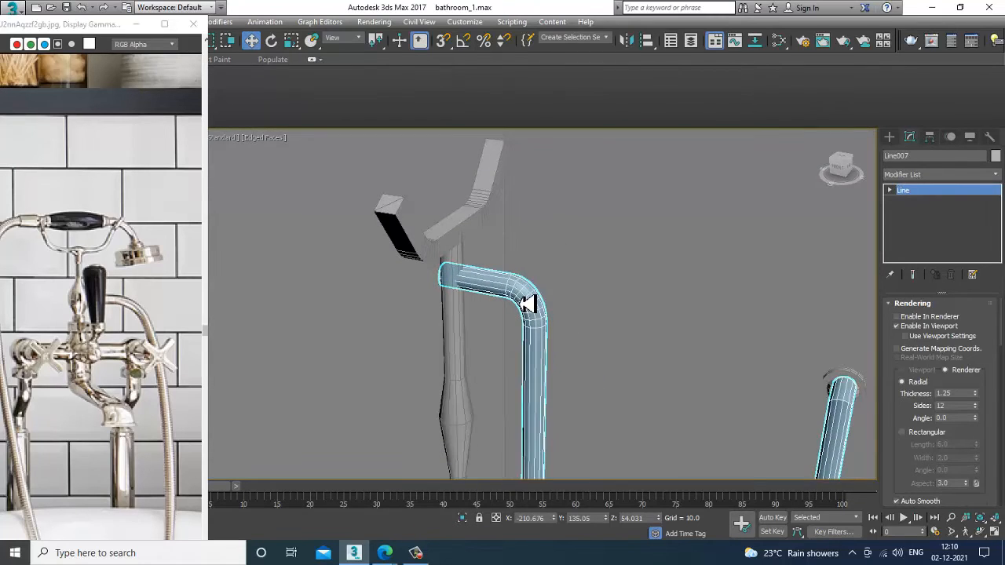
pyautogui.moveTo(109, 265); pyautogui.dragTo(149, 276, button='middle')
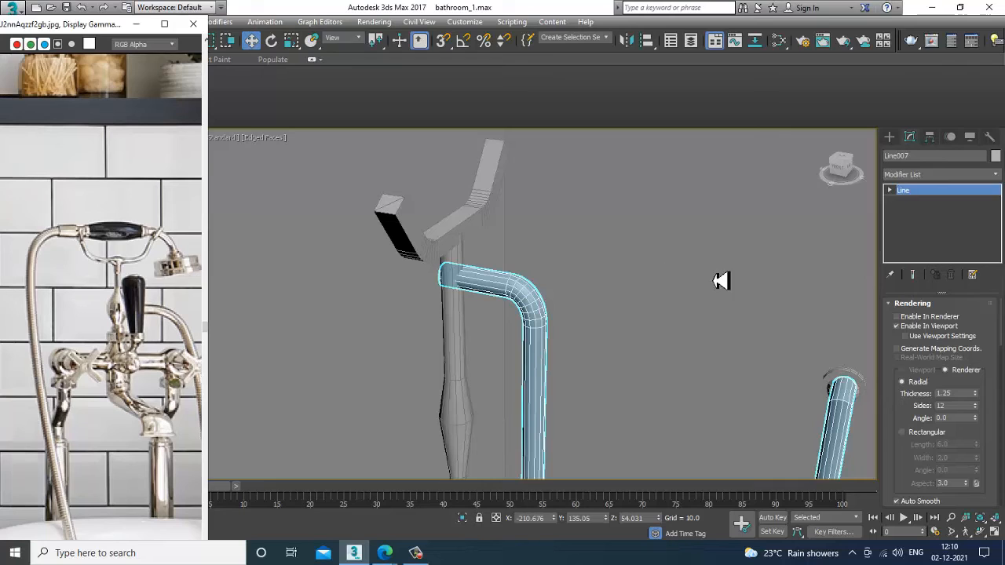
# Step: Draw a four-point line in the Front view for the hand shower: a horizontal run, a downward diagonal and a short end segment
pyautogui.click(890, 136)
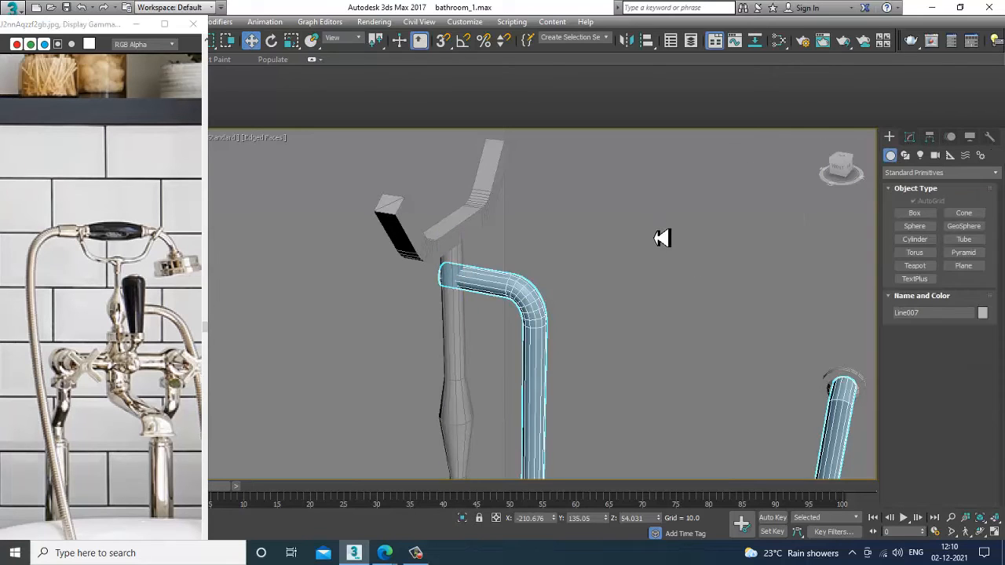
pyautogui.hotkey('alt', 'w')
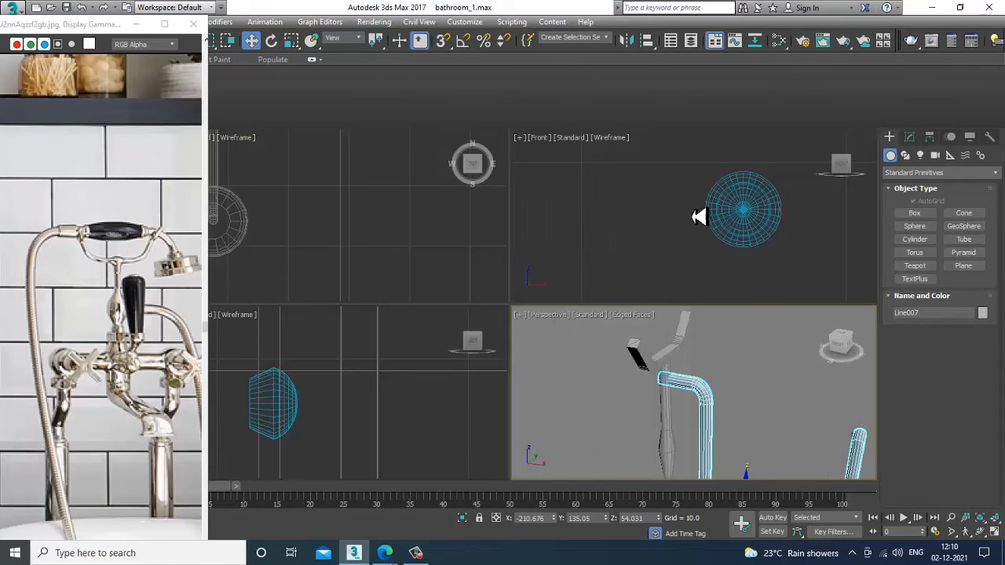
pyautogui.moveTo(691, 217); pyautogui.dragTo(527, 195, button='middle')
pyautogui.hotkey('alt', 'w')
pyautogui.moveTo(656, 308); pyautogui.dragTo(605, 299, button='middle')
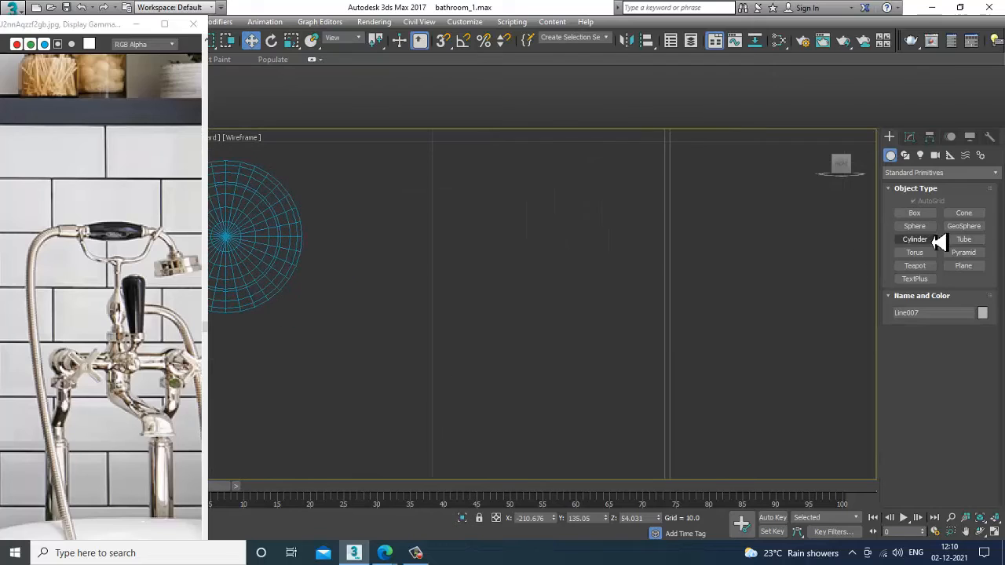
pyautogui.click(904, 155)
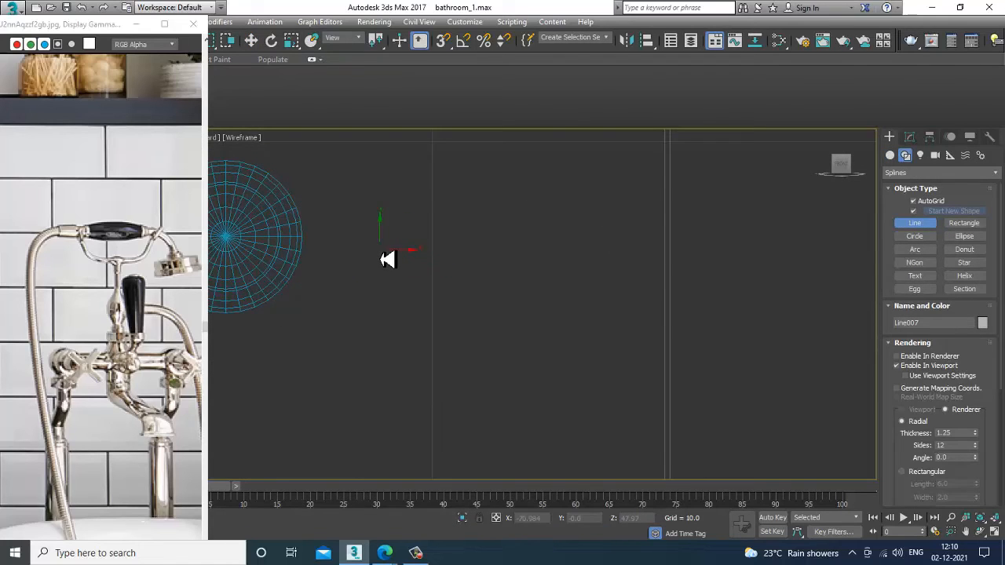
pyautogui.rightClick(504, 257)
pyautogui.click(375, 235)
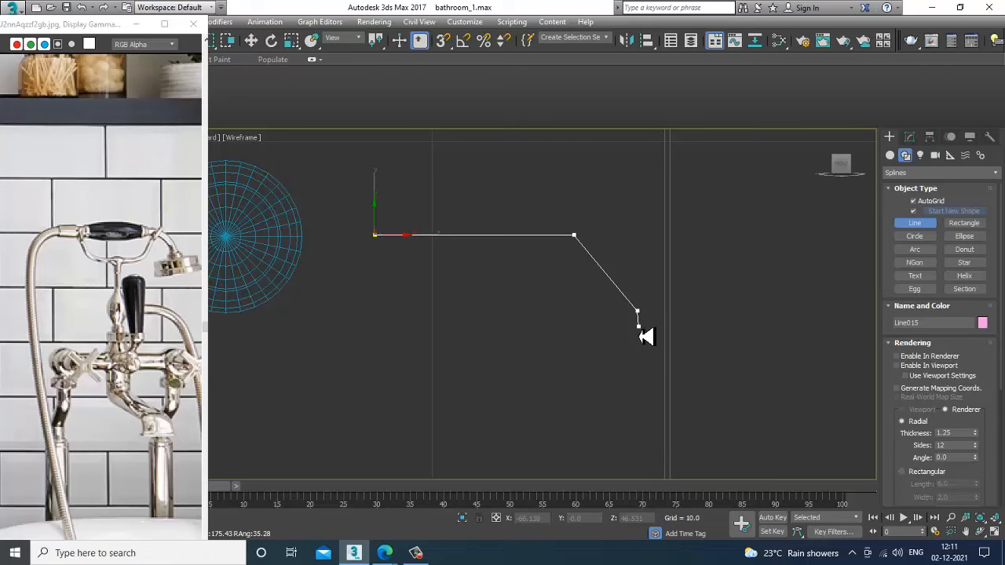
pyautogui.press('w')
pyautogui.moveTo(541, 254); pyautogui.dragTo(556, 272, button='middle')
# Step: Enable viewport rendering for the hand shower line and reduce its radial thickness to 0.513
pyautogui.press('1')
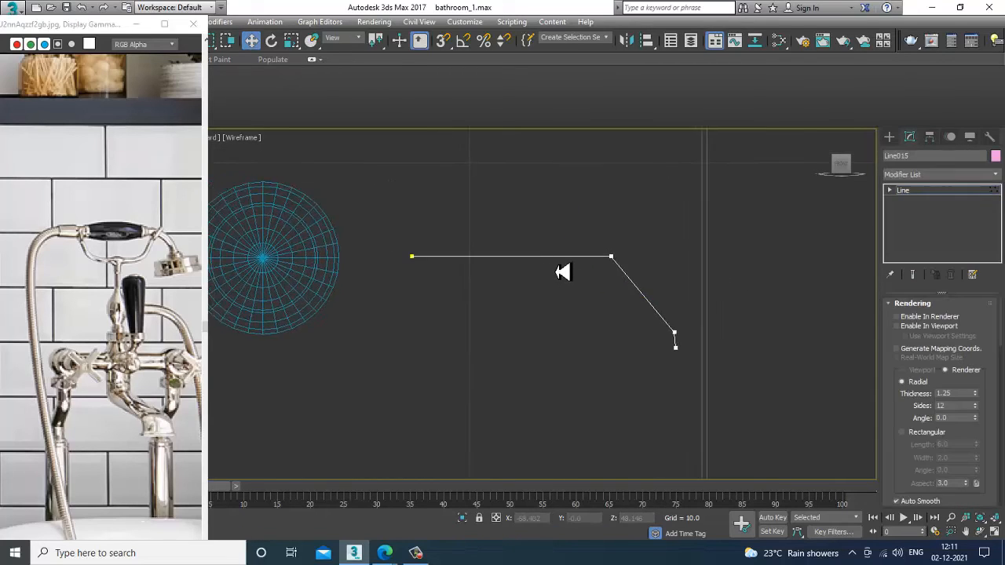
pyautogui.scroll(3, 556, 271)
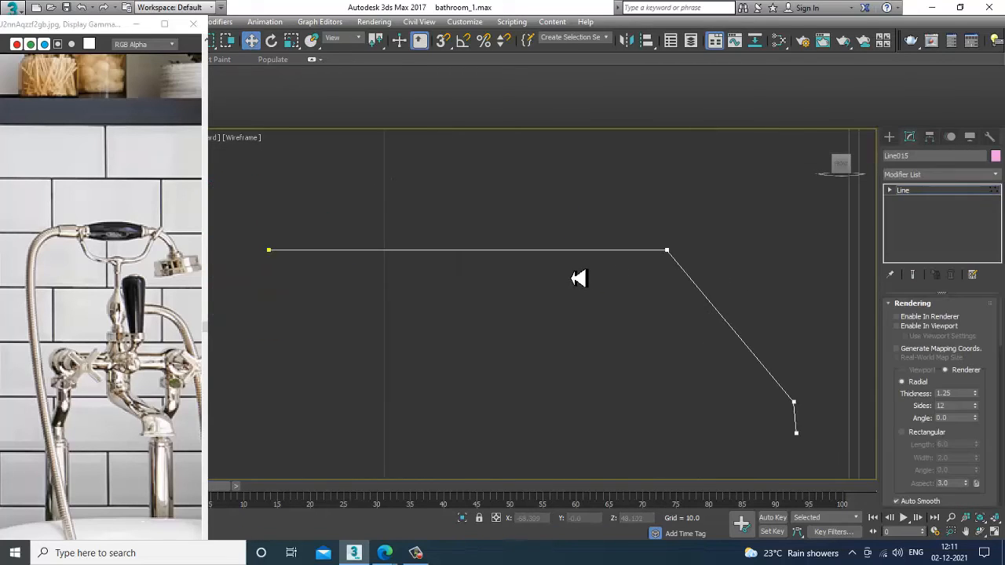
pyautogui.click(907, 329)
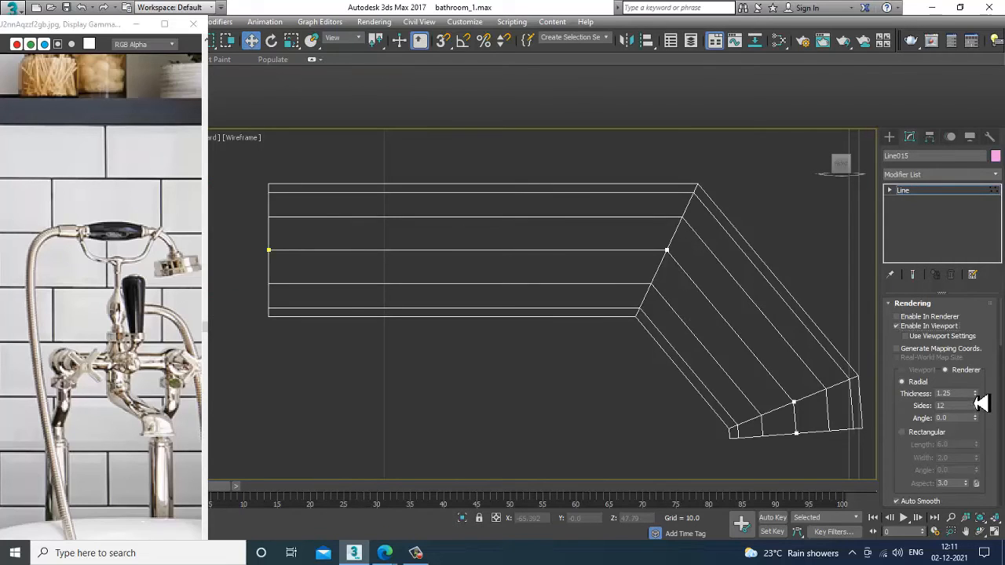
pyautogui.moveTo(979, 402); pyautogui.dragTo(990, 441)
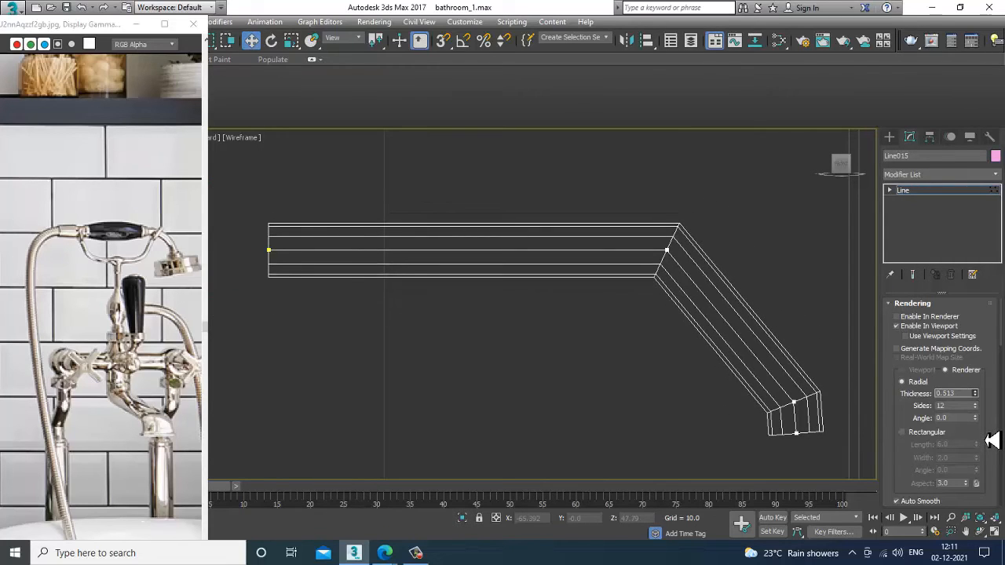
# Step: Fillet the corner between the line's horizontal and diagonal segments into a wide curve, leaving the lower corner sharp
pyautogui.click(666, 250)
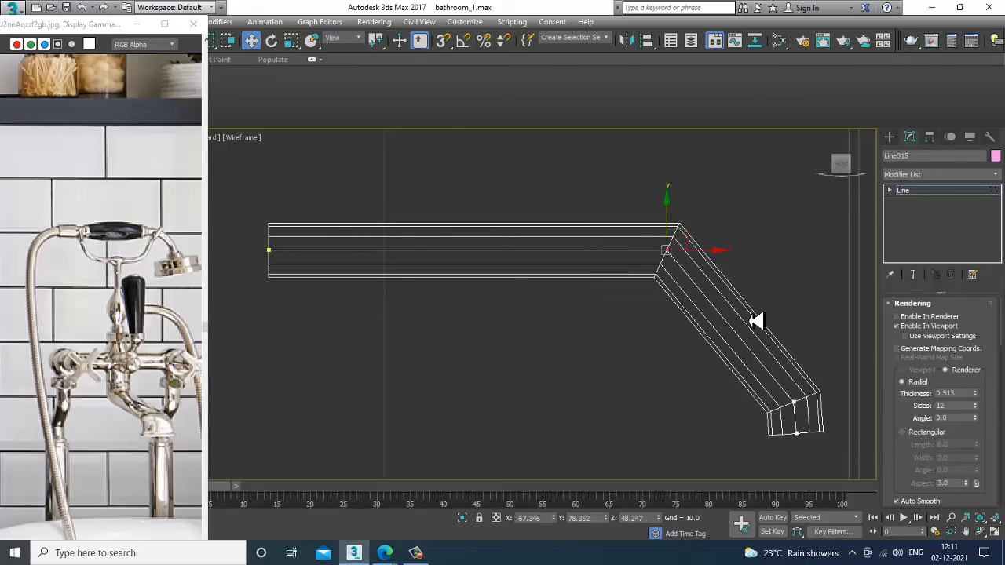
pyautogui.scroll(-10, 918, 353)
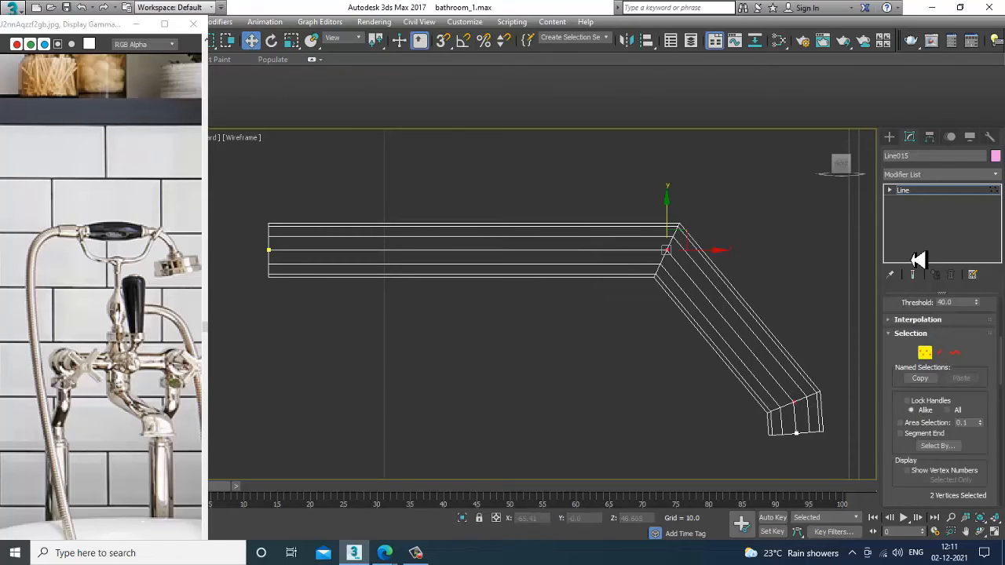
pyautogui.scroll(-5, 941, 461)
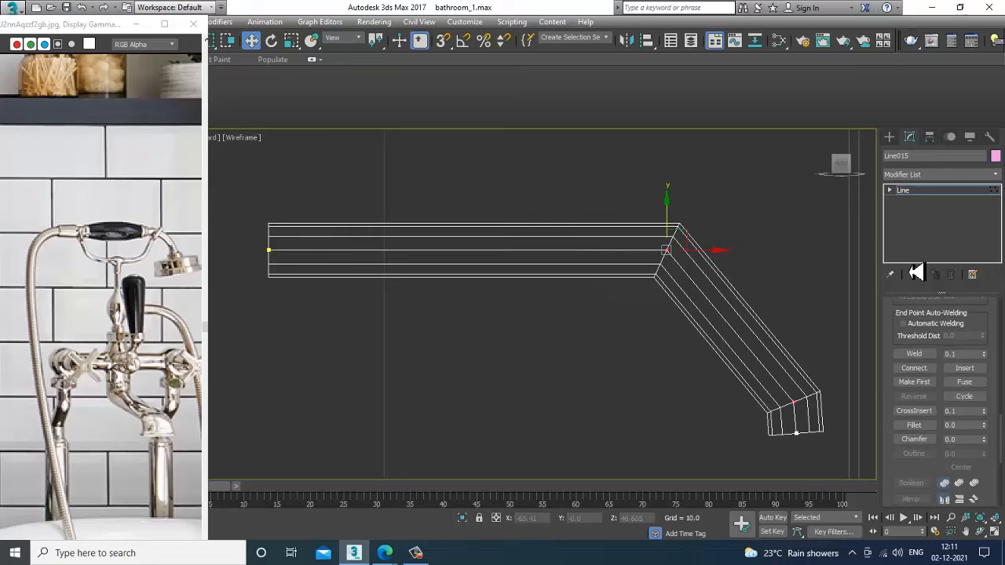
pyautogui.click(914, 425)
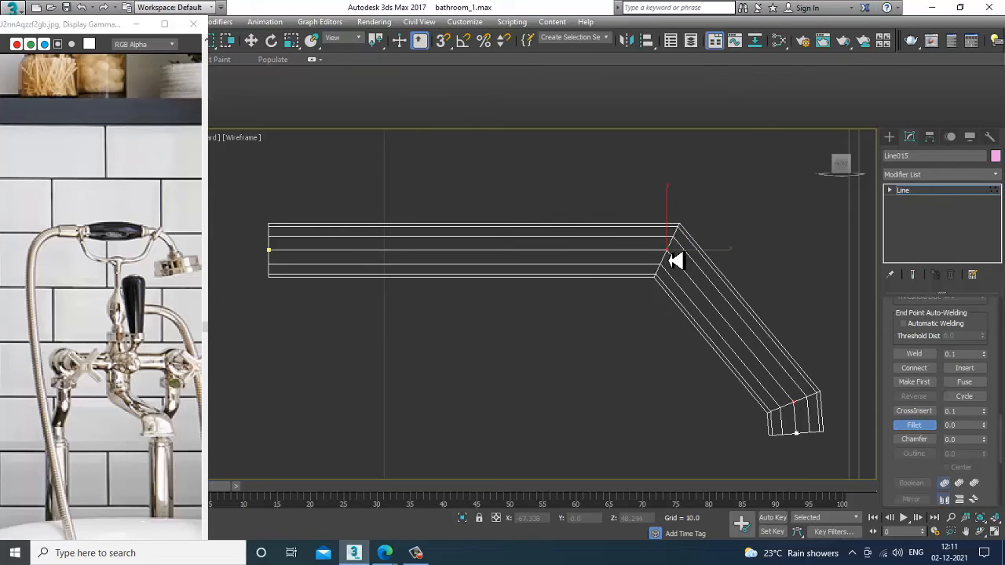
pyautogui.moveTo(672, 261); pyautogui.dragTo(668, 241)
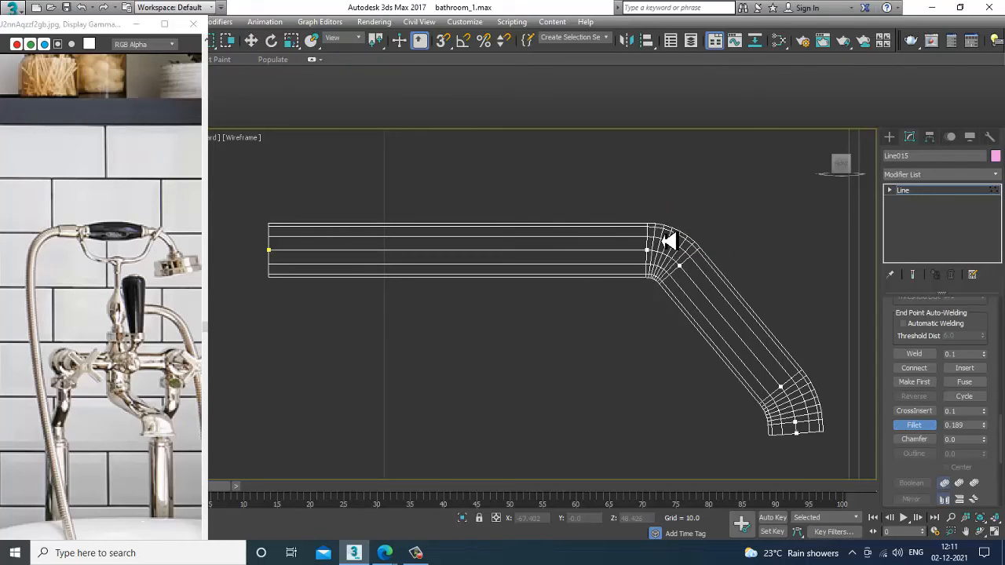
pyautogui.hotkey('ctrl', 'z')
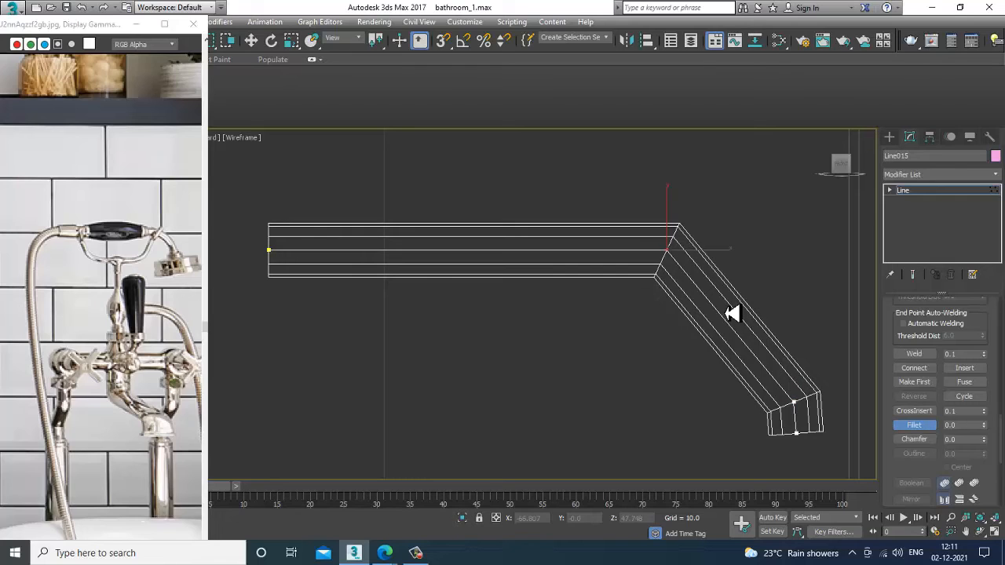
pyautogui.moveTo(666, 250); pyautogui.dragTo(622, 164)
pyautogui.moveTo(555, 313); pyautogui.dragTo(570, 316, button='middle')
pyautogui.press('w')
# Step: Convert the hand shower tube to an Editable Poly and add an edge loop near the free end of its straight section
pyautogui.moveTo(478, 270); pyautogui.dragTo(601, 276, button='middle')
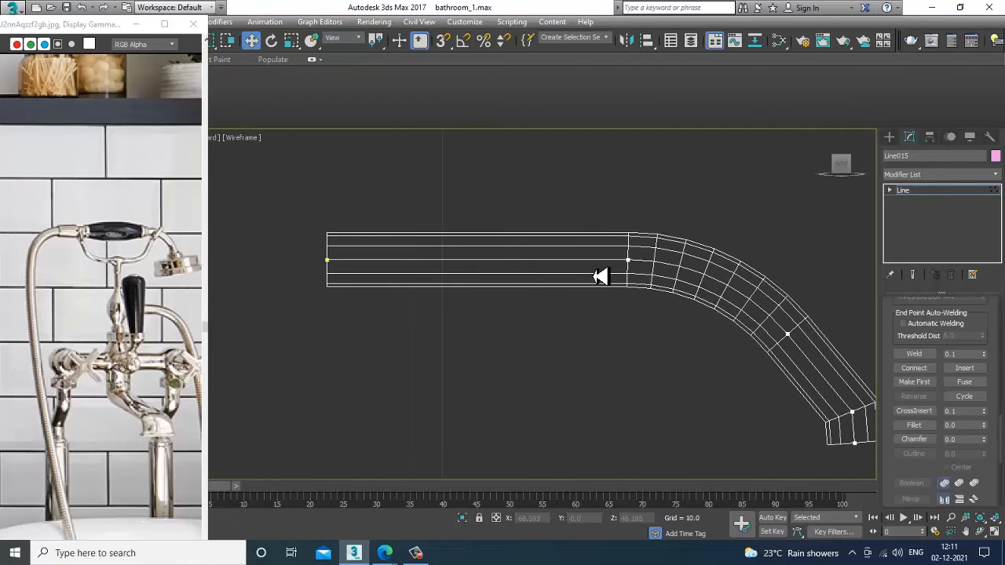
pyautogui.rightClick(613, 298)
pyautogui.moveTo(684, 420)
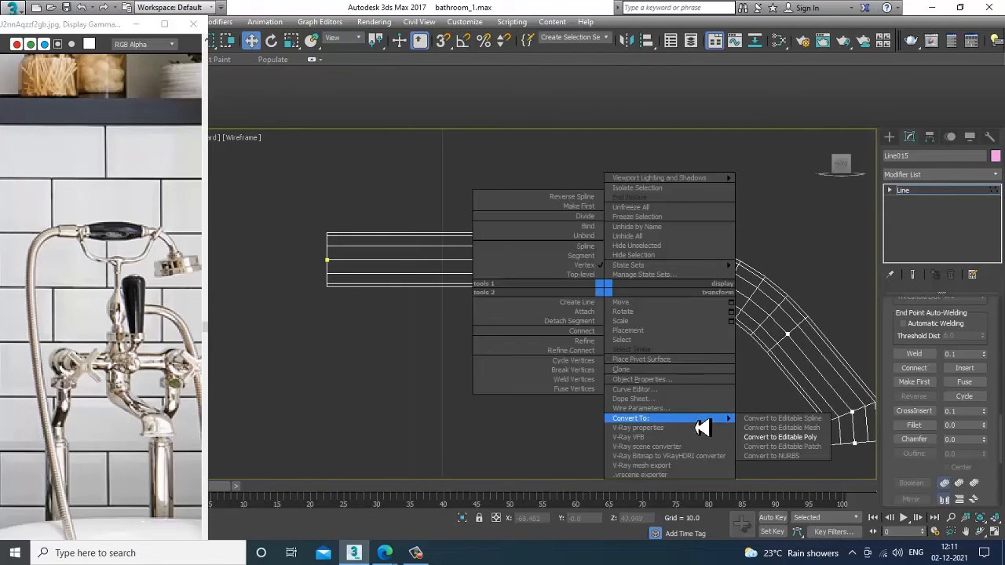
pyautogui.click(816, 443)
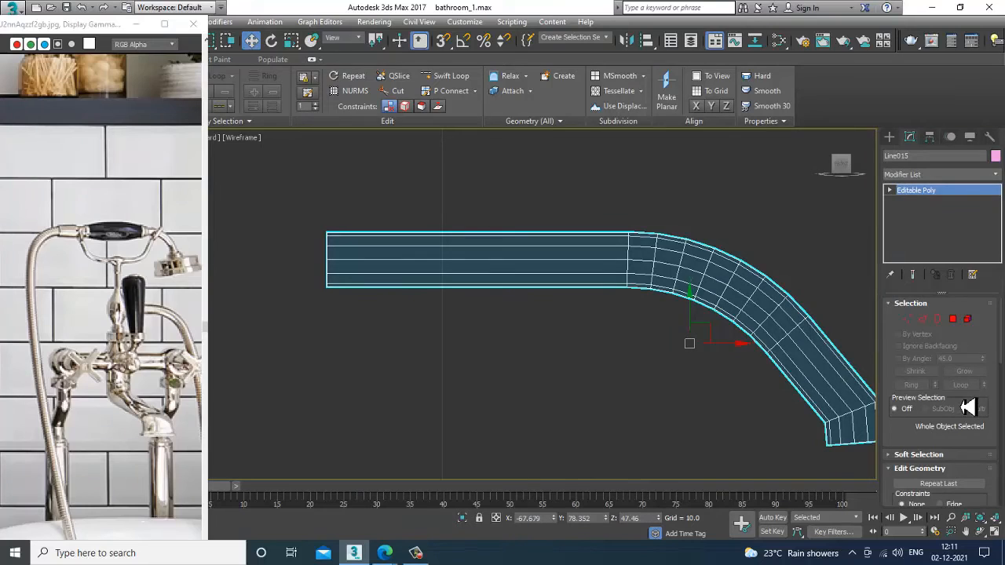
pyautogui.click(460, 78)
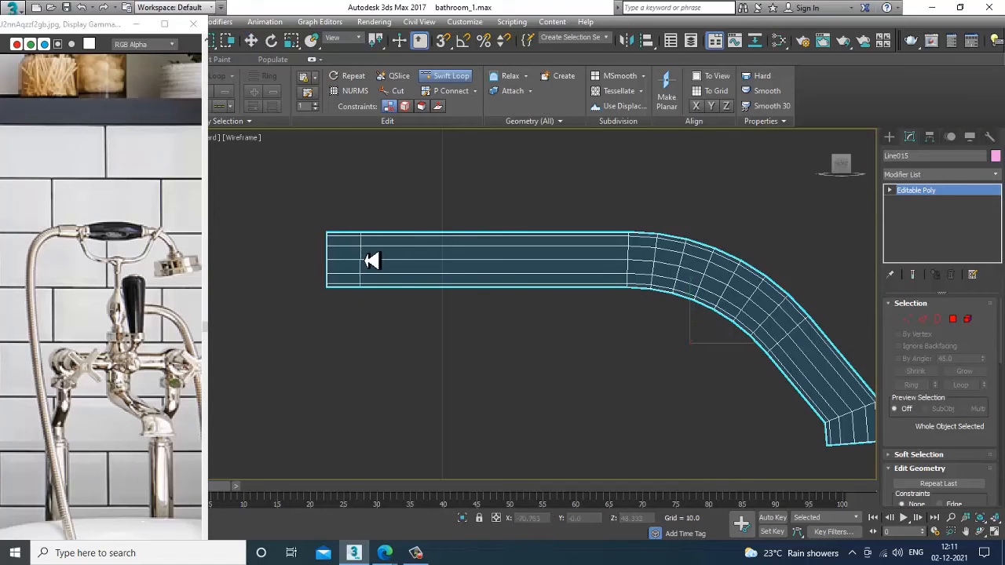
pyautogui.click(373, 260)
pyautogui.rightClick(372, 260)
# Step: Extrude the straight section's polygons along local normals by 0.084 and scale them down along X to taper both ends of the grip
pyautogui.click(952, 319)
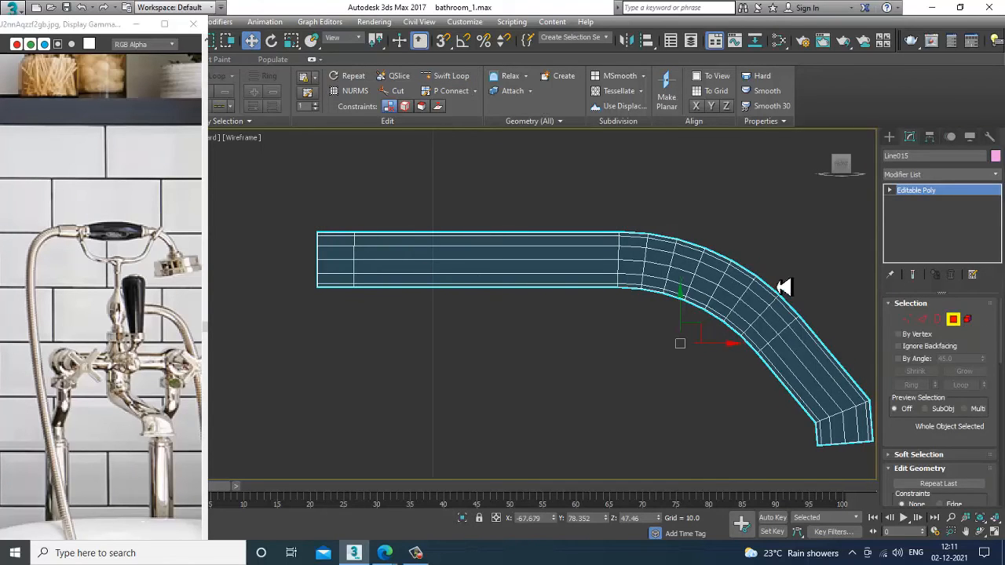
pyautogui.moveTo(438, 195); pyautogui.dragTo(524, 393)
pyautogui.scroll(-2, 947, 424)
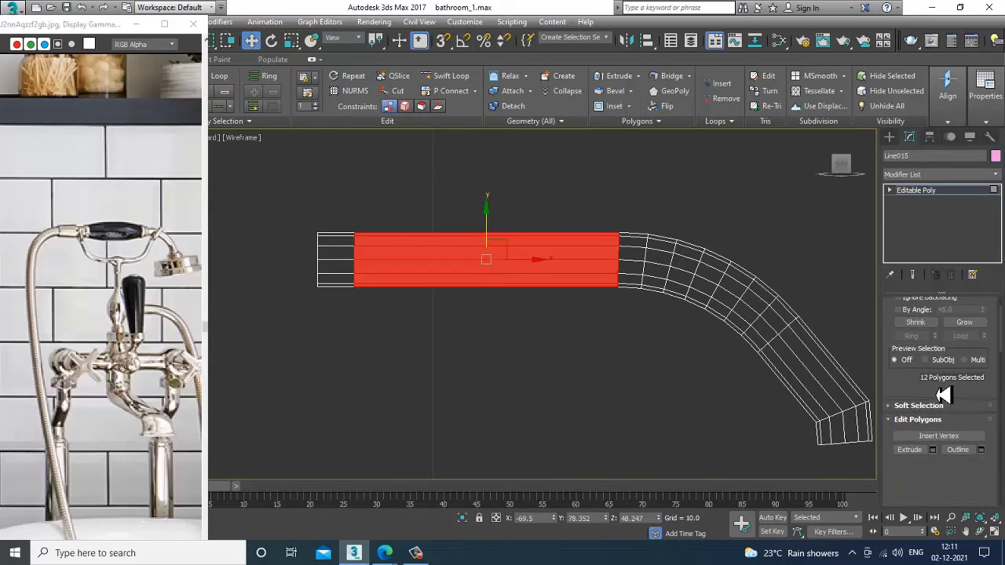
pyautogui.click(932, 444)
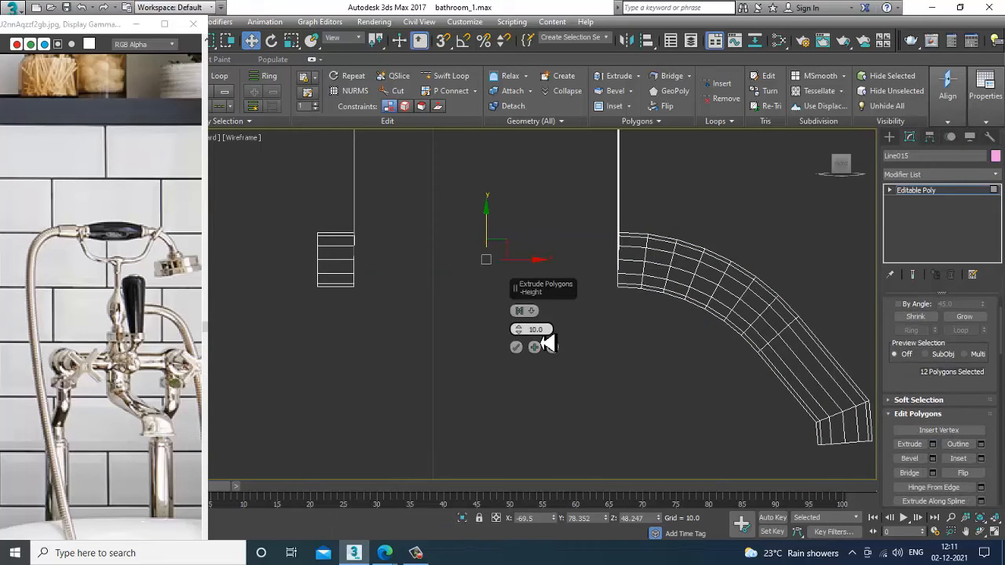
pyautogui.click(524, 310)
pyautogui.click(529, 344)
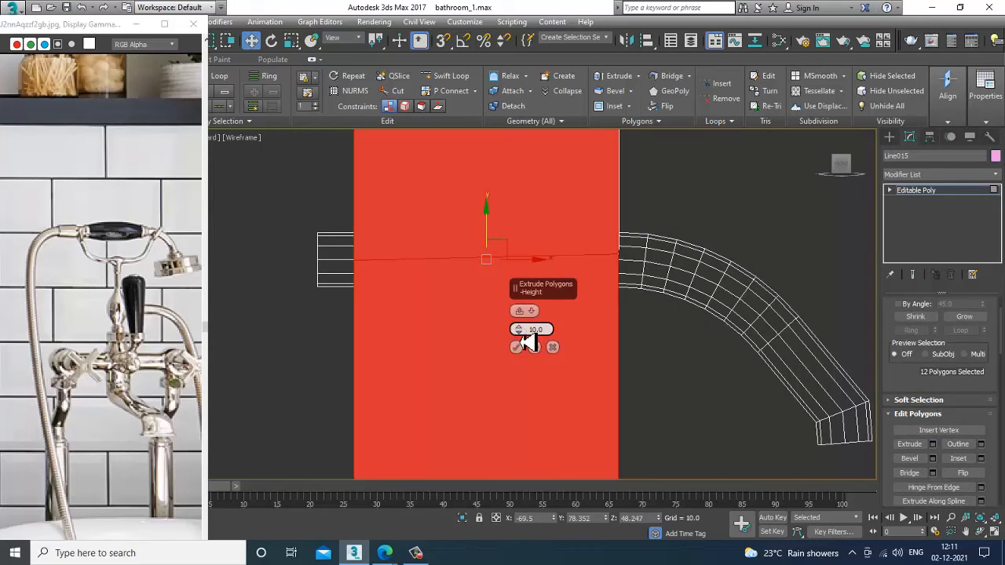
pyautogui.moveTo(550, 218); pyautogui.dragTo(619, 268)
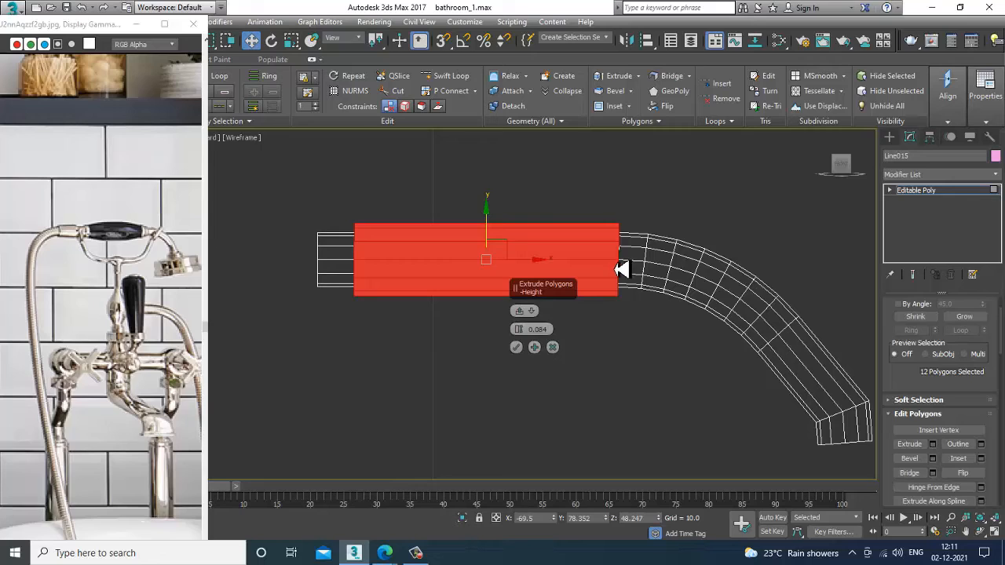
pyautogui.click(516, 347)
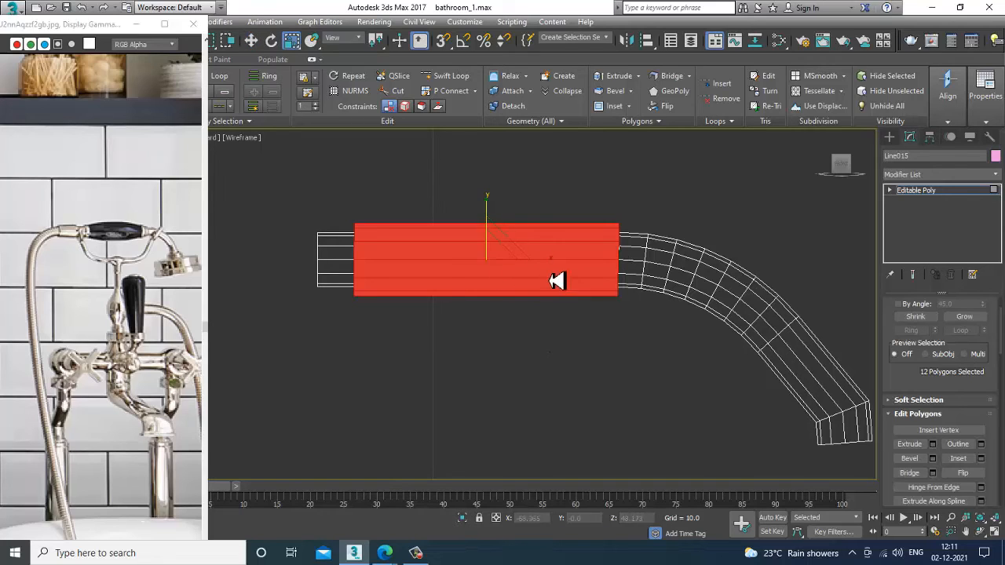
pyautogui.moveTo(553, 270); pyautogui.dragTo(543, 272)
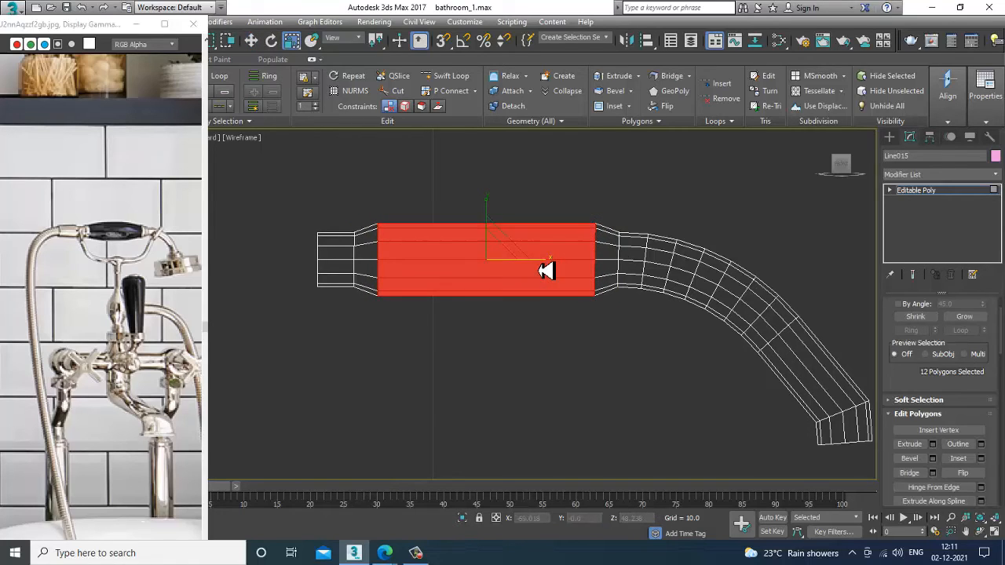
pyautogui.press('w')
# Step: Connect the grip's lengthwise edges with one segment to add an edge loop around its middle
pyautogui.press('2')
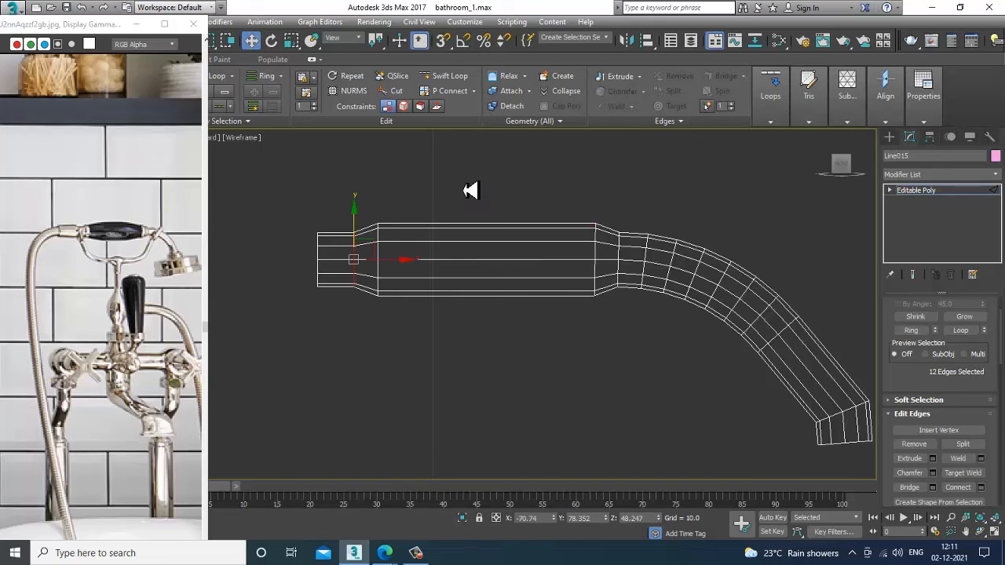
pyautogui.click(981, 487)
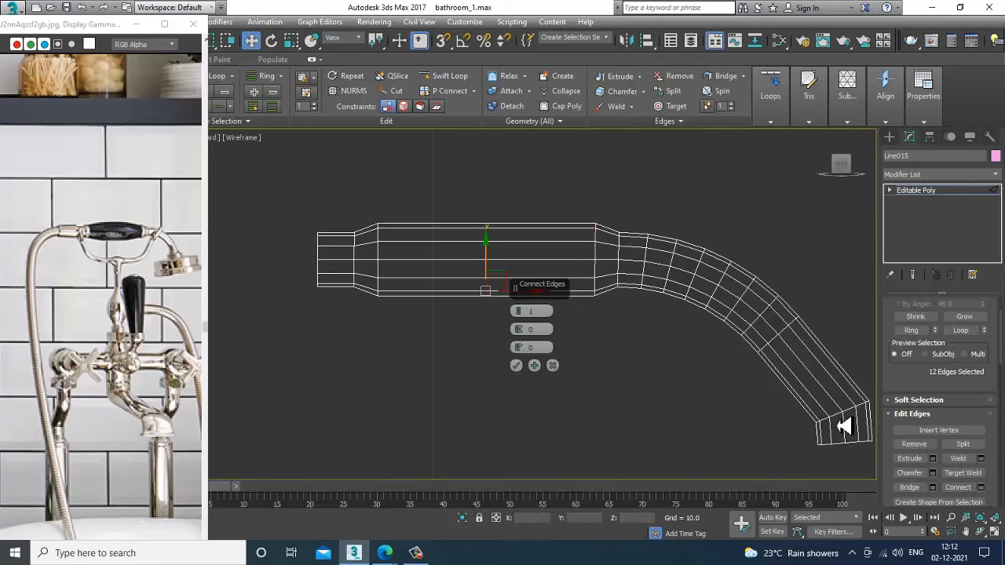
pyautogui.click(520, 365)
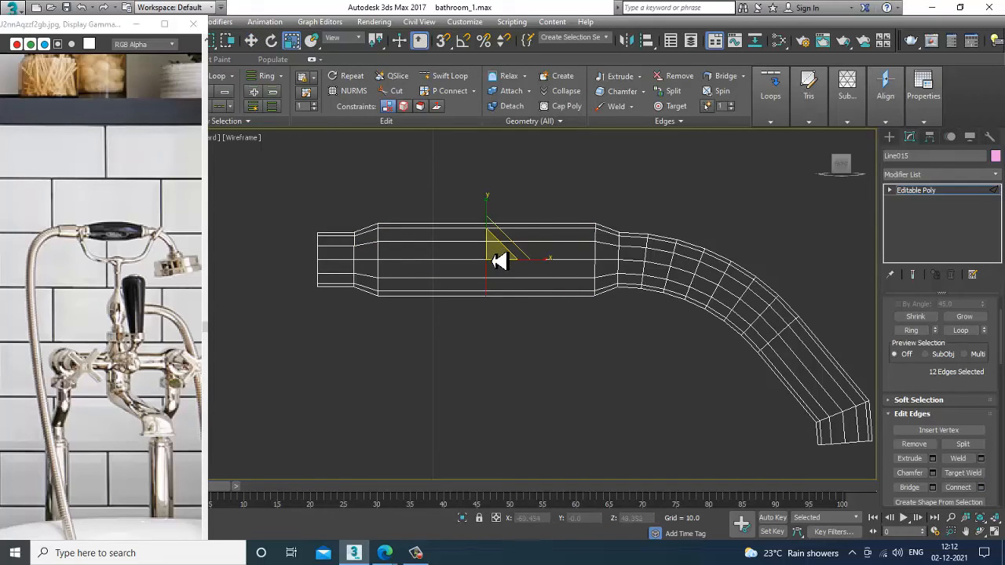
# Step: Scale up the grip's middle edge loop slightly so the handle bulges at its centre
pyautogui.moveTo(498, 259); pyautogui.dragTo(487, 246)
pyautogui.scroll(-1, 632, 355)
pyautogui.moveTo(701, 357); pyautogui.dragTo(638, 325, button='middle')
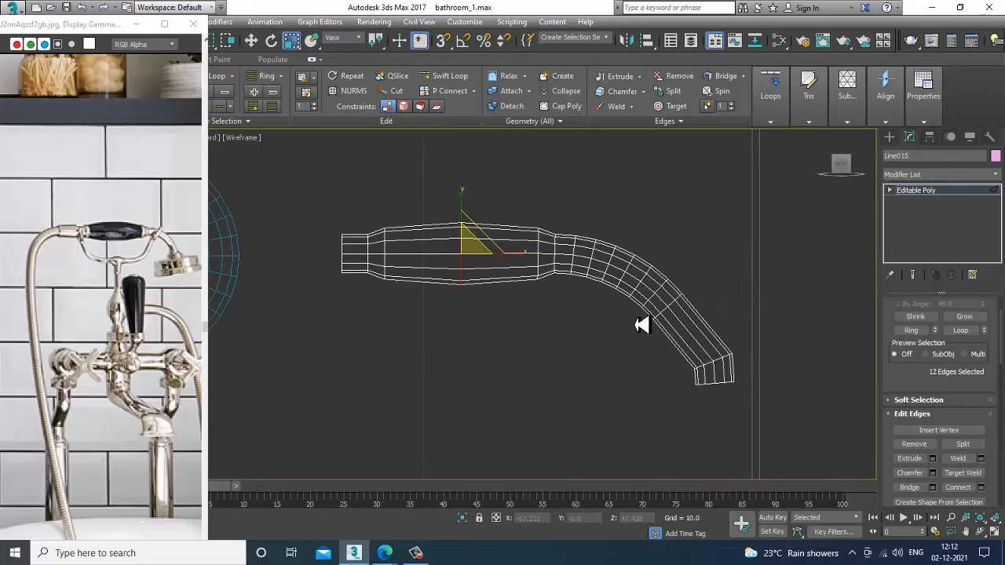
pyautogui.scroll(1, 624, 318)
pyautogui.scroll(2, 685, 314)
pyautogui.scroll(-3, 692, 298)
pyautogui.moveTo(704, 314); pyautogui.dragTo(660, 306, button='middle')
pyautogui.scroll(-1, 661, 306)
pyautogui.hotkey('alt', 'w')
pyautogui.middleClick(762, 427)
pyautogui.press('z')
pyautogui.scroll(-5, 752, 422)
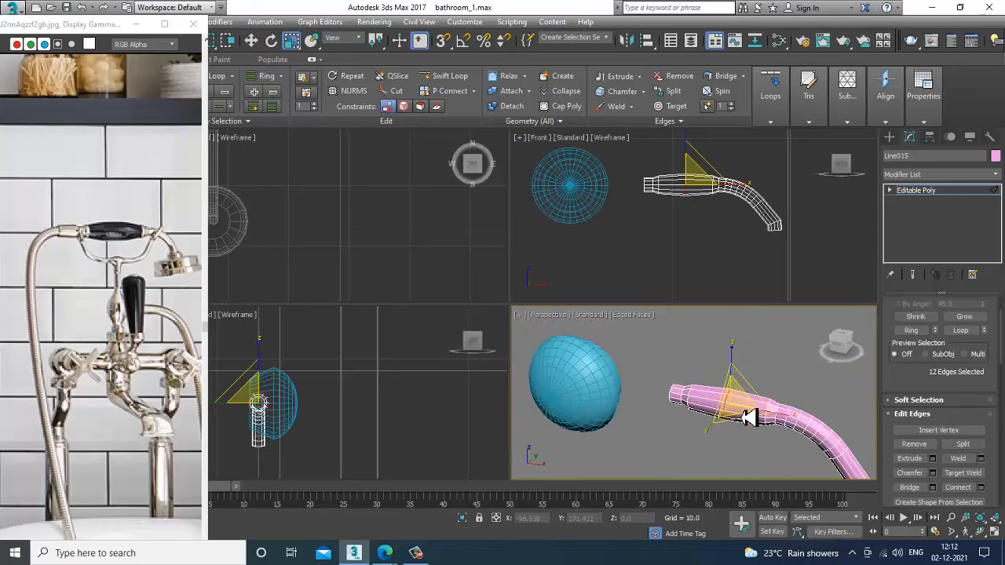
pyautogui.hotkey('alt', 'w')
pyautogui.scroll(-4, 749, 419)
pyautogui.keyDown('alt'); pyautogui.moveTo(739, 422); pyautogui.dragTo(703, 398, button='middle'); pyautogui.keyUp('alt')
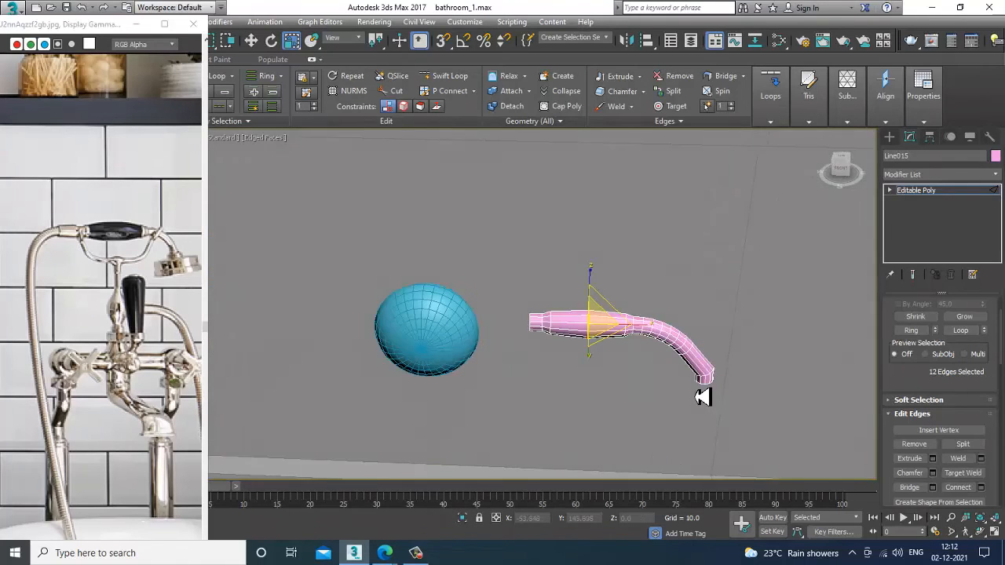
pyautogui.hotkey('alt', 'w')
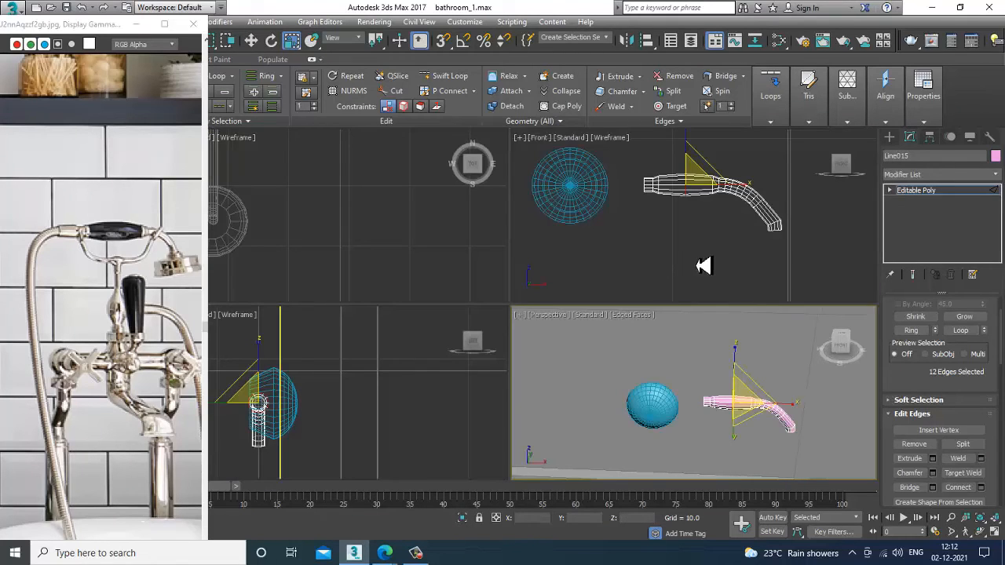
pyautogui.hotkey('alt', 'w')
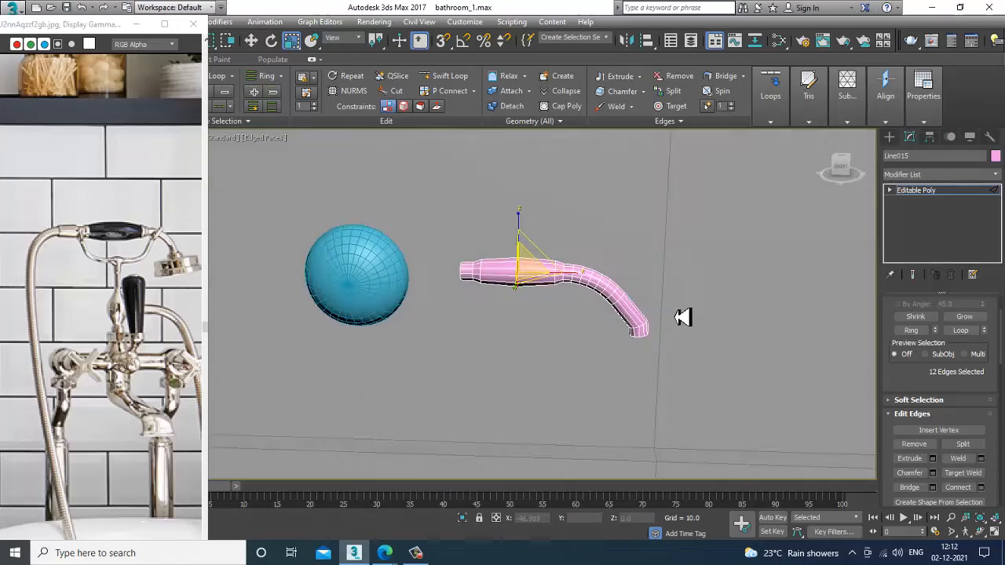
# Step: Extrude the end face at the tube's lower tip downward by 0.328 to lengthen the neck
pyautogui.scroll(5, 682, 316)
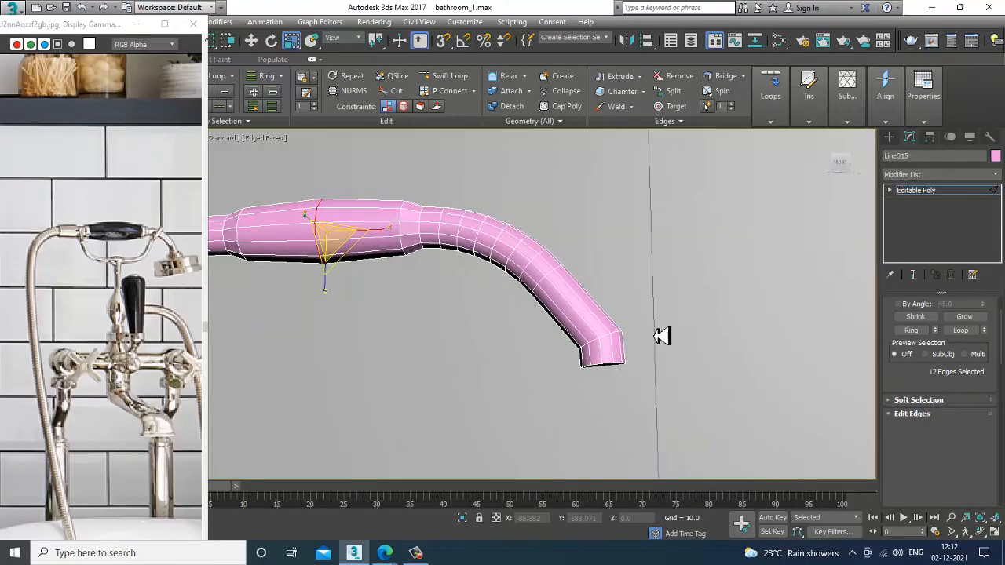
pyautogui.press('4')
pyautogui.keyDown('alt'); pyautogui.moveTo(662, 337); pyautogui.dragTo(552, 129, button='middle'); pyautogui.keyUp('alt')
pyautogui.click(606, 286)
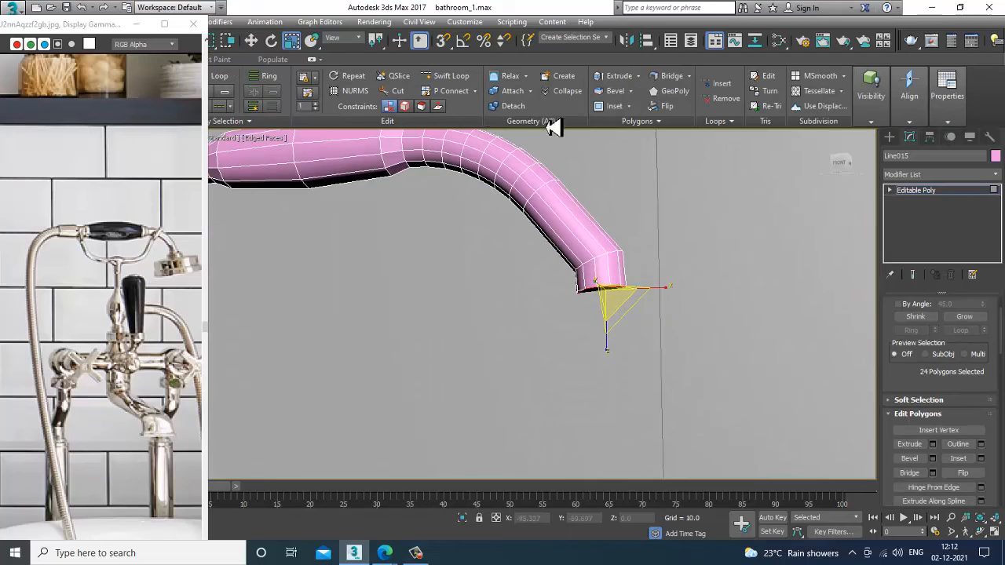
pyautogui.click(933, 444)
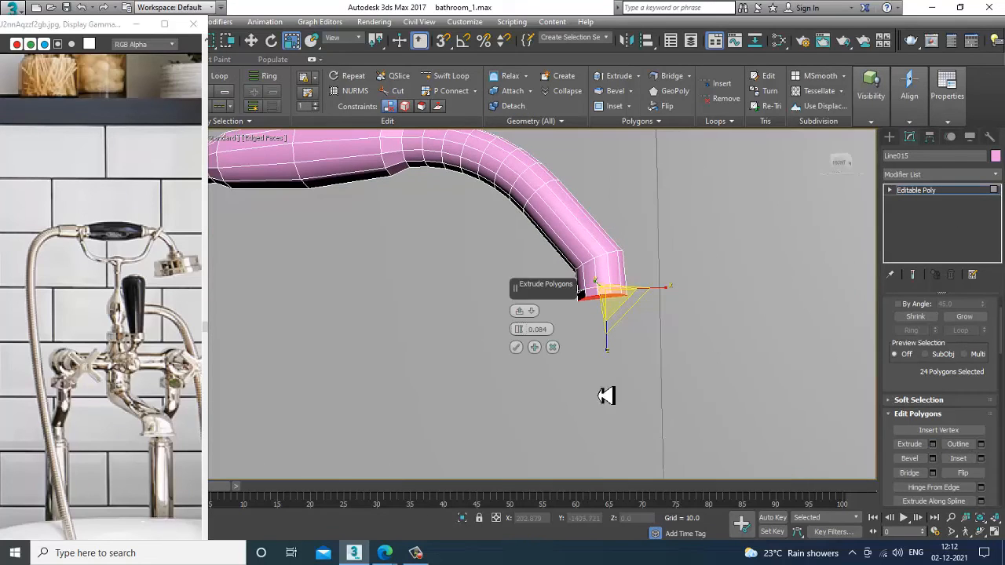
pyautogui.moveTo(518, 331)
pyautogui.mouseDown()
pyautogui.moveTo(535, 332)
pyautogui.moveTo(528, 344)
pyautogui.mouseUp()
pyautogui.click(516, 348)
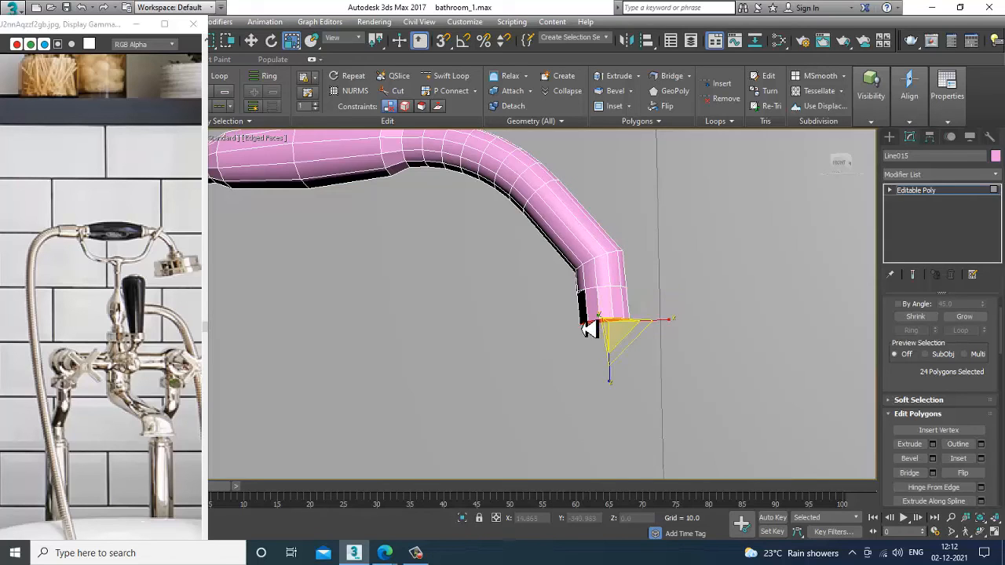
# Step: Extrude the new segment's side polygons outward along local normals by 0.897 to form a wide shower head disc
pyautogui.keyDown('alt'); pyautogui.moveTo(587, 330); pyautogui.dragTo(594, 341, button='middle'); pyautogui.keyUp('alt')
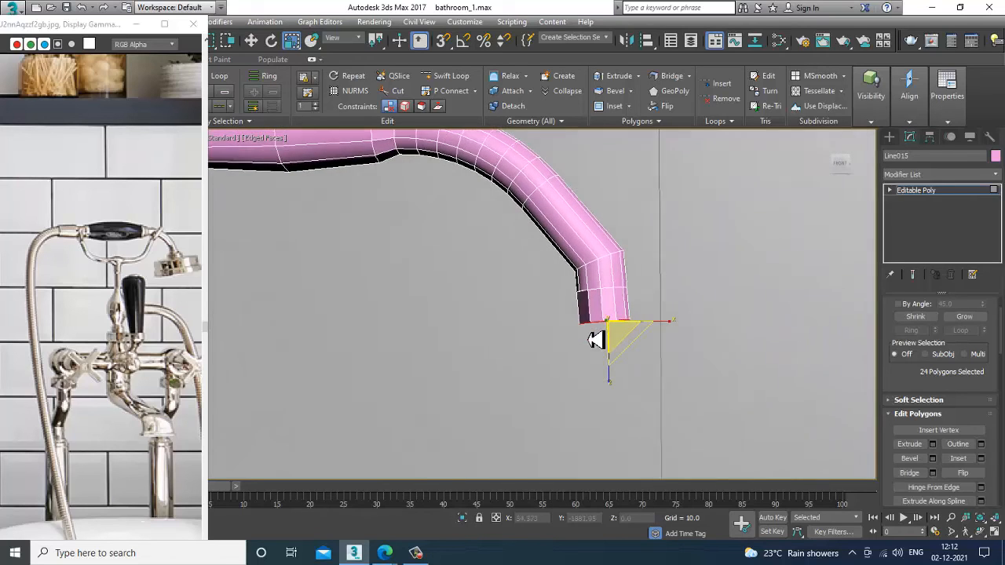
pyautogui.click(933, 445)
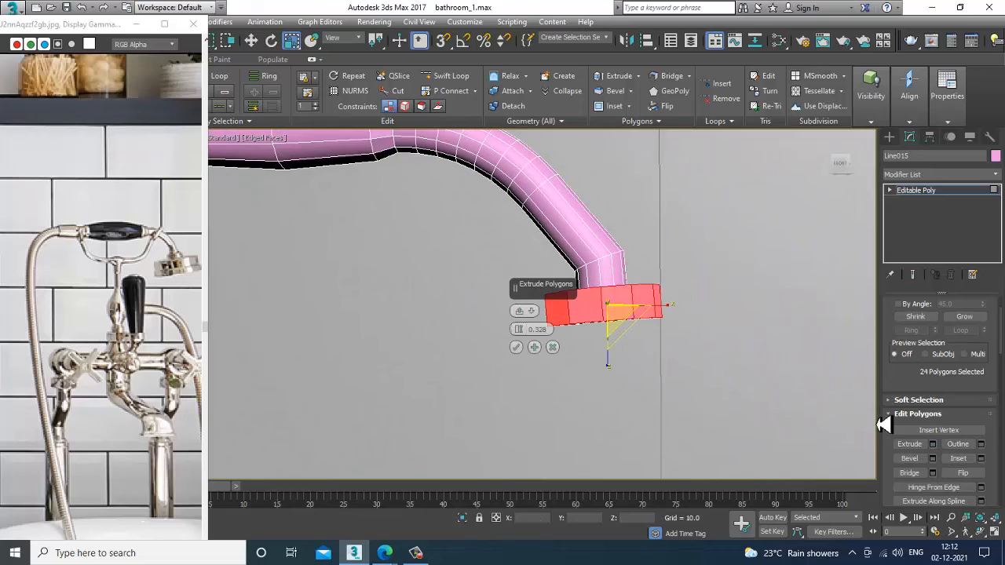
pyautogui.moveTo(525, 336); pyautogui.dragTo(527, 334)
pyautogui.keyDown('alt'); pyautogui.moveTo(527, 334); pyautogui.dragTo(559, 341, button='middle'); pyautogui.keyUp('alt')
pyautogui.click(517, 348)
# Step: Leave polygon editing and move the whole hand shower away from the drawer front so the head clears it
pyautogui.click(913, 192)
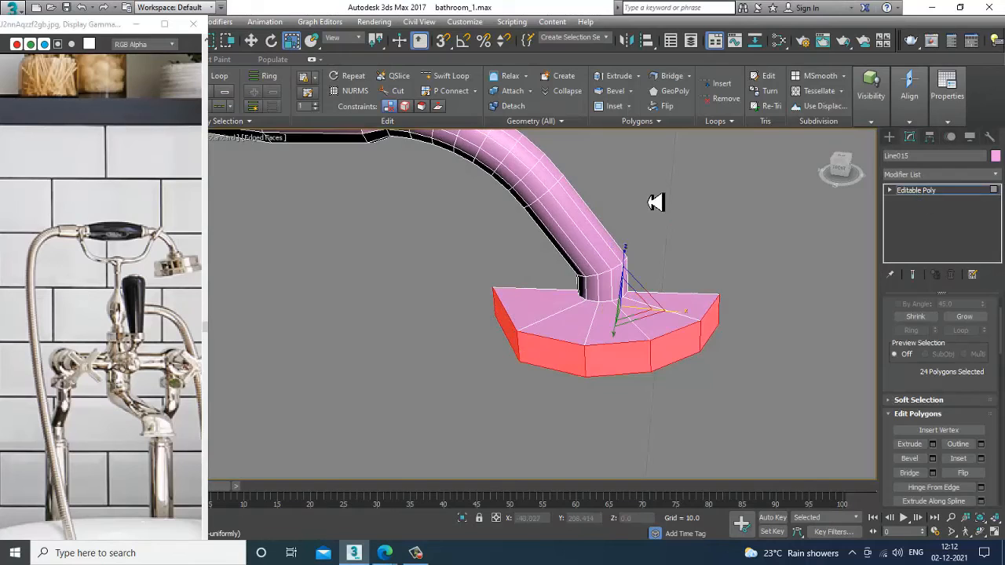
pyautogui.keyDown('alt'); pyautogui.moveTo(655, 202); pyautogui.dragTo(542, 224, button='middle'); pyautogui.keyUp('alt')
pyautogui.press('w')
pyautogui.moveTo(581, 209); pyautogui.dragTo(475, 235)
pyautogui.keyDown('alt'); pyautogui.moveTo(510, 292); pyautogui.dragTo(547, 263, button='middle'); pyautogui.keyUp('alt')
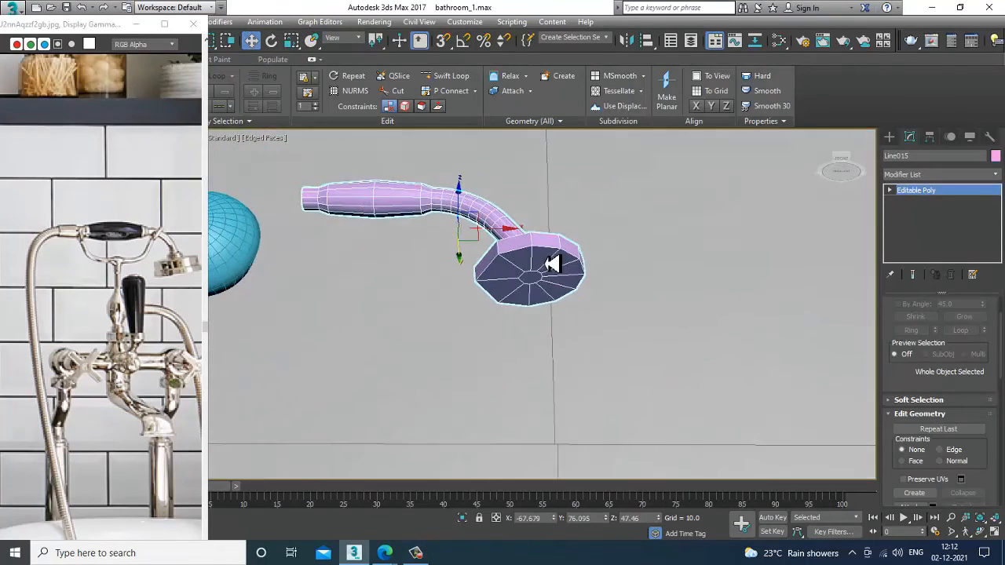
# Step: Select all polygons on the shower head's underside and extrude them downward to thicken the head
pyautogui.scroll(6, 552, 260)
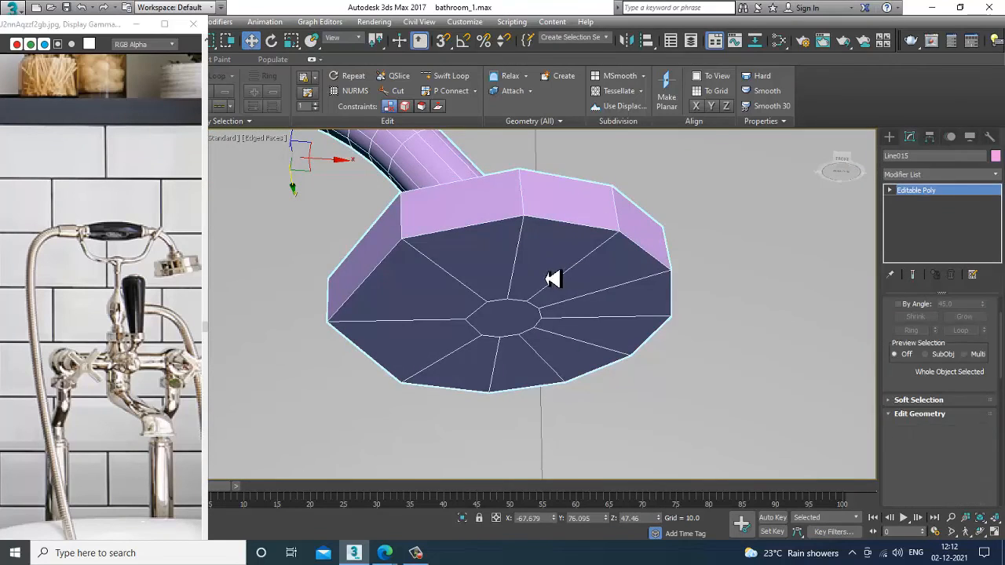
pyautogui.press('4')
pyautogui.click(507, 270)
pyautogui.keyDown('ctrl'); pyautogui.click(585, 284); pyautogui.keyUp('ctrl')
pyautogui.keyDown('ctrl'); pyautogui.click(528, 248); pyautogui.keyUp('ctrl')
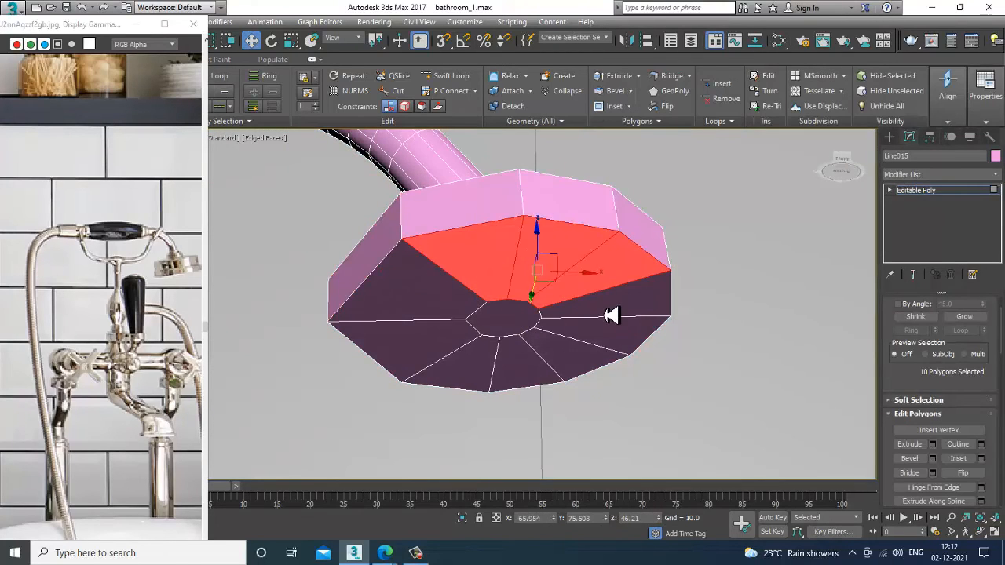
pyautogui.keyDown('ctrl'); pyautogui.click(603, 306); pyautogui.keyUp('ctrl')
pyautogui.keyDown('ctrl'); pyautogui.click(619, 336); pyautogui.keyUp('ctrl')
pyautogui.keyDown('ctrl'); pyautogui.click(485, 333); pyautogui.keyUp('ctrl')
pyautogui.keyDown('ctrl'); pyautogui.click(559, 359); pyautogui.keyUp('ctrl')
pyautogui.keyDown('ctrl'); pyautogui.click(516, 368); pyautogui.keyUp('ctrl')
pyautogui.keyDown('ctrl'); pyautogui.click(449, 354); pyautogui.keyUp('ctrl')
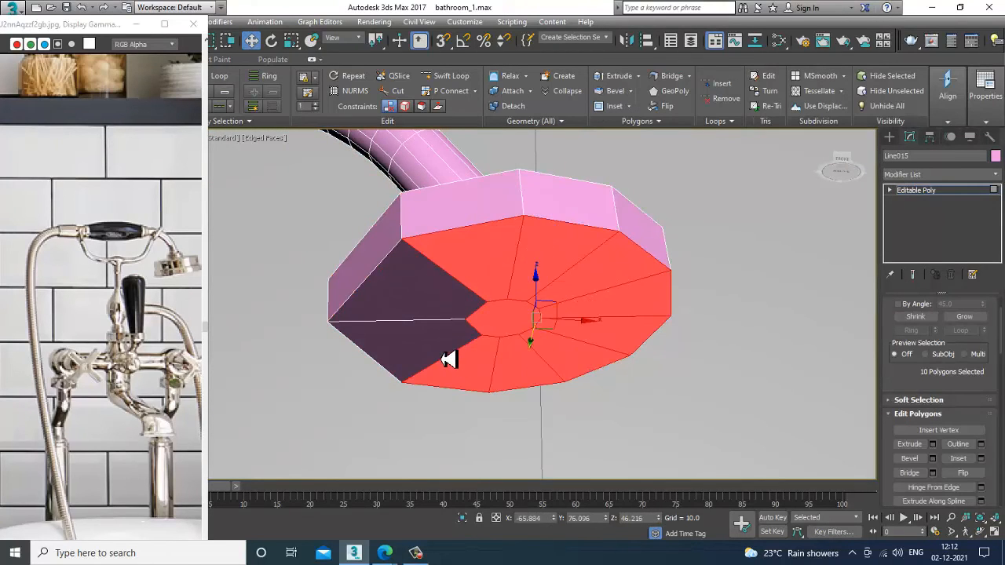
pyautogui.keyDown('ctrl'); pyautogui.click(427, 307); pyautogui.keyUp('ctrl')
pyautogui.keyDown('alt'); pyautogui.moveTo(427, 307); pyautogui.dragTo(821, 461, button='middle'); pyautogui.keyUp('alt')
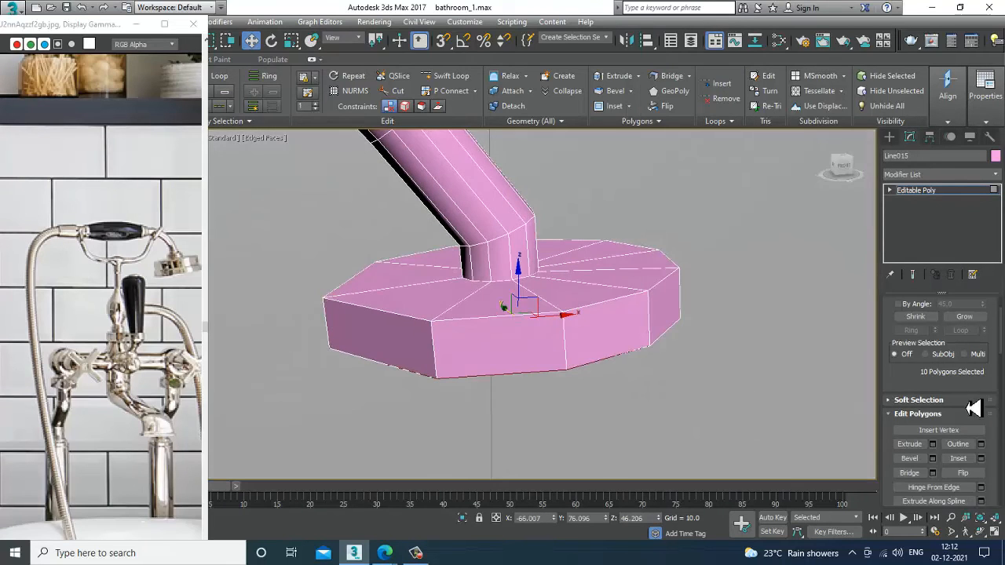
pyautogui.click(933, 445)
pyautogui.keyDown('alt'); pyautogui.moveTo(556, 346); pyautogui.dragTo(509, 288, button='middle'); pyautogui.keyUp('alt')
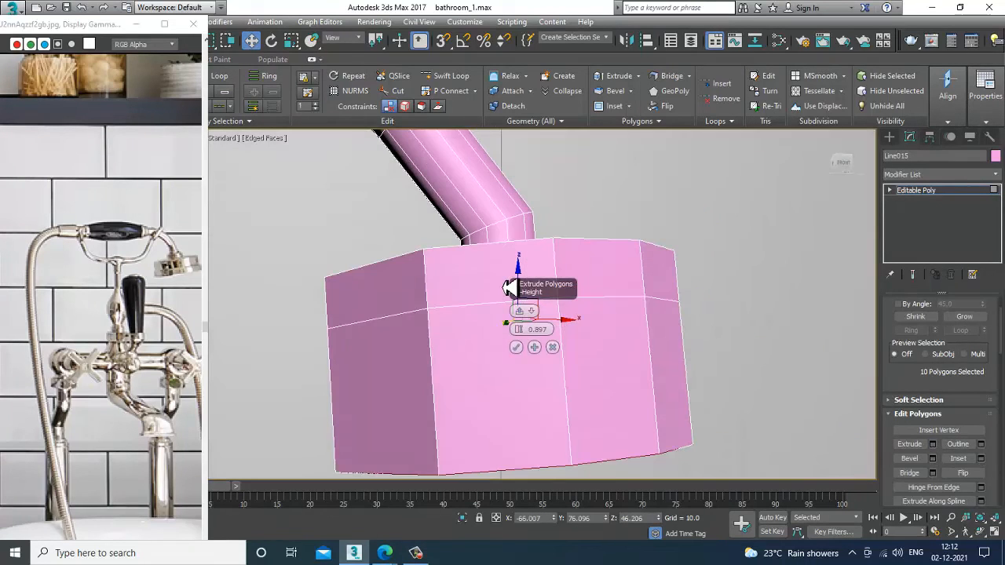
pyautogui.moveTo(531, 347)
pyautogui.mouseDown()
pyautogui.moveTo(524, 330)
pyautogui.moveTo(533, 343)
pyautogui.mouseUp()
pyautogui.click(517, 348)
# Step: Inset the head's underside polygons by 0.147 and extrude them inward by -0.241 to recess the spray face
pyautogui.scroll(-6, 567, 346)
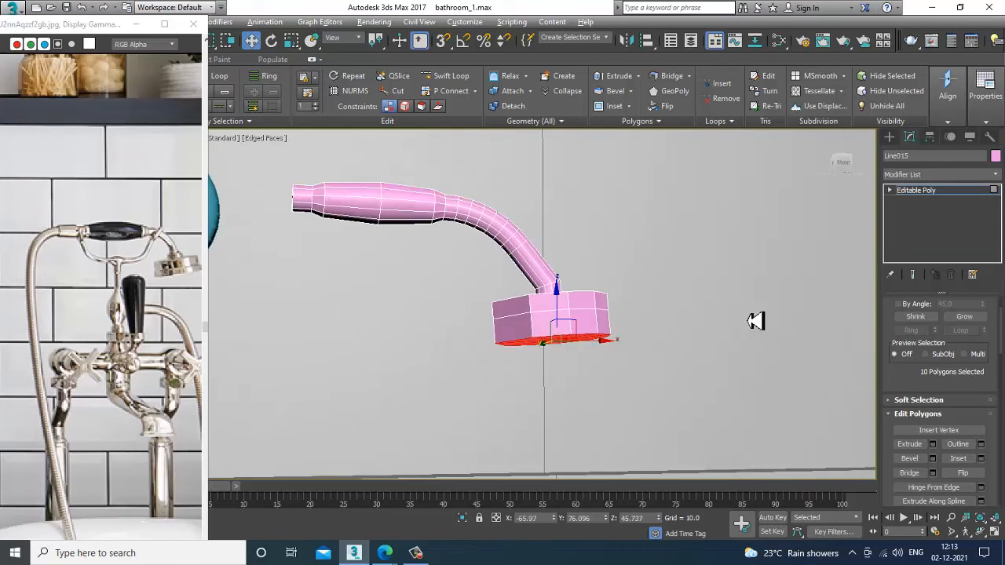
pyautogui.keyDown('alt'); pyautogui.moveTo(756, 321); pyautogui.dragTo(734, 293, button='middle'); pyautogui.keyUp('alt')
pyautogui.click(981, 459)
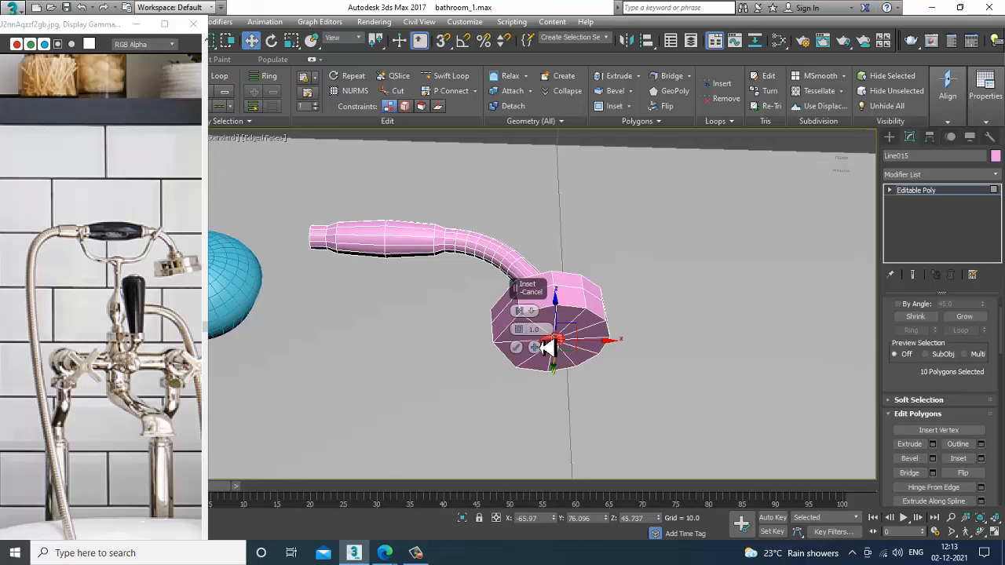
pyautogui.moveTo(535, 339); pyautogui.dragTo(538, 340)
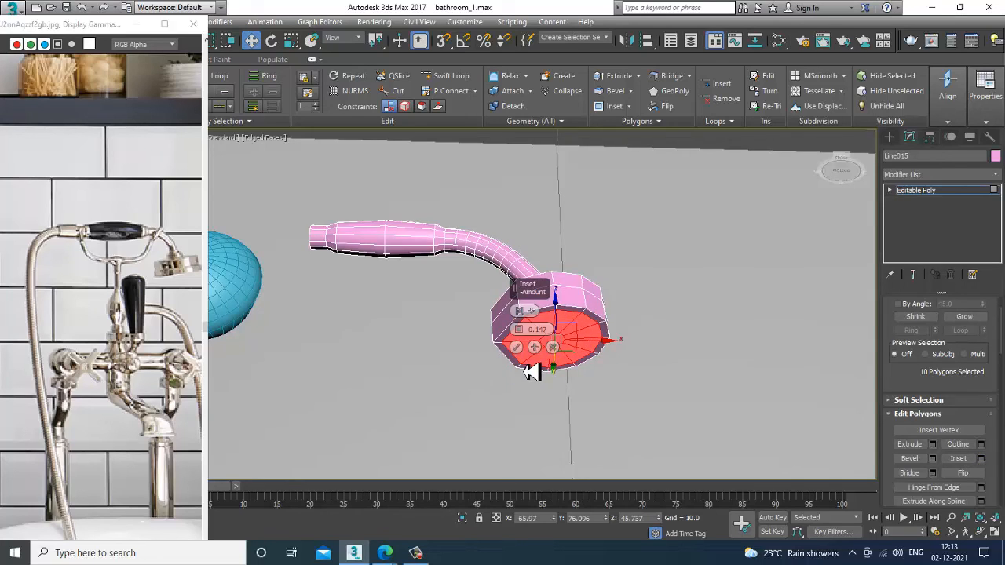
pyautogui.click(519, 350)
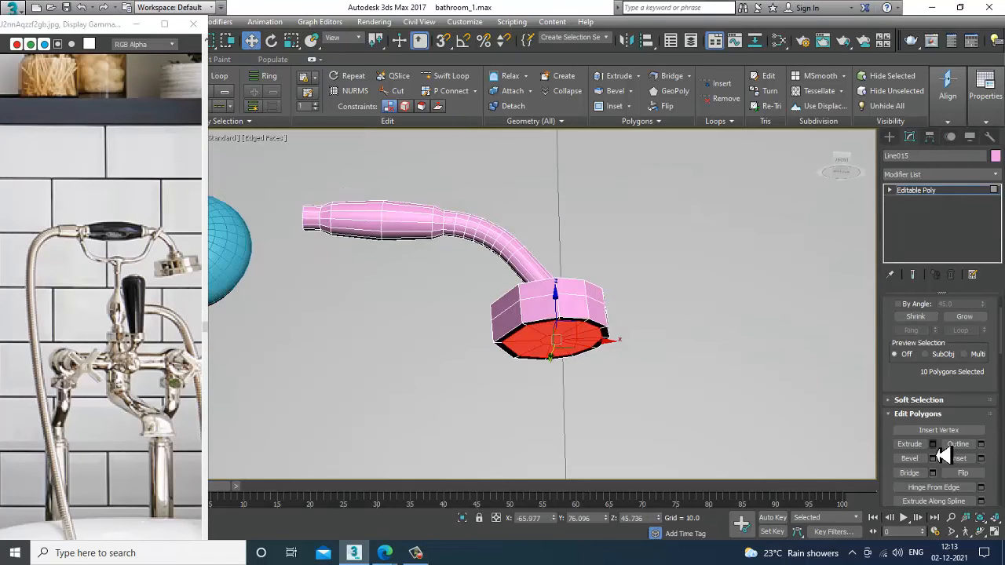
pyautogui.click(933, 444)
pyautogui.moveTo(528, 342); pyautogui.dragTo(532, 346)
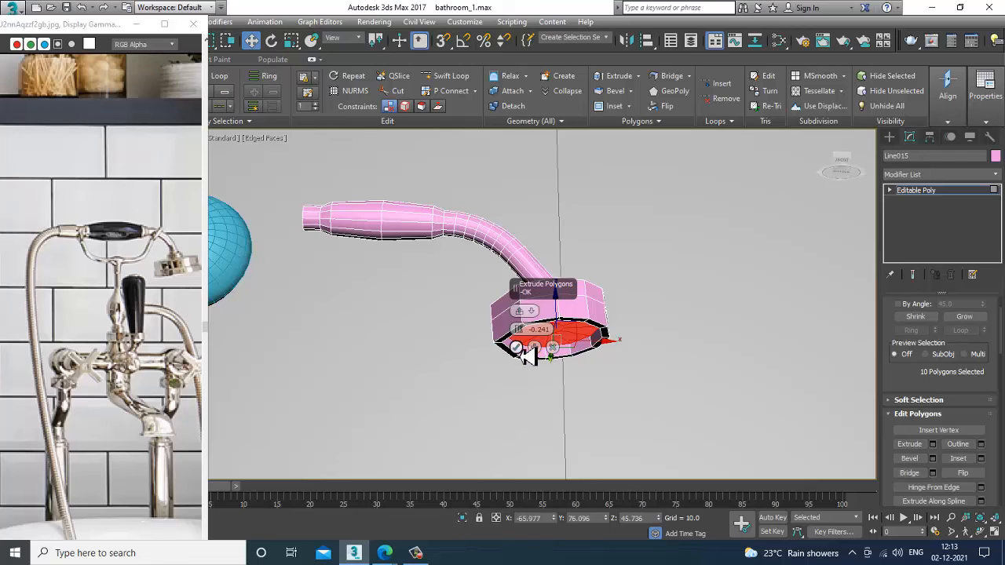
pyautogui.click(517, 348)
# Step: Extrude the ring of polygons around the neck just above the shower head along local normals into a narrow collar
pyautogui.scroll(-5, 723, 307)
pyautogui.scroll(1, 721, 303)
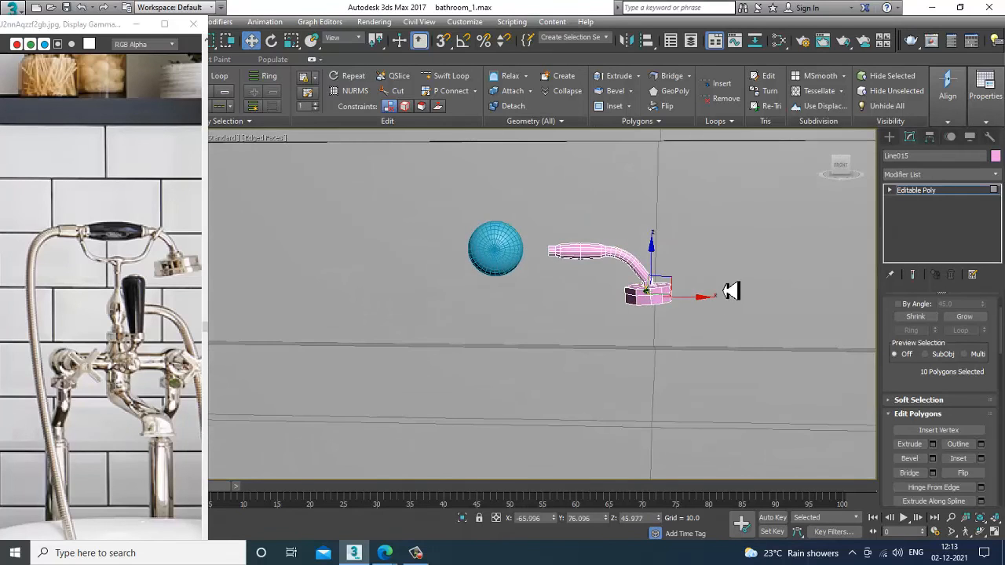
pyautogui.scroll(4, 734, 306)
pyautogui.scroll(4, 604, 355)
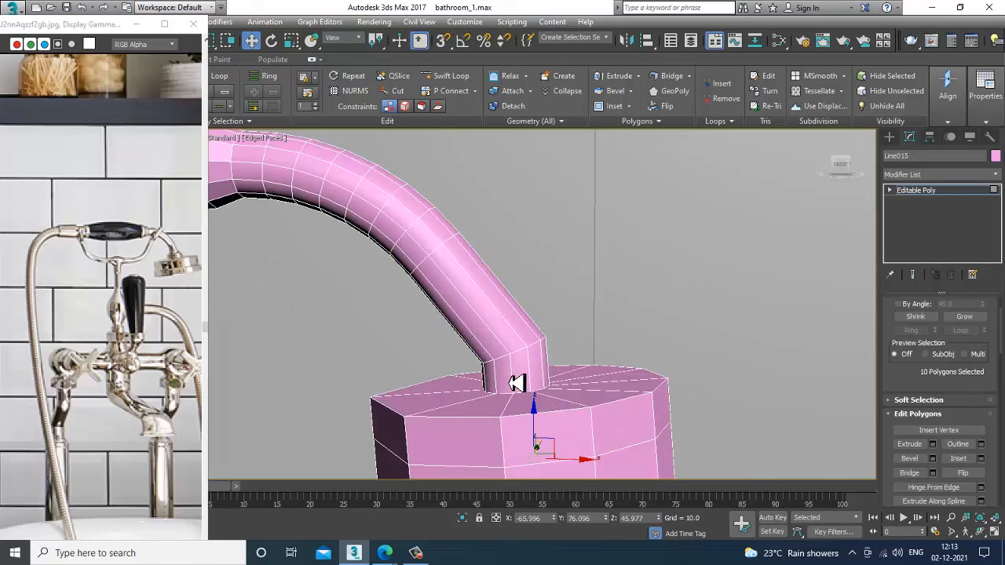
pyautogui.press('2')
pyautogui.hotkey('alt', 'r')
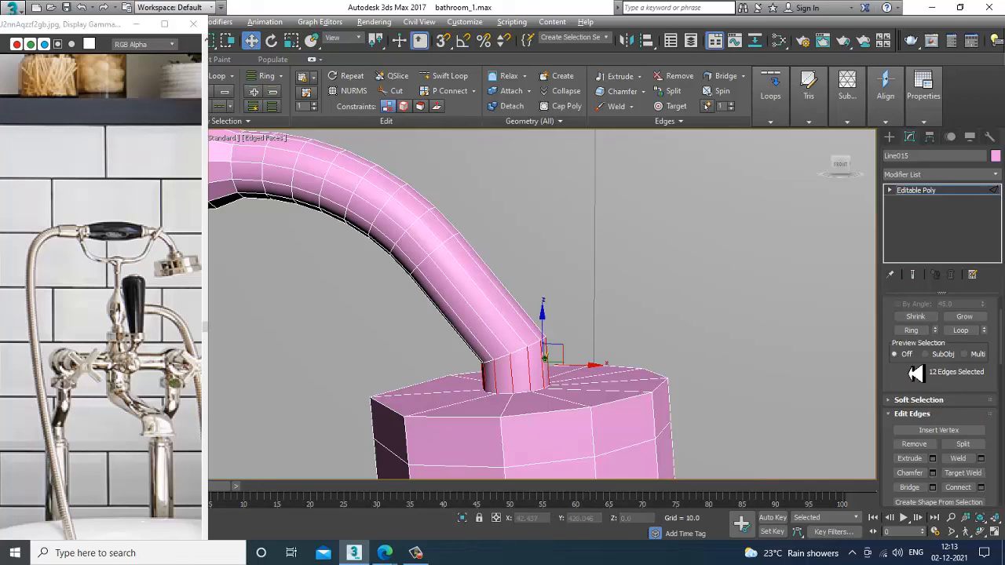
pyautogui.scroll(2, 962, 352)
pyautogui.keyDown('ctrl'); pyautogui.click(954, 321); pyautogui.keyUp('ctrl')
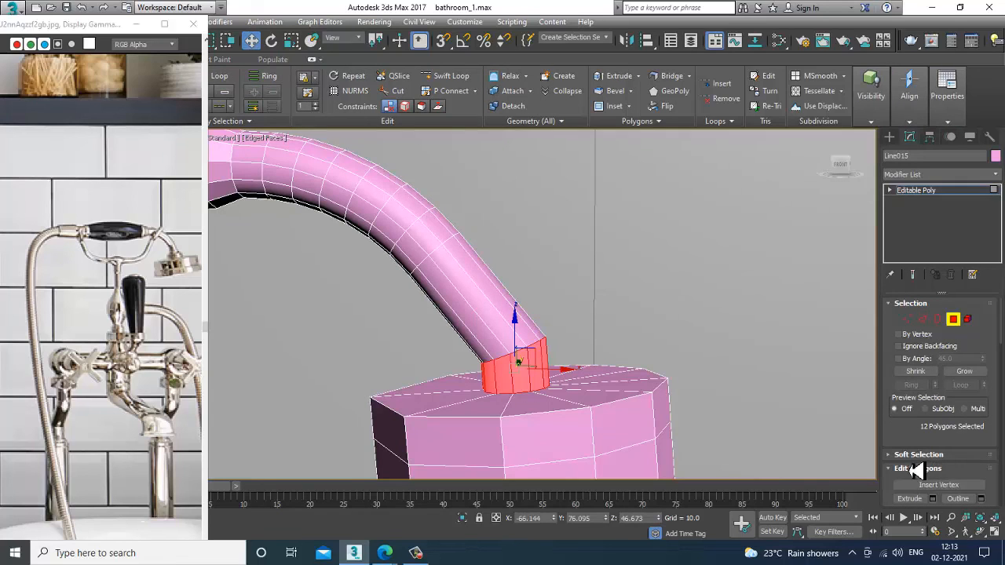
pyautogui.click(933, 498)
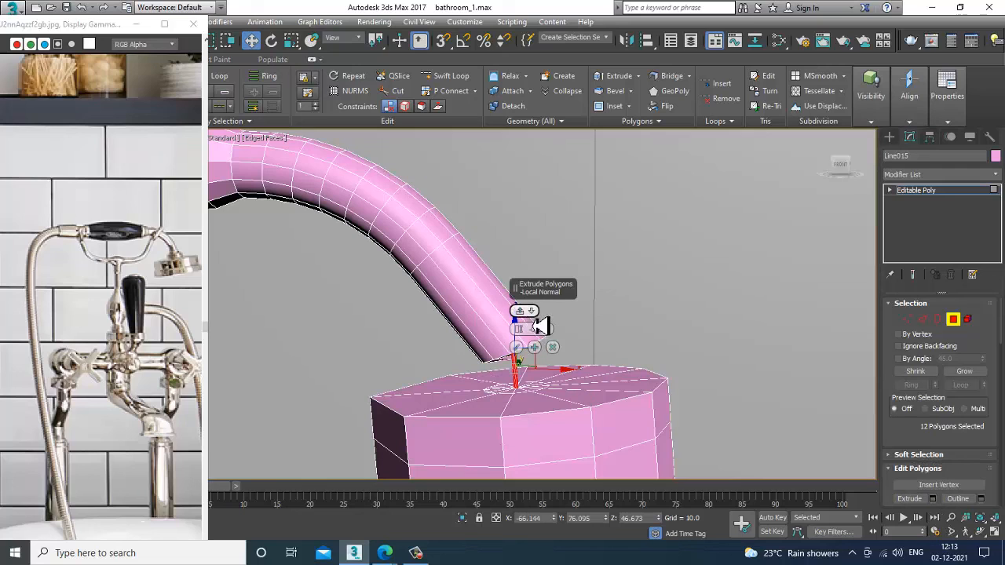
pyautogui.moveTo(523, 340); pyautogui.dragTo(520, 336)
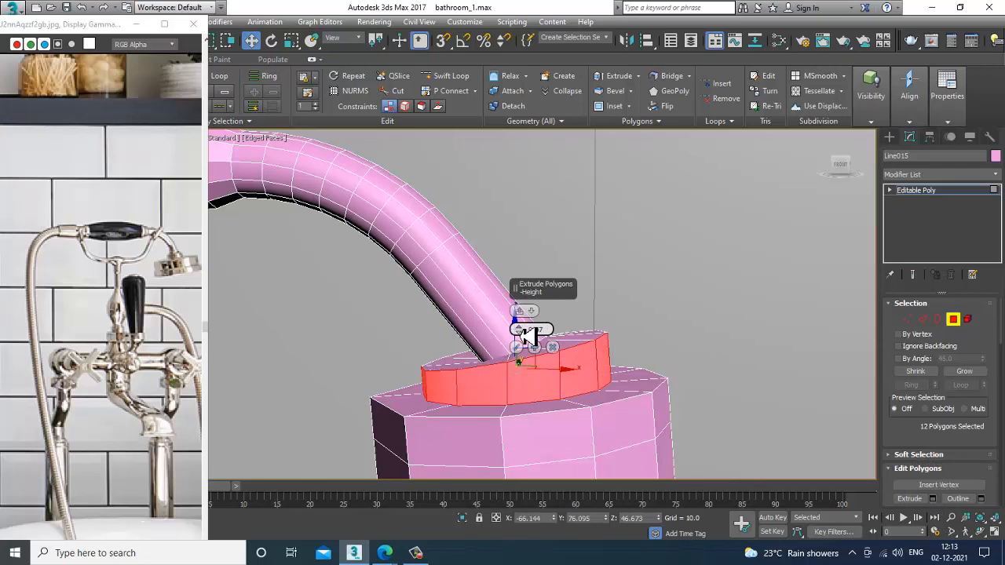
pyautogui.click(517, 347)
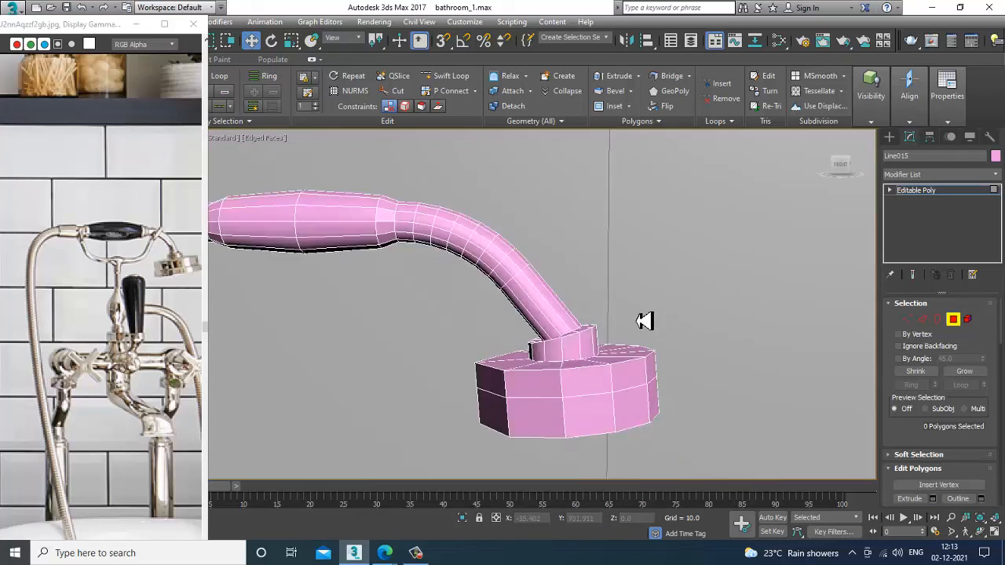
# Step: Select the end cap at the grip's free end and extrude it outward to lengthen the handle
pyautogui.scroll(-3, 644, 320)
pyautogui.scroll(-3, 650, 338)
pyautogui.keyDown('alt'); pyautogui.moveTo(651, 338); pyautogui.dragTo(615, 346, button='middle'); pyautogui.keyUp('alt')
pyautogui.scroll(4, 600, 332)
pyautogui.scroll(3, 599, 332)
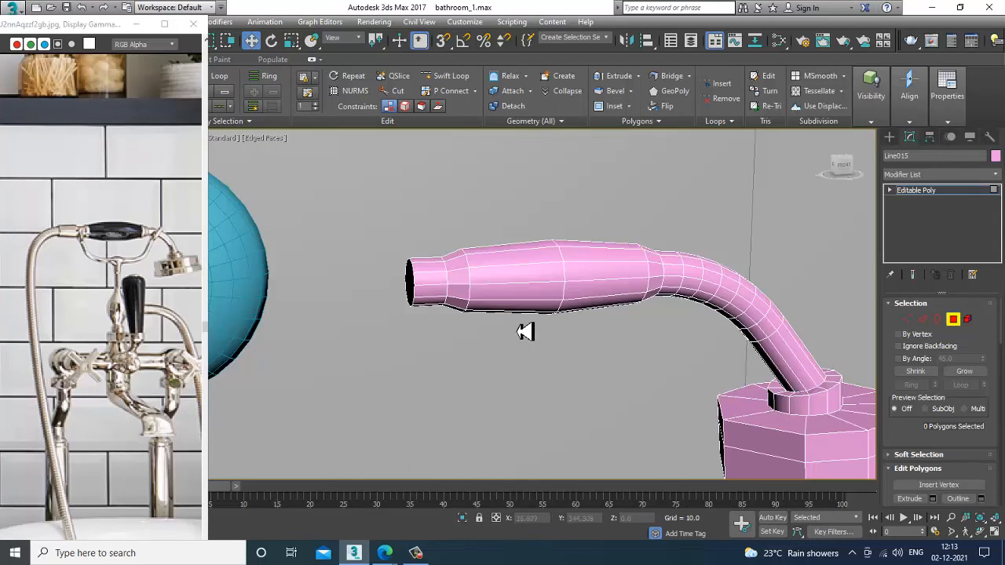
pyautogui.click(425, 291)
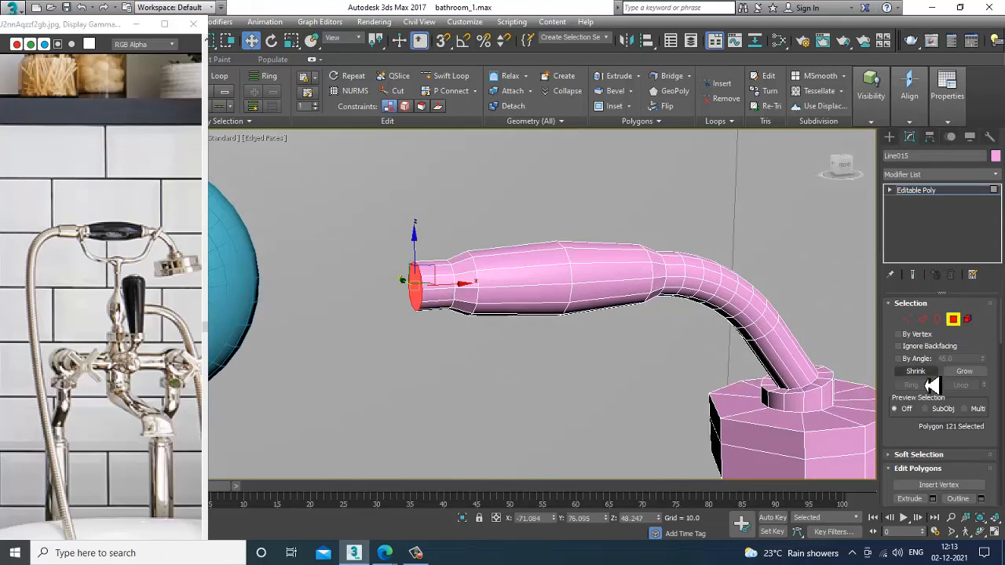
pyautogui.click(932, 499)
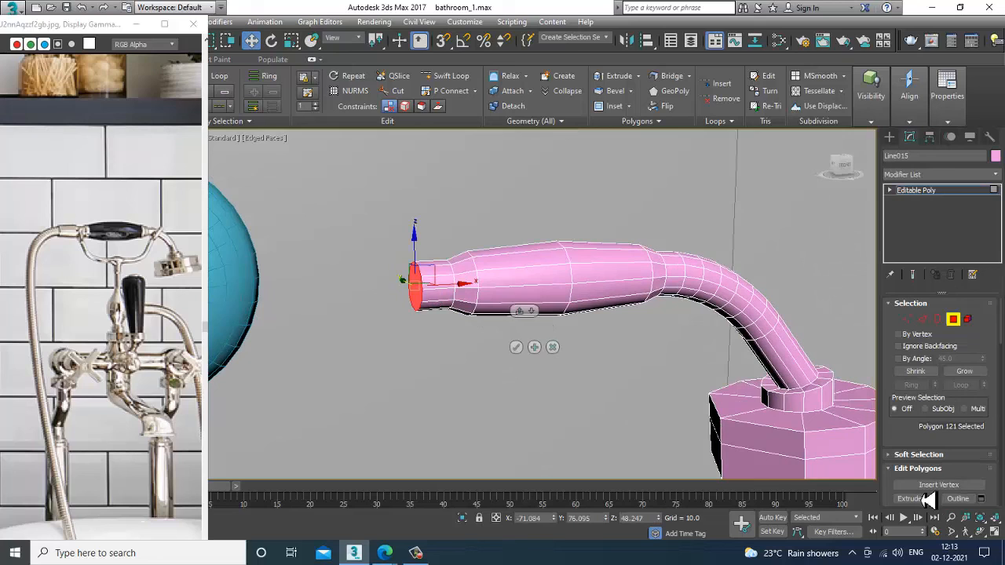
pyautogui.moveTo(527, 332); pyautogui.dragTo(541, 333)
pyautogui.click(516, 348)
# Step: Leave polygon editing and move the hand shower along X to about -201, beyond the glass shower partition
pyautogui.scroll(-12, 725, 395)
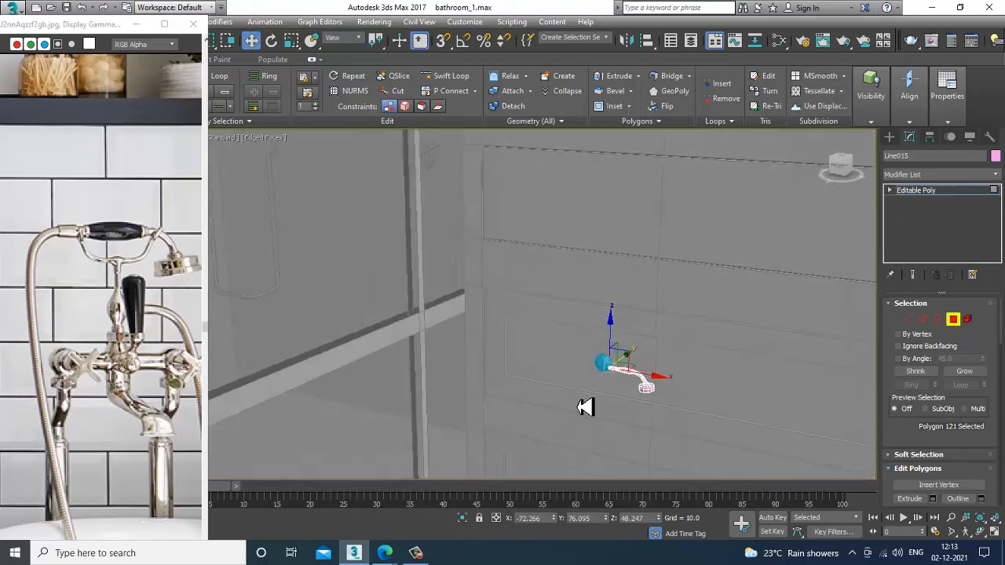
pyautogui.scroll(-4, 586, 402)
pyautogui.moveTo(586, 399); pyautogui.dragTo(776, 440, button='middle')
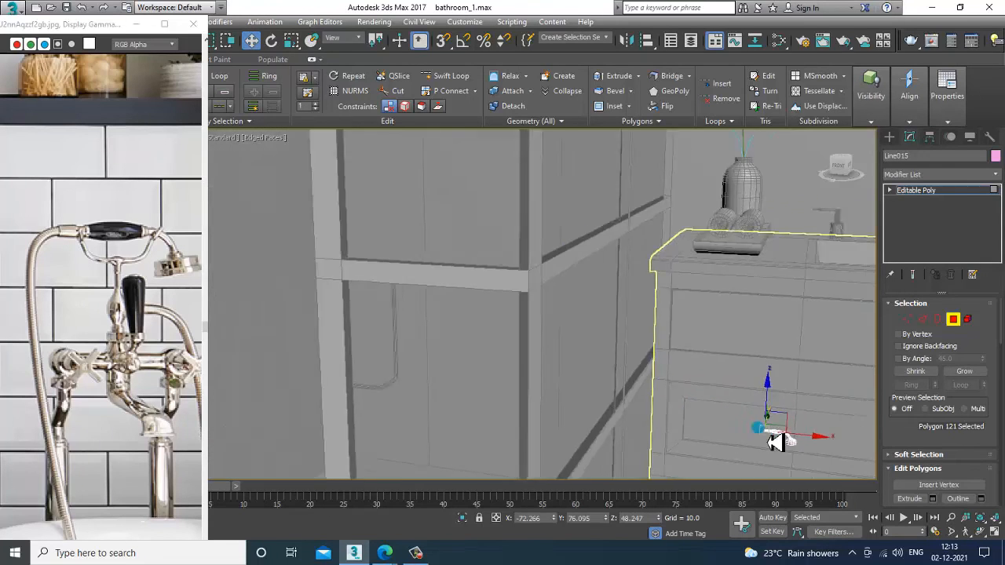
pyautogui.scroll(-3, 586, 382)
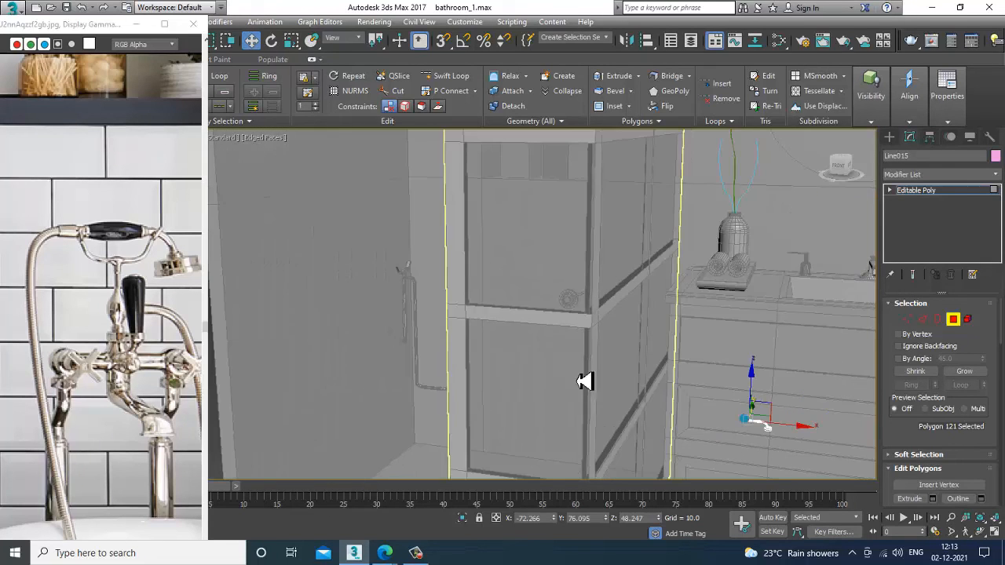
pyautogui.click(935, 191)
pyautogui.keyDown('alt'); pyautogui.moveTo(741, 355); pyautogui.dragTo(770, 409, button='middle'); pyautogui.keyUp('alt')
pyautogui.moveTo(770, 400); pyautogui.dragTo(512, 357)
pyautogui.keyDown('alt'); pyautogui.moveTo(511, 357); pyautogui.dragTo(606, 350, button='middle'); pyautogui.keyUp('alt')
pyautogui.scroll(-1, 605, 367)
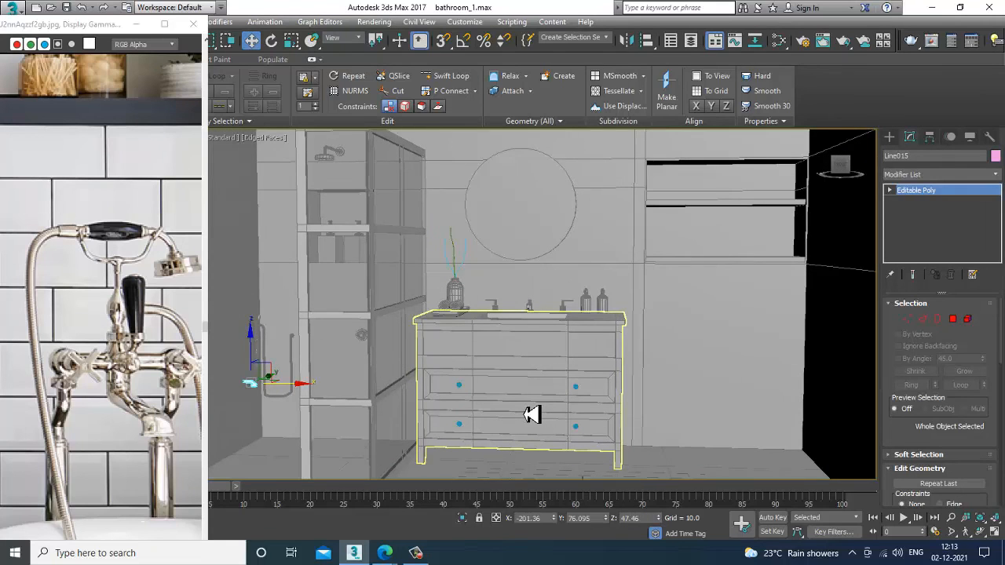
# Step: Select every object in the scene, set their object colour to black and clear the selection
pyautogui.hotkey('ctrl', 'a')
pyautogui.click(997, 157)
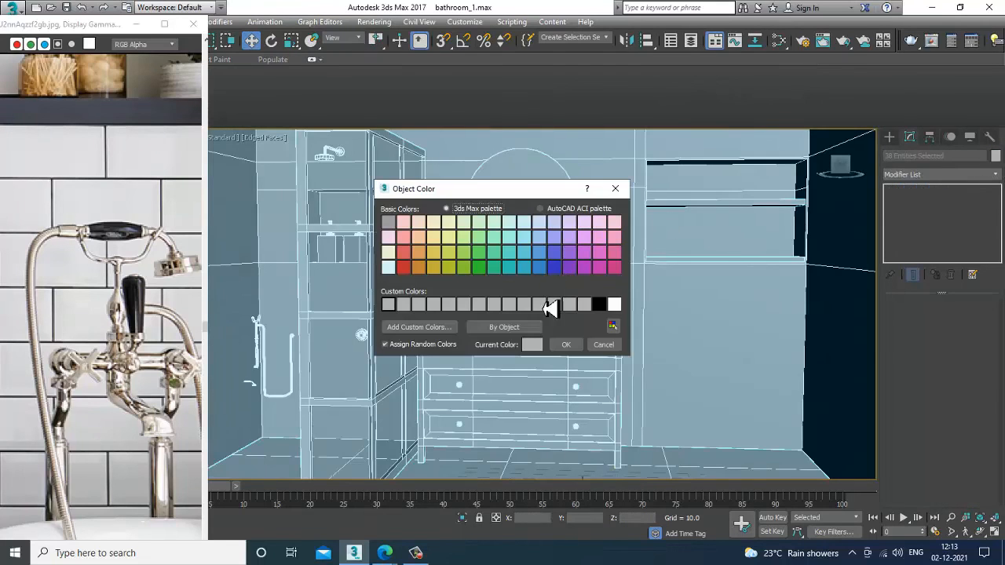
pyautogui.click(598, 305)
pyautogui.click(572, 346)
pyautogui.scroll(-5, 656, 341)
pyautogui.moveTo(661, 342); pyautogui.dragTo(654, 340, button='middle')
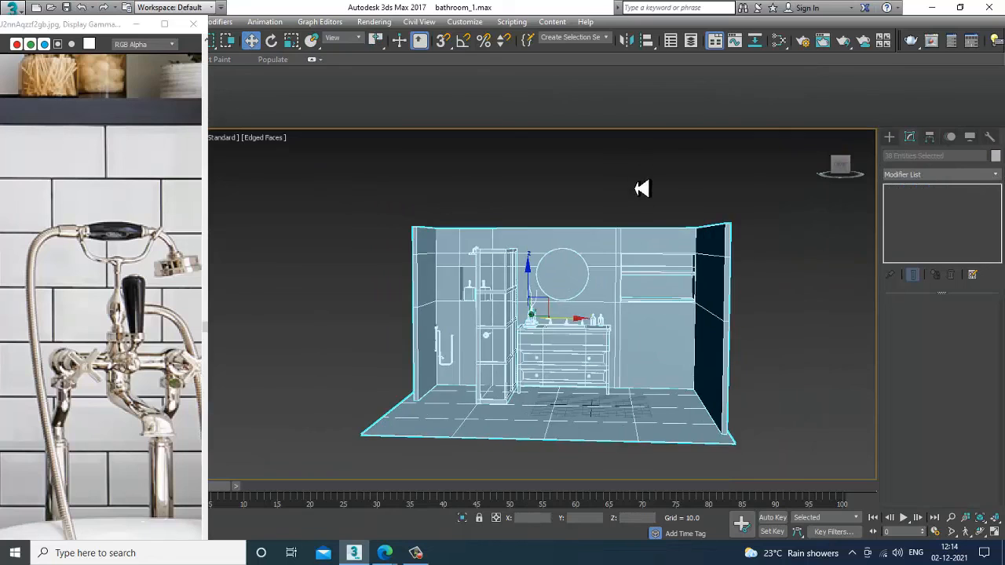
pyautogui.click(636, 188)
pyautogui.scroll(6, 621, 289)
pyautogui.scroll(-6, 606, 334)
pyautogui.keyDown('alt'); pyautogui.moveTo(593, 312); pyautogui.dragTo(595, 294, button='middle'); pyautogui.keyUp('alt')
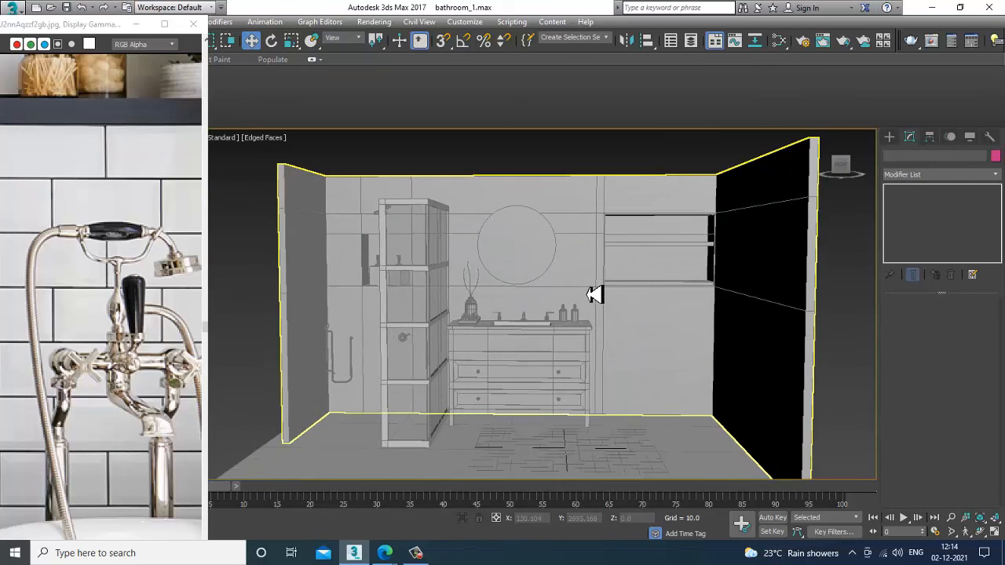